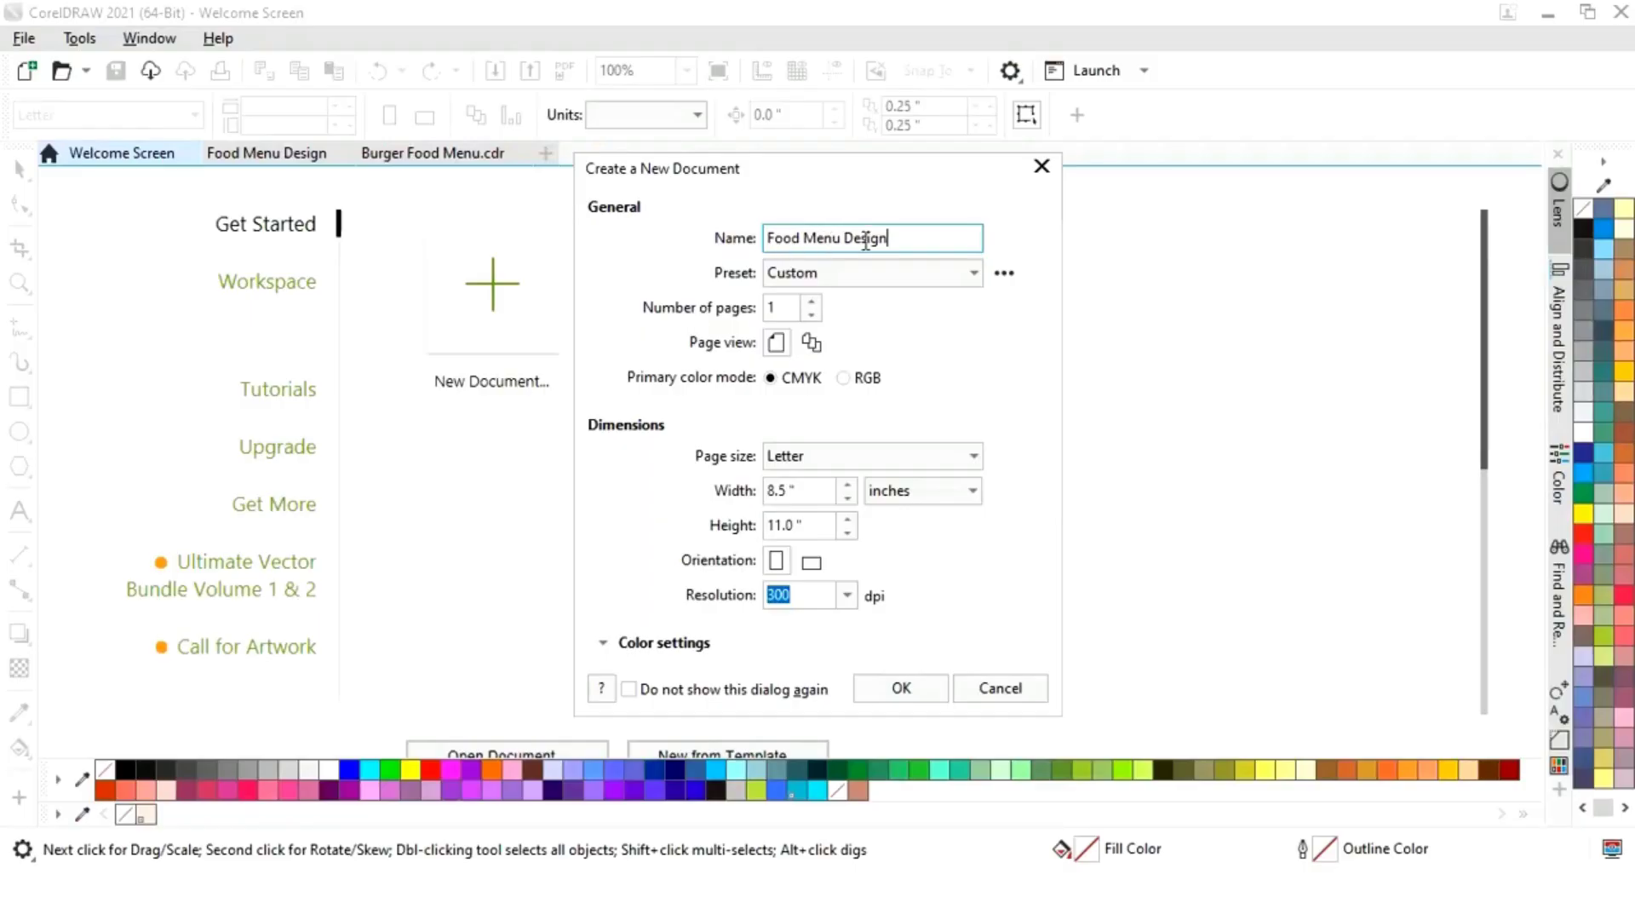
# Step: Create a one-page CMYK document named Food Menu Design, Letter size 8.5 × 11 inches, portrait, at 300 dpi
pyautogui.moveTo(896, 246); pyautogui.dragTo(744, 241)
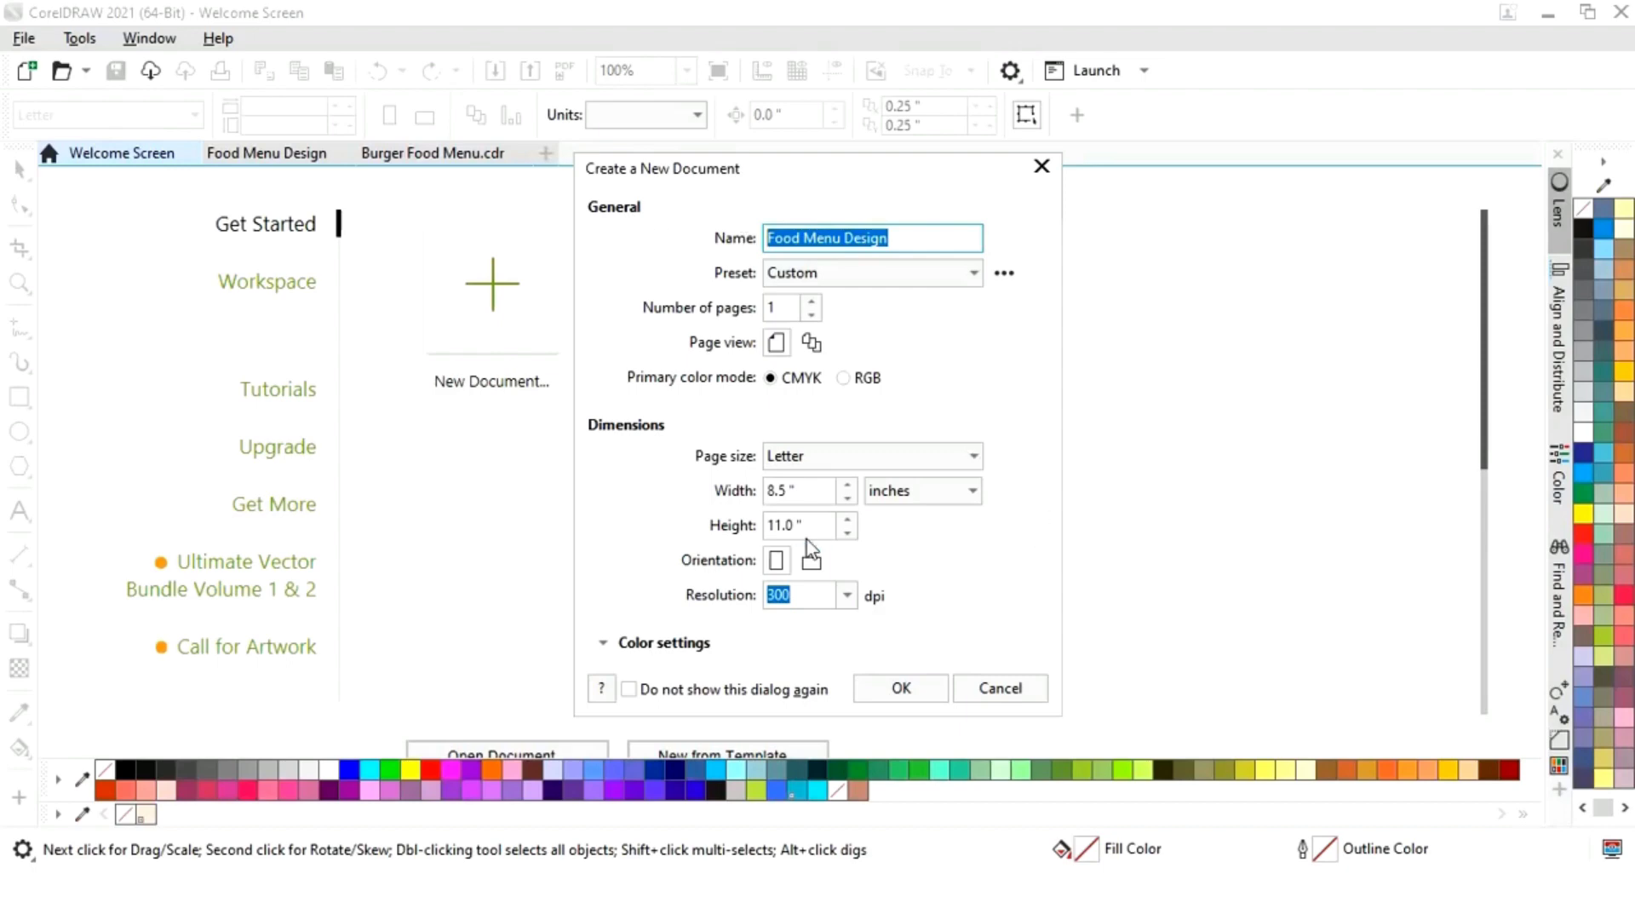
pyautogui.click(862, 688)
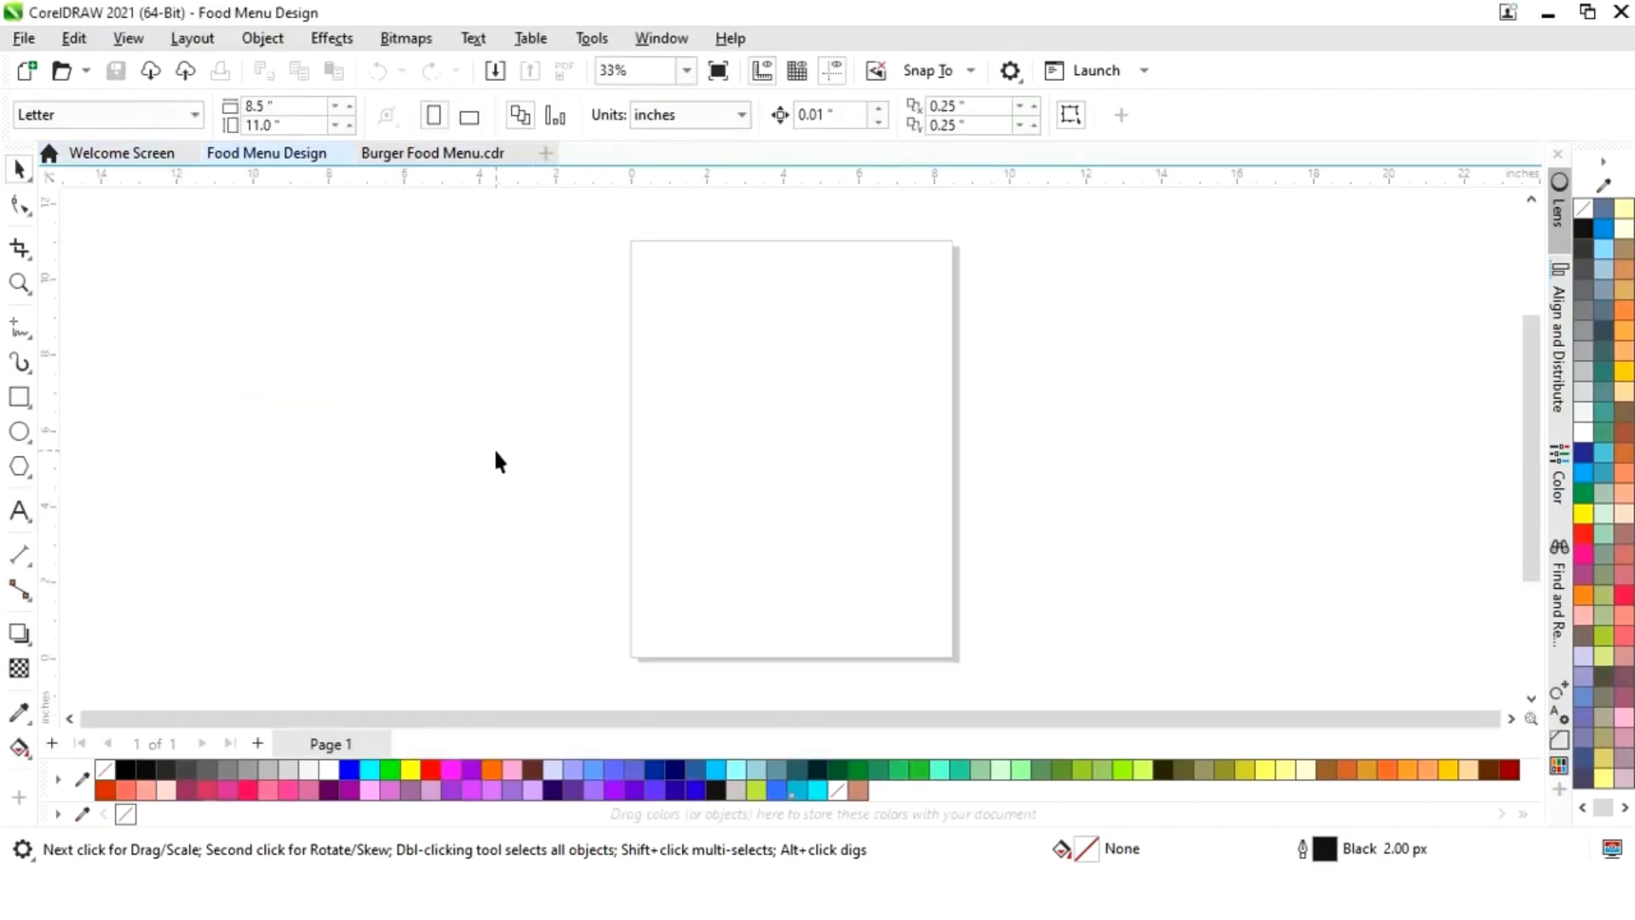
# Step: Draw a rectangle on the page and set its size to 8.5 × 11 inches
pyautogui.click(22, 397)
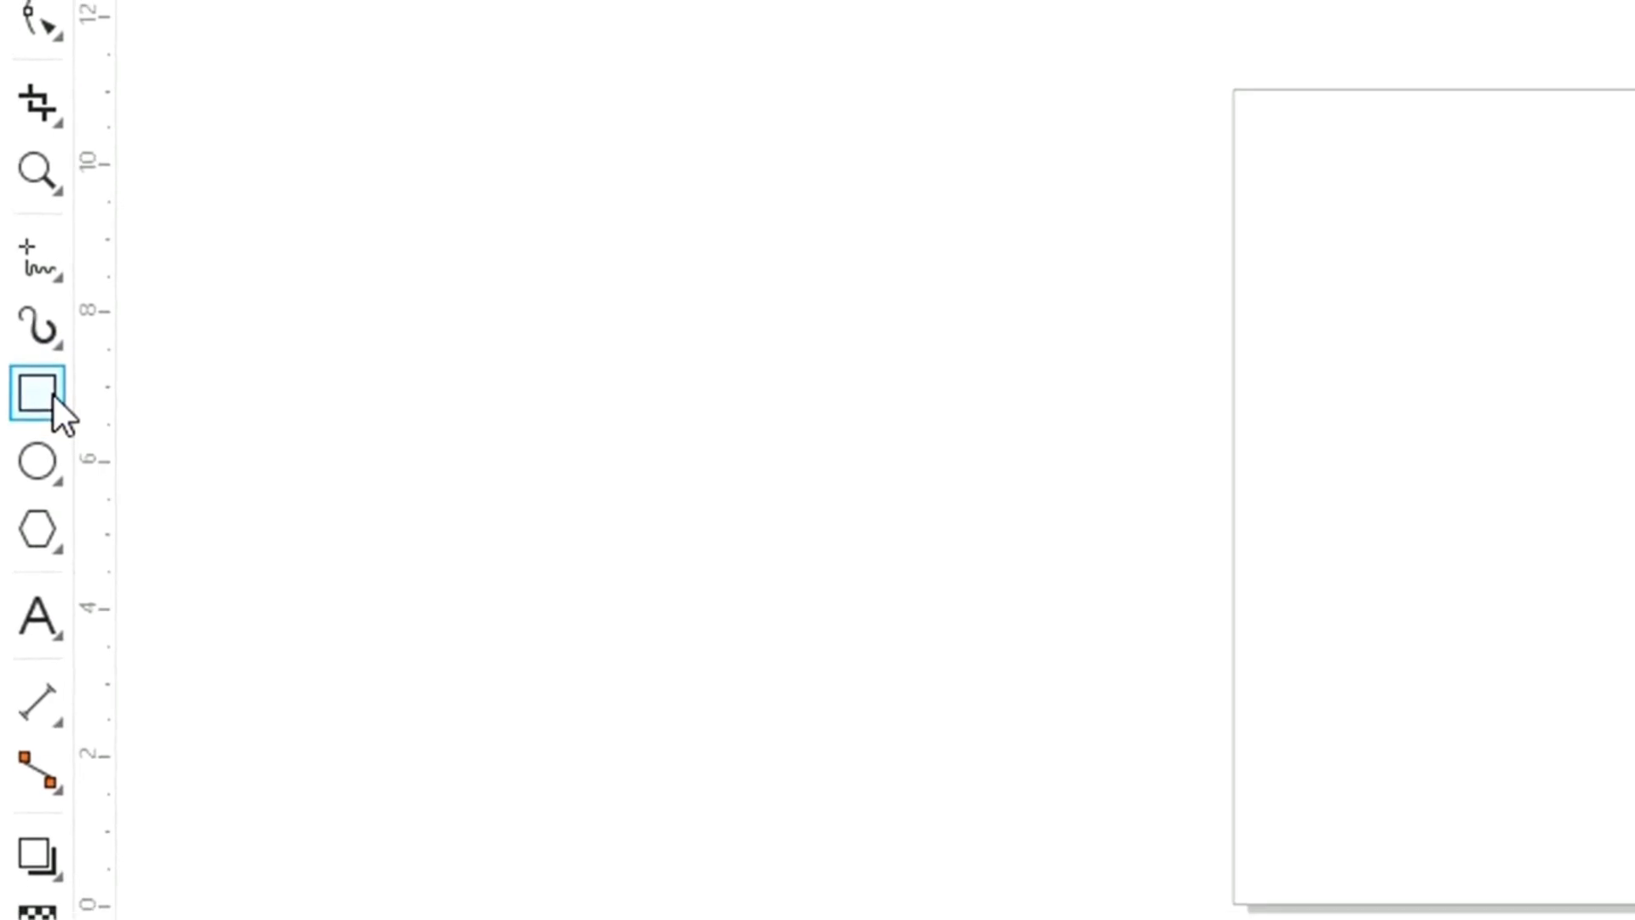
pyautogui.moveTo(1471, 385); pyautogui.dragTo(1634, 758)
pyautogui.click(247, 106)
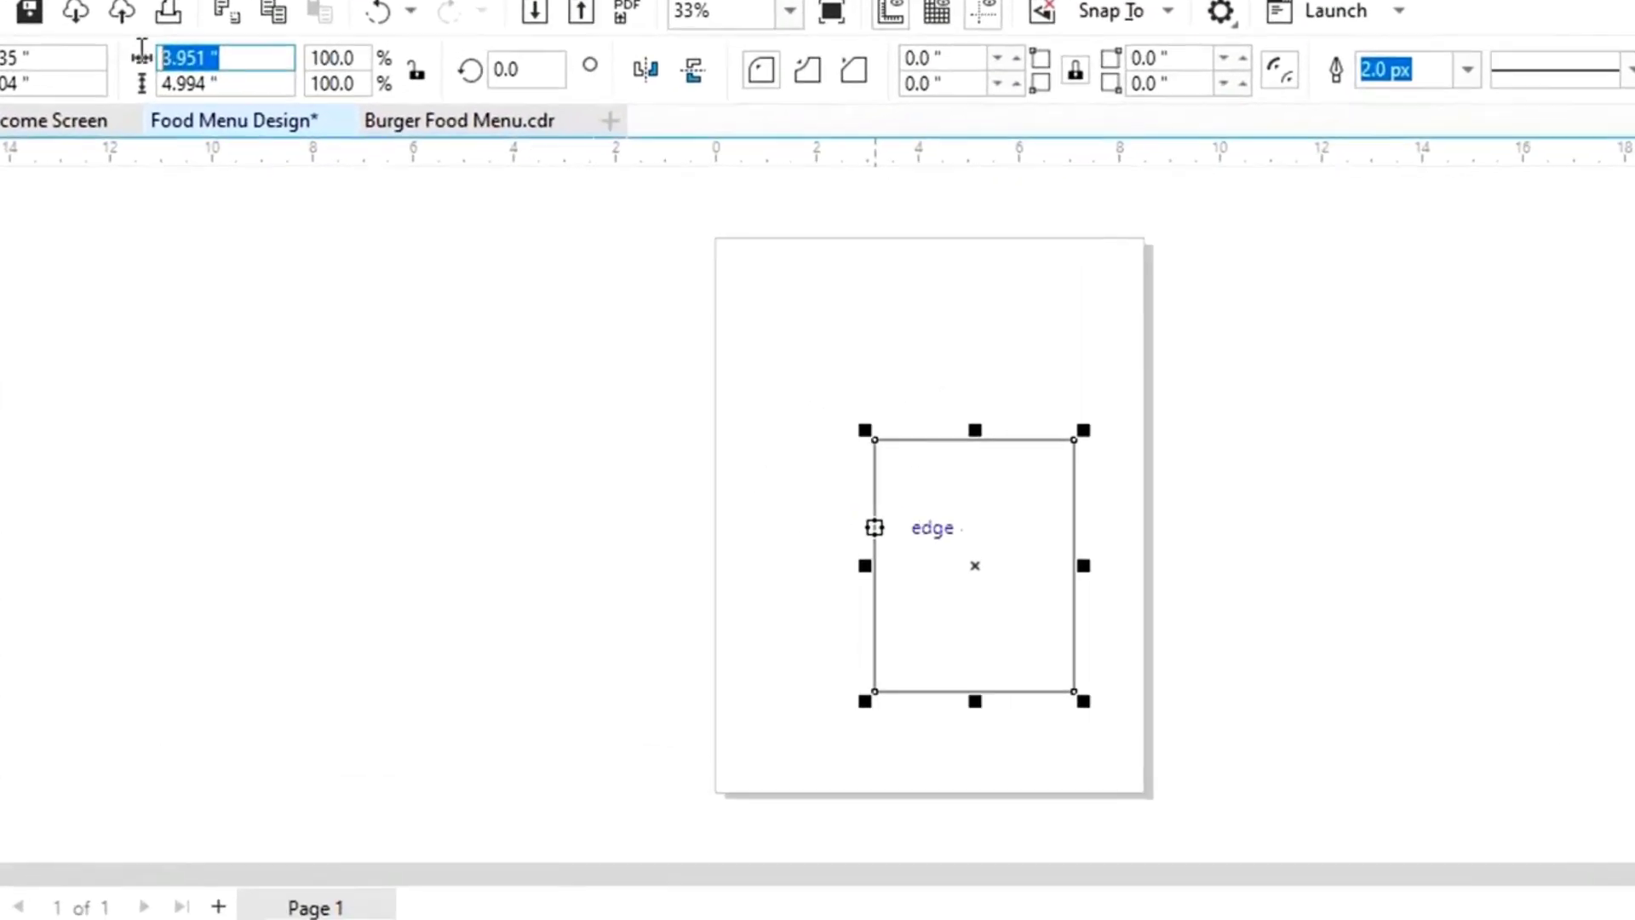
pyautogui.write('8.')
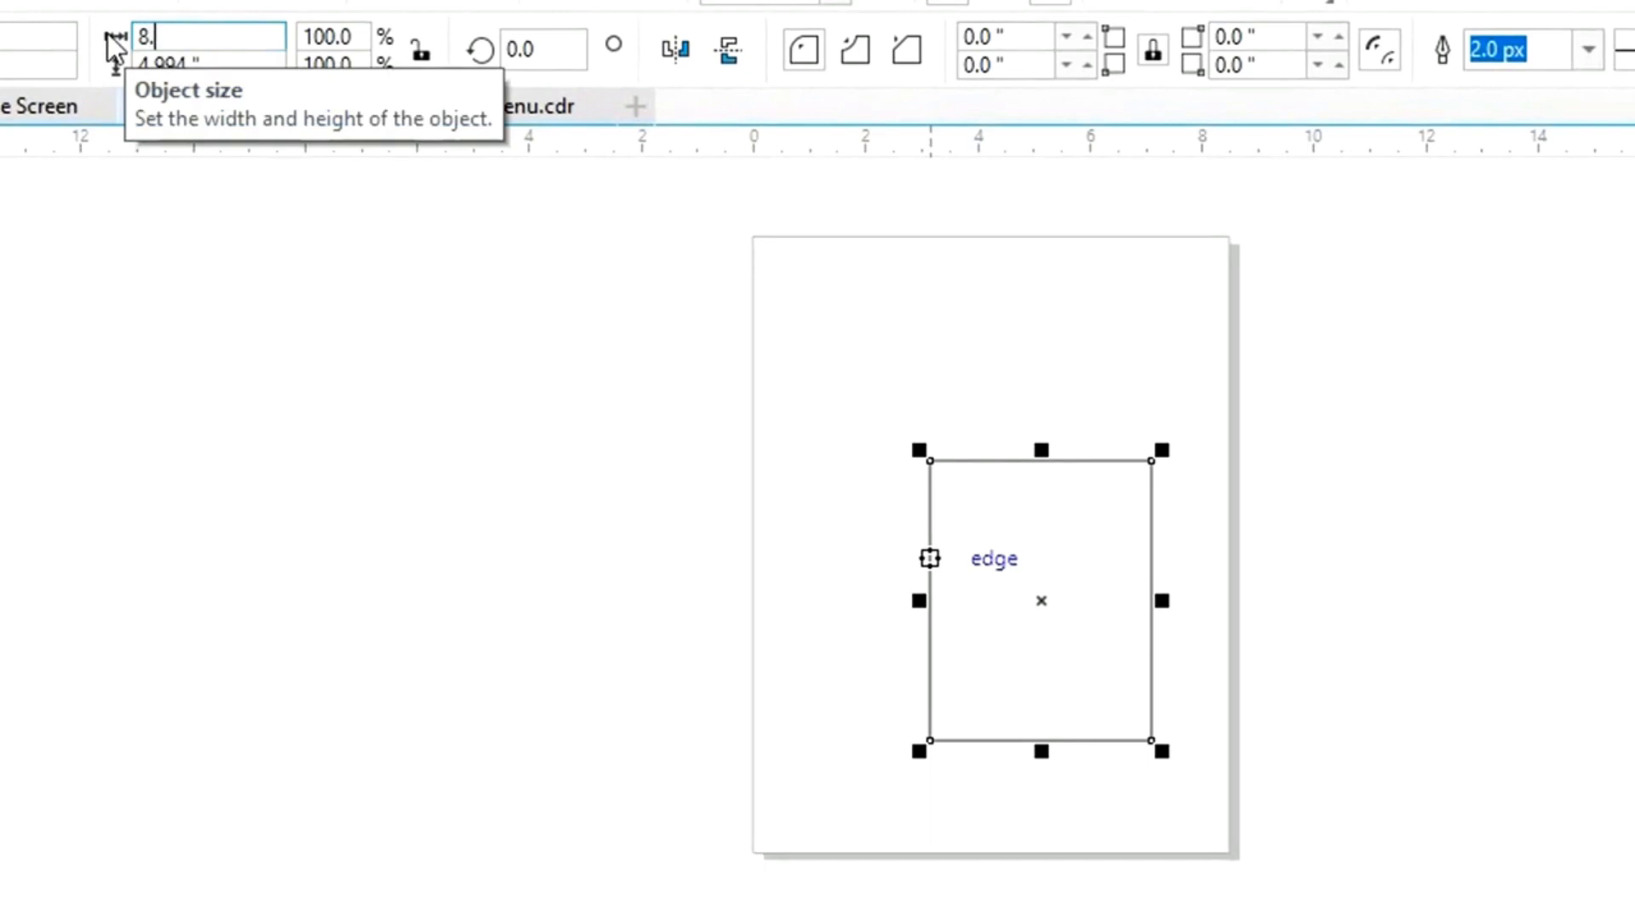
pyautogui.write('5')
pyautogui.press('Tab')
pyautogui.write('11')
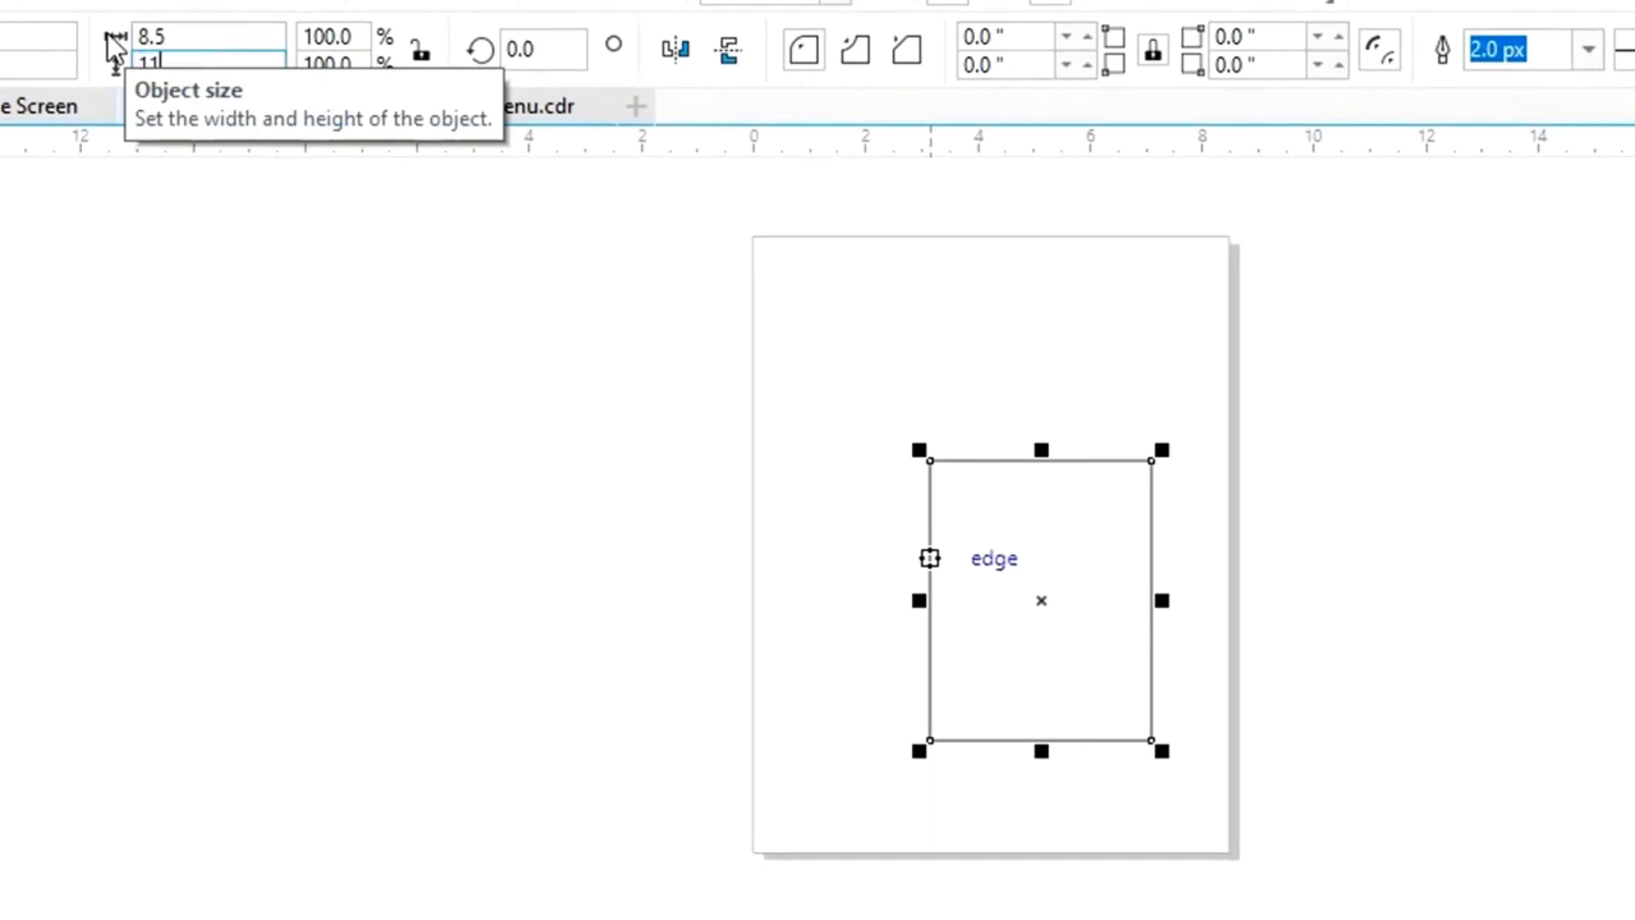
pyautogui.press('Return')
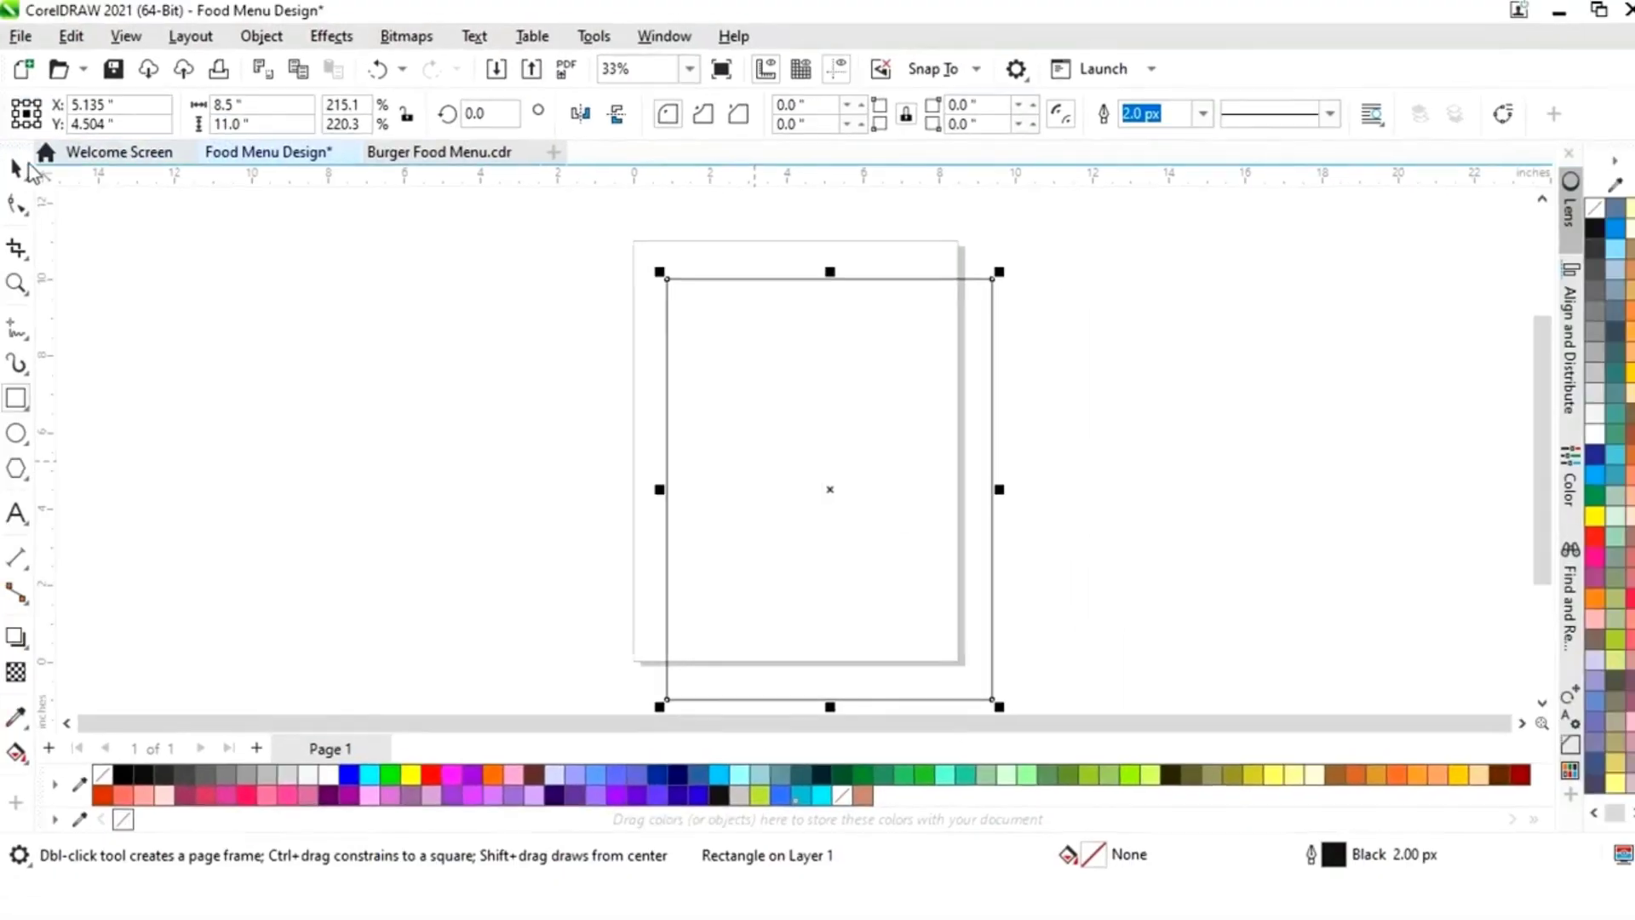
pyautogui.click(20, 172)
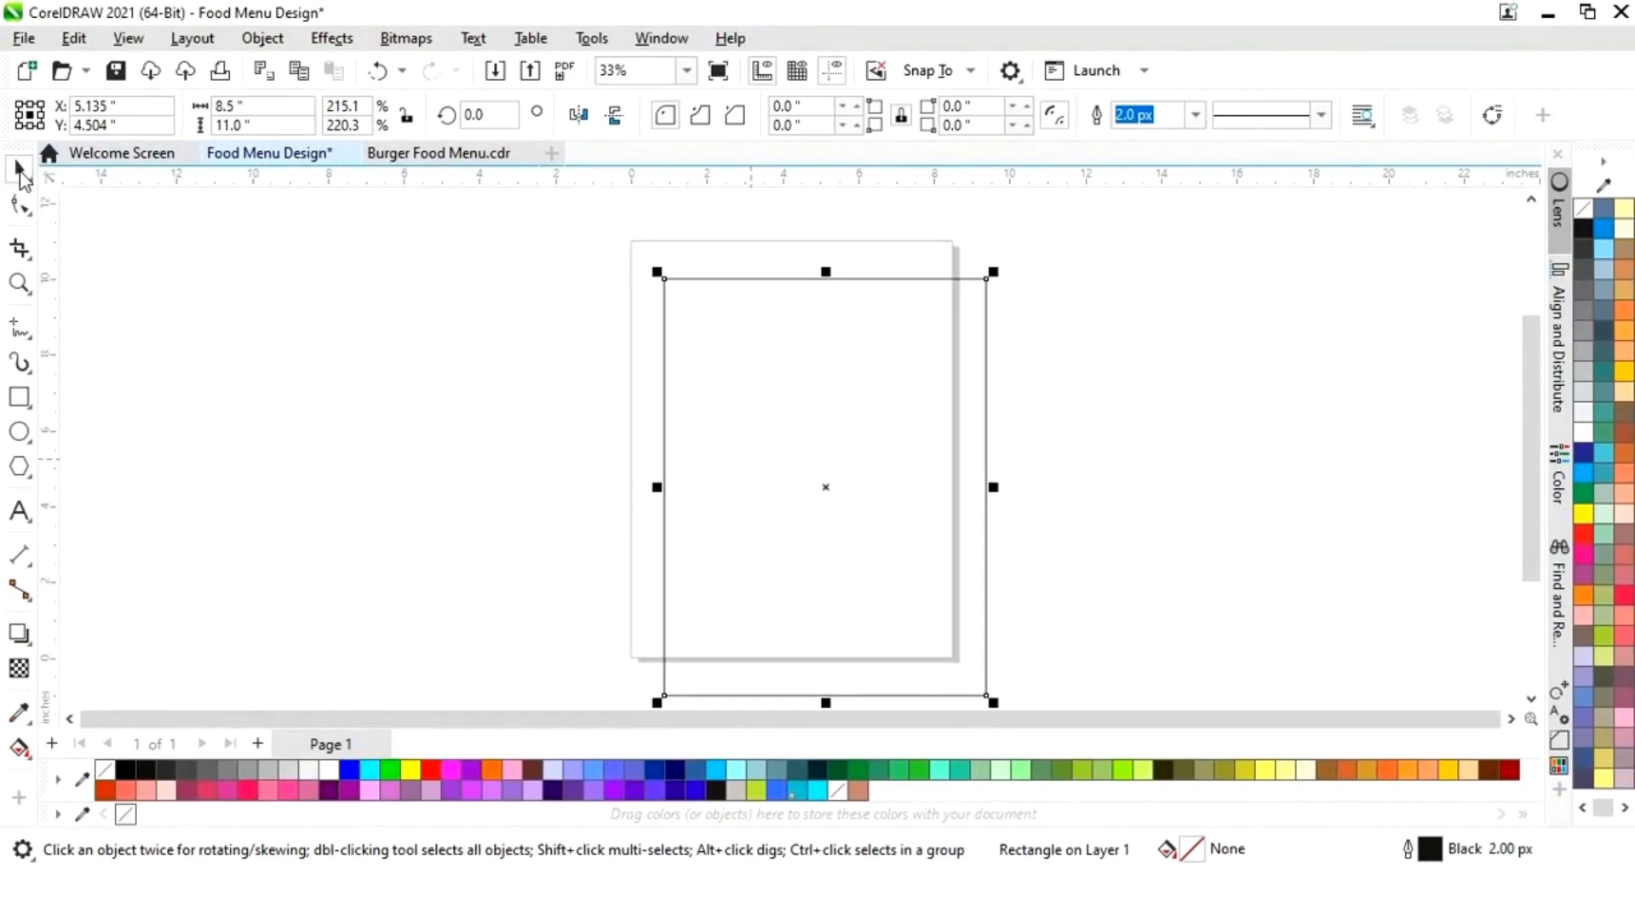
# Step: Centre the rectangle horizontally and vertically on the specified point X 4.25 inches, Y 5.5 inches
pyautogui.click(1559, 351)
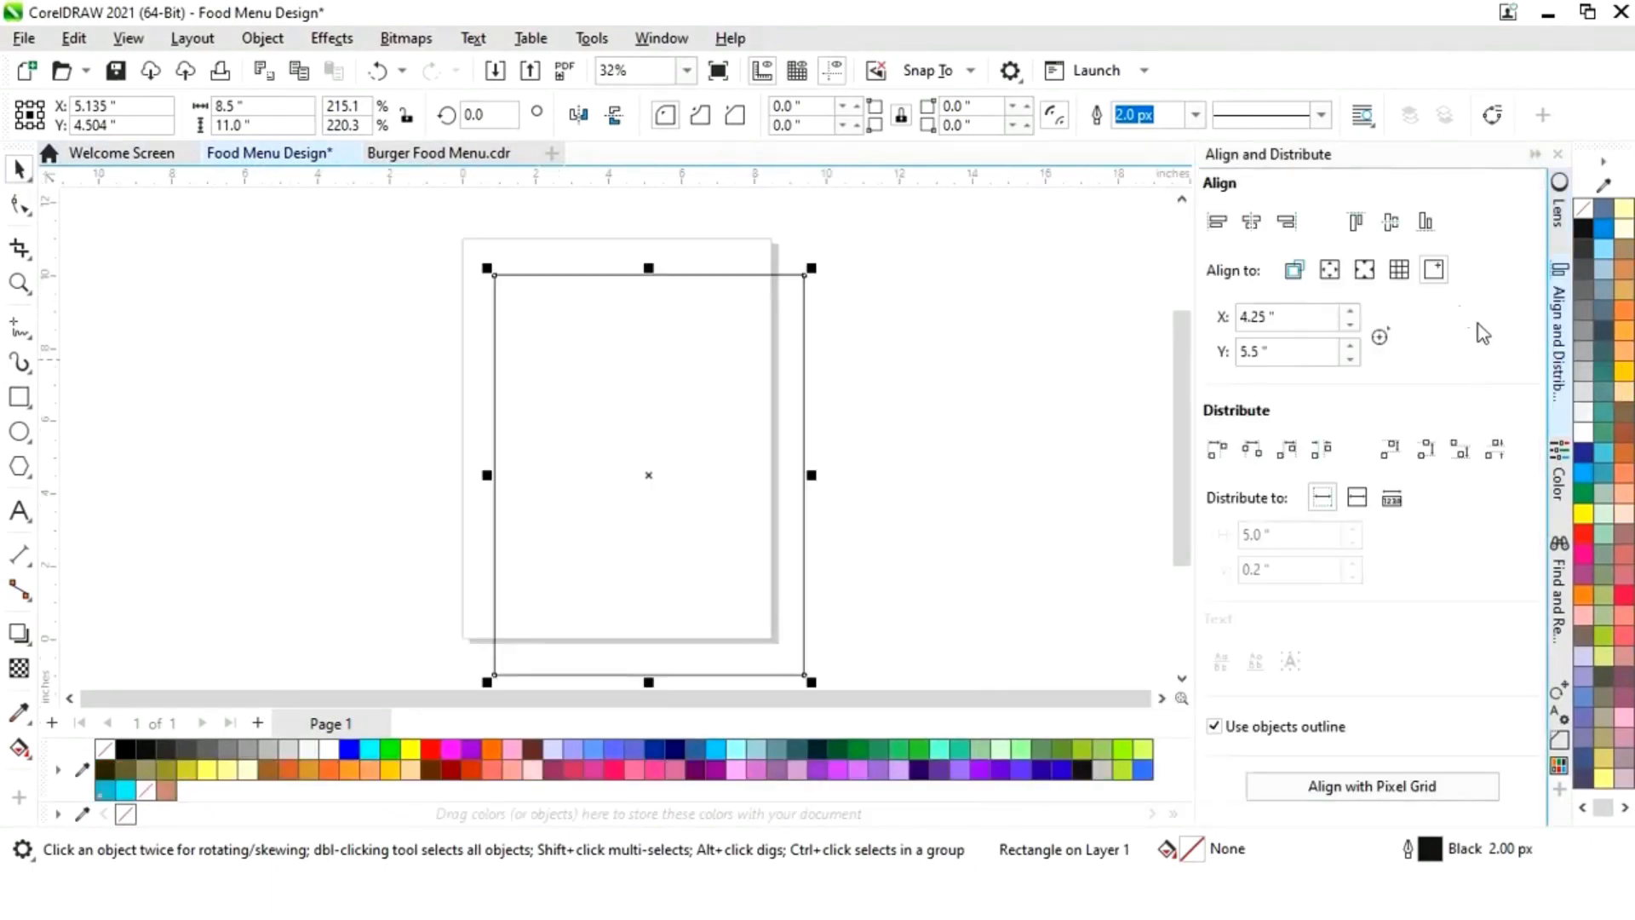
pyautogui.click(1439, 271)
pyautogui.click(1252, 222)
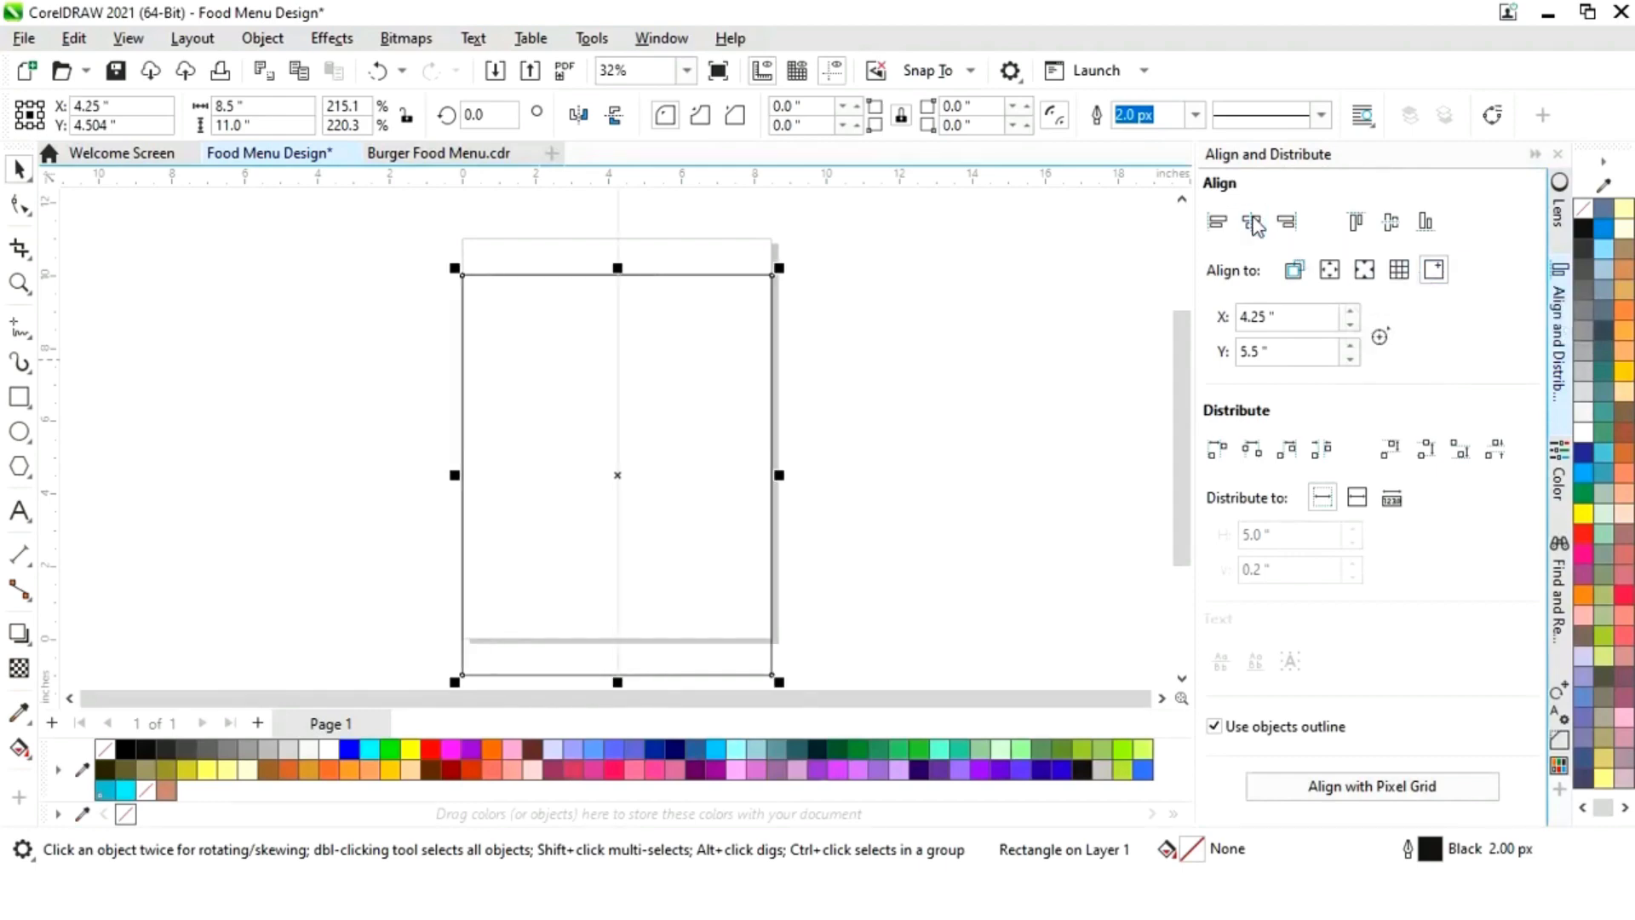
pyautogui.click(1391, 224)
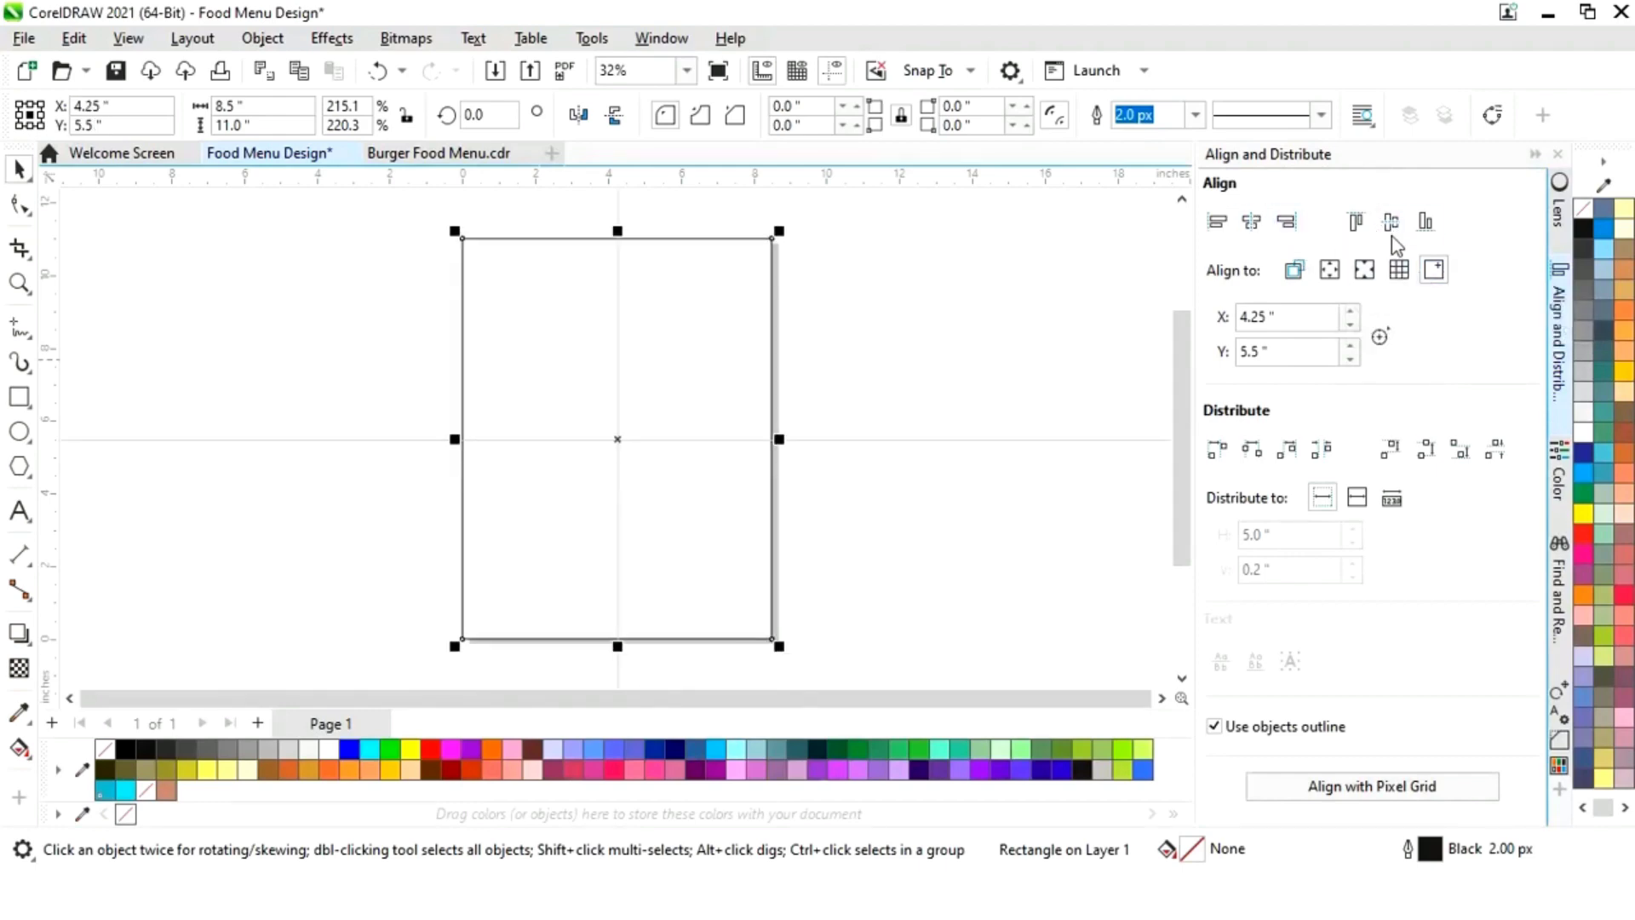
pyautogui.click(1533, 156)
pyautogui.click(1092, 327)
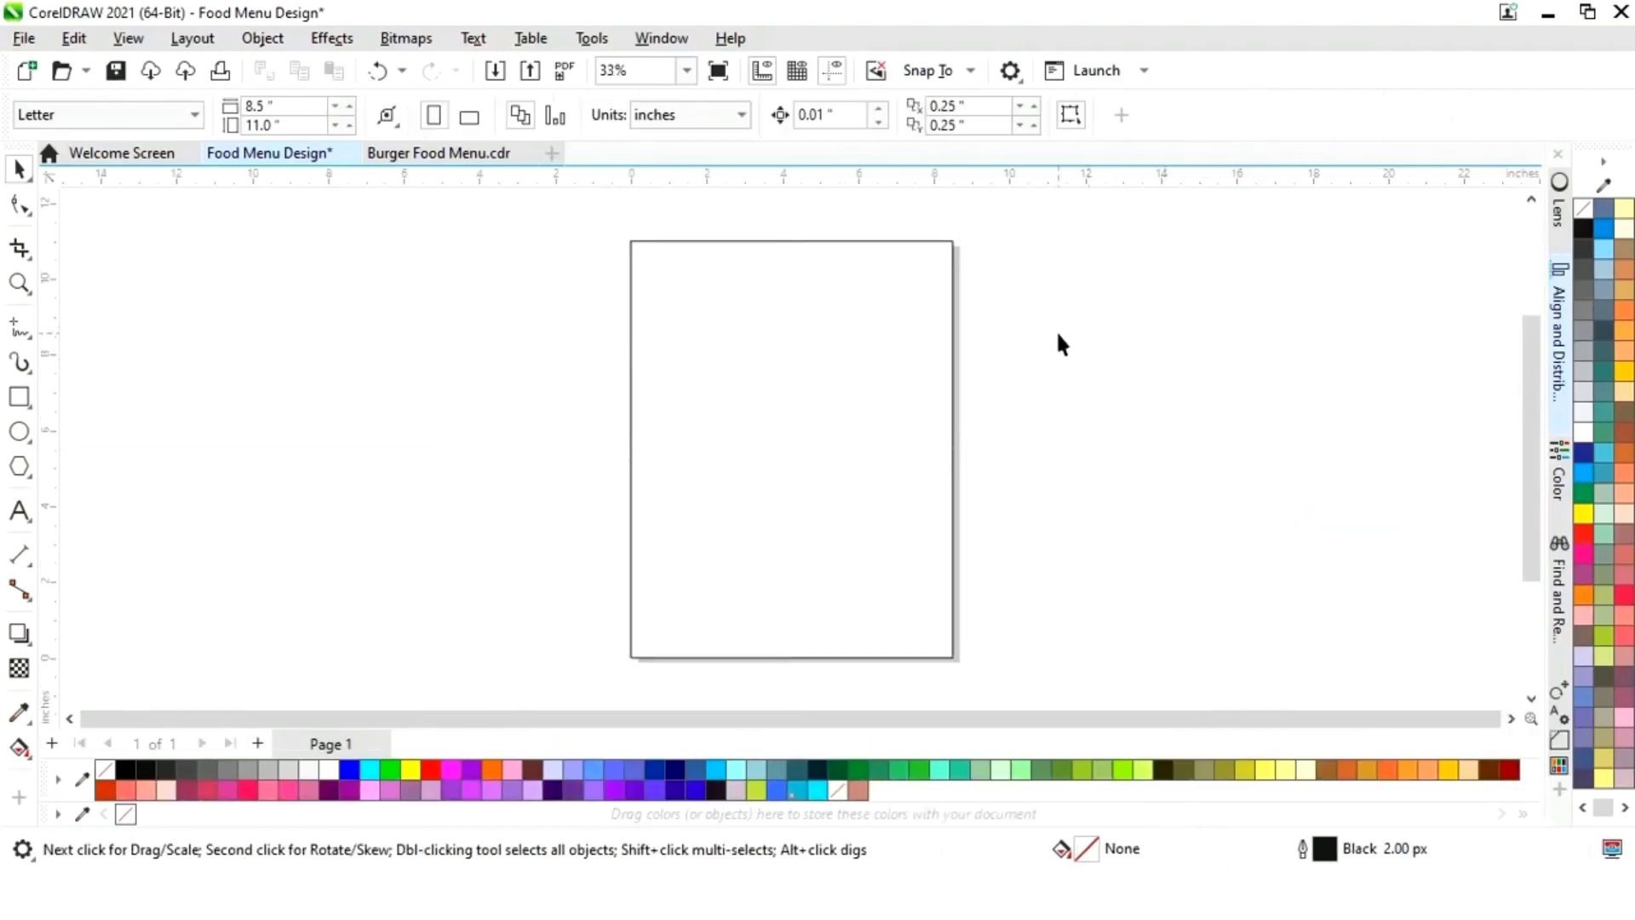
# Step: Place a copy of the page-sized rectangle to the right of the page, level with the original
pyautogui.click(840, 463)
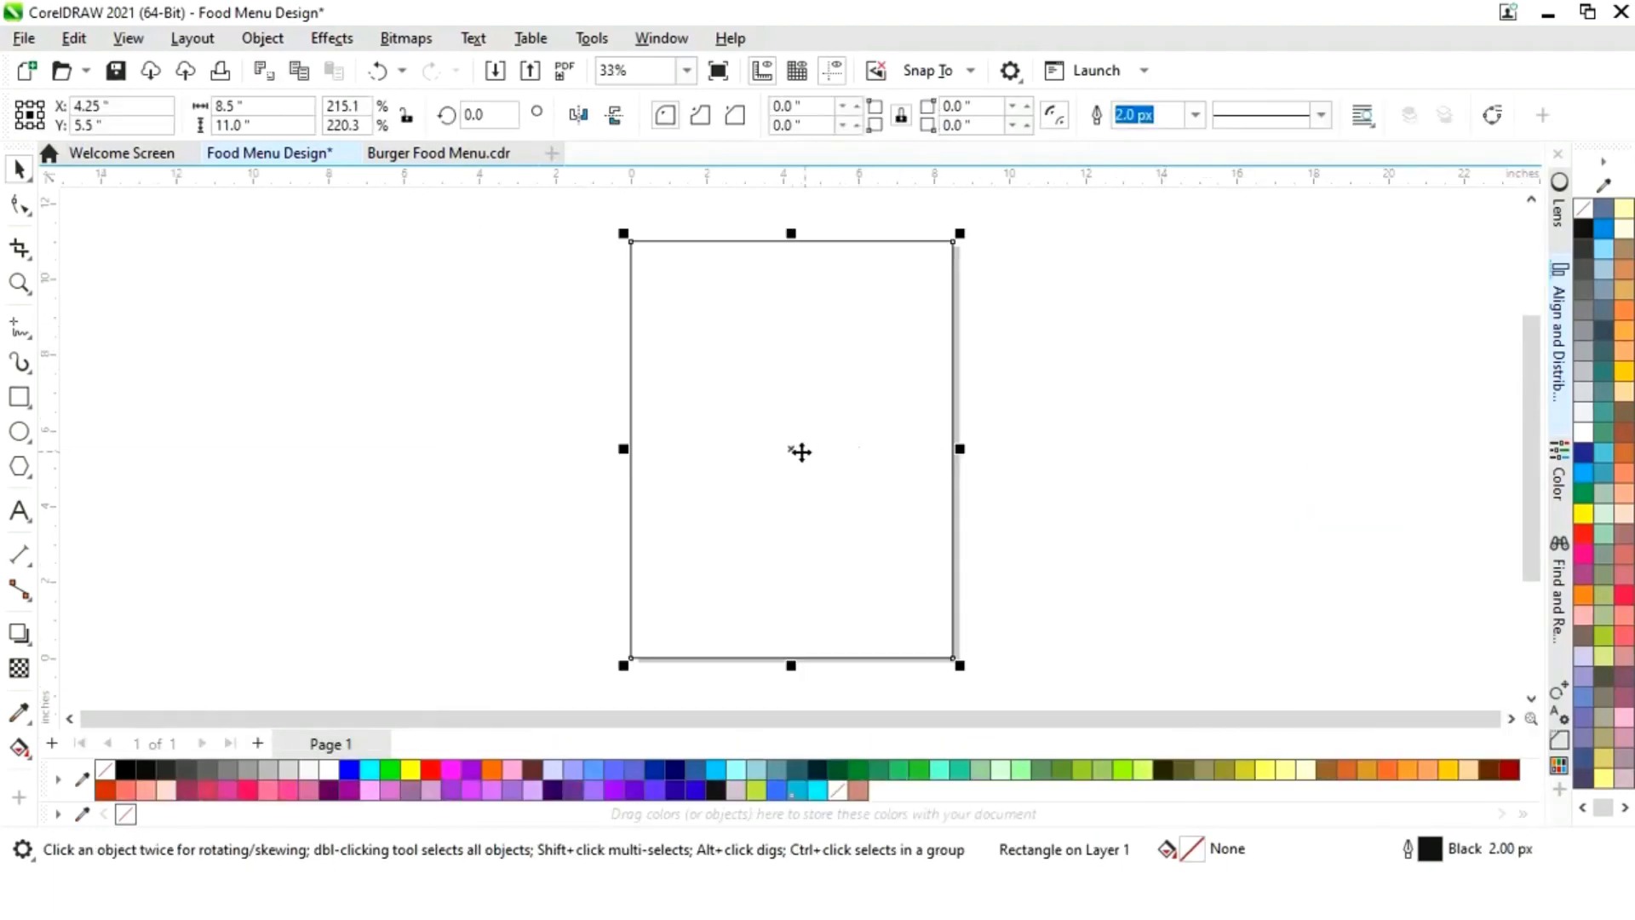
pyautogui.moveTo(814, 446); pyautogui.dragTo(1161, 482)
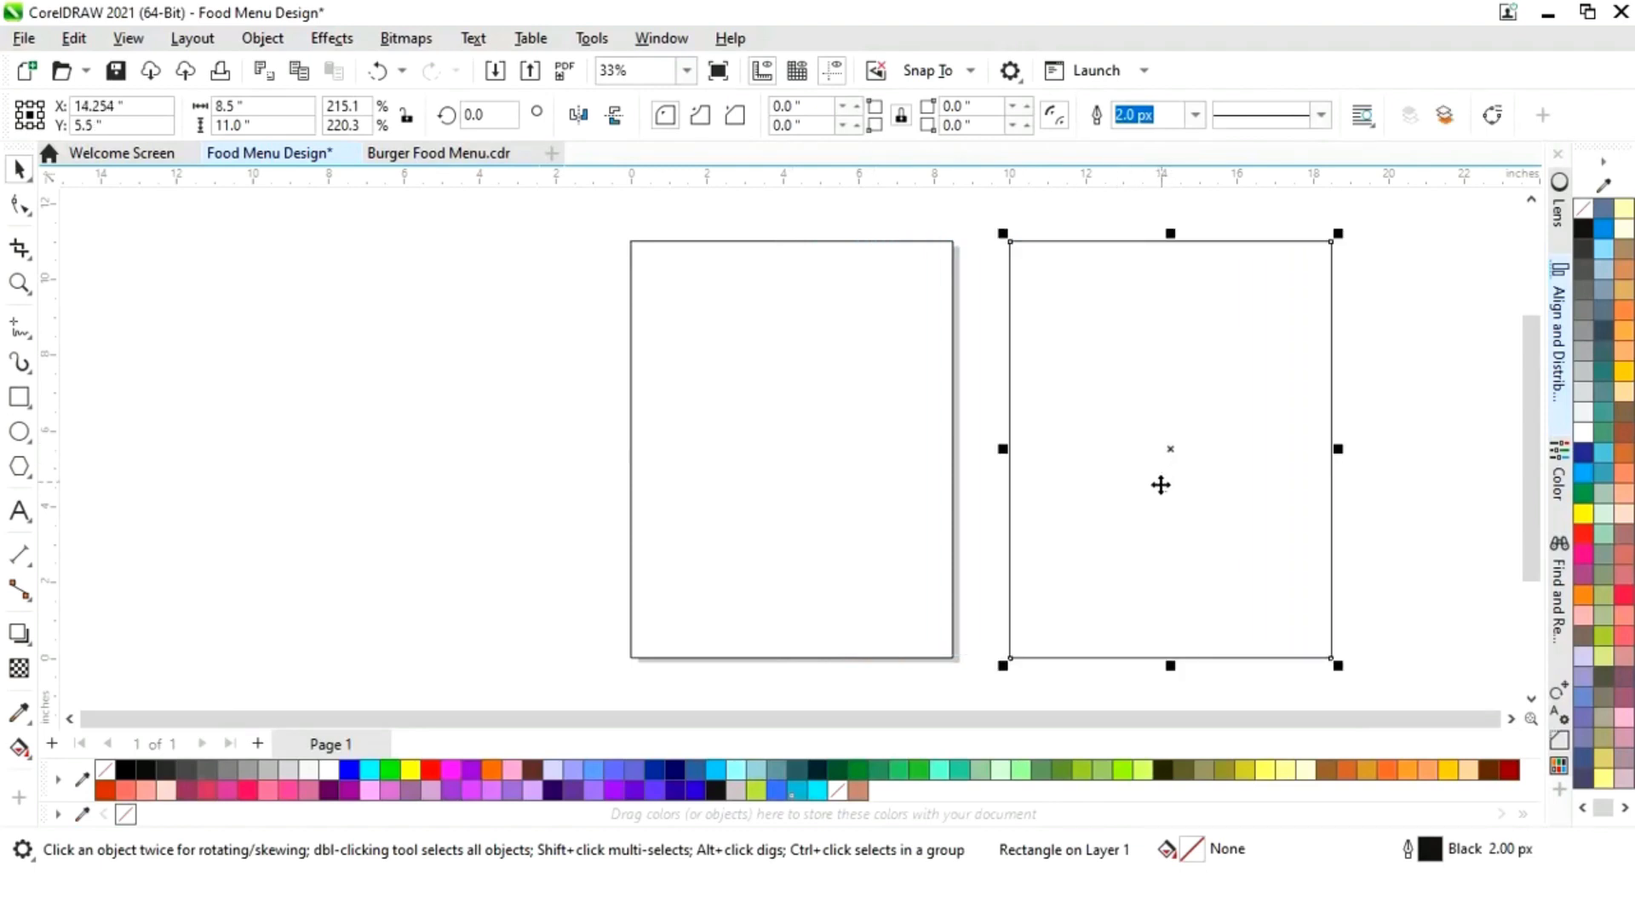
pyautogui.click(1362, 511)
# Step: Move the leaf, burger, pizza and wood images together closer to the left side of the page
pyautogui.moveTo(1295, 737); pyautogui.dragTo(901, 738)
pyautogui.moveTo(727, 655); pyautogui.dragTo(221, 337)
pyautogui.moveTo(417, 434); pyautogui.dragTo(1007, 478)
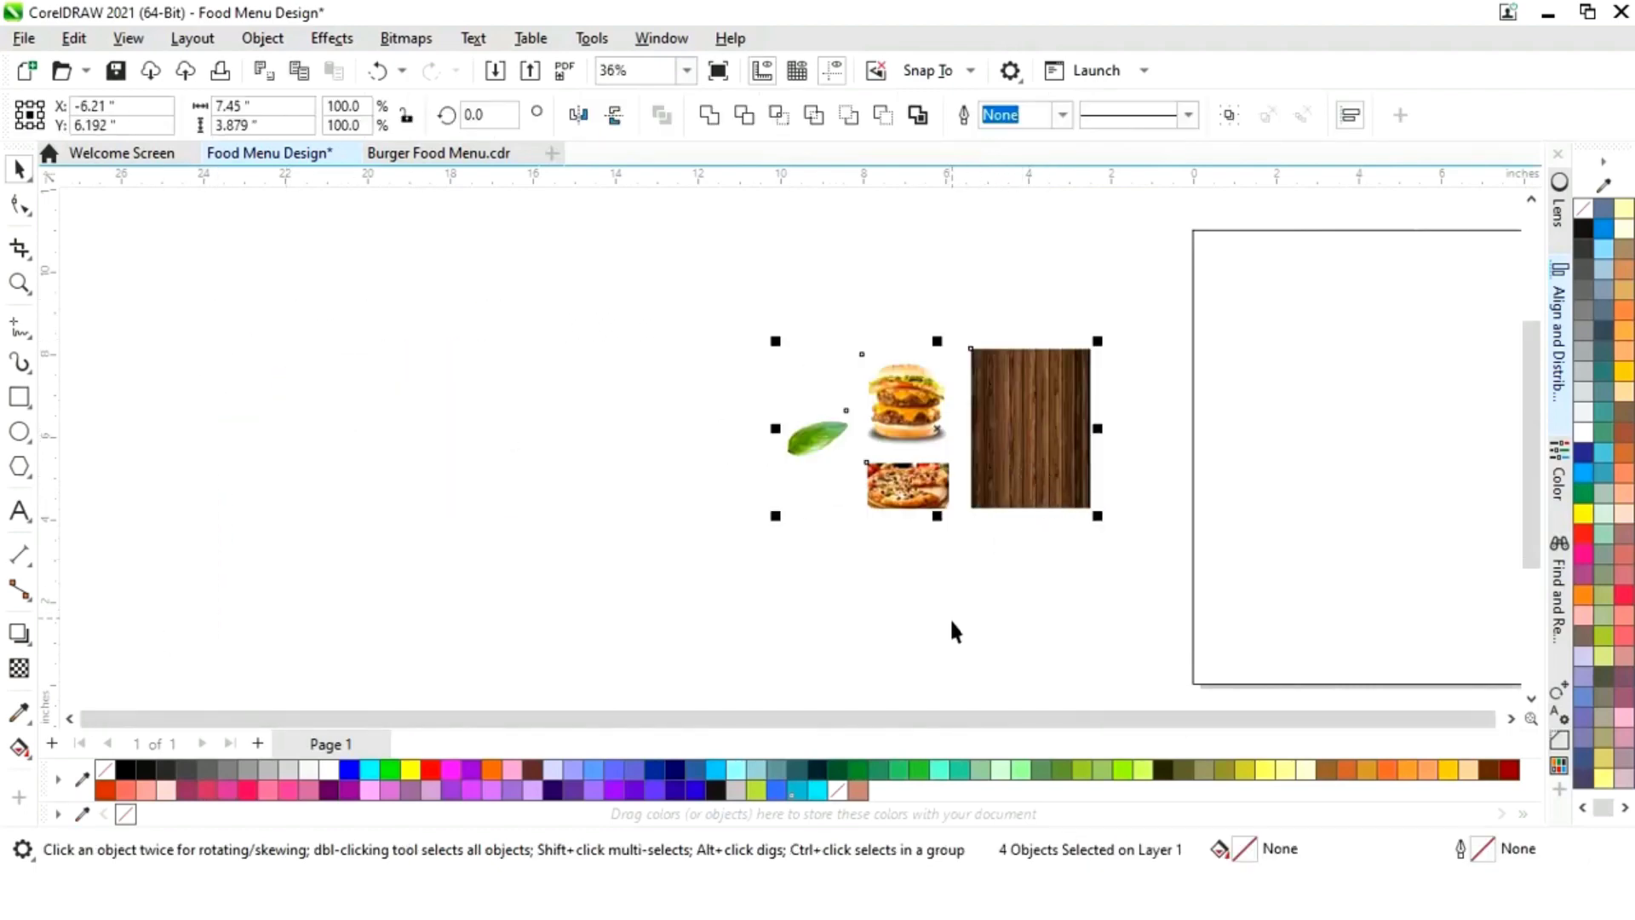
pyautogui.hotkey('shift', 'F4')
pyautogui.click(643, 593)
# Step: Enlarge the wood texture image proportionally until it is slightly bigger than the page rectangle
pyautogui.click(409, 438)
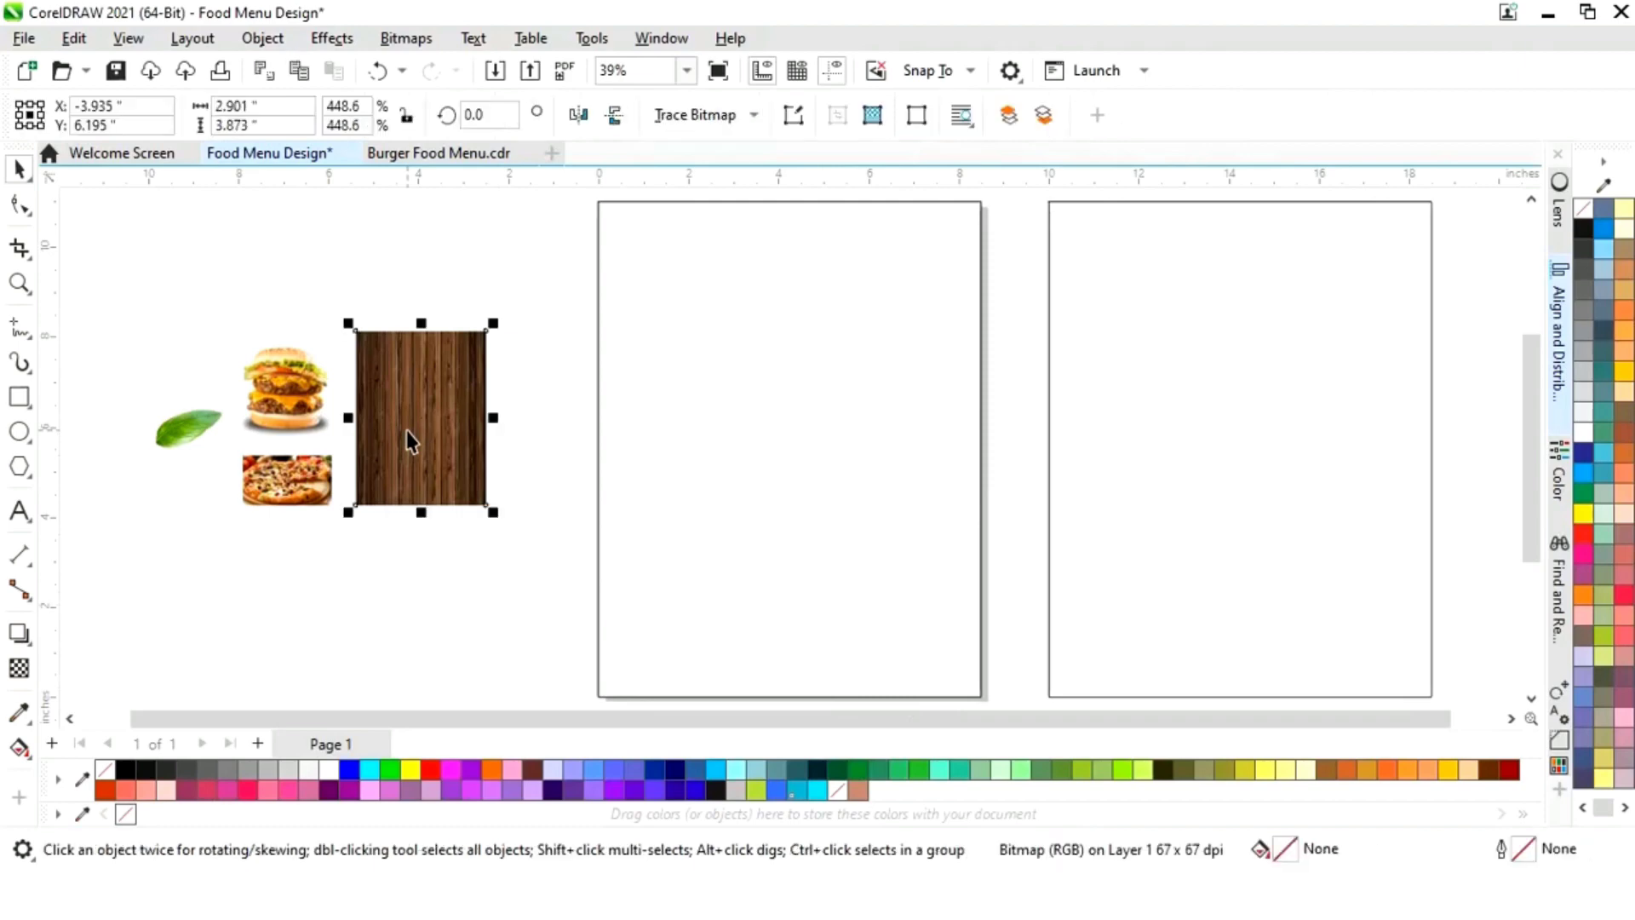
pyautogui.moveTo(420, 421); pyautogui.dragTo(470, 568)
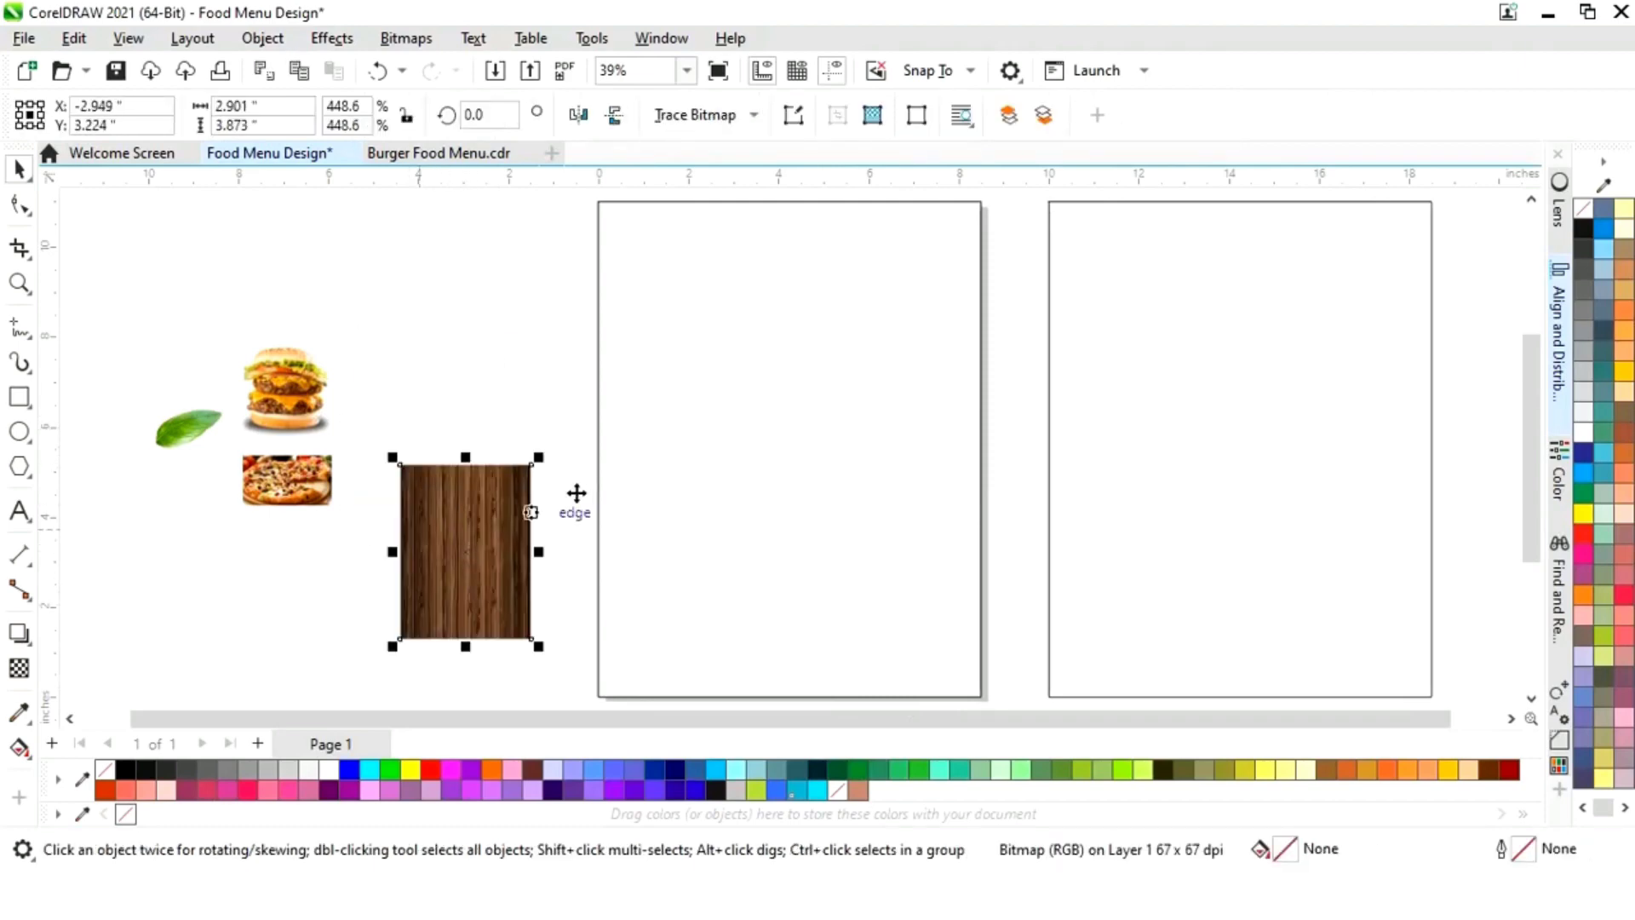
pyautogui.moveTo(538, 459); pyautogui.dragTo(836, 247)
pyautogui.moveTo(588, 502); pyautogui.dragTo(360, 523)
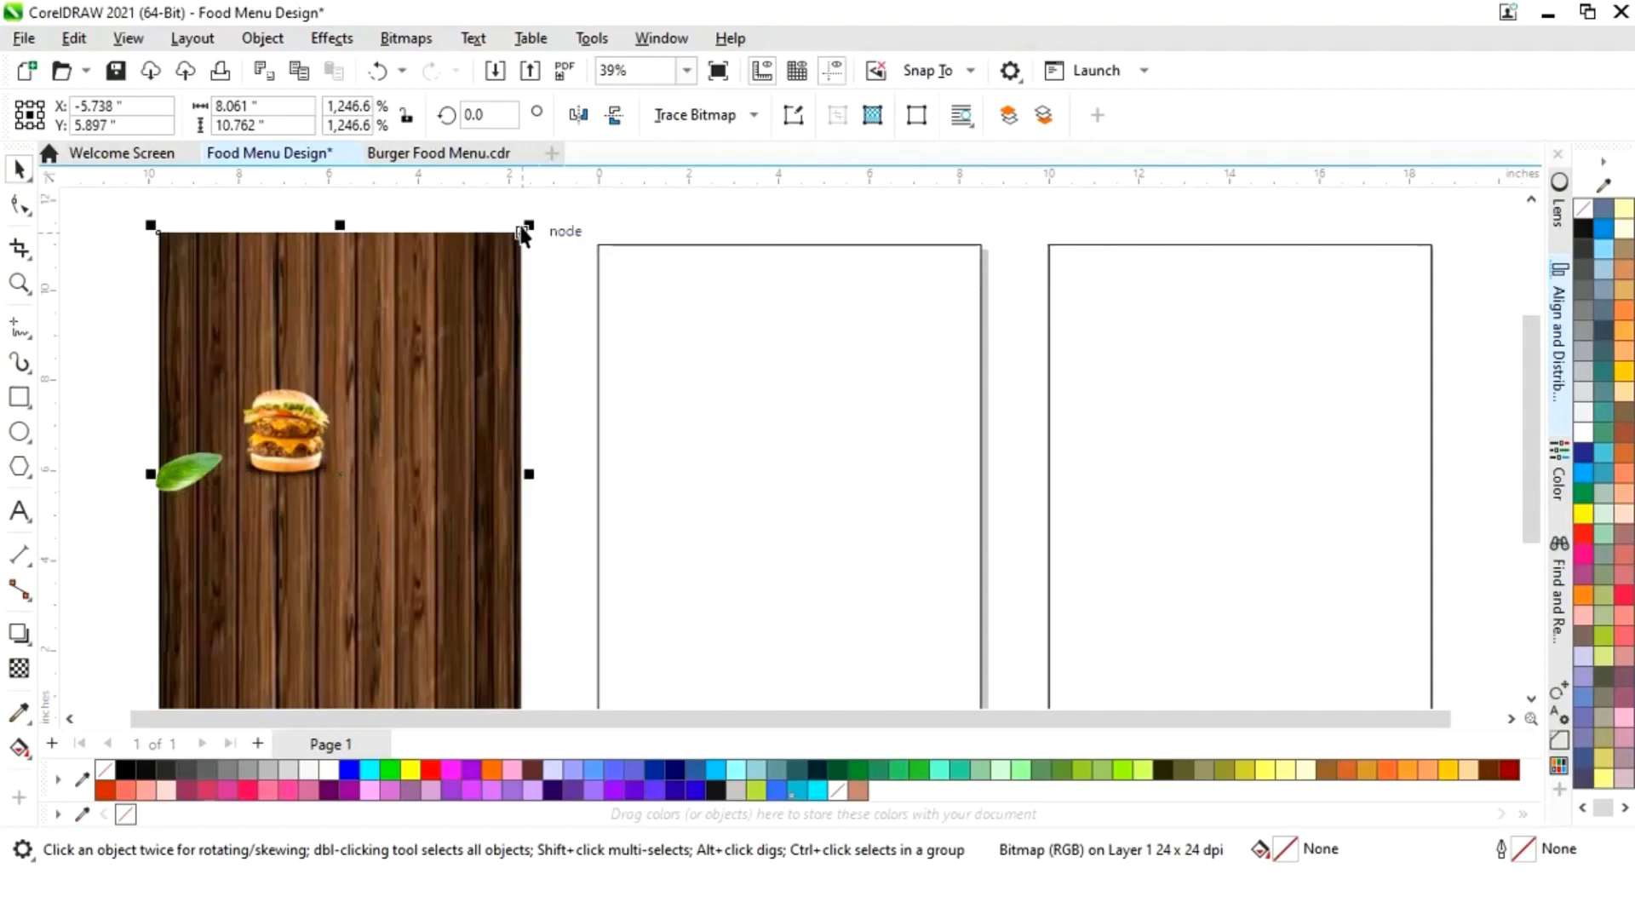
pyautogui.moveTo(531, 236); pyautogui.dragTo(549, 215)
pyautogui.moveTo(634, 185); pyautogui.dragTo(656, 225)
# Step: PowerClip the wood texture image inside the rectangle on the page
pyautogui.rightClick(440, 427)
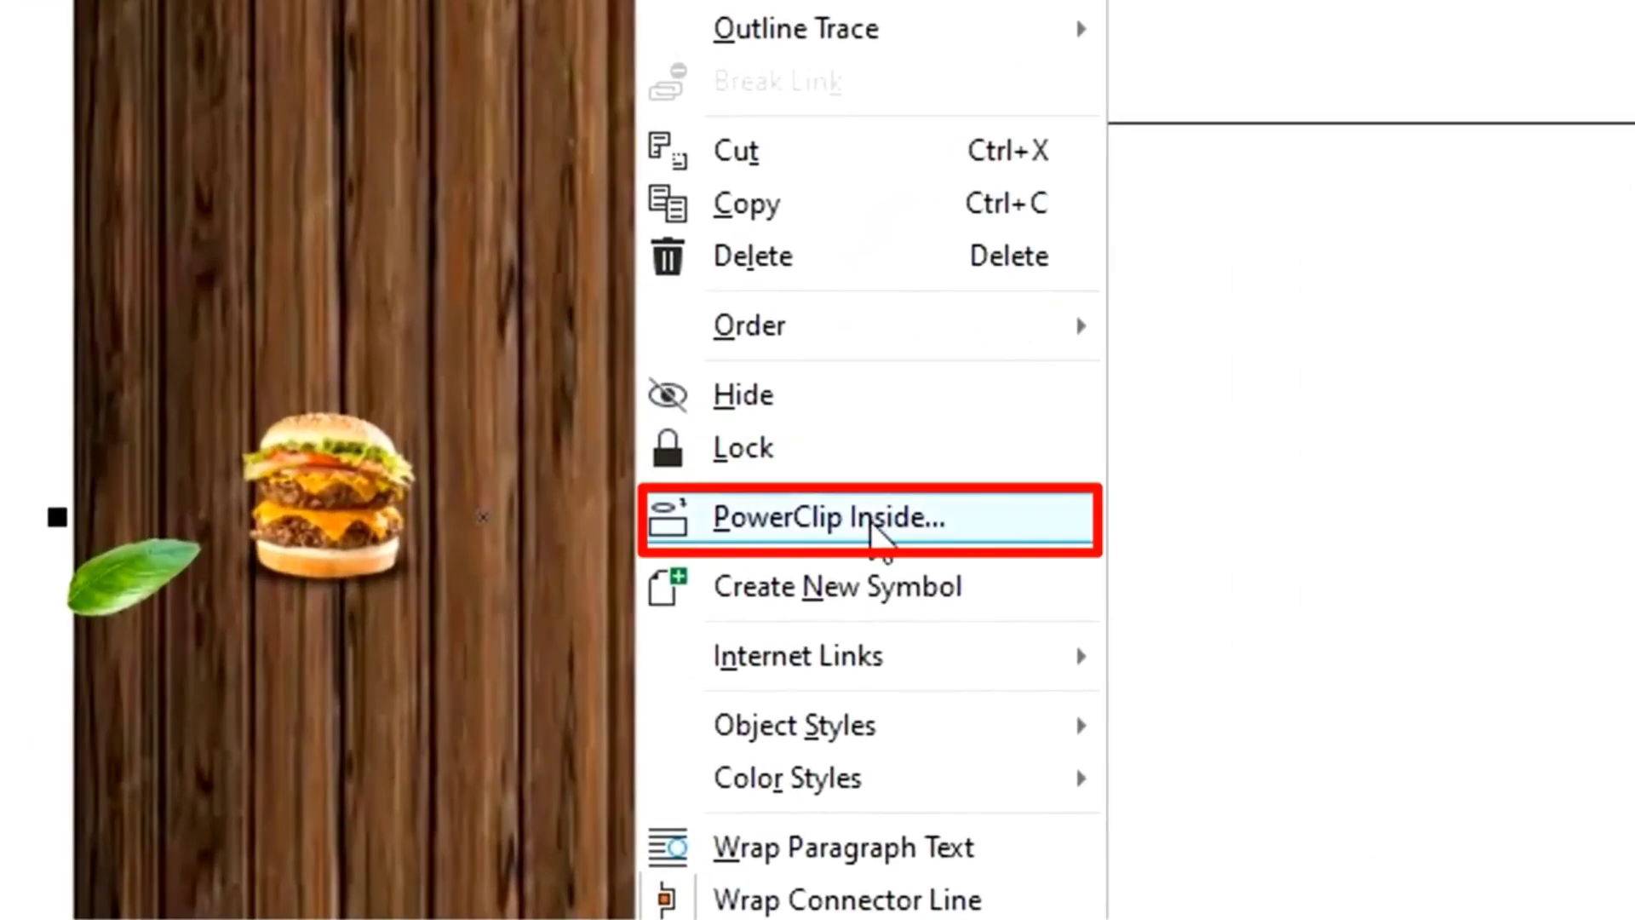
pyautogui.click(873, 518)
pyautogui.click(787, 508)
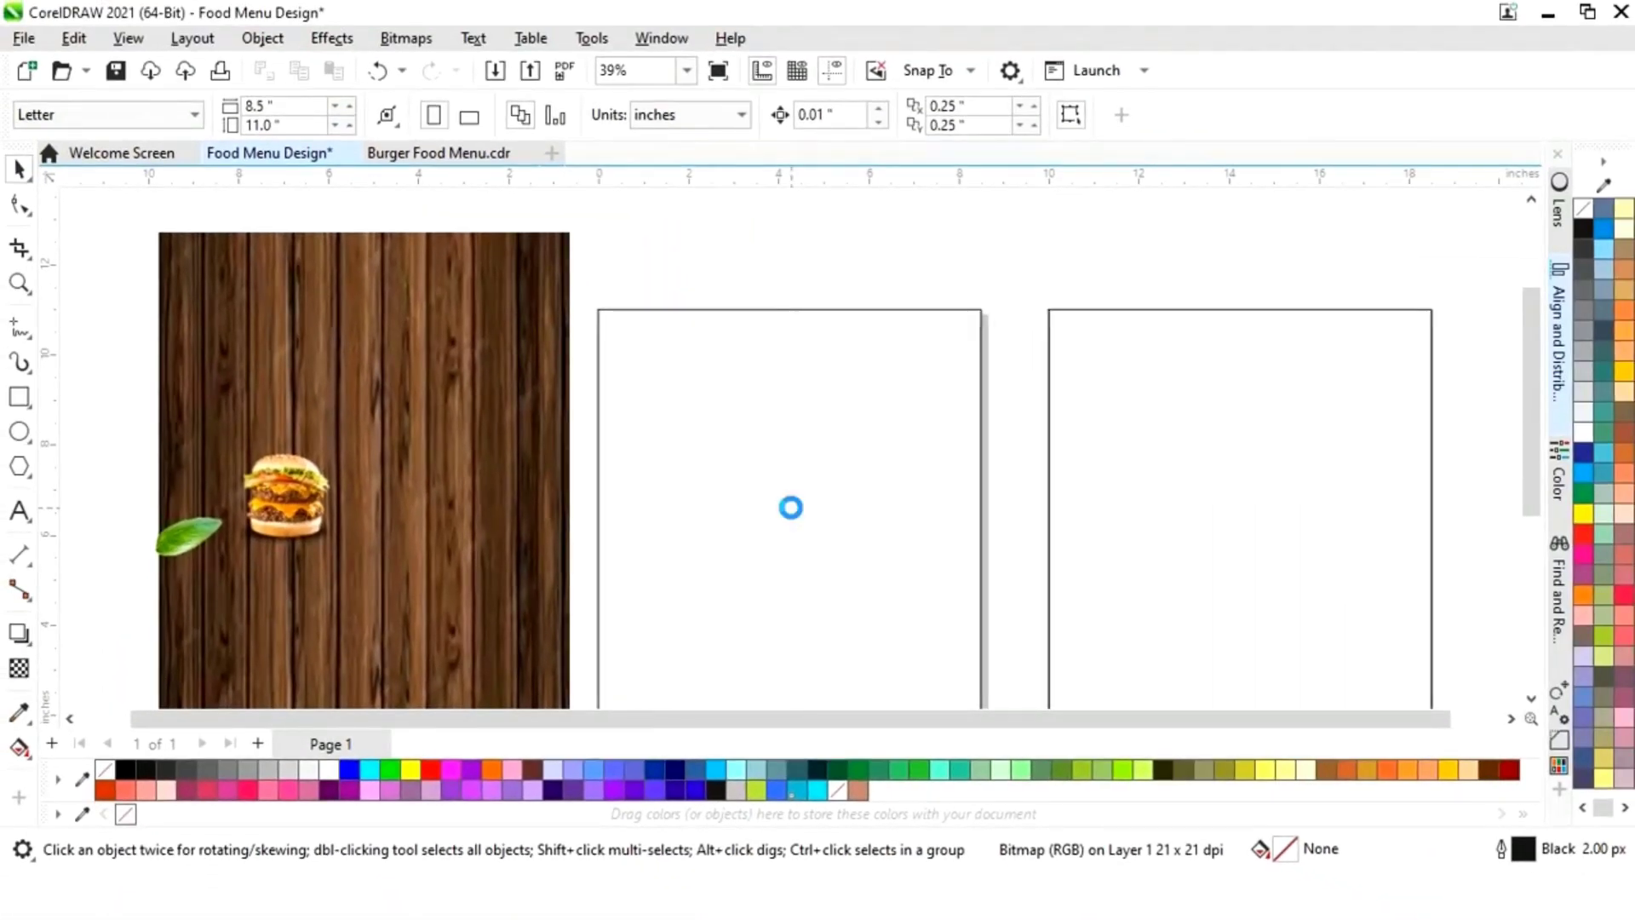
pyautogui.scroll(-2, 1000, 533)
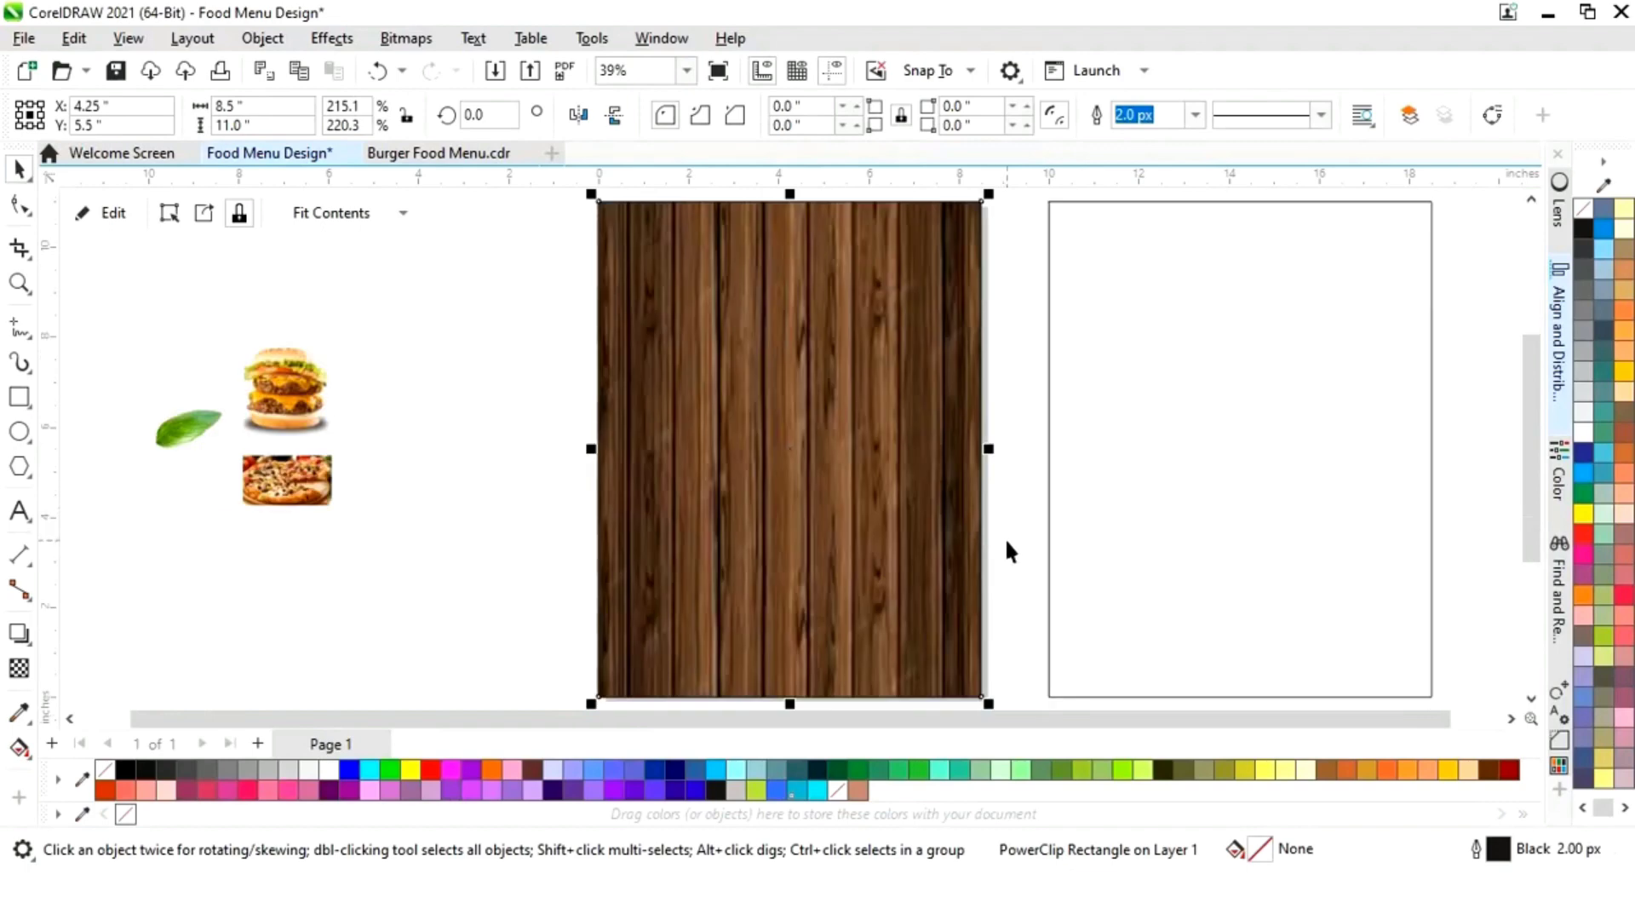
pyautogui.click(999, 535)
# Step: Remove the outline from the rectangle holding the wood texture
pyautogui.click(850, 522)
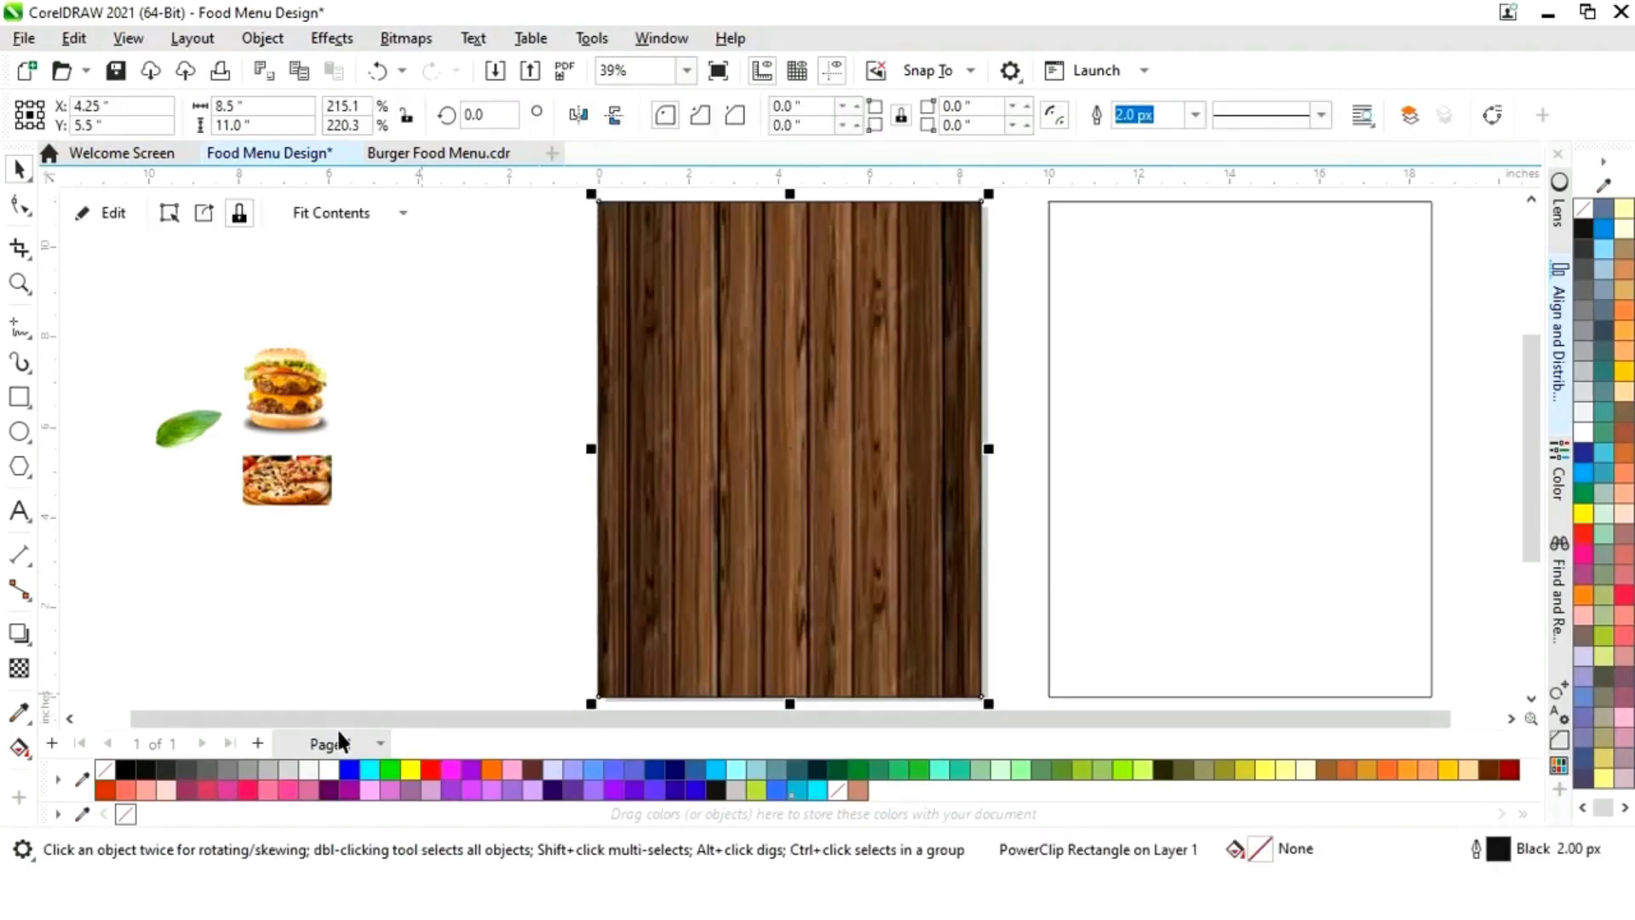
pyautogui.rightClick(105, 769)
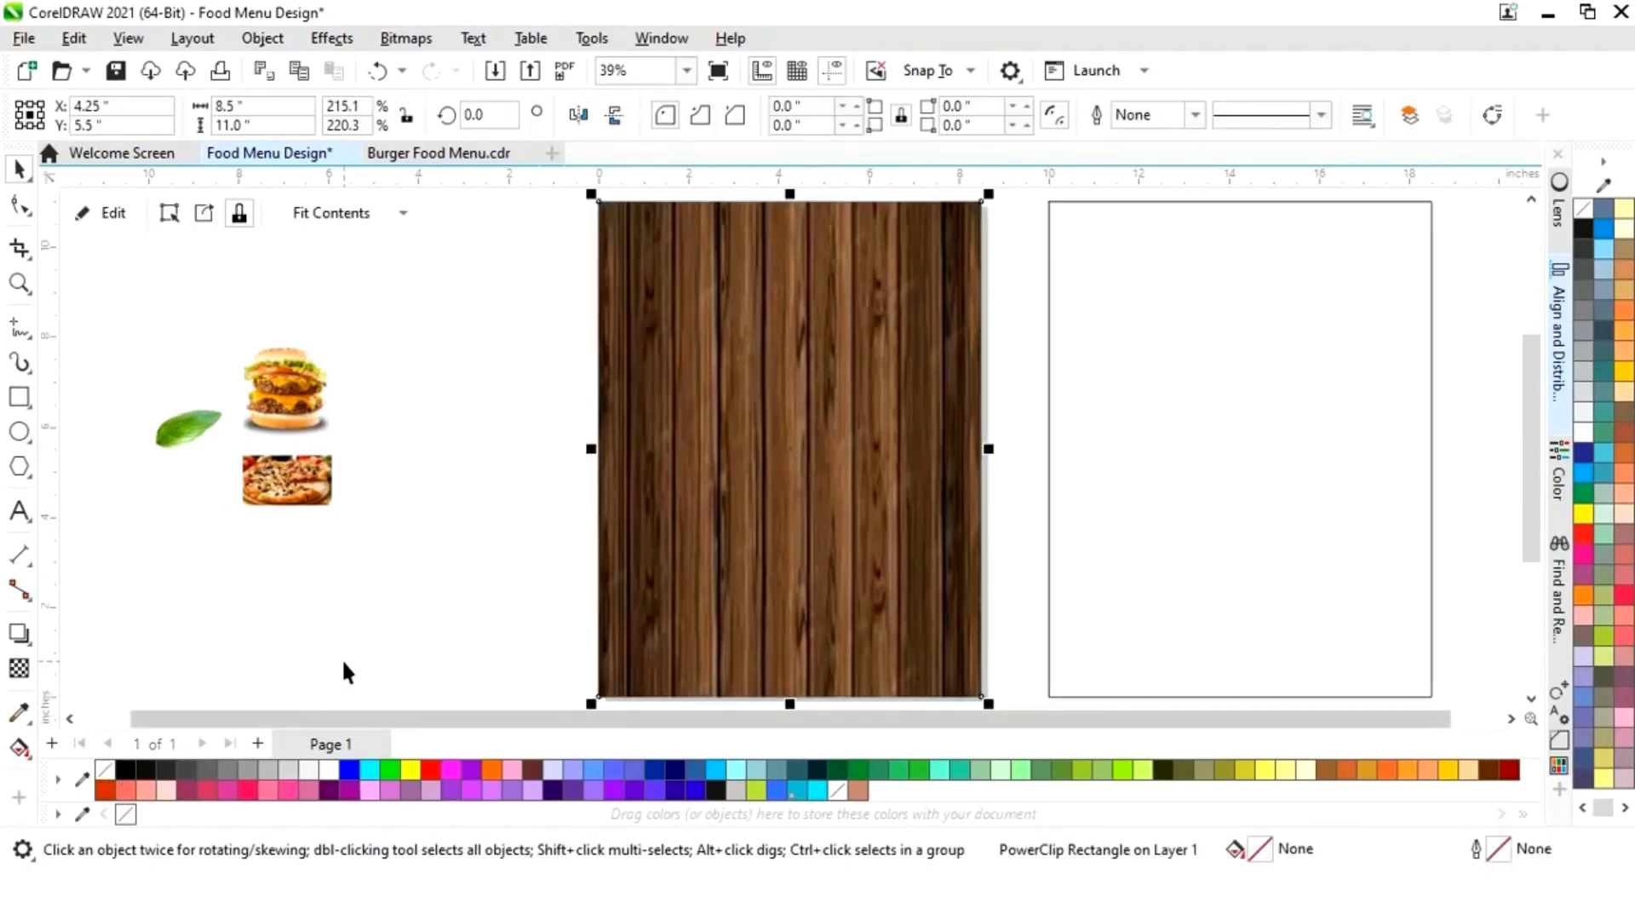
pyautogui.click(346, 667)
# Step: Fill the copied rectangle beside the page with black
pyautogui.moveTo(786, 723); pyautogui.dragTo(862, 728)
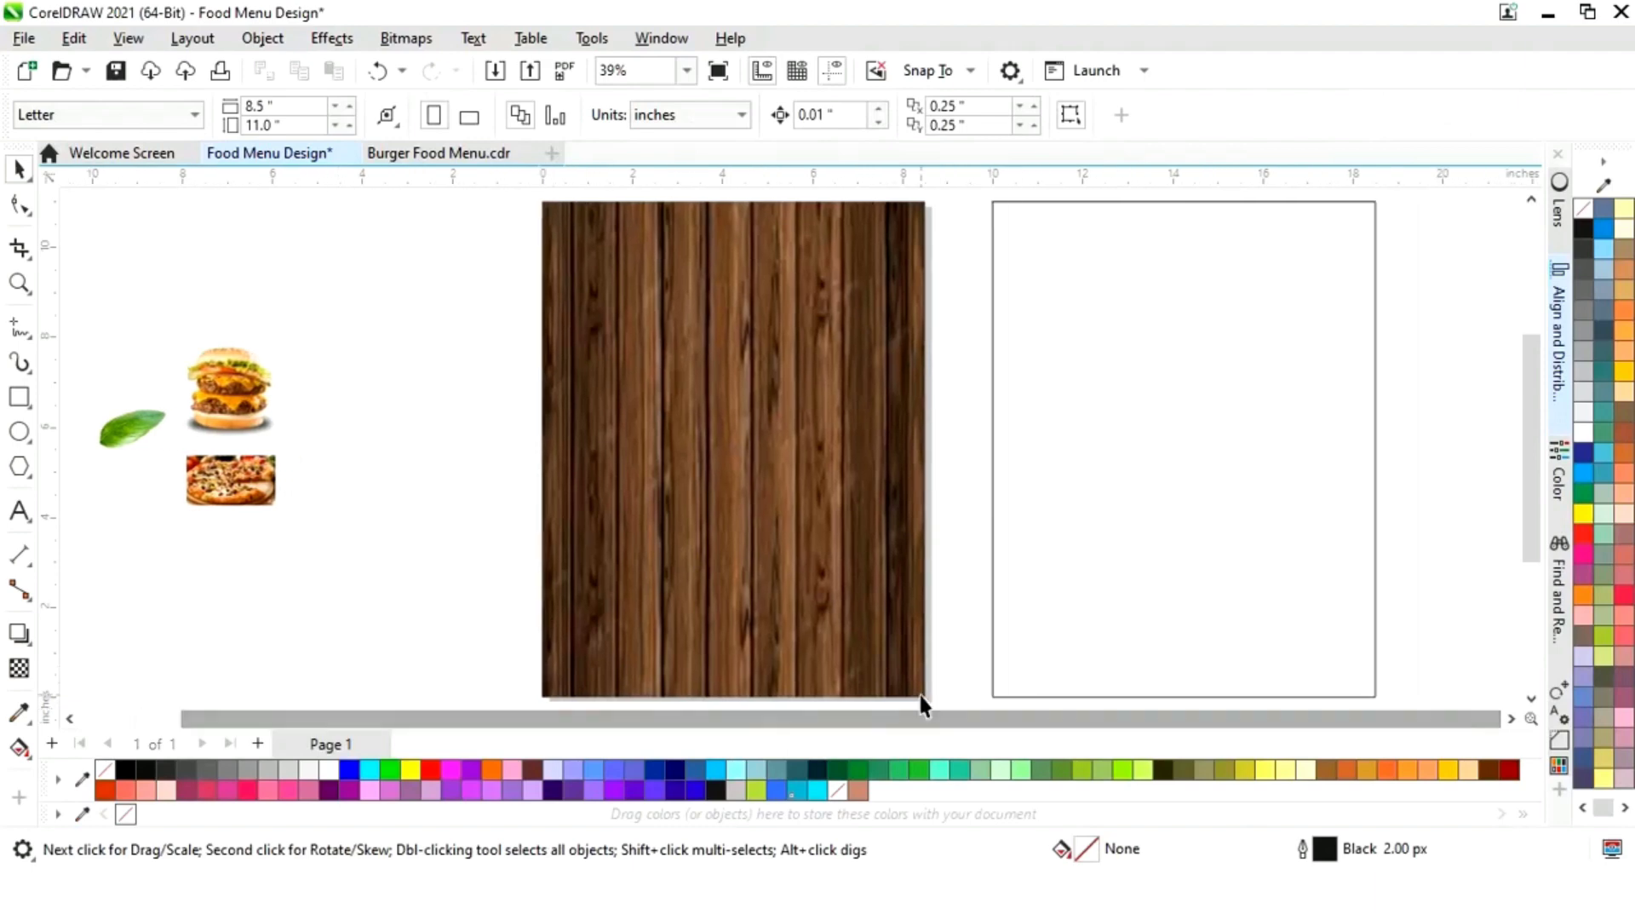
pyautogui.click(1243, 497)
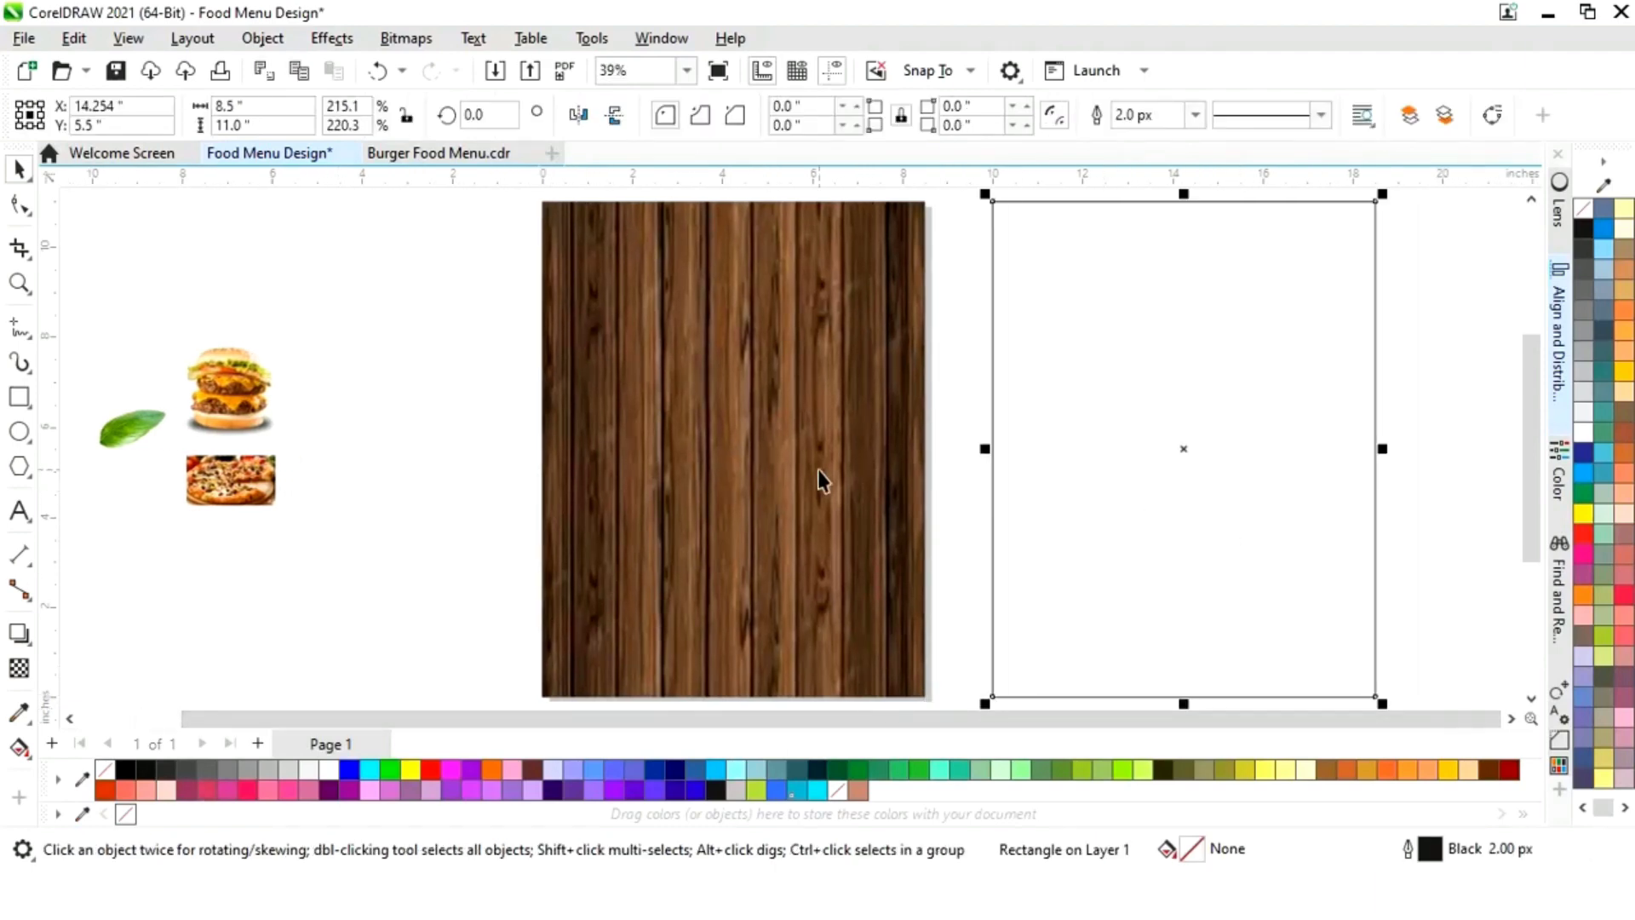
pyautogui.click(124, 772)
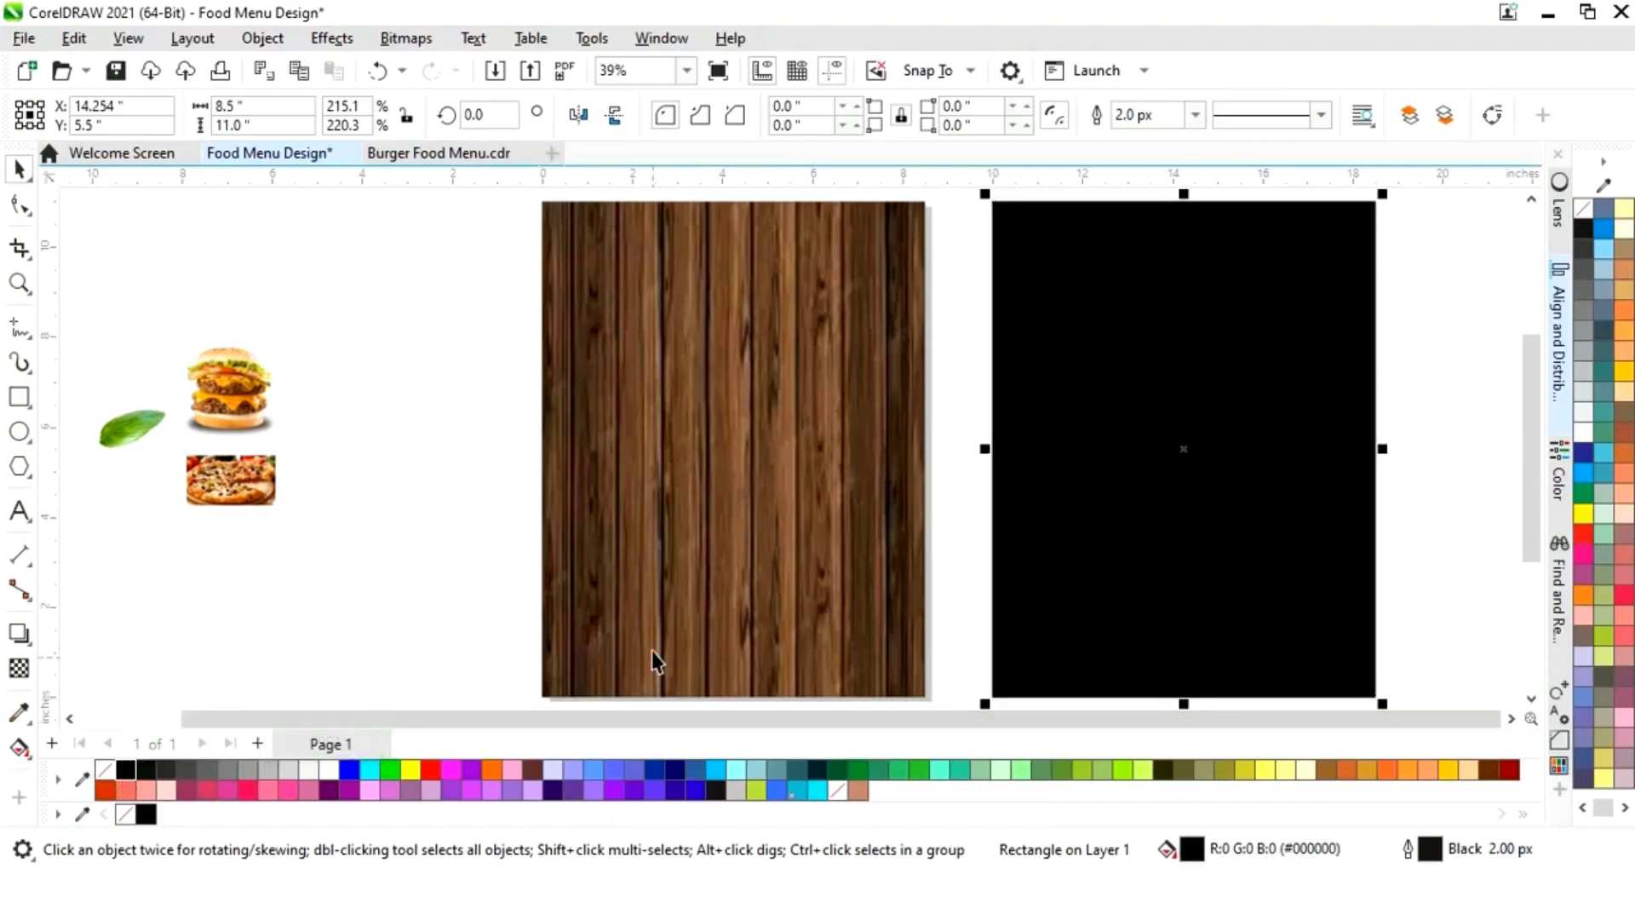
pyautogui.click(473, 603)
# Step: Align the black rectangle's centre with the wood-textured rectangle so that it covers the page
pyautogui.click(1040, 595)
pyautogui.keyDown('shift'); pyautogui.click(838, 595); pyautogui.keyUp('shift')
pyautogui.press('c')
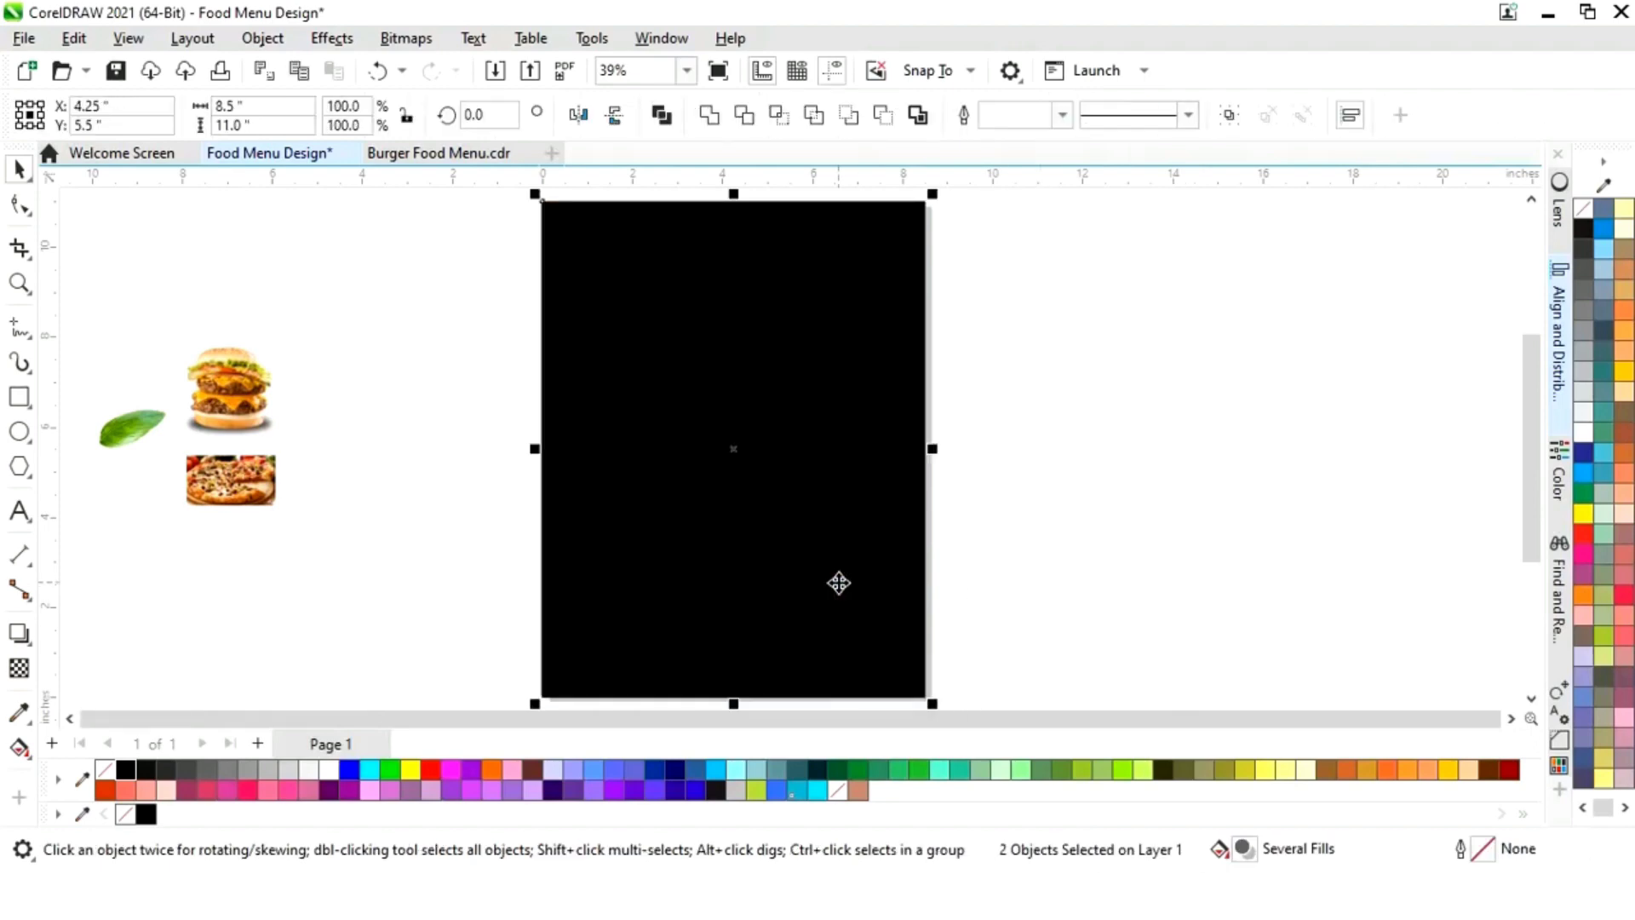
pyautogui.click(1141, 545)
# Step: Make a copy of the black rectangle shortened to about 3.2 inches high at the page top and fill it yellow (#FFCC00)
pyautogui.click(846, 514)
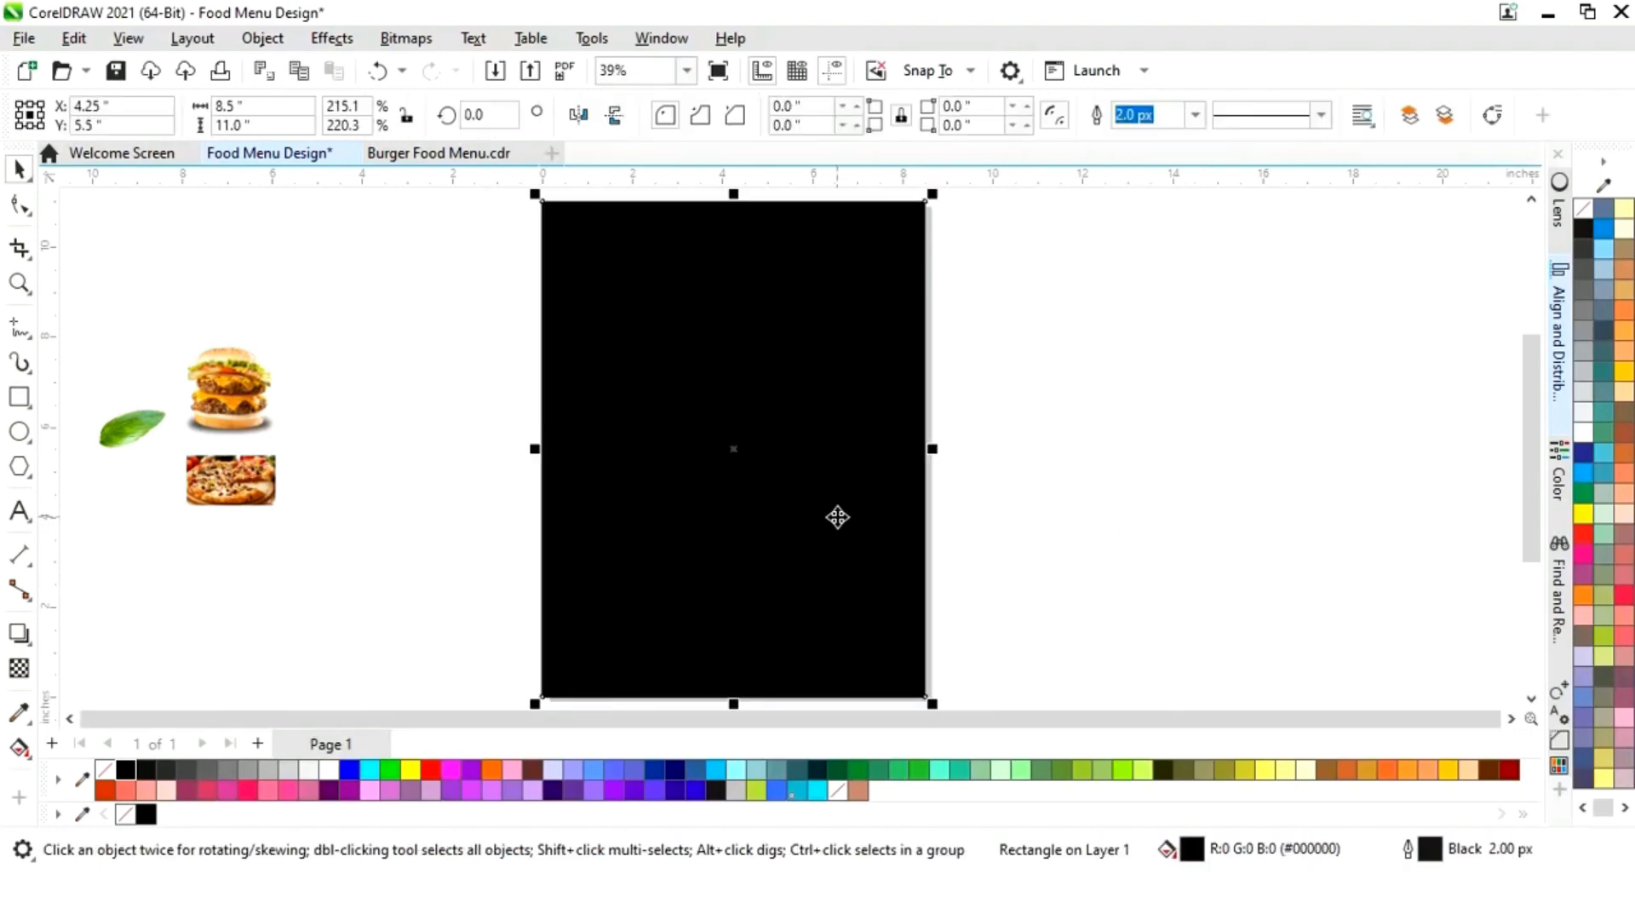
pyautogui.moveTo(733, 704); pyautogui.dragTo(738, 355)
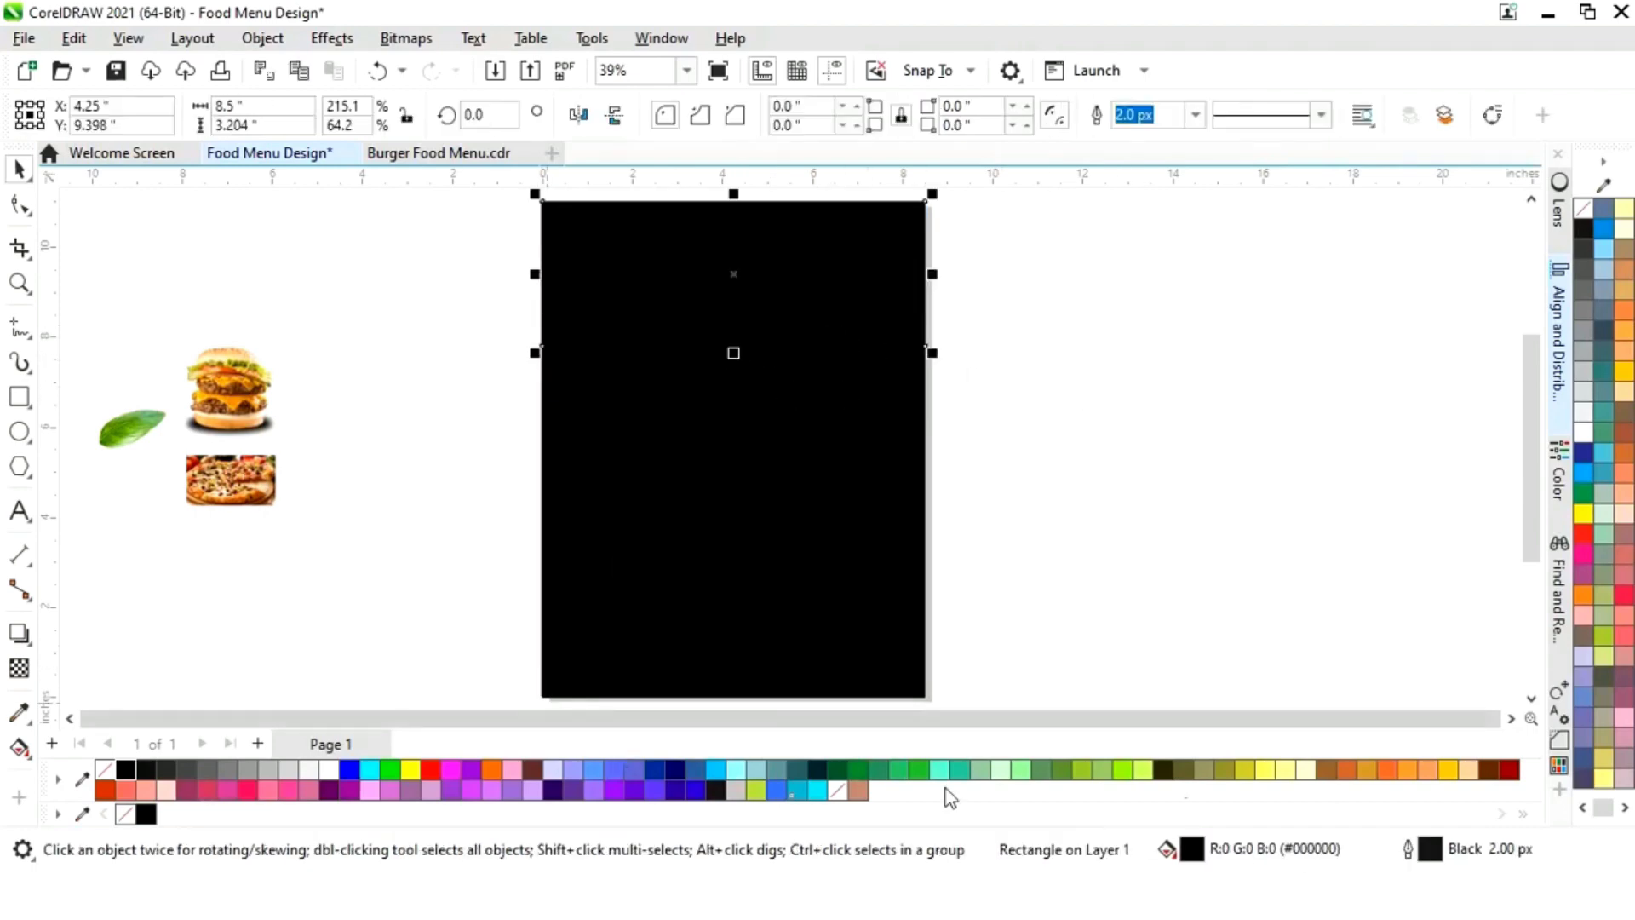
pyautogui.click(1449, 774)
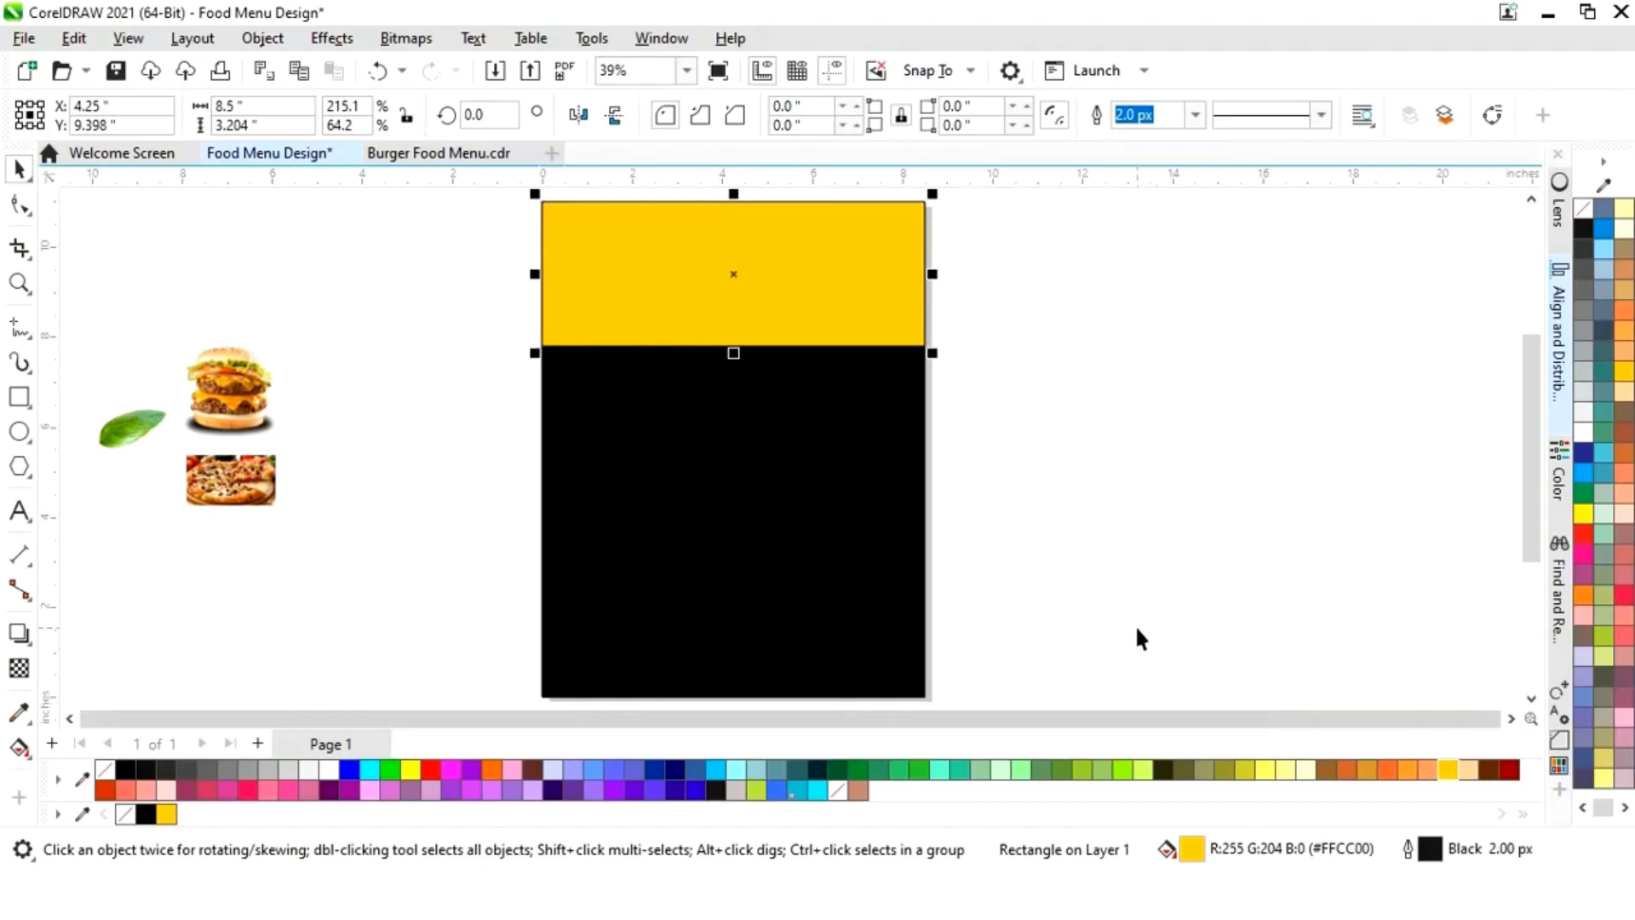
pyautogui.click(1086, 545)
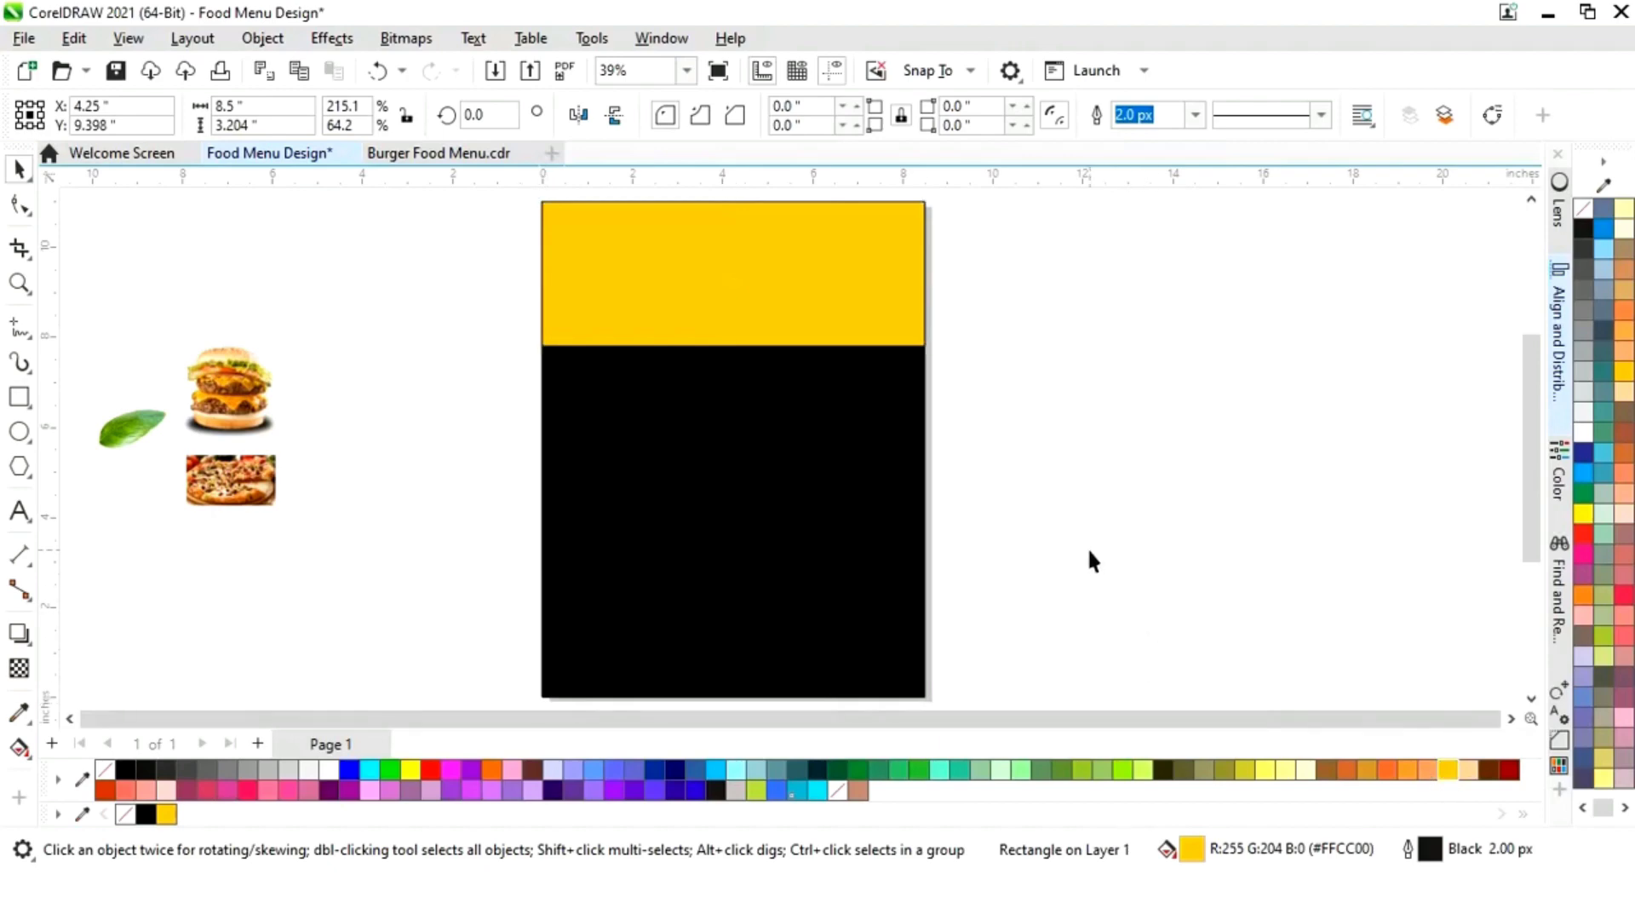
# Step: Shorten the black rectangle from above so that its upper edge meets the yellow rectangle's lower edge
pyautogui.click(741, 426)
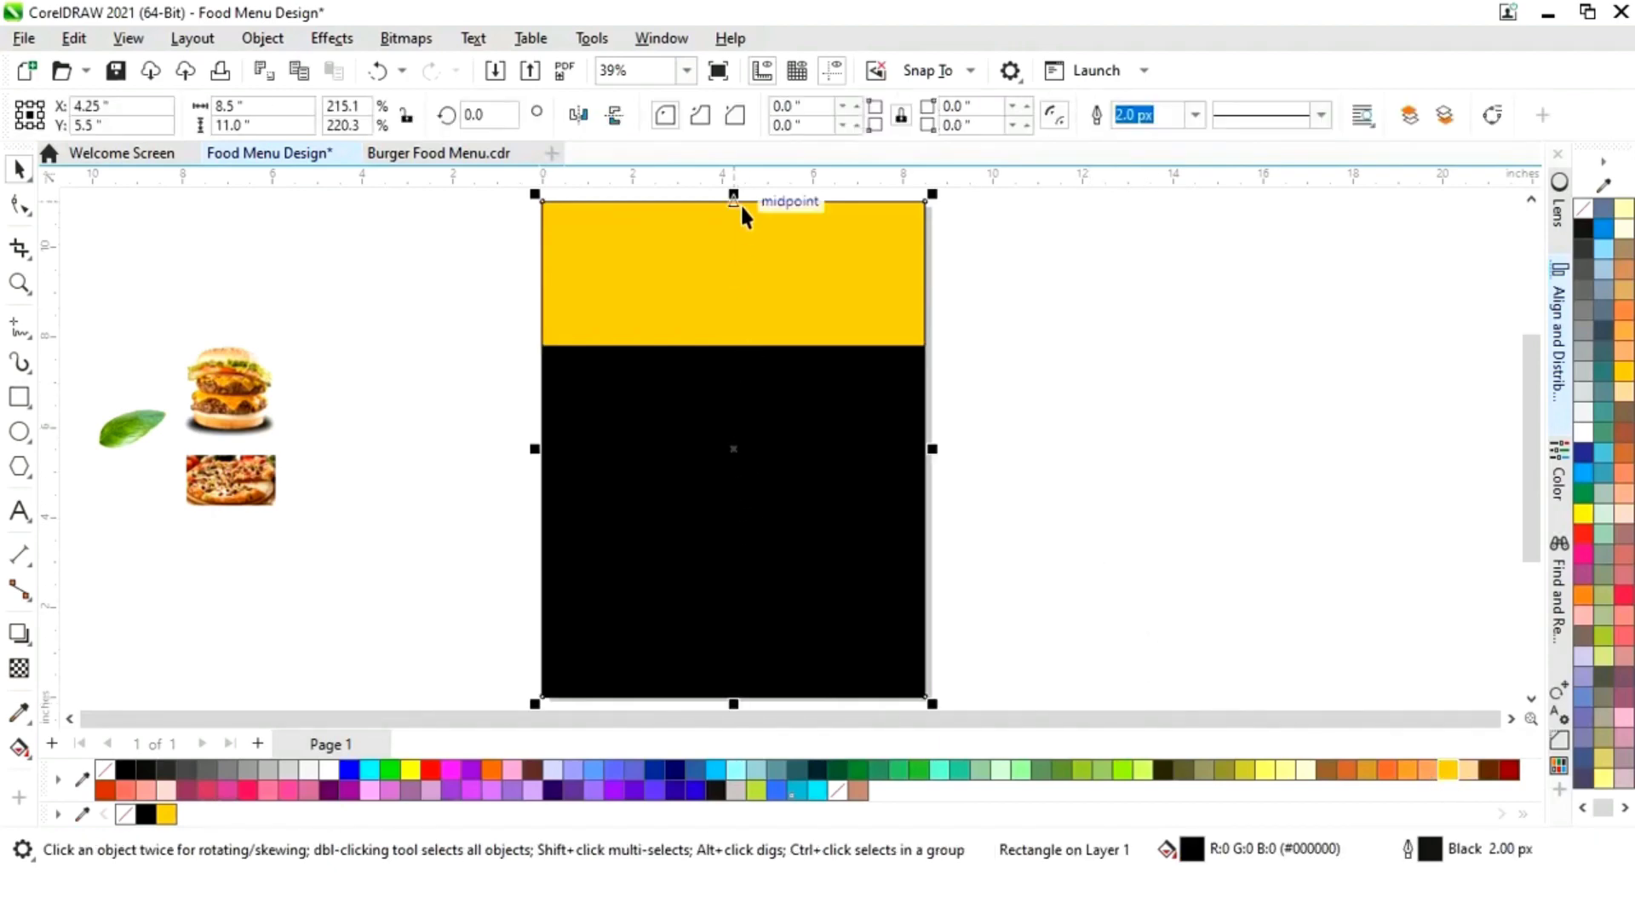
pyautogui.moveTo(734, 202); pyautogui.dragTo(739, 345)
pyautogui.click(1024, 372)
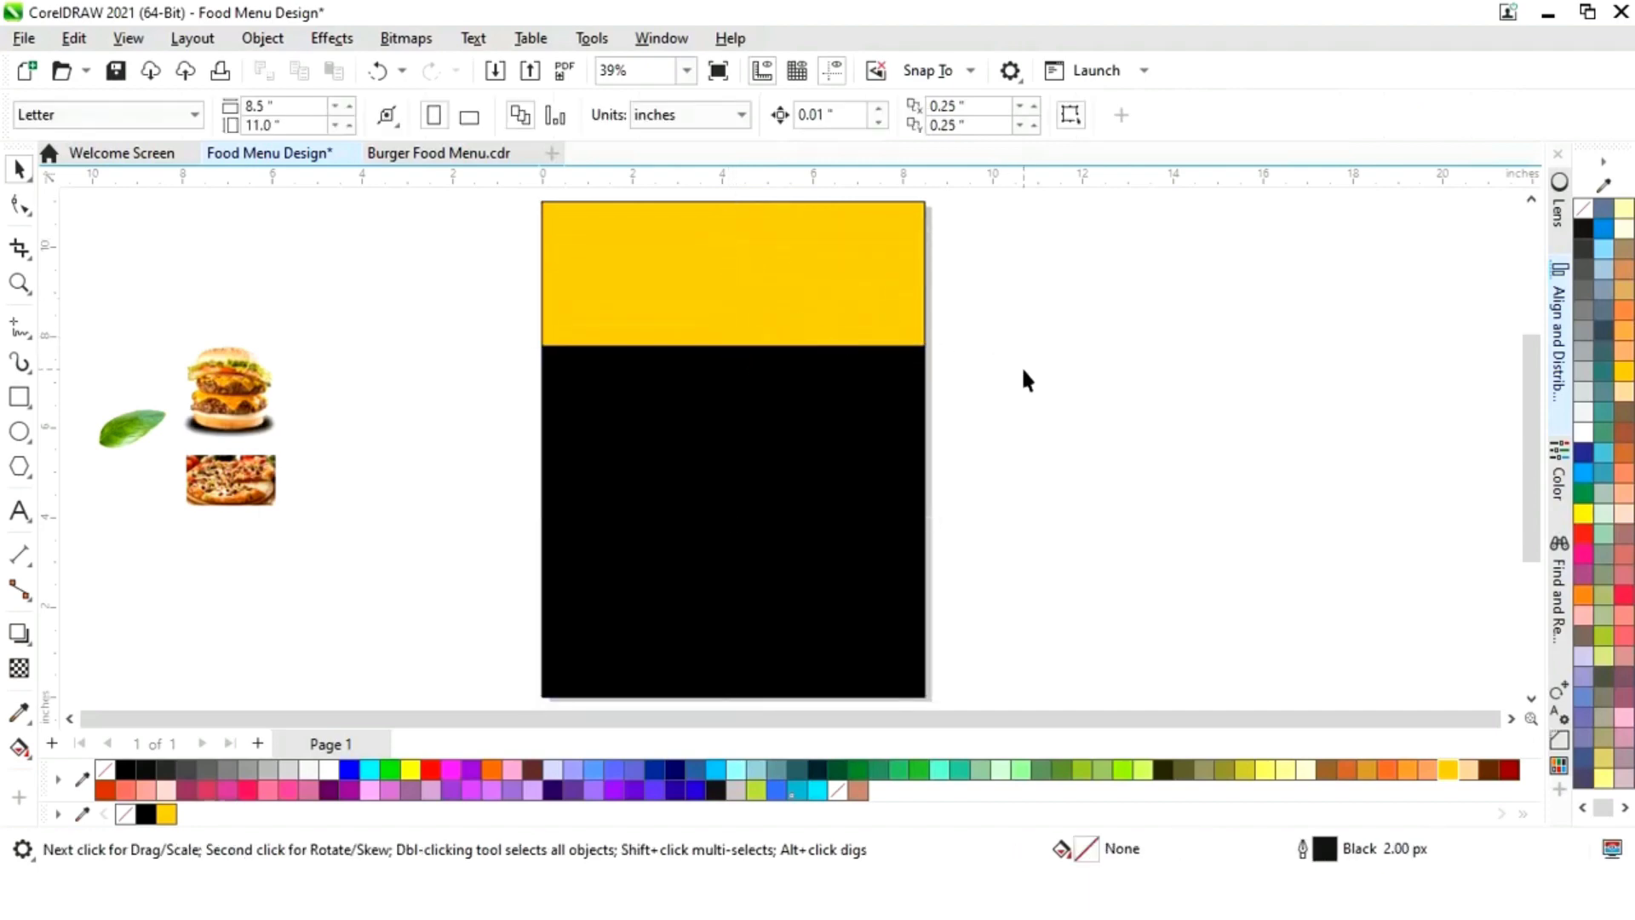
# Step: Apply a uniform transparency of 30 to the black rectangle so the wood texture shows through
pyautogui.click(756, 478)
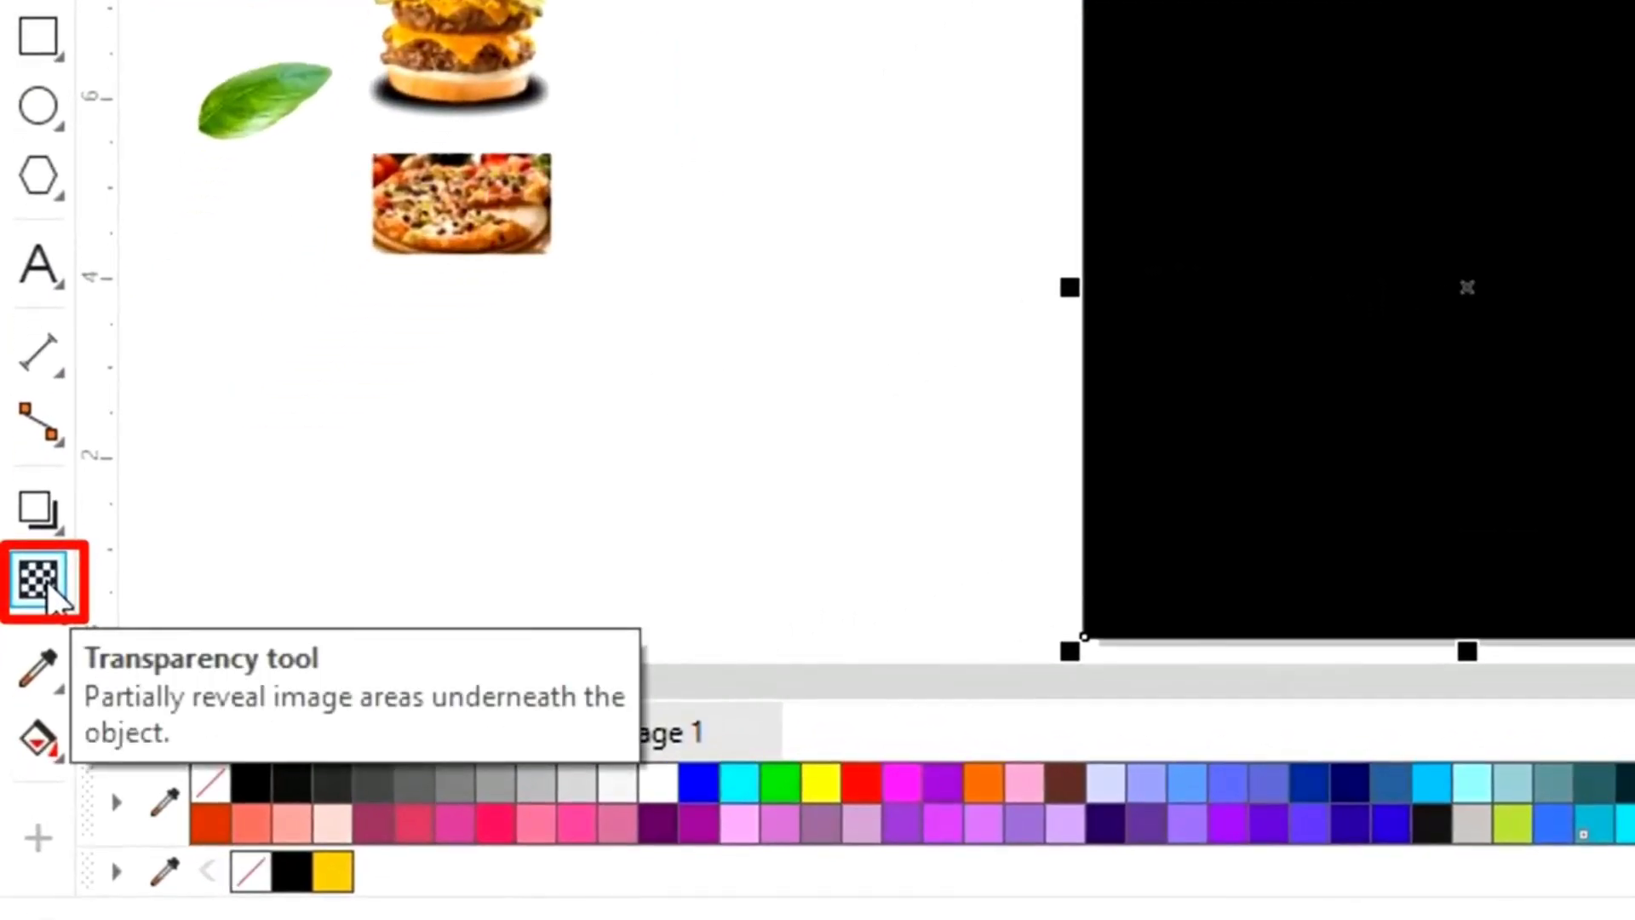
pyautogui.click(47, 583)
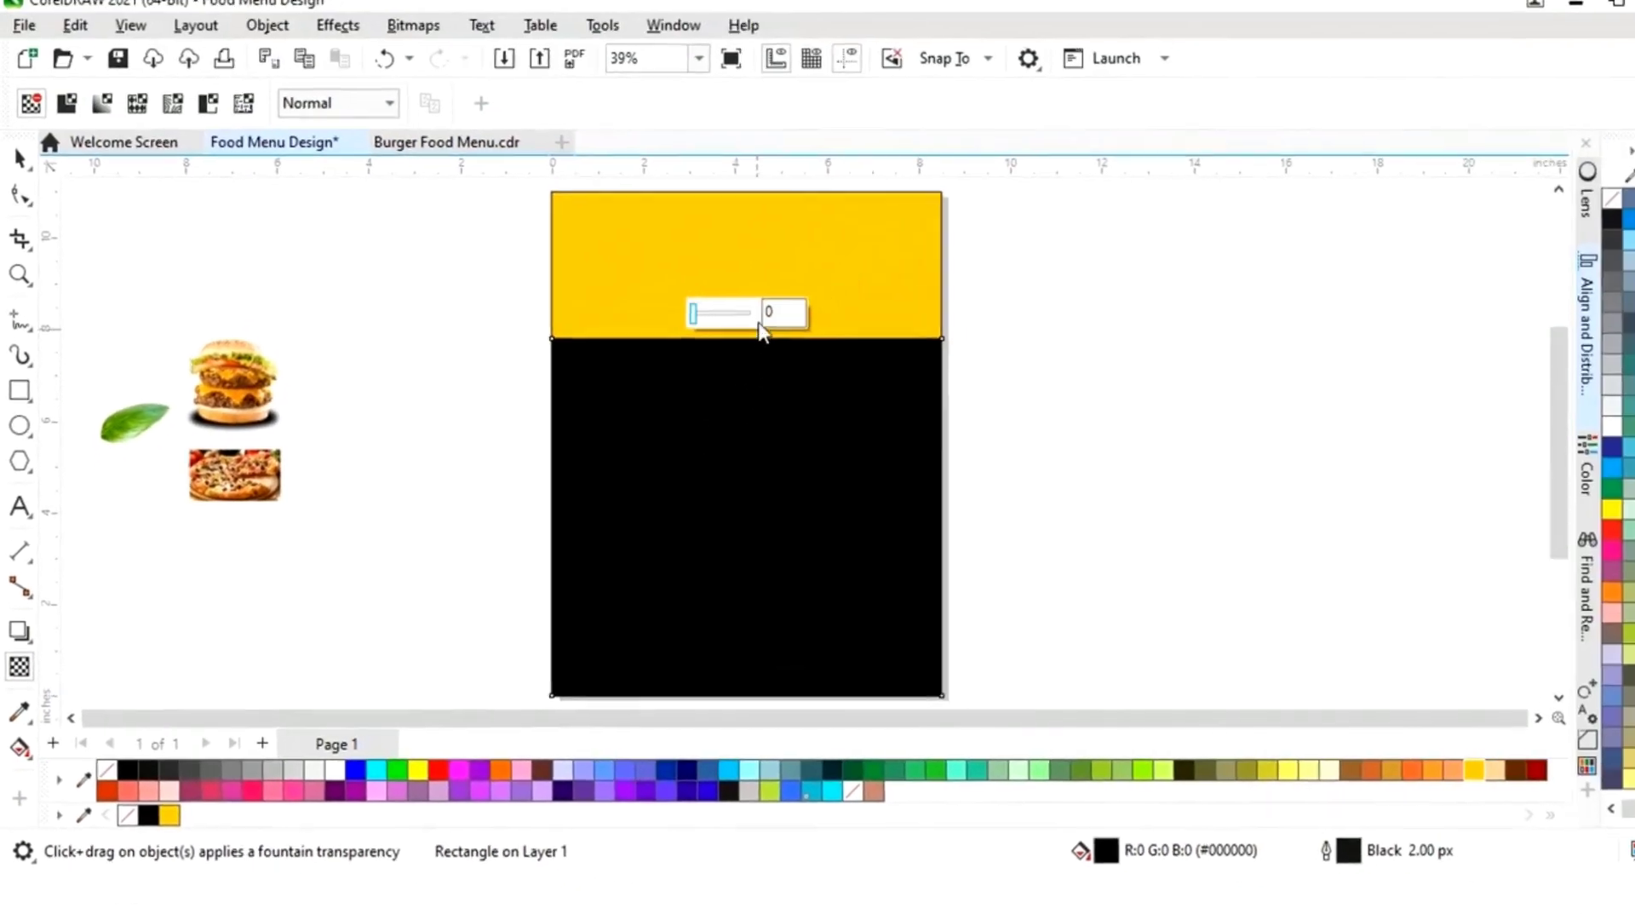
pyautogui.click(764, 319)
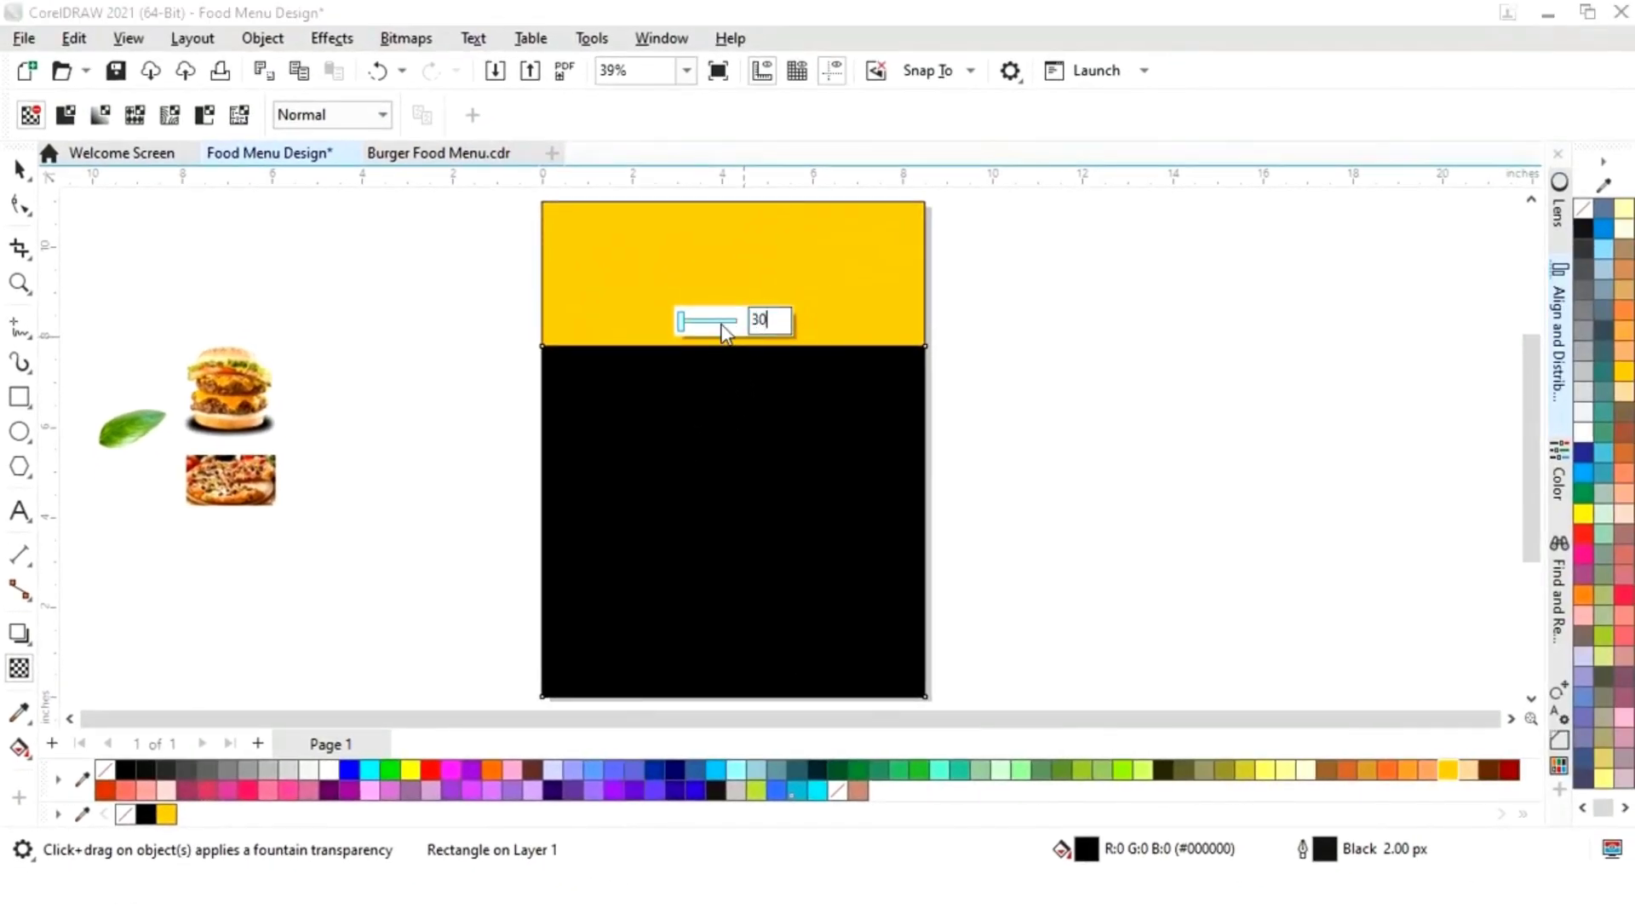
pyautogui.press('Return')
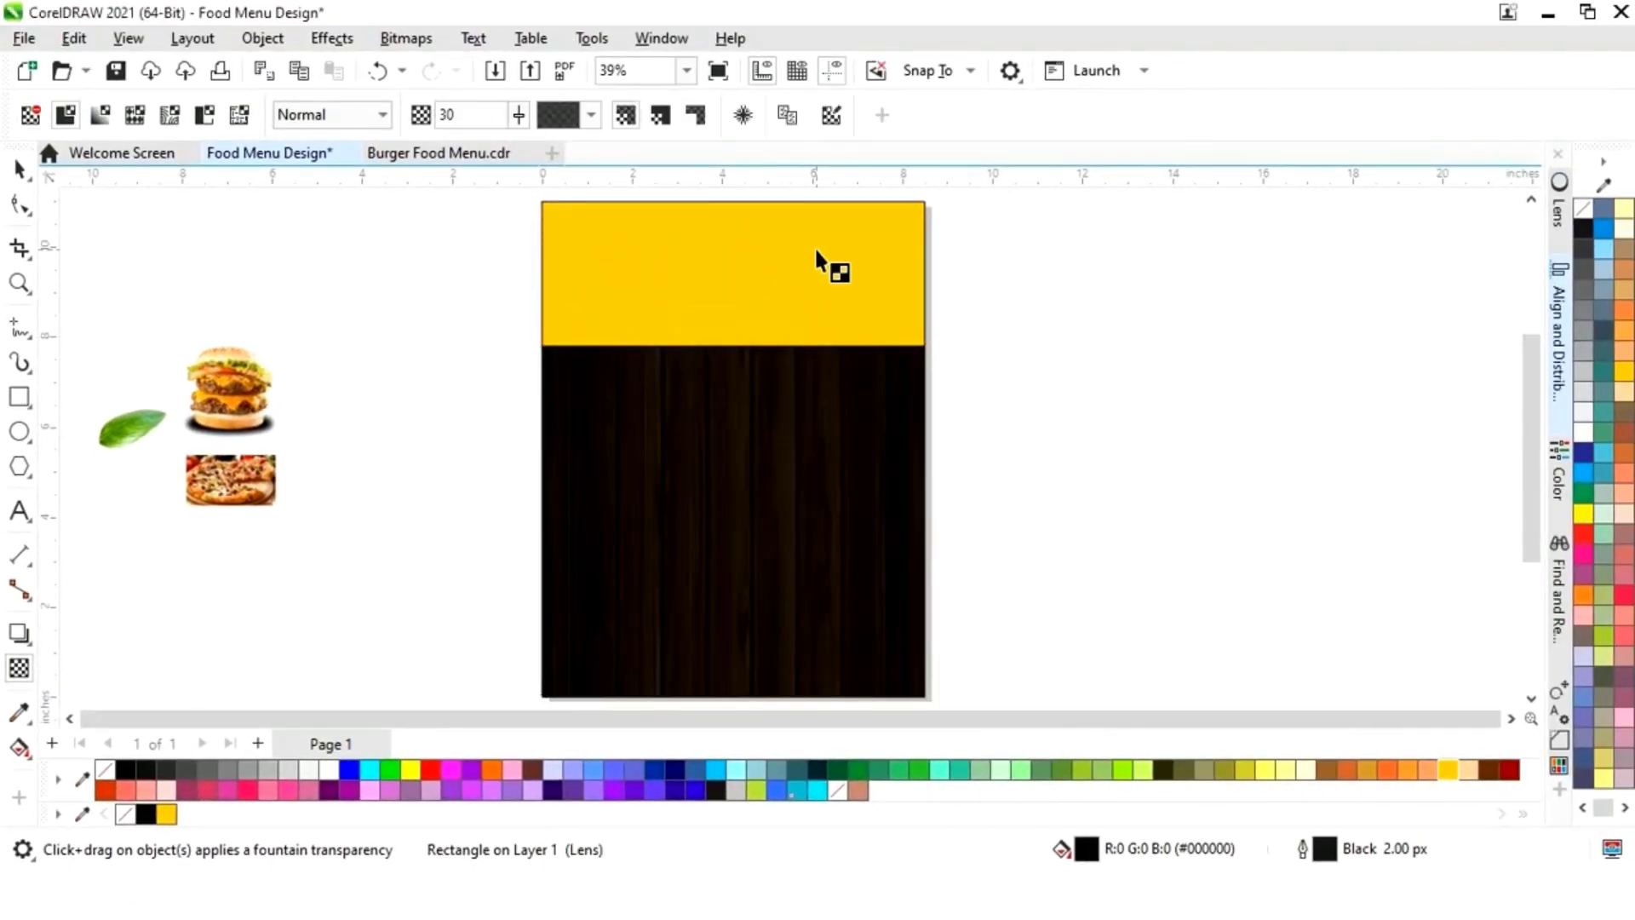
# Step: Apply a uniform transparency of 30 to the yellow rectangle at the page top
pyautogui.click(815, 257)
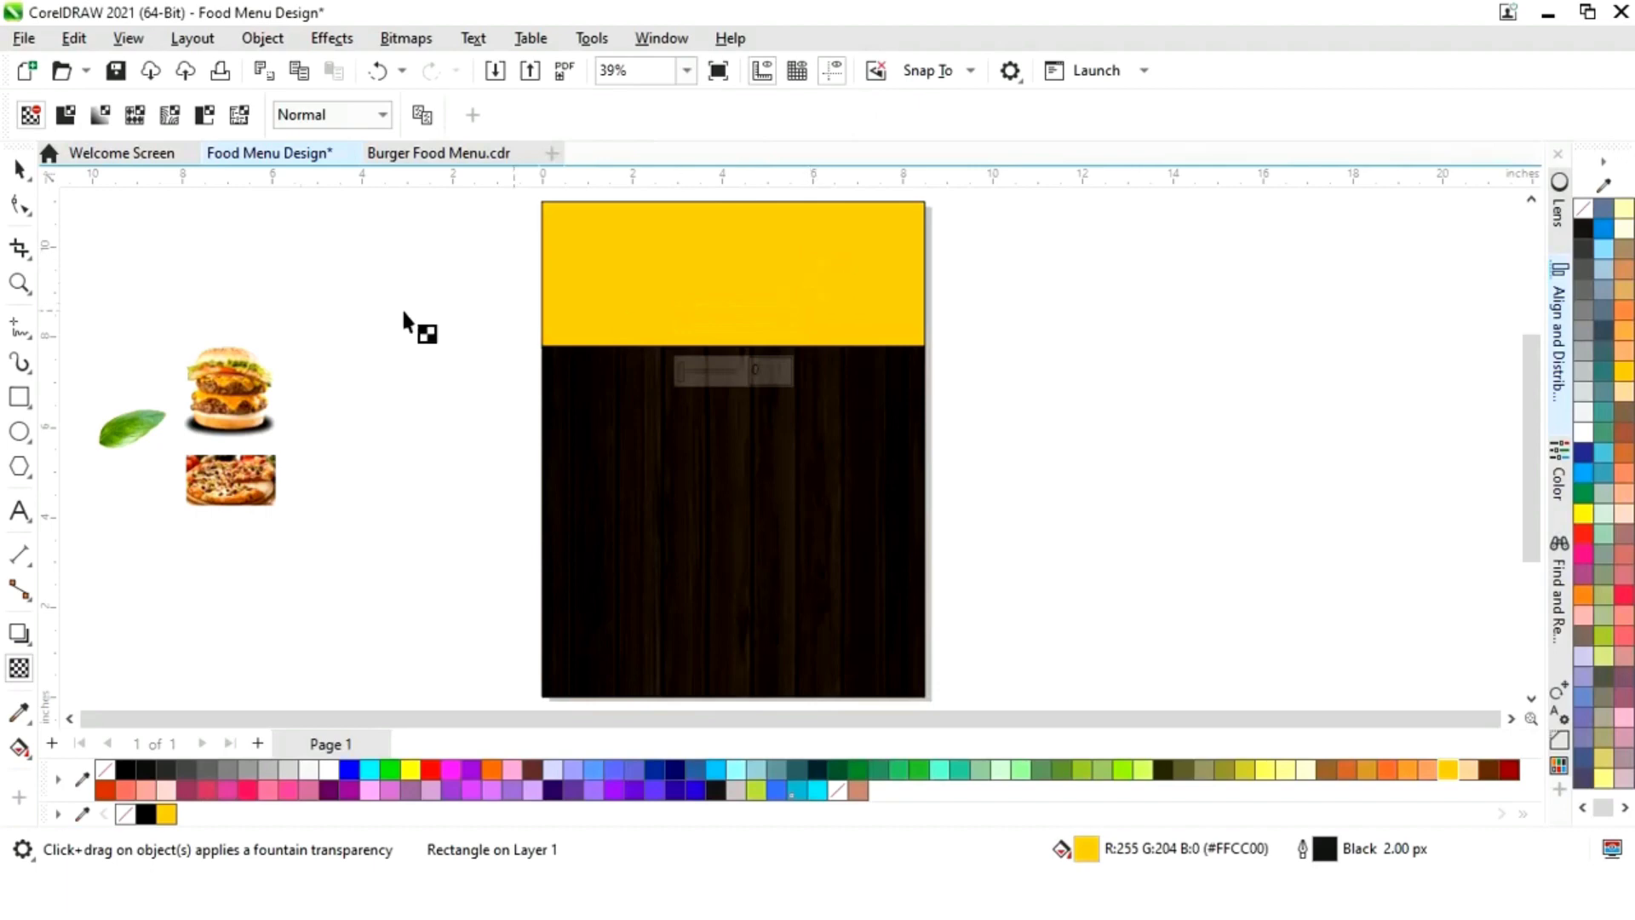
pyautogui.click(19, 170)
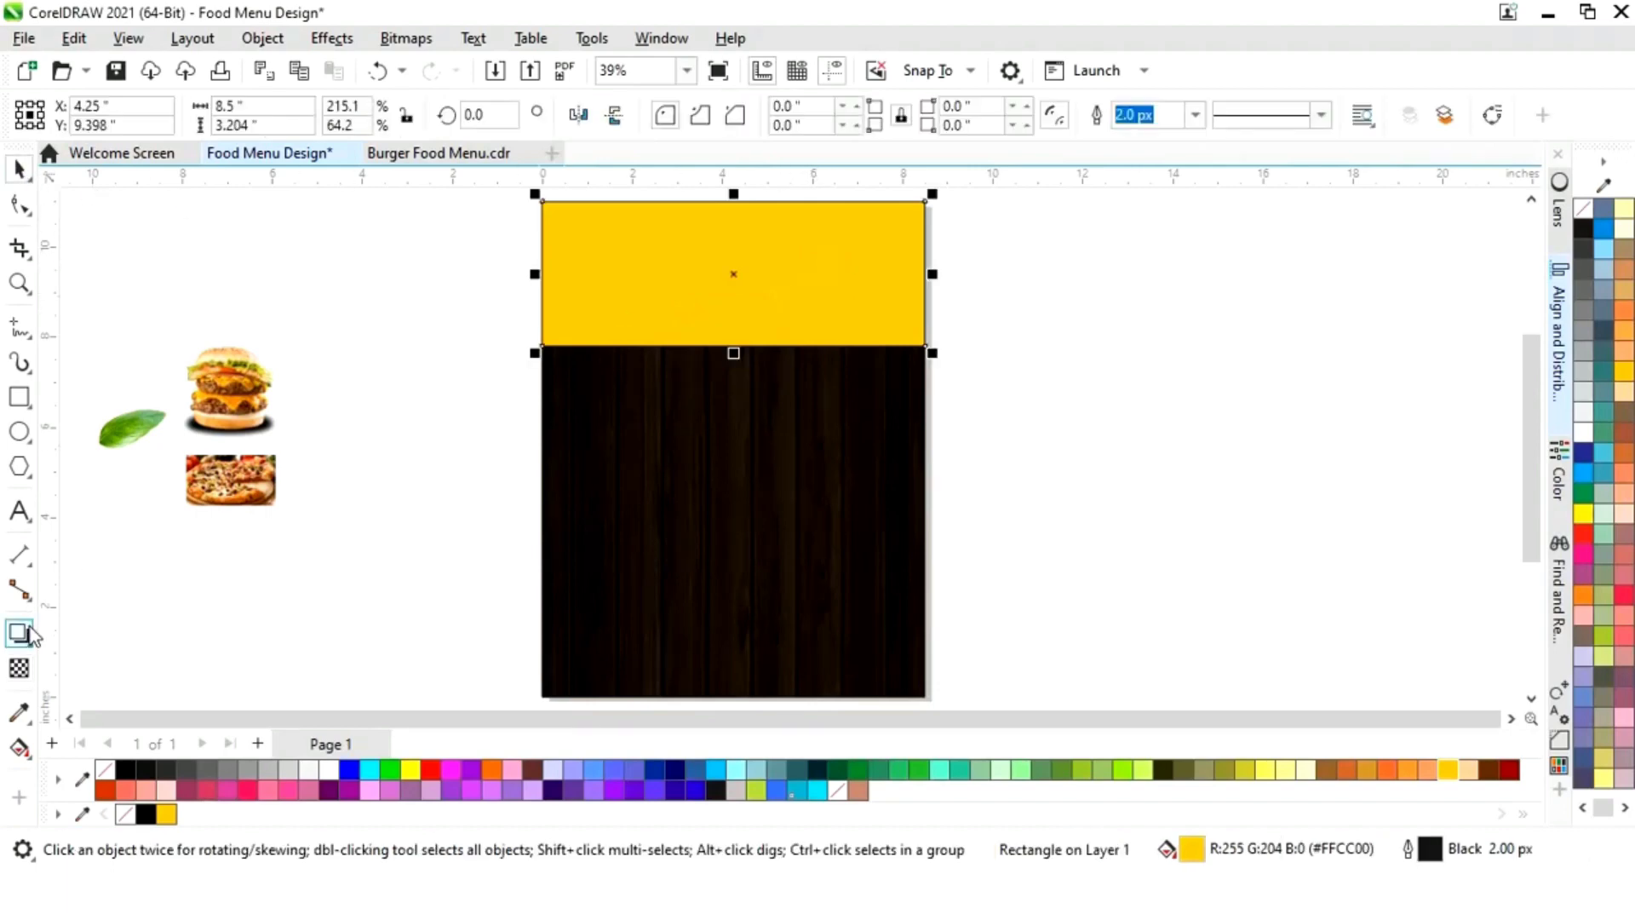
pyautogui.click(19, 670)
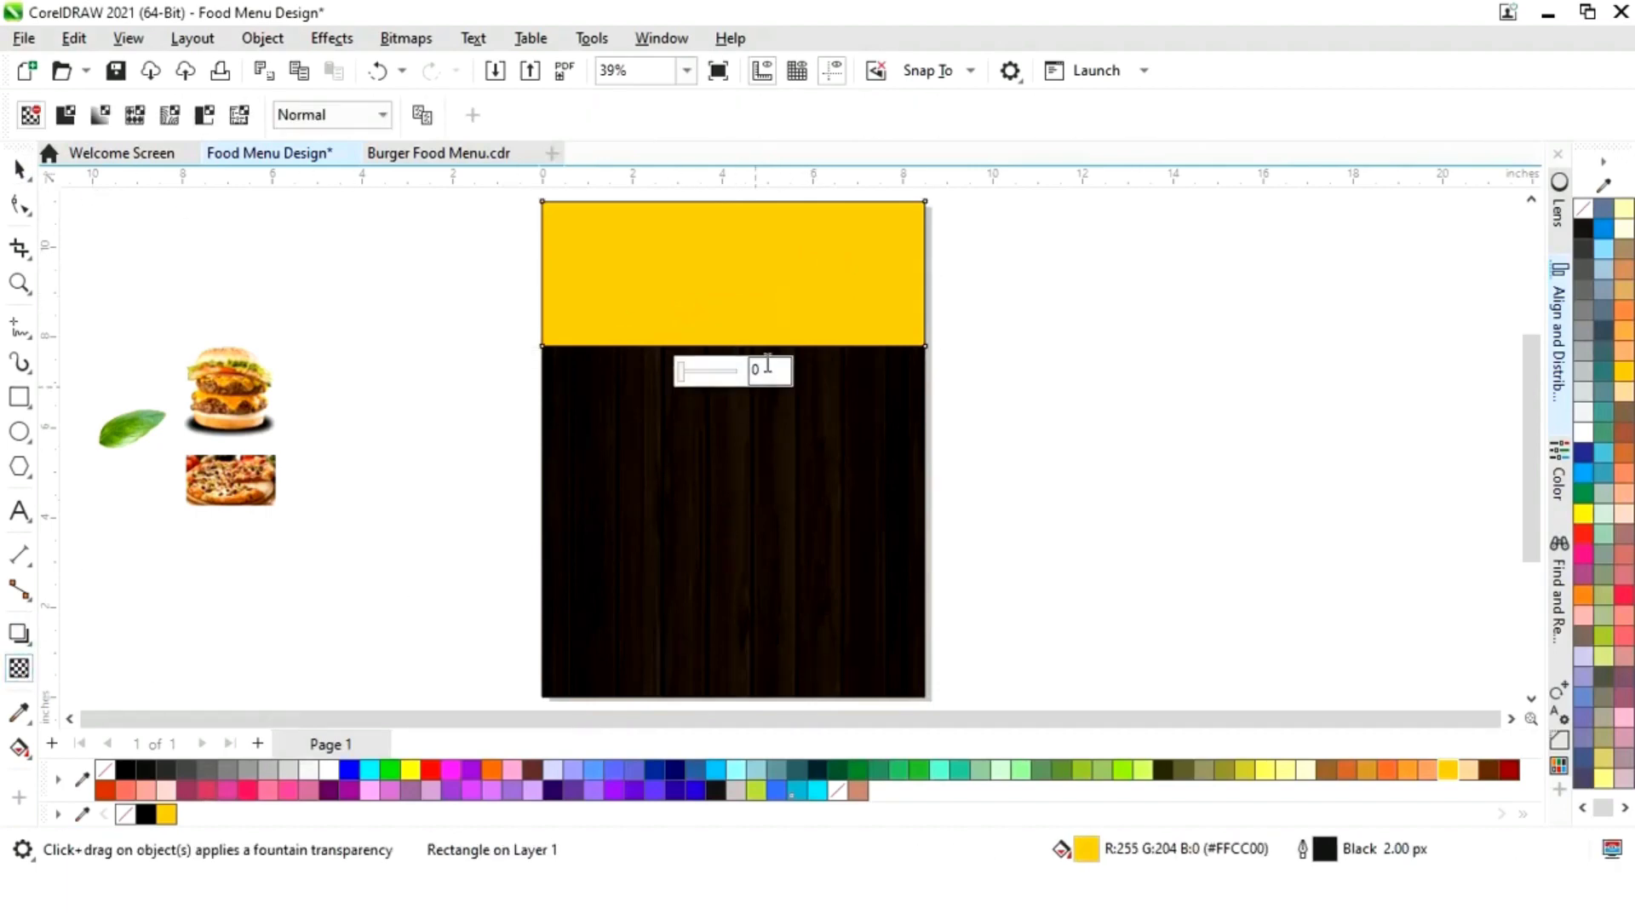
pyautogui.write('30')
pyautogui.press('Return')
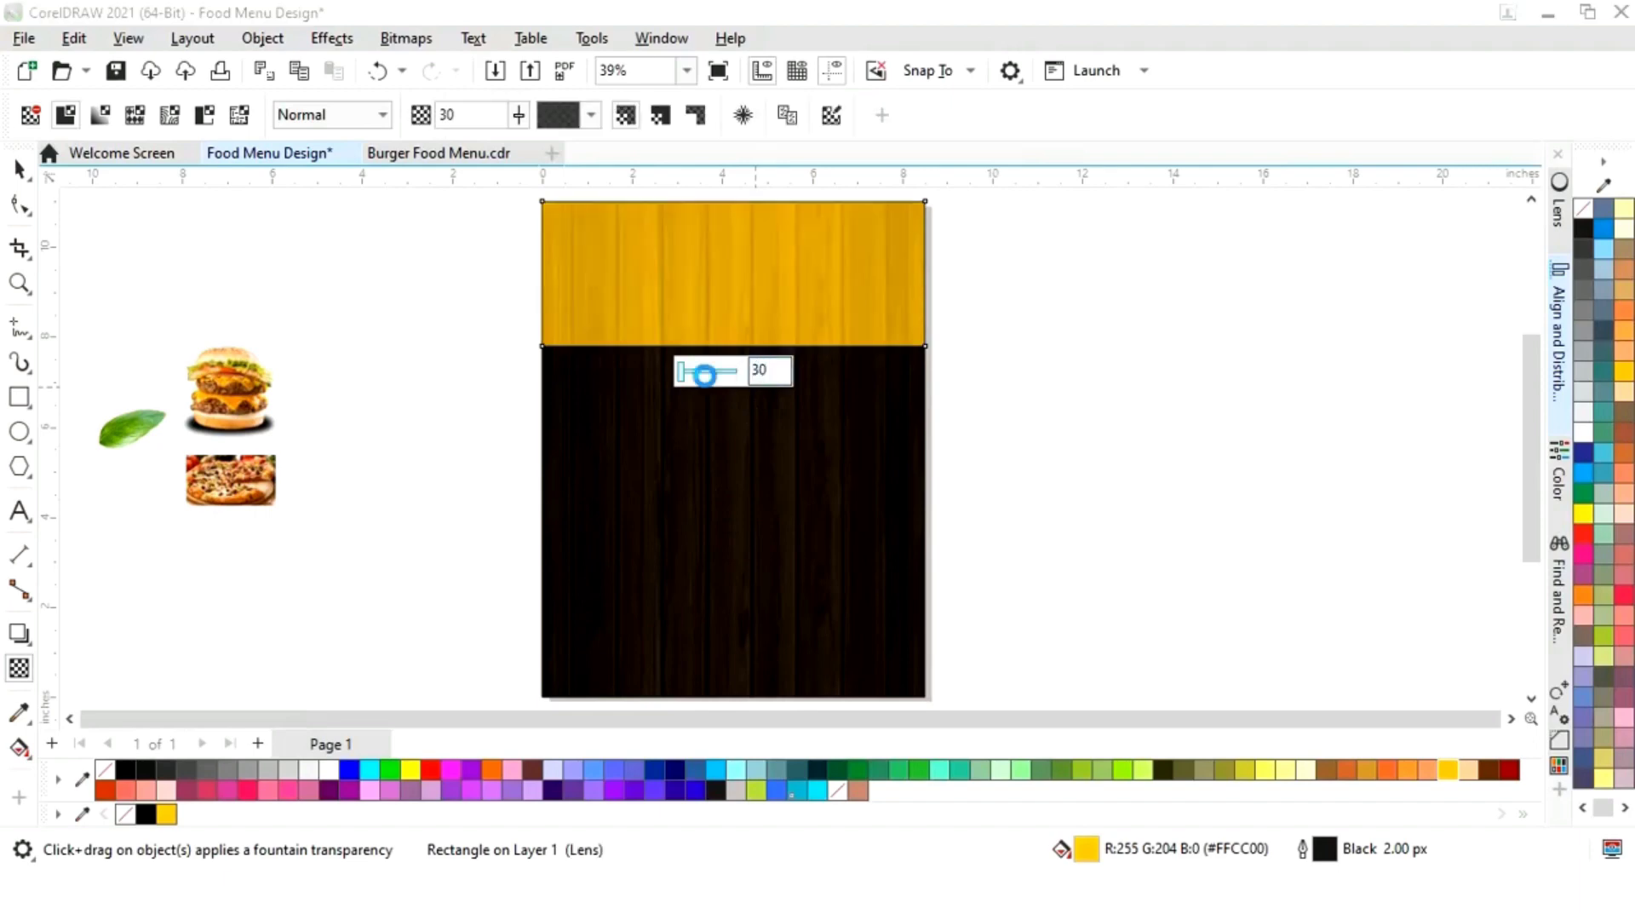
pyautogui.click(29, 178)
pyautogui.click(415, 289)
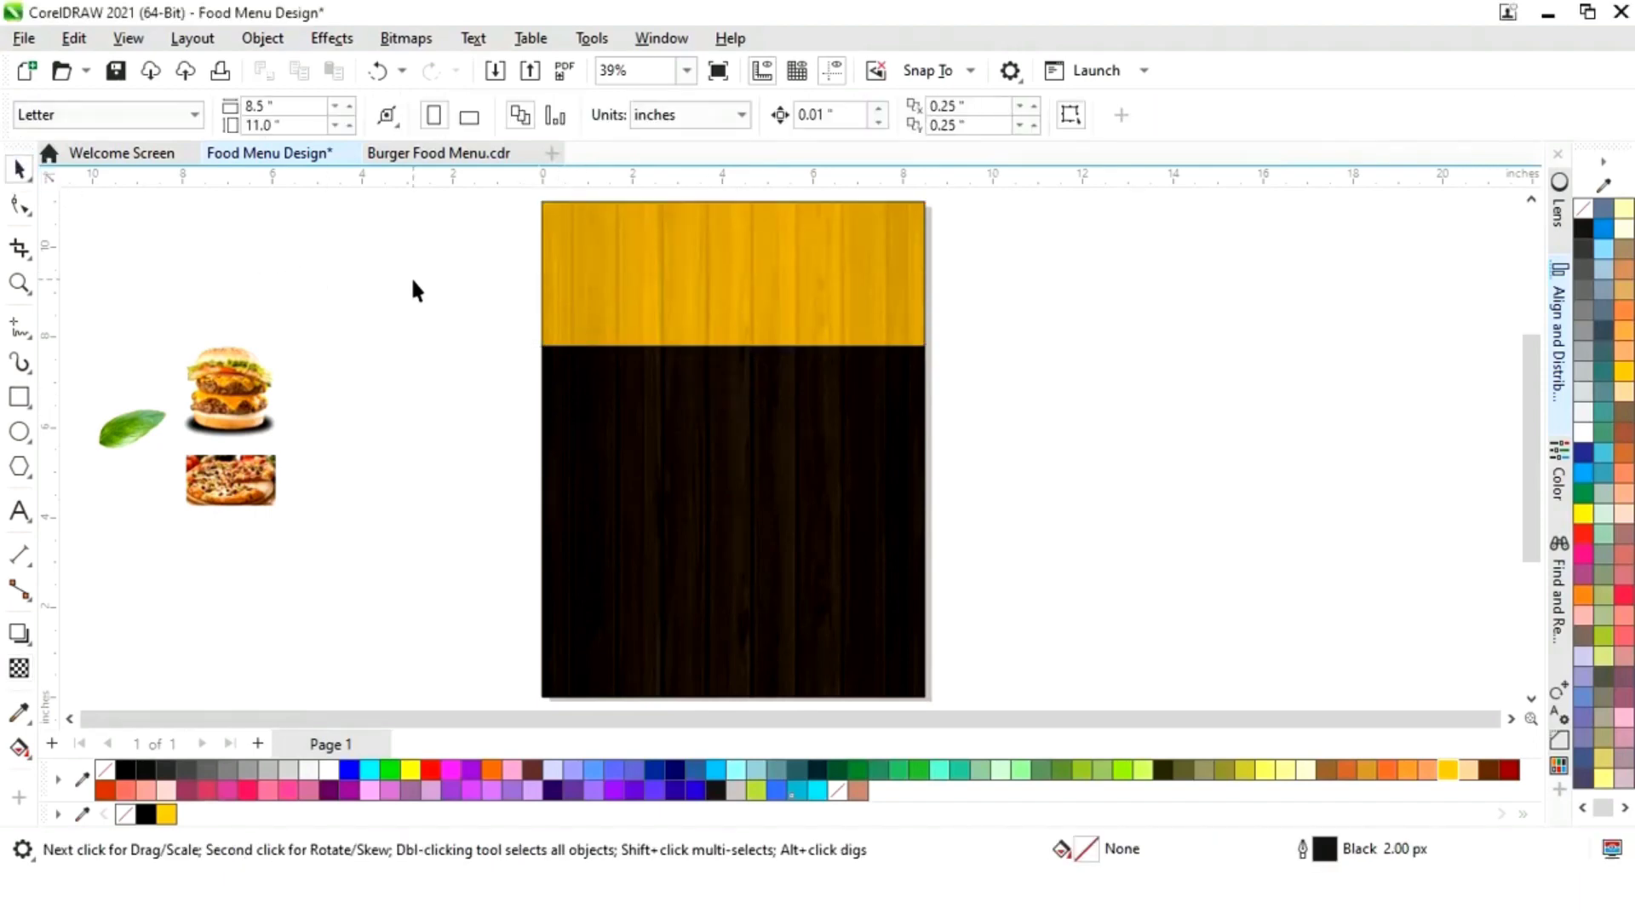
# Step: Remove the outlines from both the yellow and the black rectangles
pyautogui.click(661, 292)
pyautogui.keyDown('shift'); pyautogui.click(663, 494); pyautogui.keyUp('shift')
pyautogui.rightClick(105, 768)
pyautogui.click(426, 593)
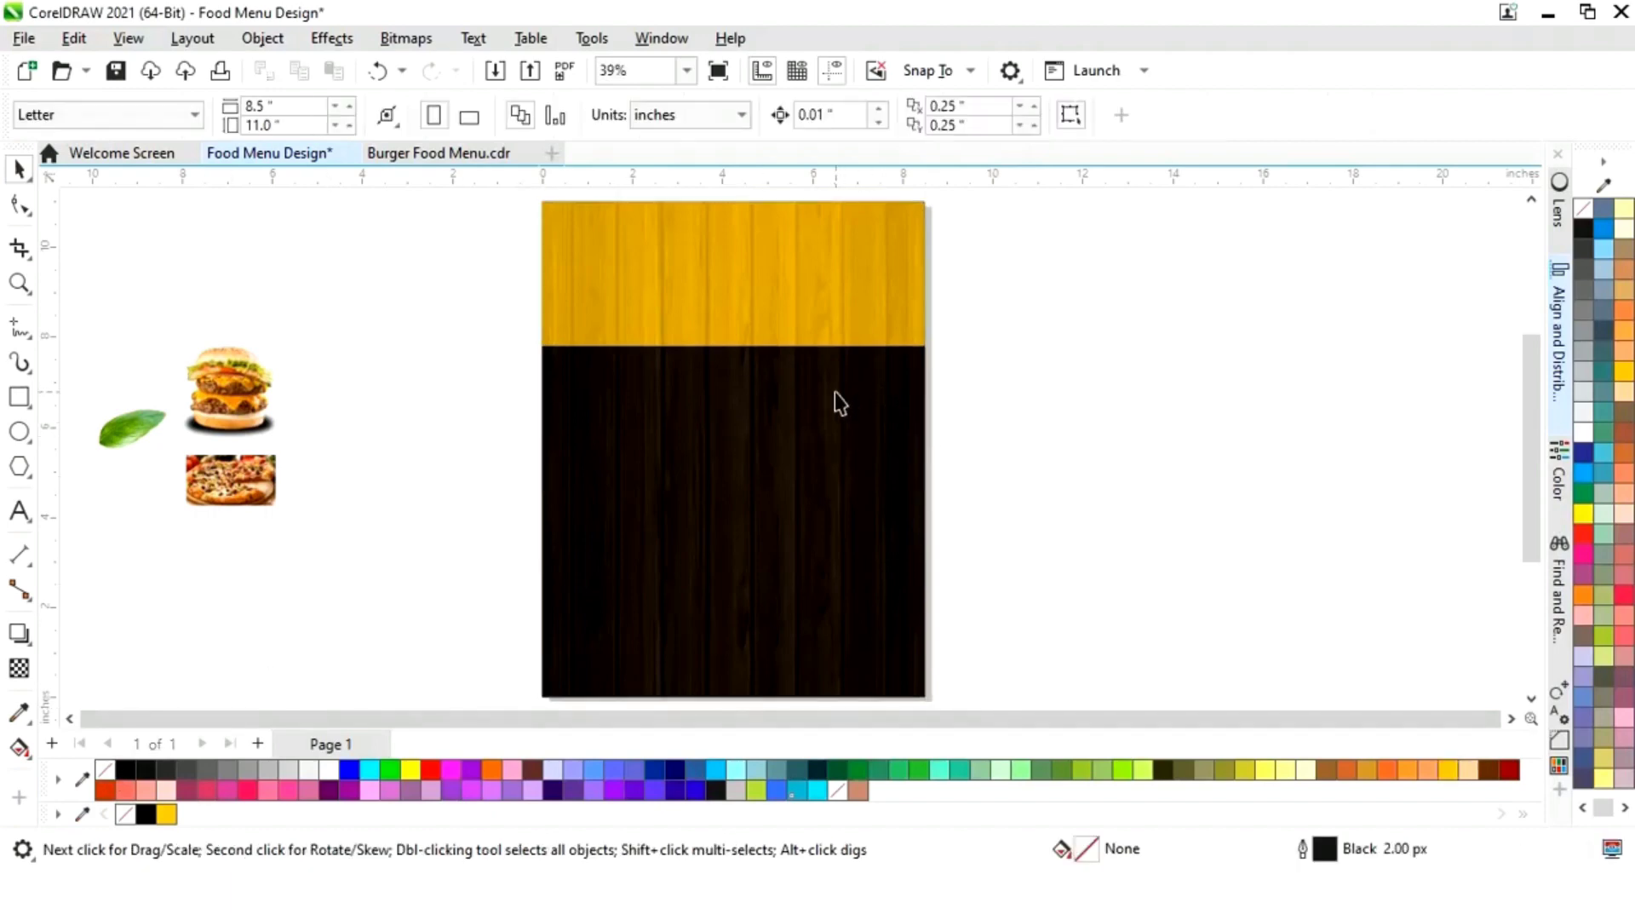
# Step: Make a copy of the black rectangle shortened to about 0.94 inches high at the page bottom and fill it yellow (#FFCC00)
pyautogui.click(838, 402)
pyautogui.moveTo(734, 345); pyautogui.dragTo(741, 647)
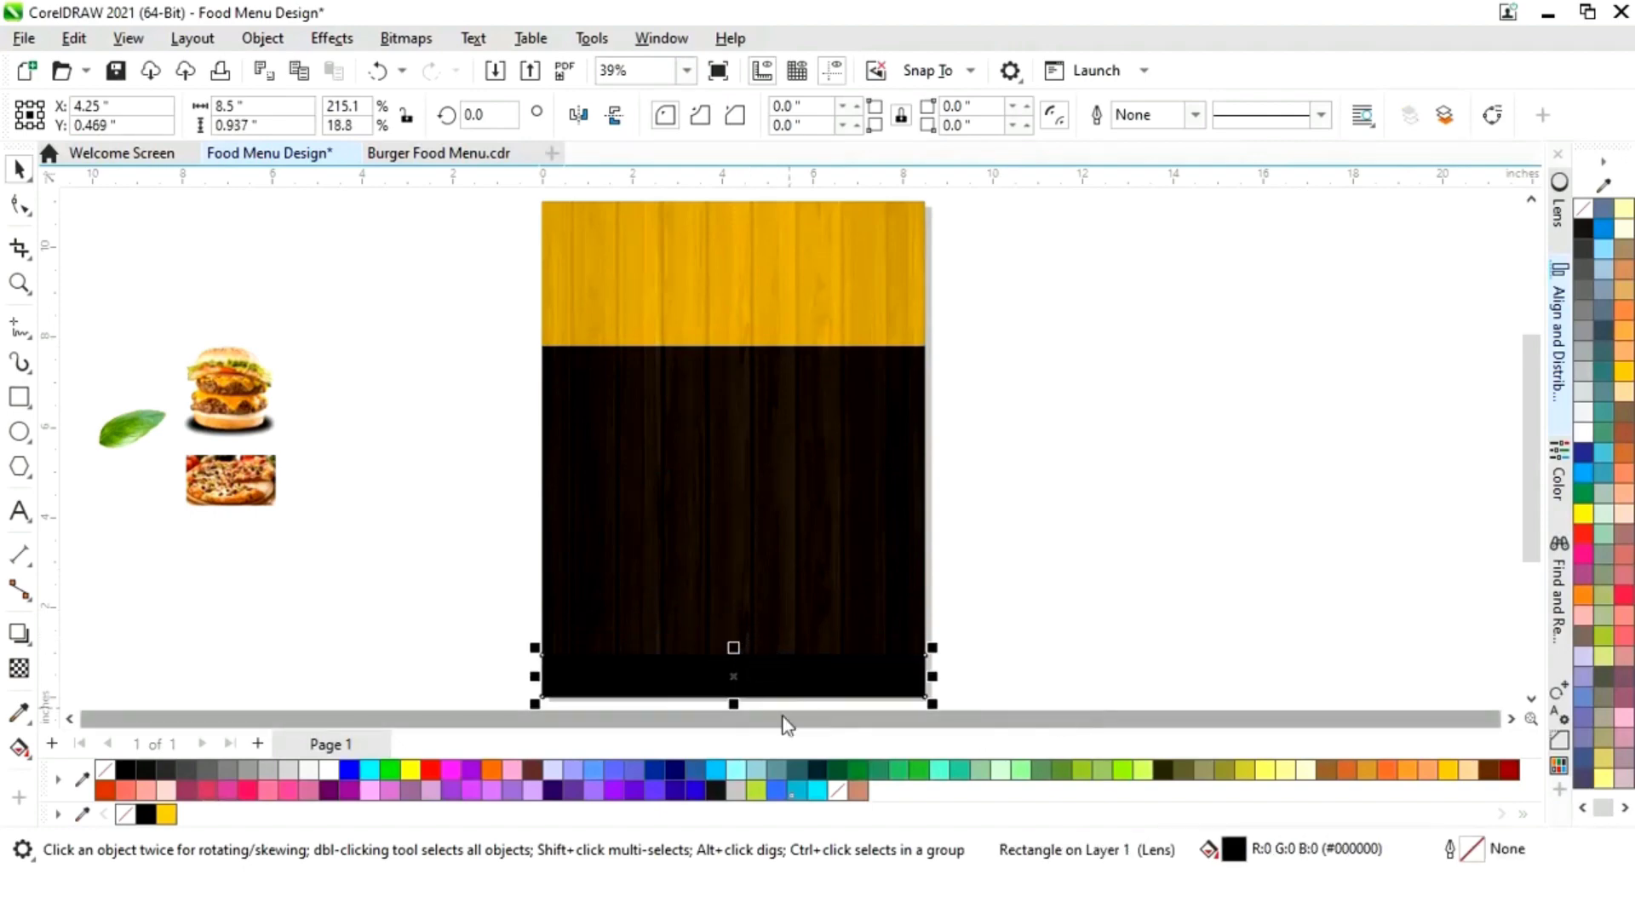
pyautogui.click(176, 817)
pyautogui.click(1040, 661)
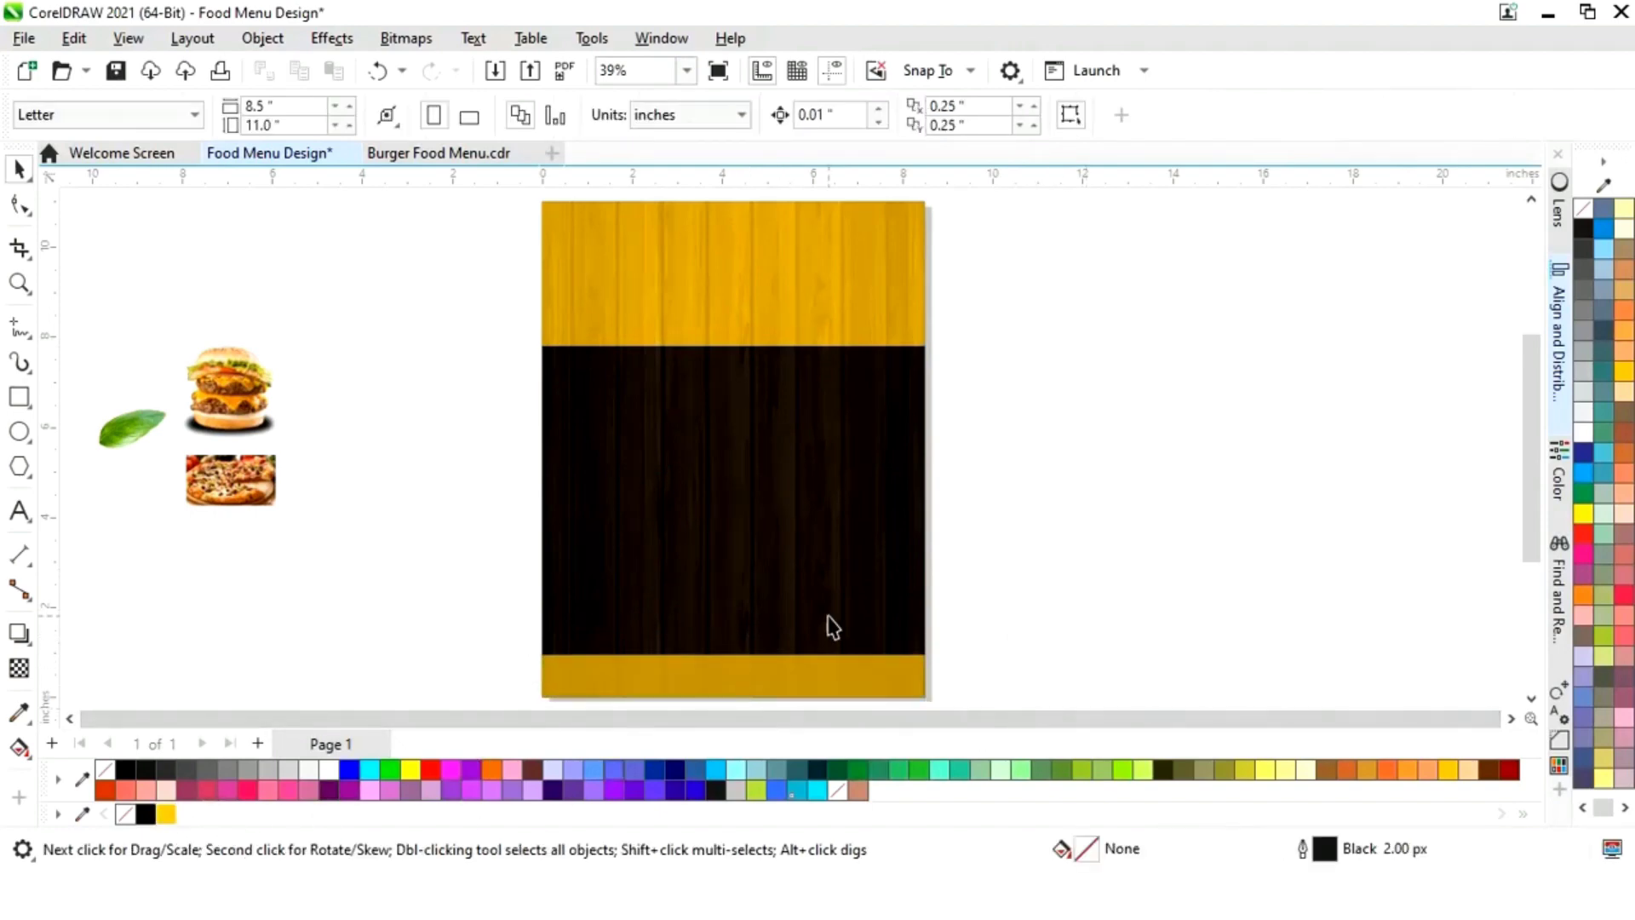
# Step: Shorten the black rectangle from below so that its lower edge meets the bottom yellow strip
pyautogui.click(832, 627)
pyautogui.moveTo(734, 703); pyautogui.dragTo(733, 661)
pyautogui.click(1099, 554)
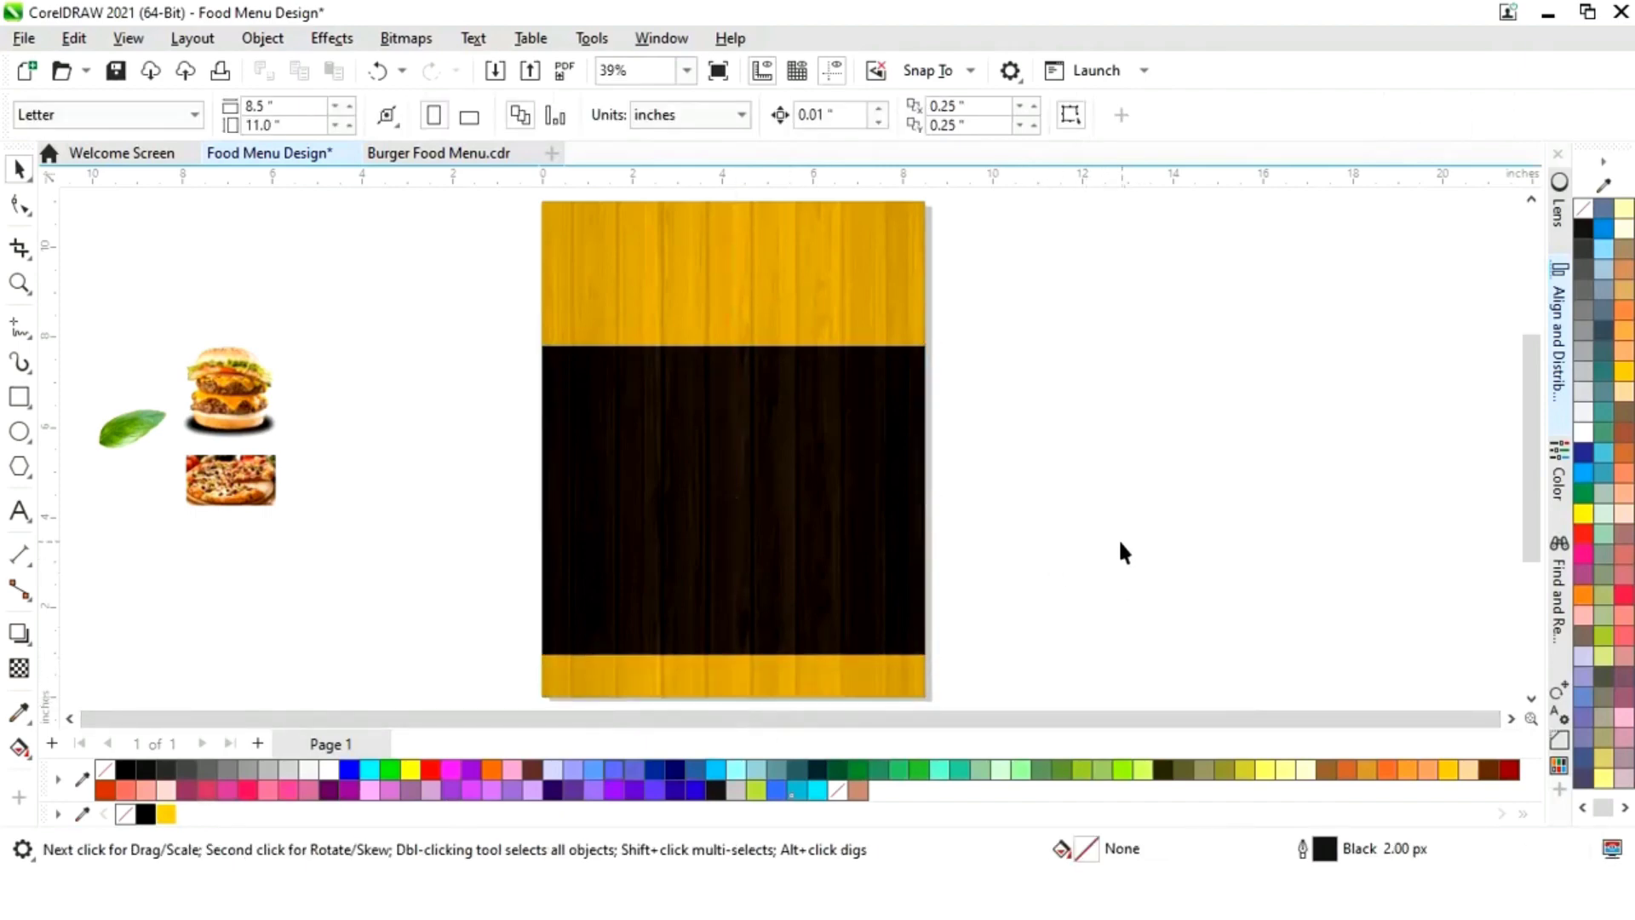
# Step: Give the upper yellow rectangle an elliptical fountain fill with a white centre and yellow outer colour
pyautogui.click(809, 307)
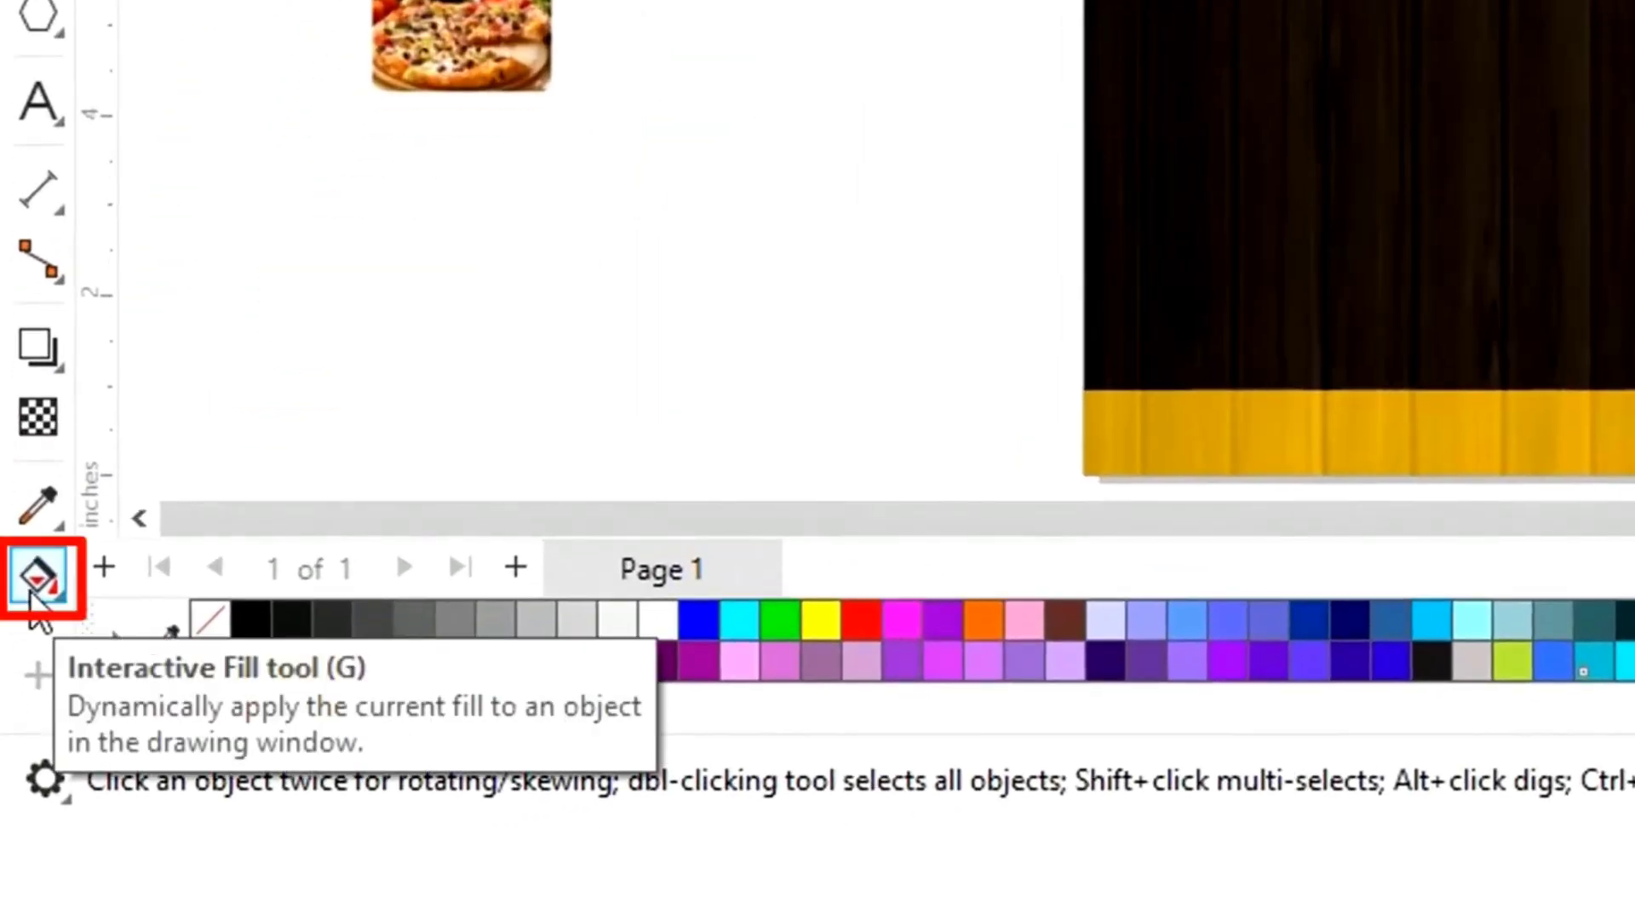
pyautogui.click(33, 592)
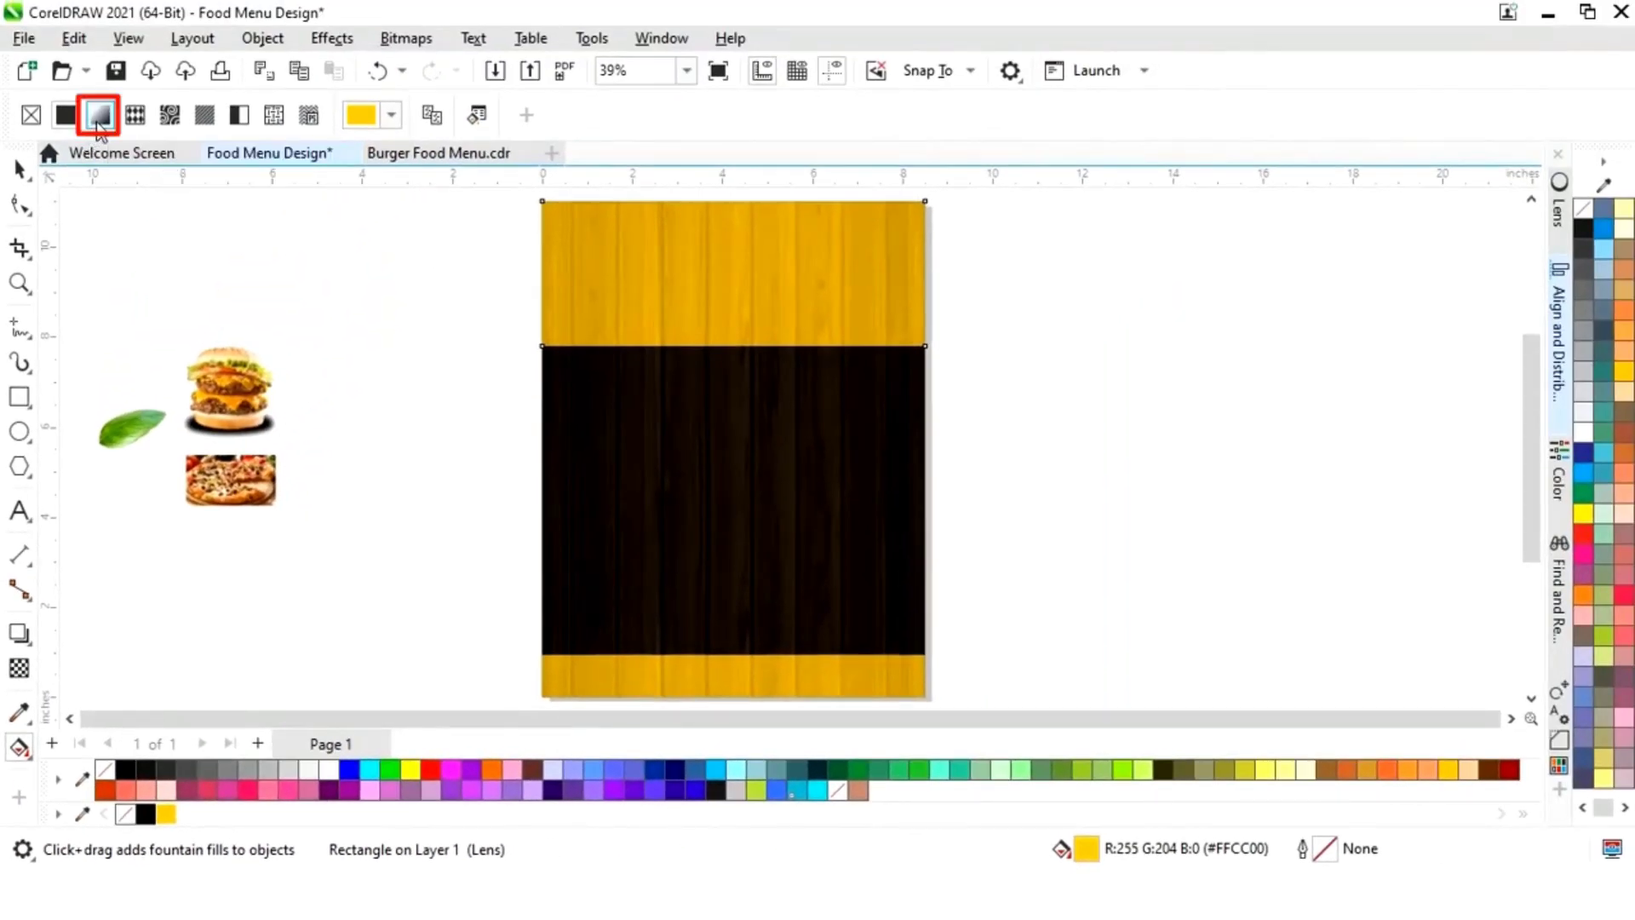
pyautogui.click(99, 121)
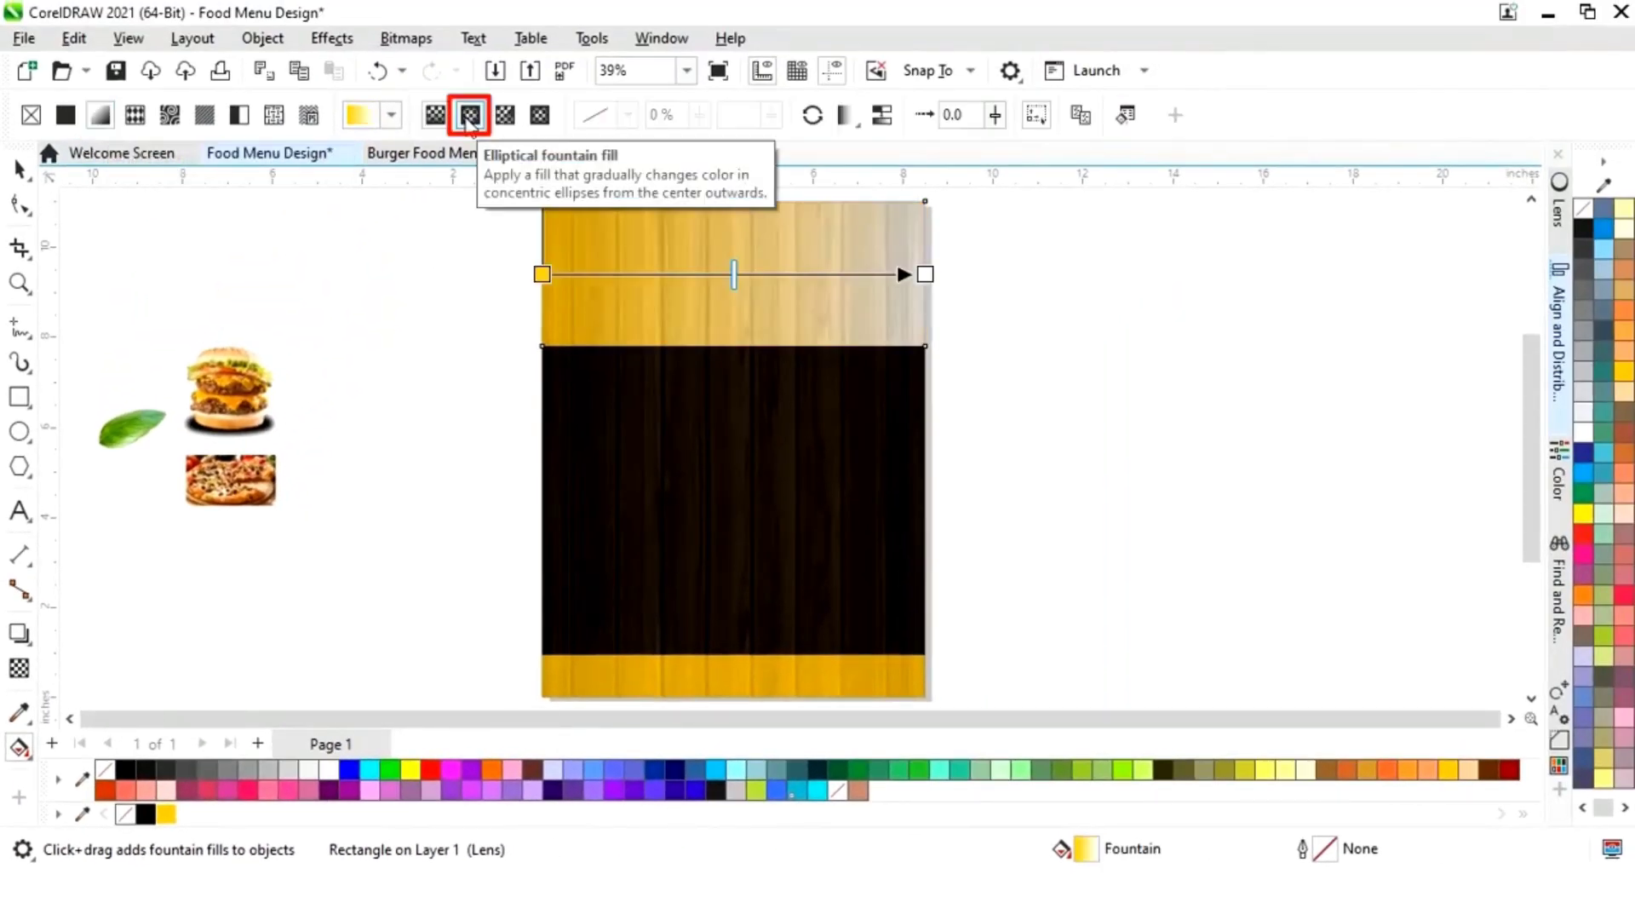
pyautogui.click(470, 119)
# Step: Shift the fountain fill's white centre into the right half of the yellow panel and widen its ellipse beyond the page's right edge
pyautogui.moveTo(734, 270); pyautogui.dragTo(821, 190)
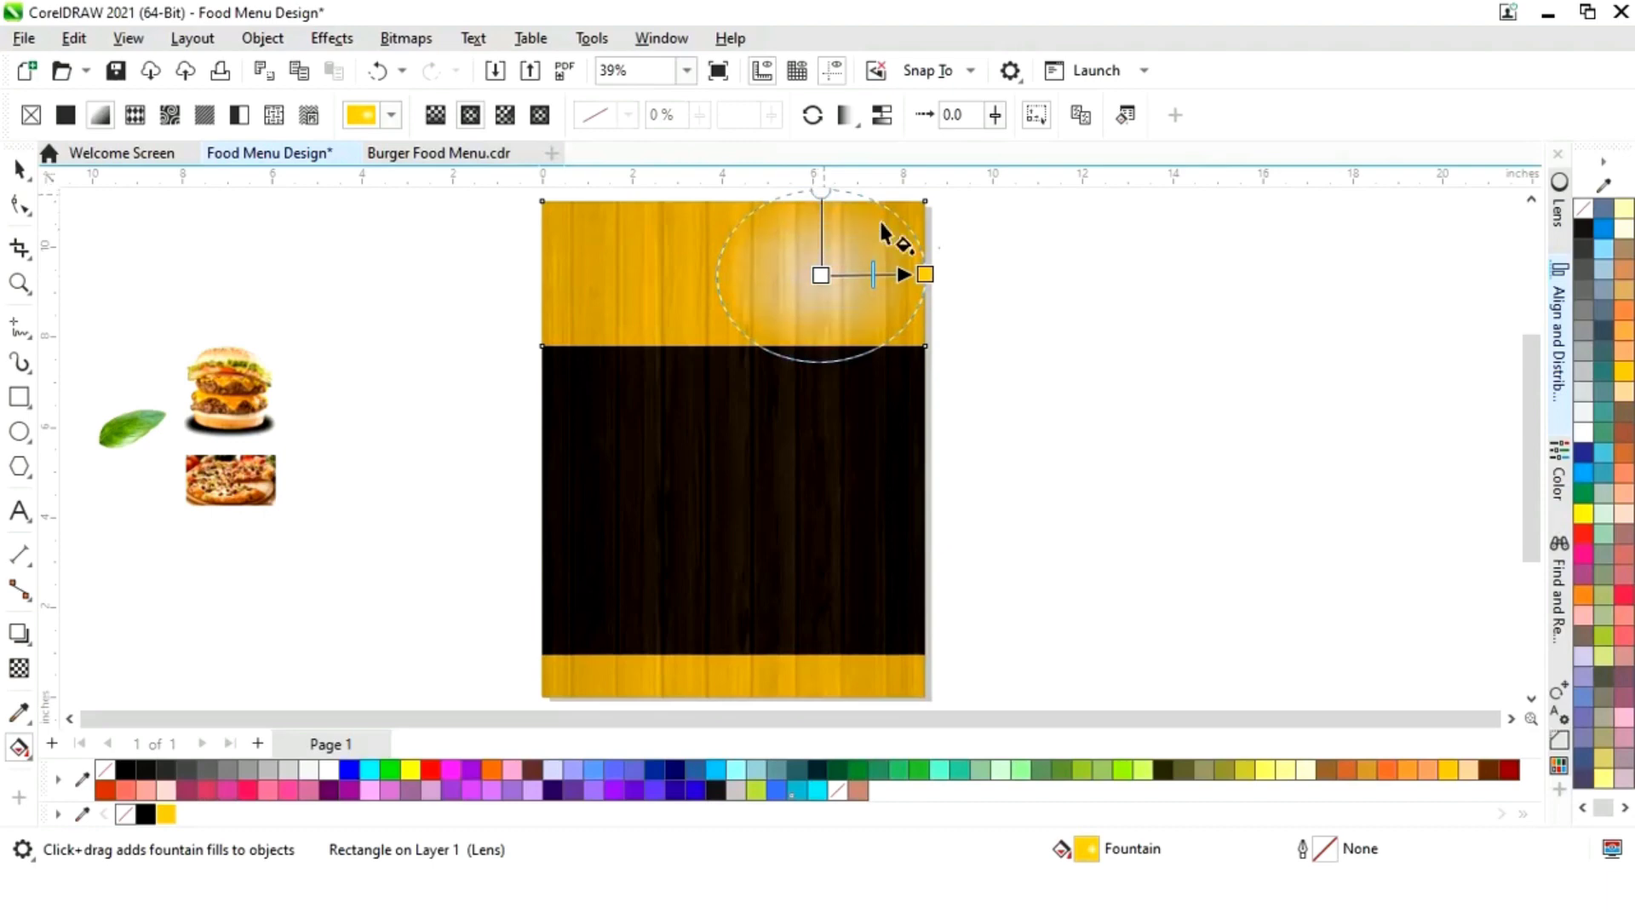
pyautogui.moveTo(926, 274); pyautogui.dragTo(947, 277)
pyautogui.scroll(2, 828, 233)
pyautogui.moveTo(949, 340); pyautogui.dragTo(998, 337)
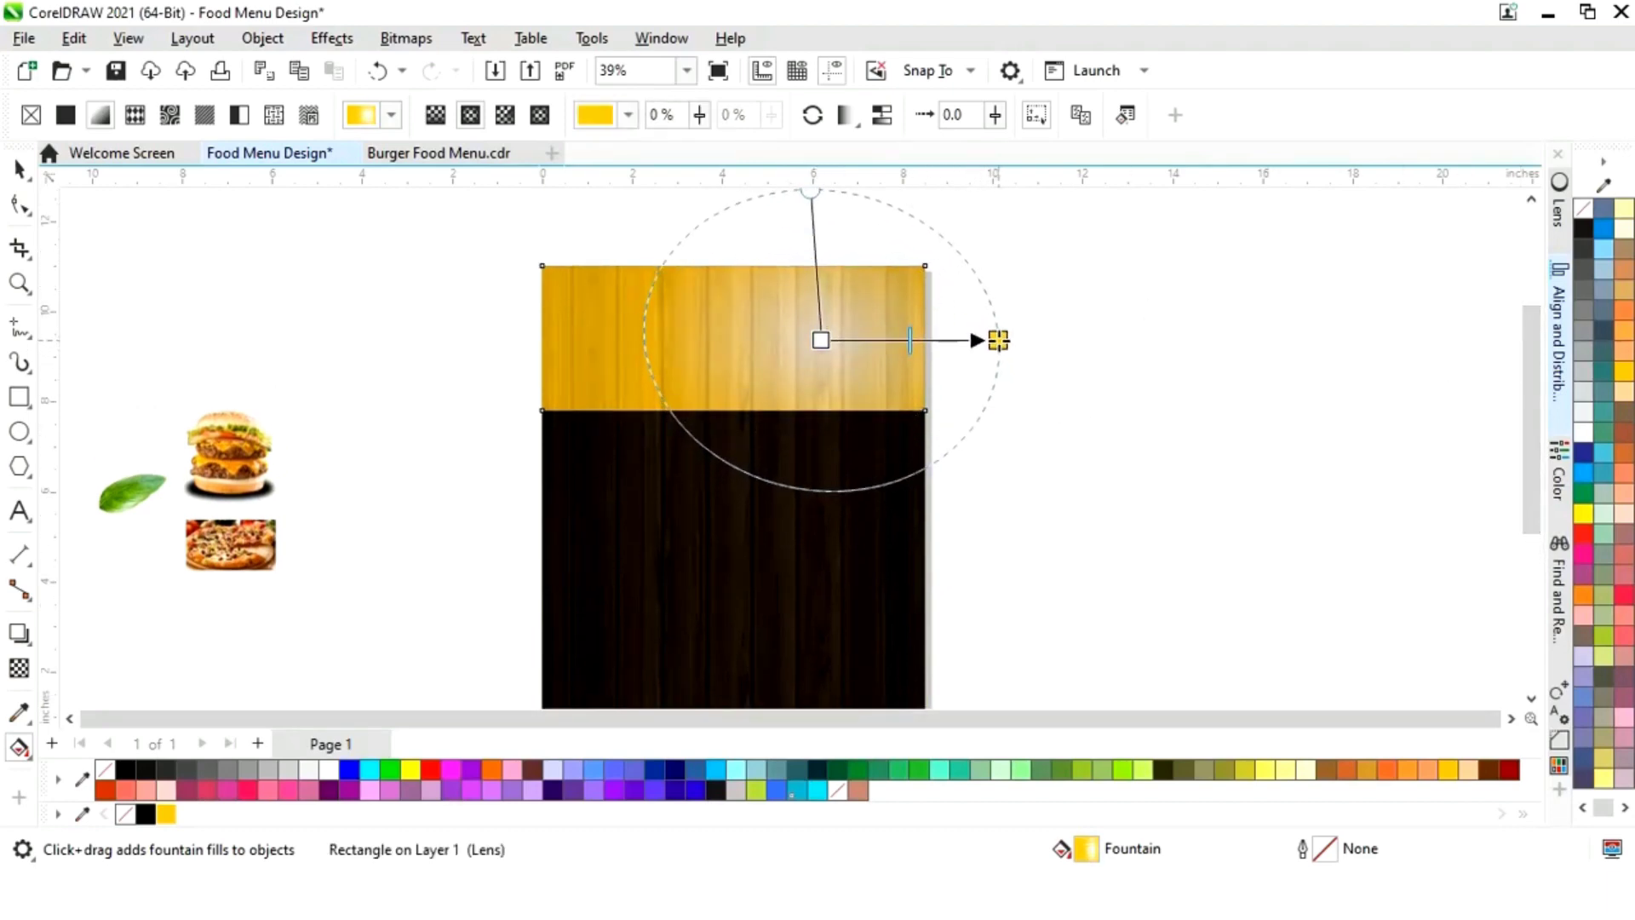
pyautogui.click(19, 169)
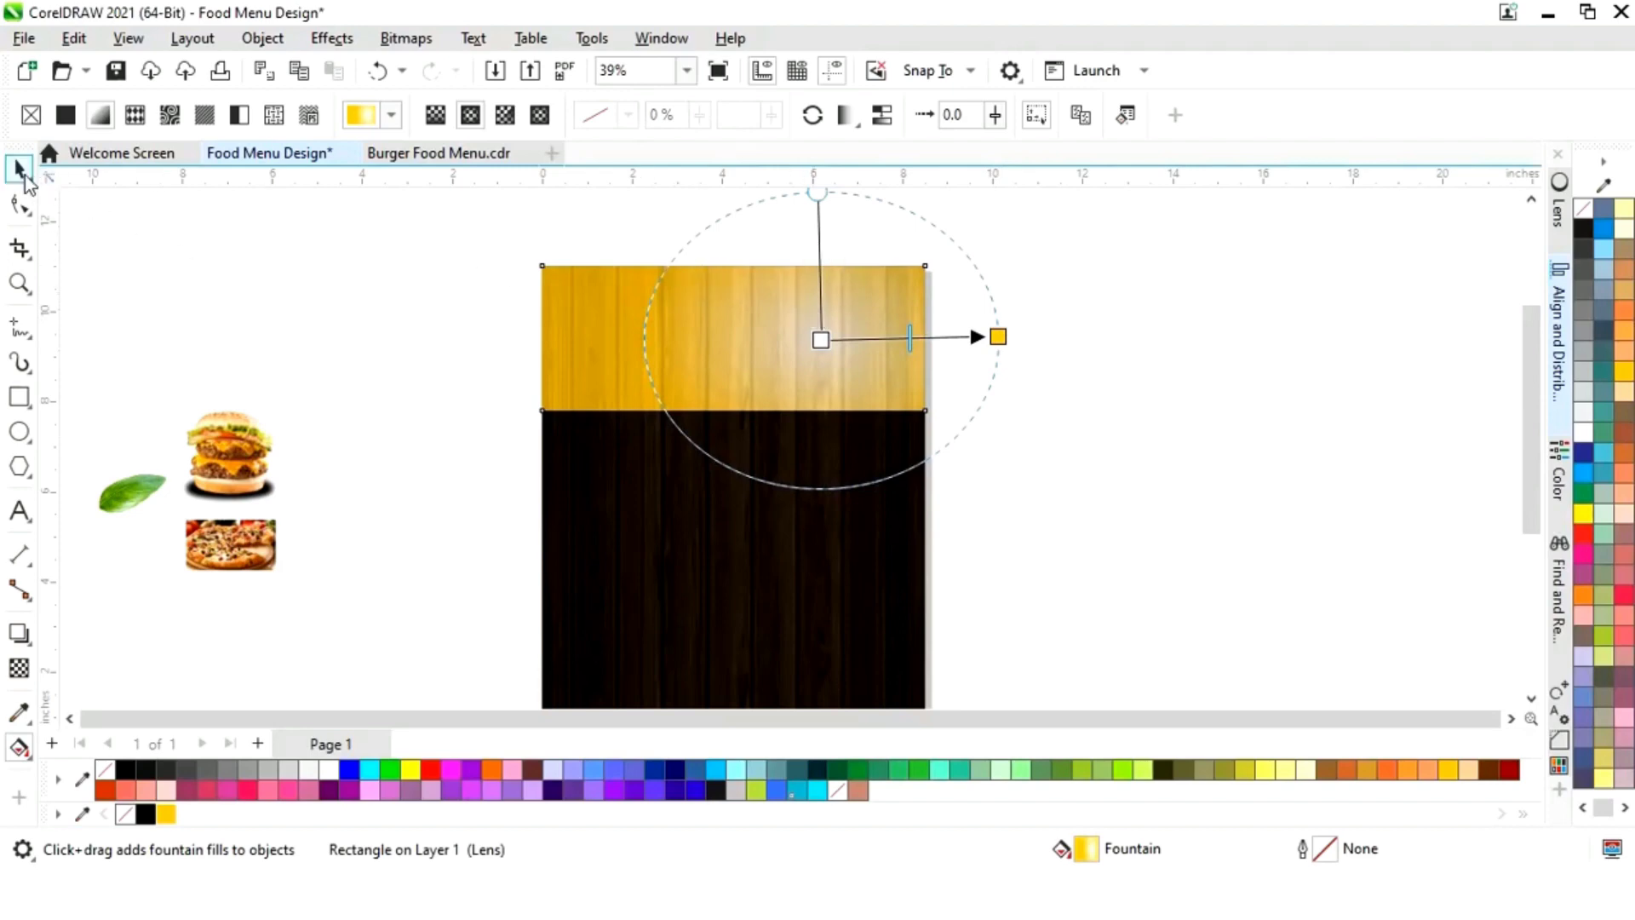
pyautogui.click(1096, 387)
# Step: Place the burger image over the yellow panel's light glow and enlarge it to about 2.97 by 3.15 inches
pyautogui.hscroll(-3, 1098, 397)
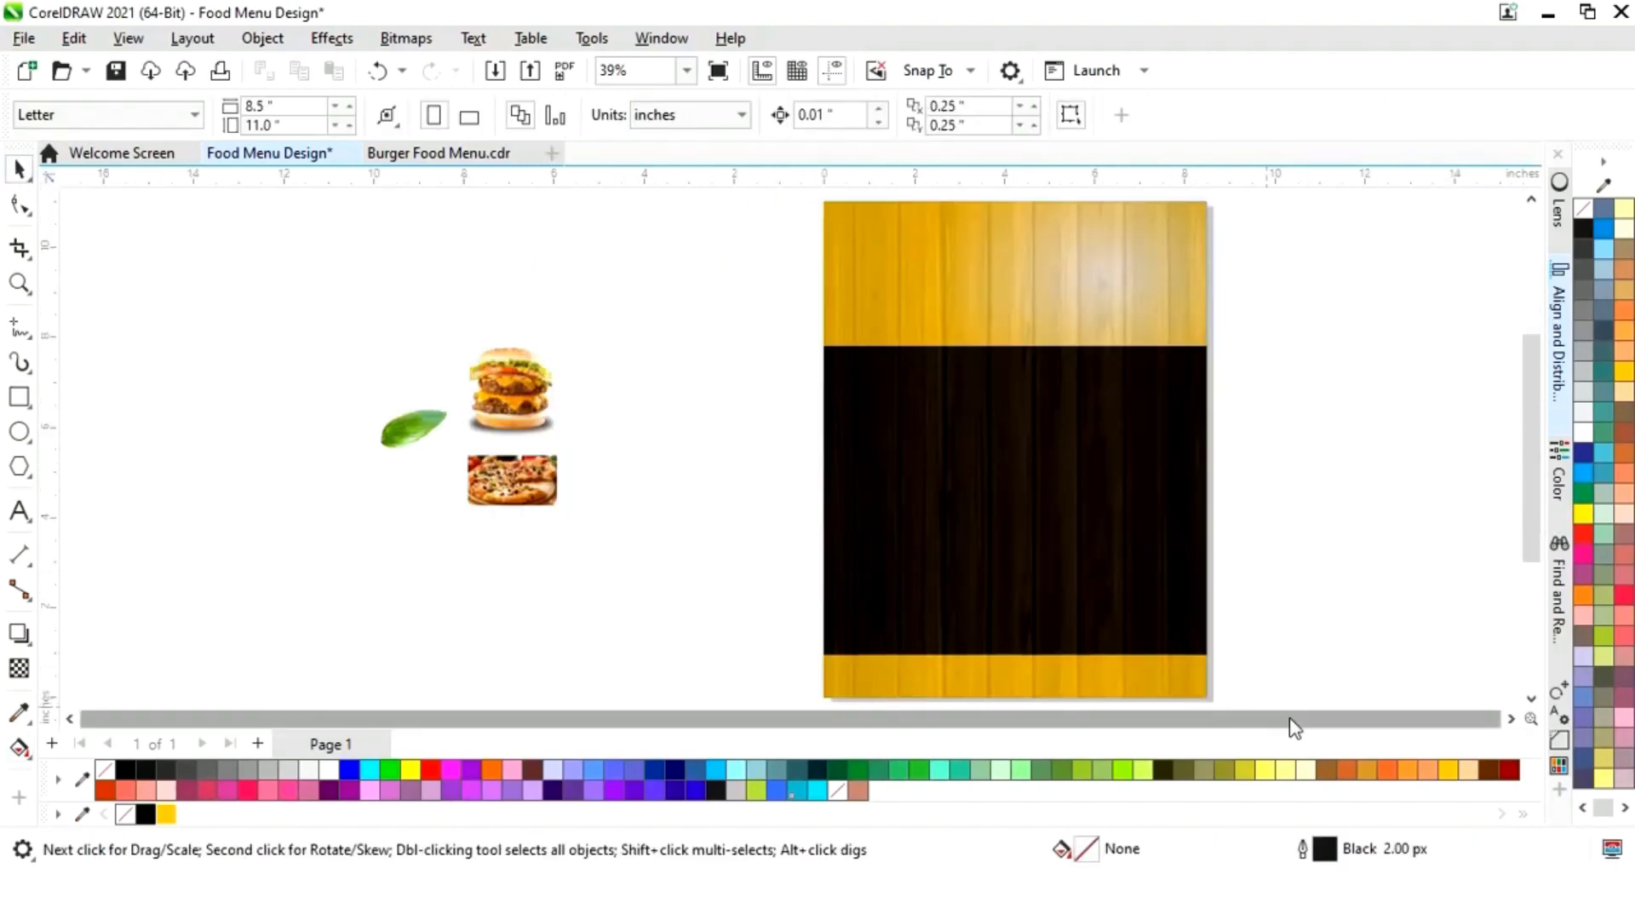
pyautogui.moveTo(514, 398); pyautogui.dragTo(1200, 271)
pyautogui.moveTo(1116, 346); pyautogui.dragTo(1126, 344)
pyautogui.moveTo(1186, 262); pyautogui.dragTo(1194, 243)
pyautogui.click(1296, 302)
pyautogui.moveTo(1188, 363); pyautogui.dragTo(1173, 362)
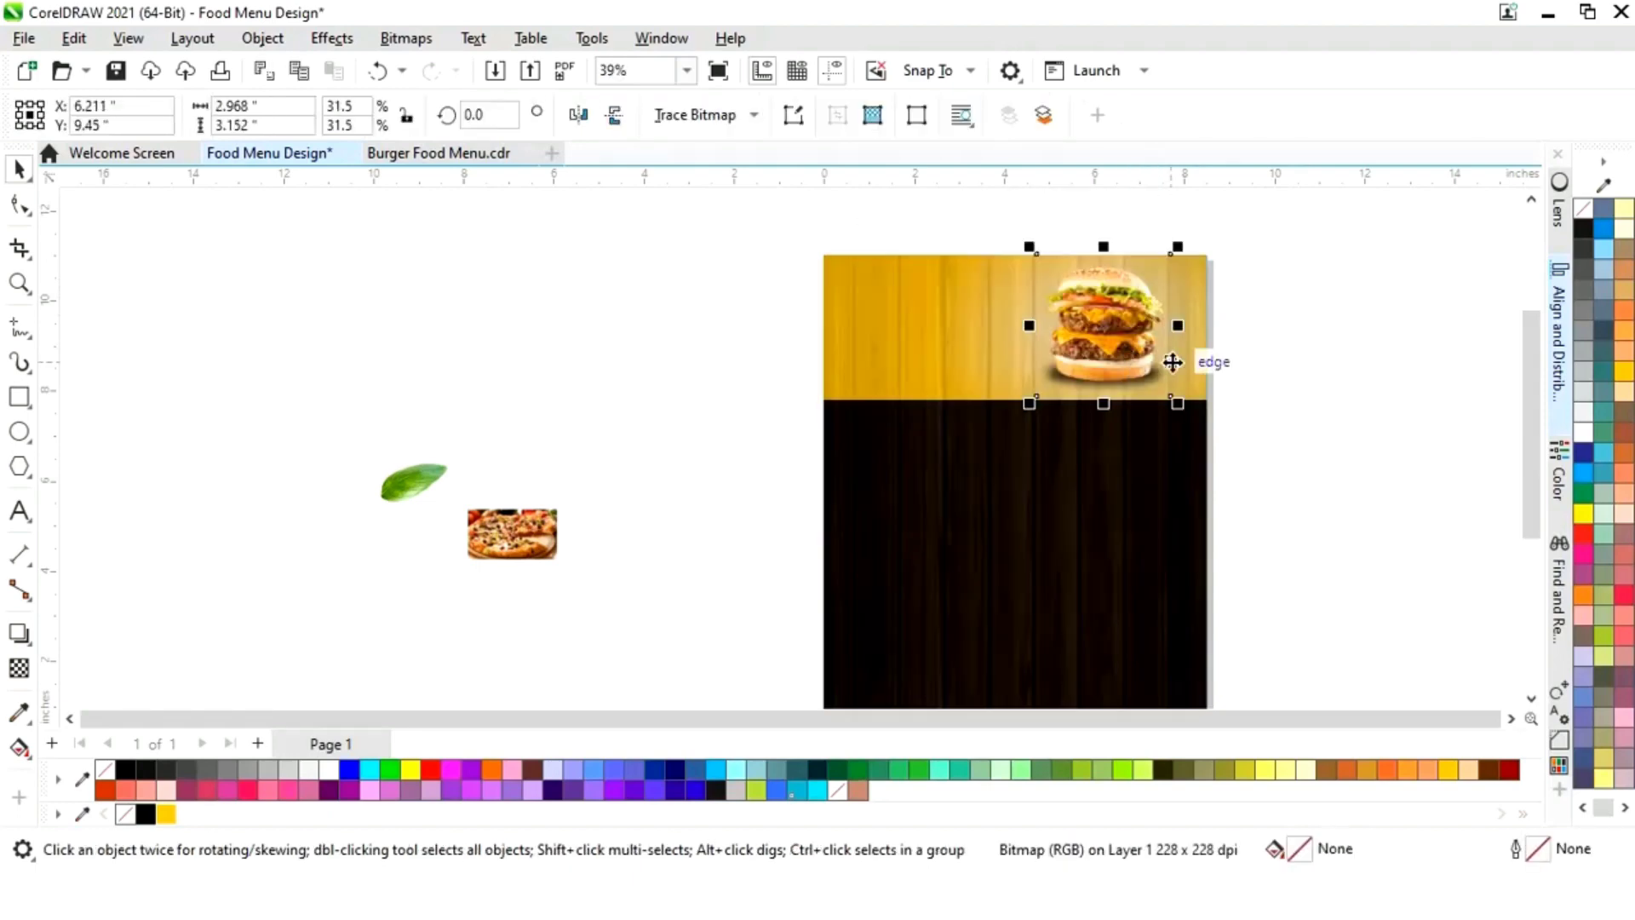
pyautogui.click(1312, 373)
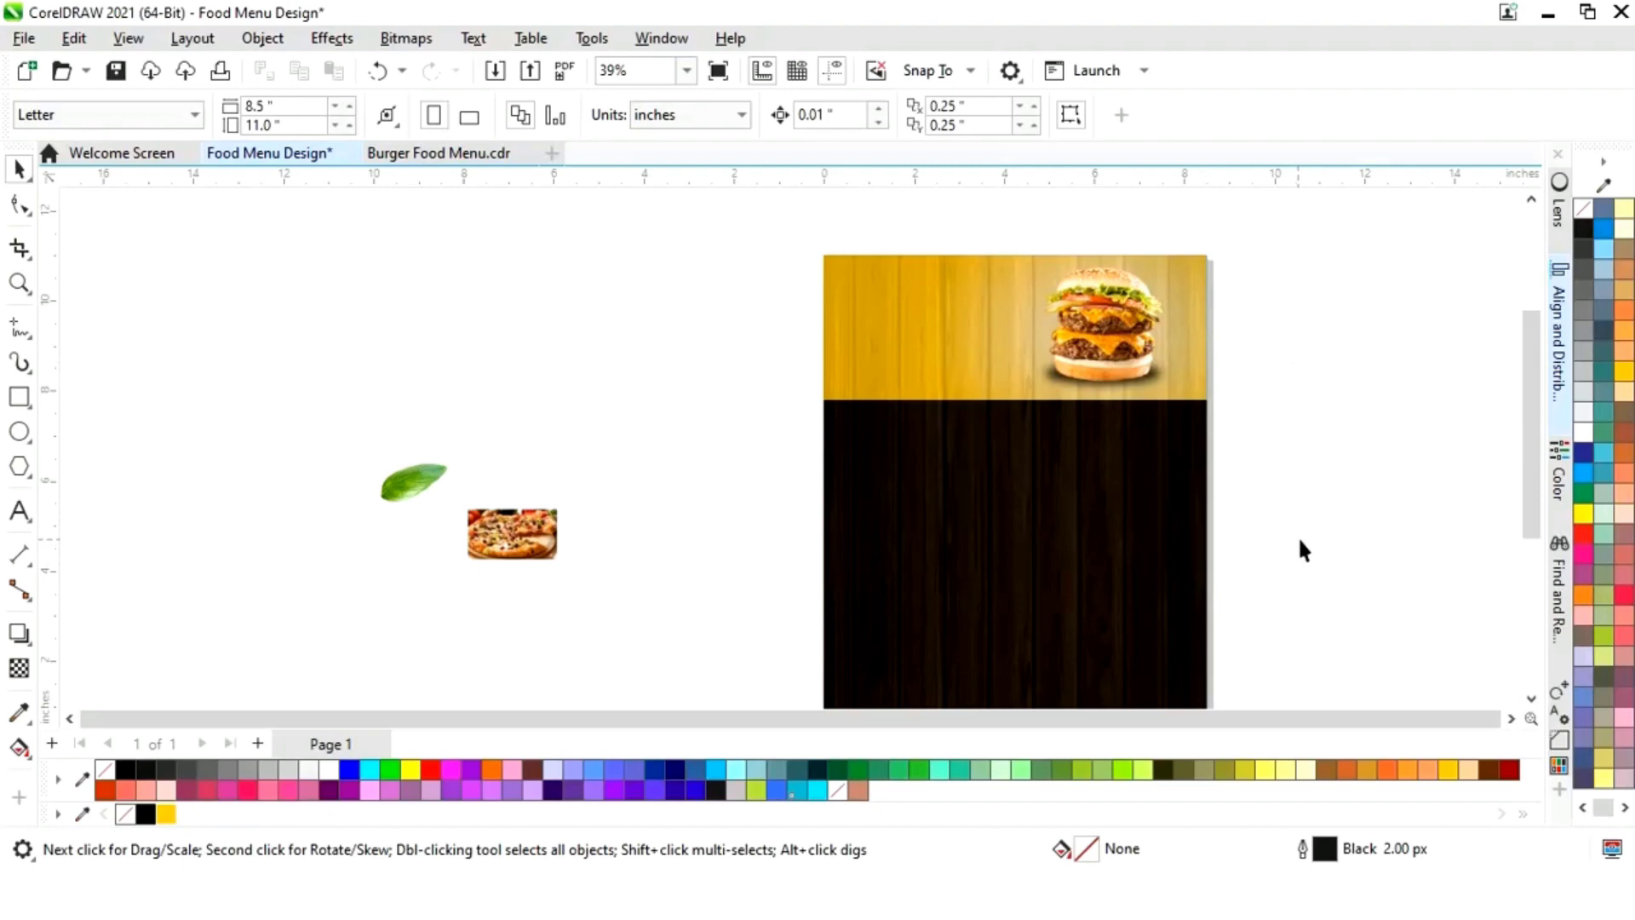
# Step: Draw a rectangle about 3.65 by 0.77 inches and place it in the left part of the black panel
pyautogui.scroll(-1, 1290, 534)
pyautogui.hscroll(2, 792, 719)
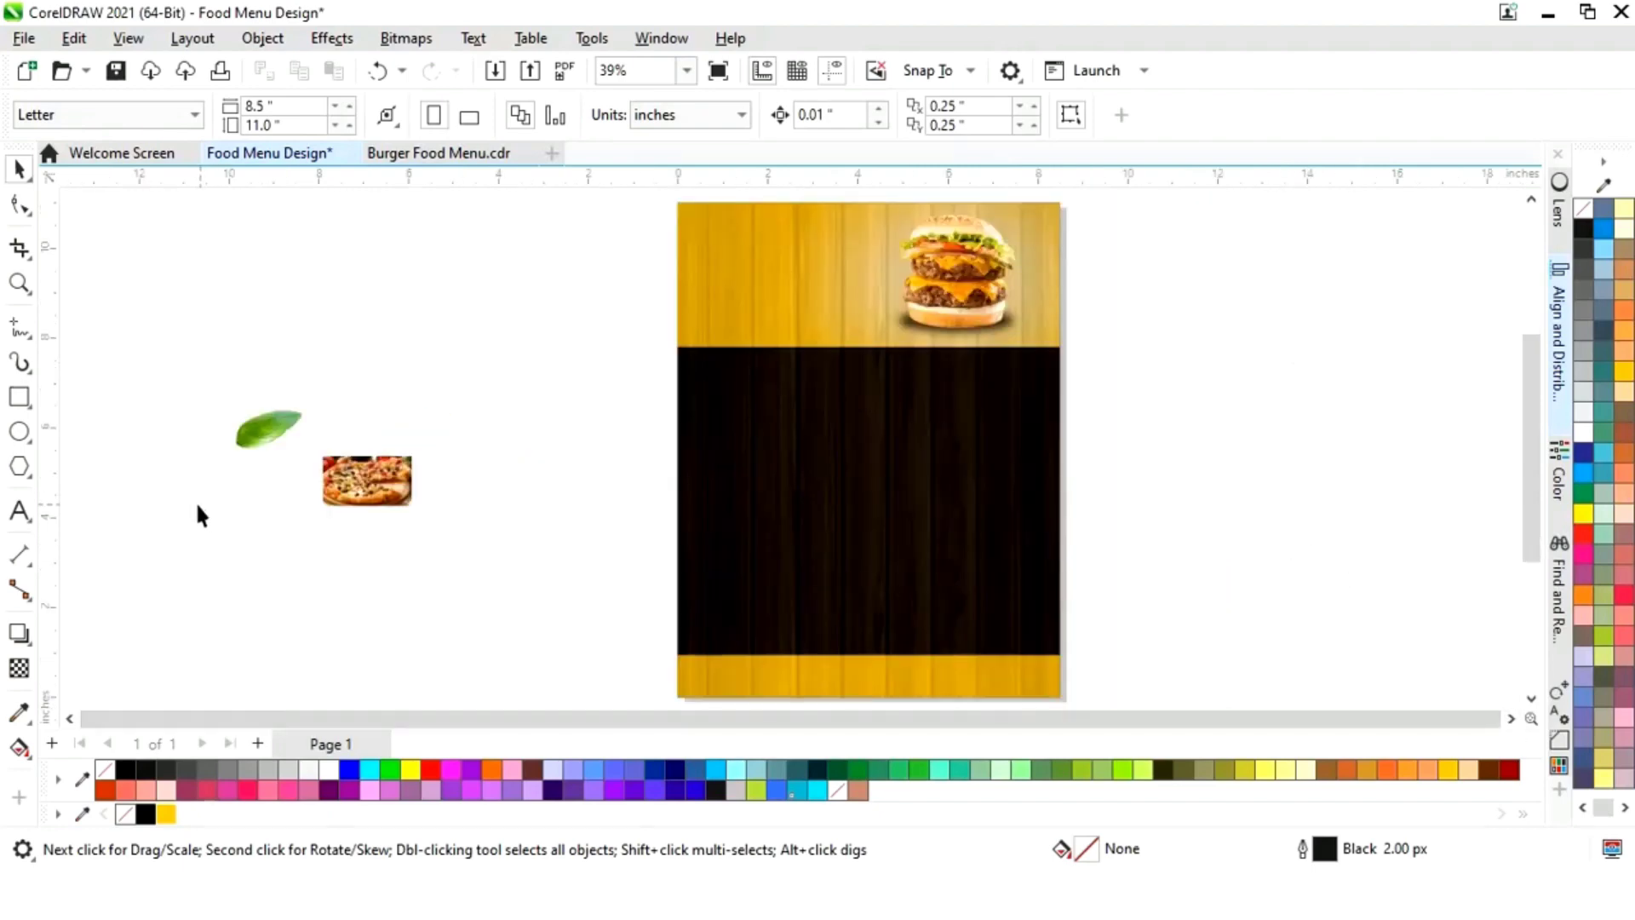
pyautogui.click(19, 397)
pyautogui.moveTo(437, 540); pyautogui.dragTo(805, 497)
pyautogui.click(19, 169)
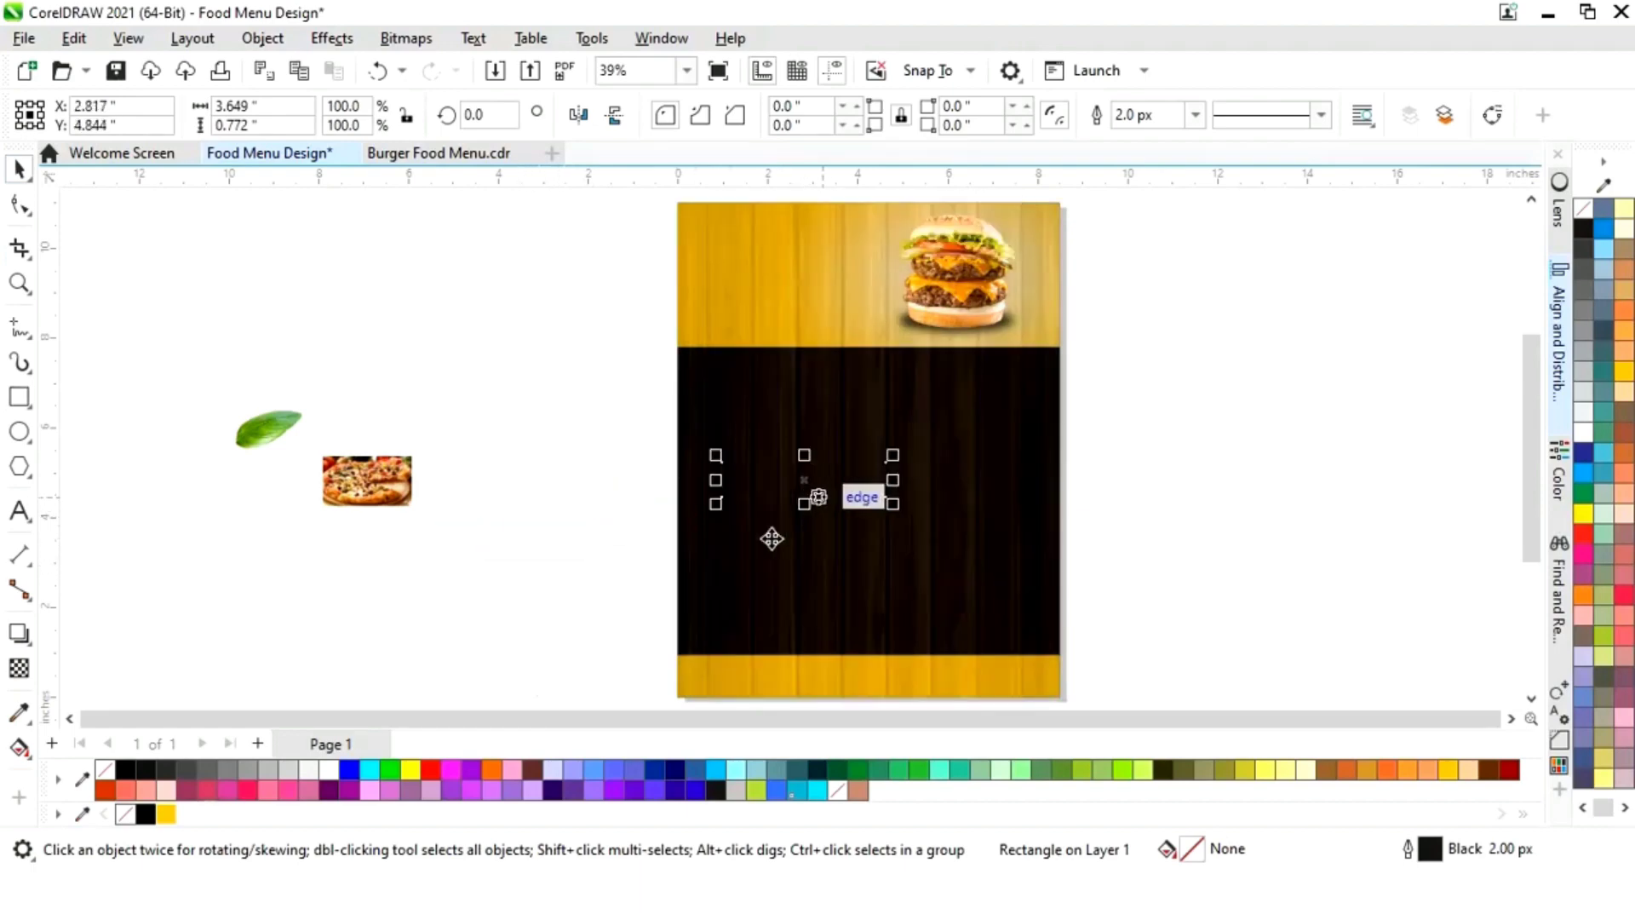
# Step: Fill the new rectangle on the black panel with white and remove its outline
pyautogui.click(327, 770)
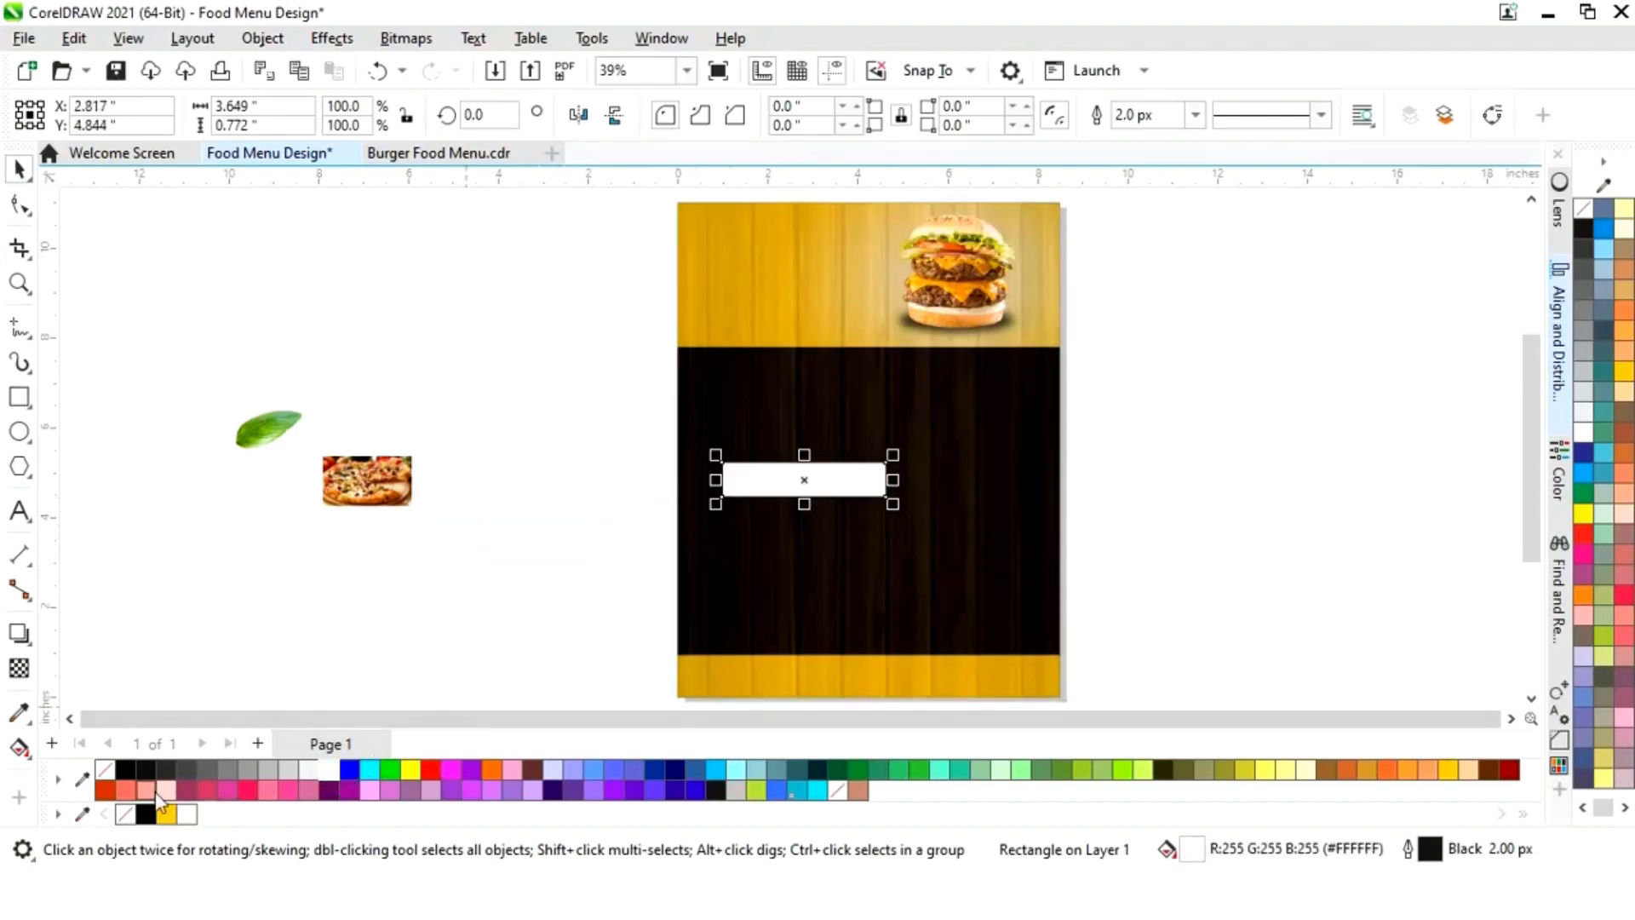
pyautogui.rightClick(103, 770)
pyautogui.click(903, 482)
# Step: Apply the Creative Frame effect to the white rectangle using the square03.cpt frame
pyautogui.click(810, 489)
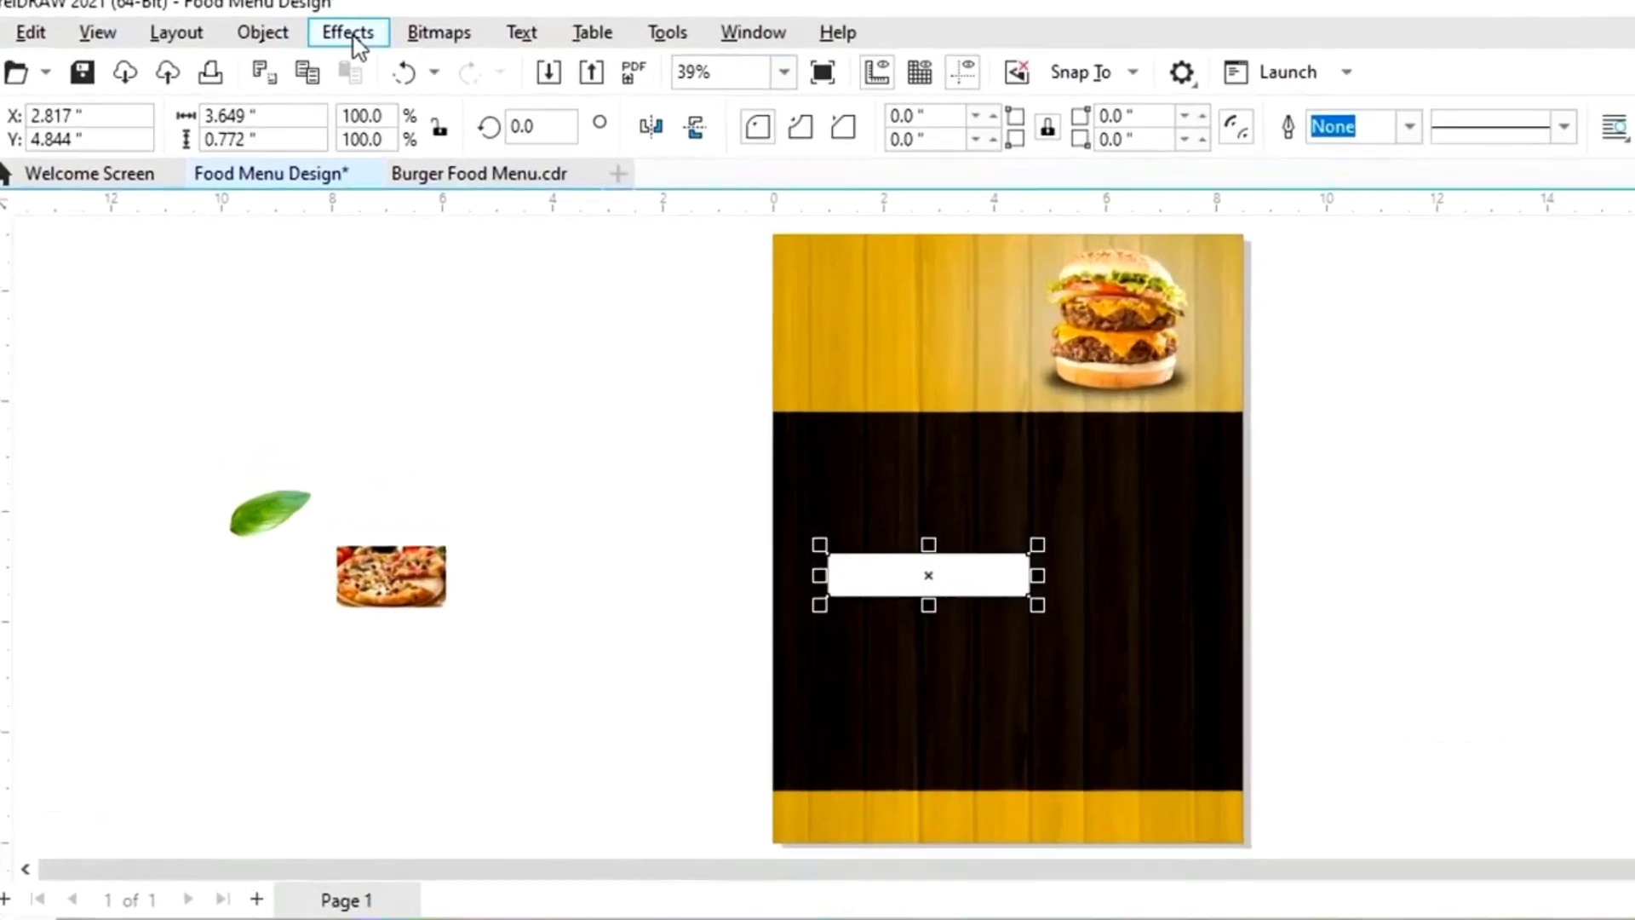
pyautogui.click(356, 36)
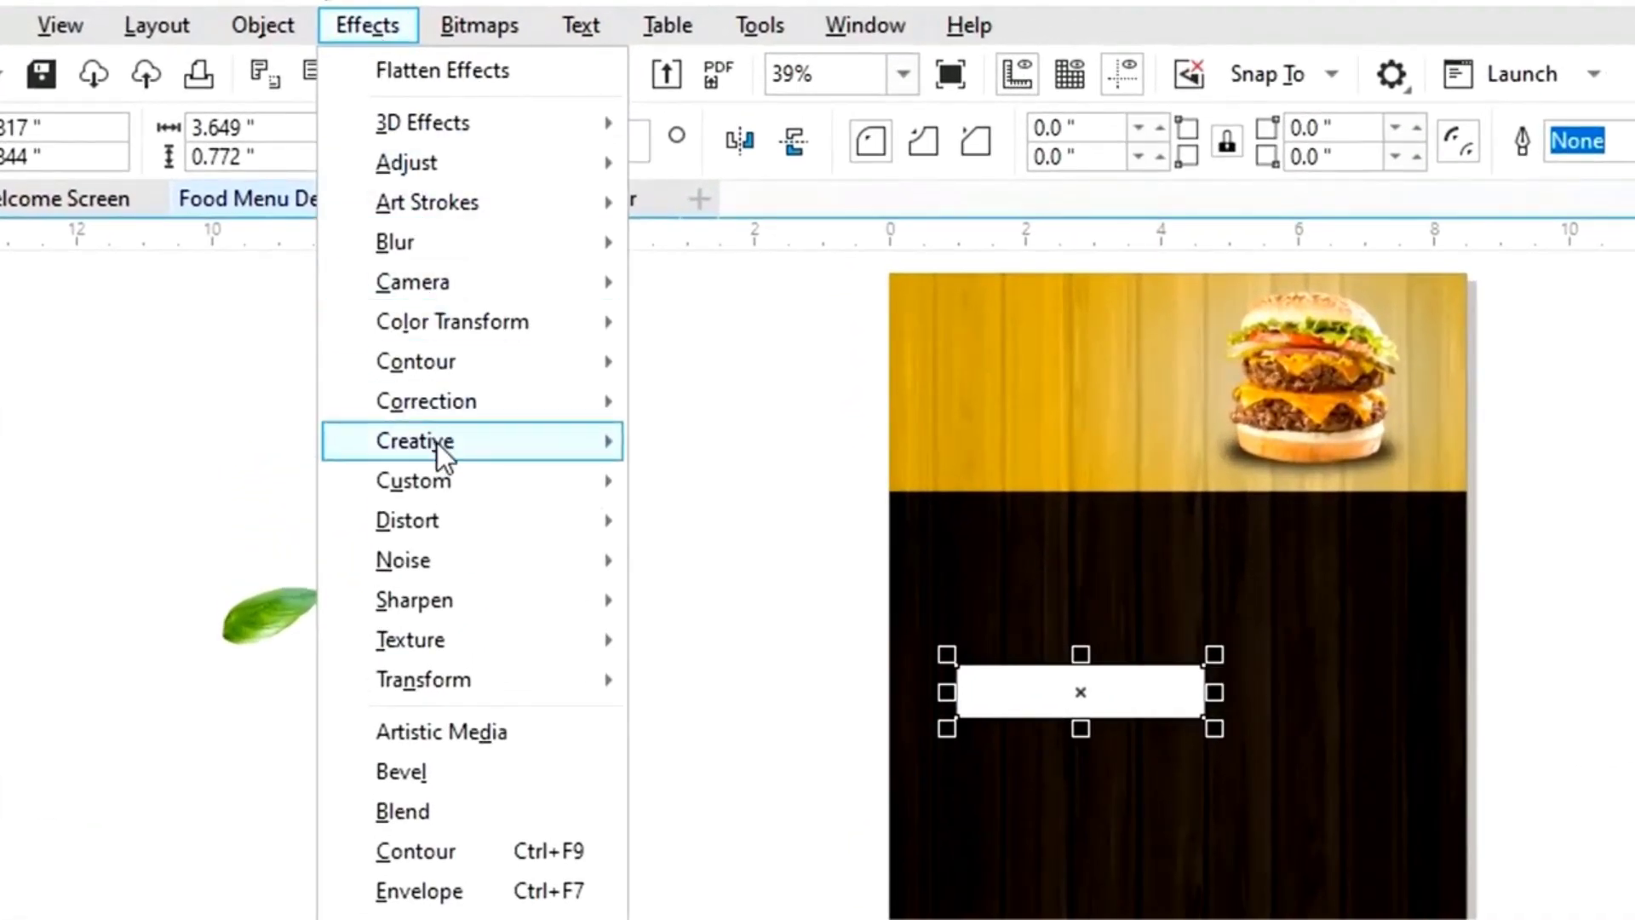
pyautogui.moveTo(436, 443)
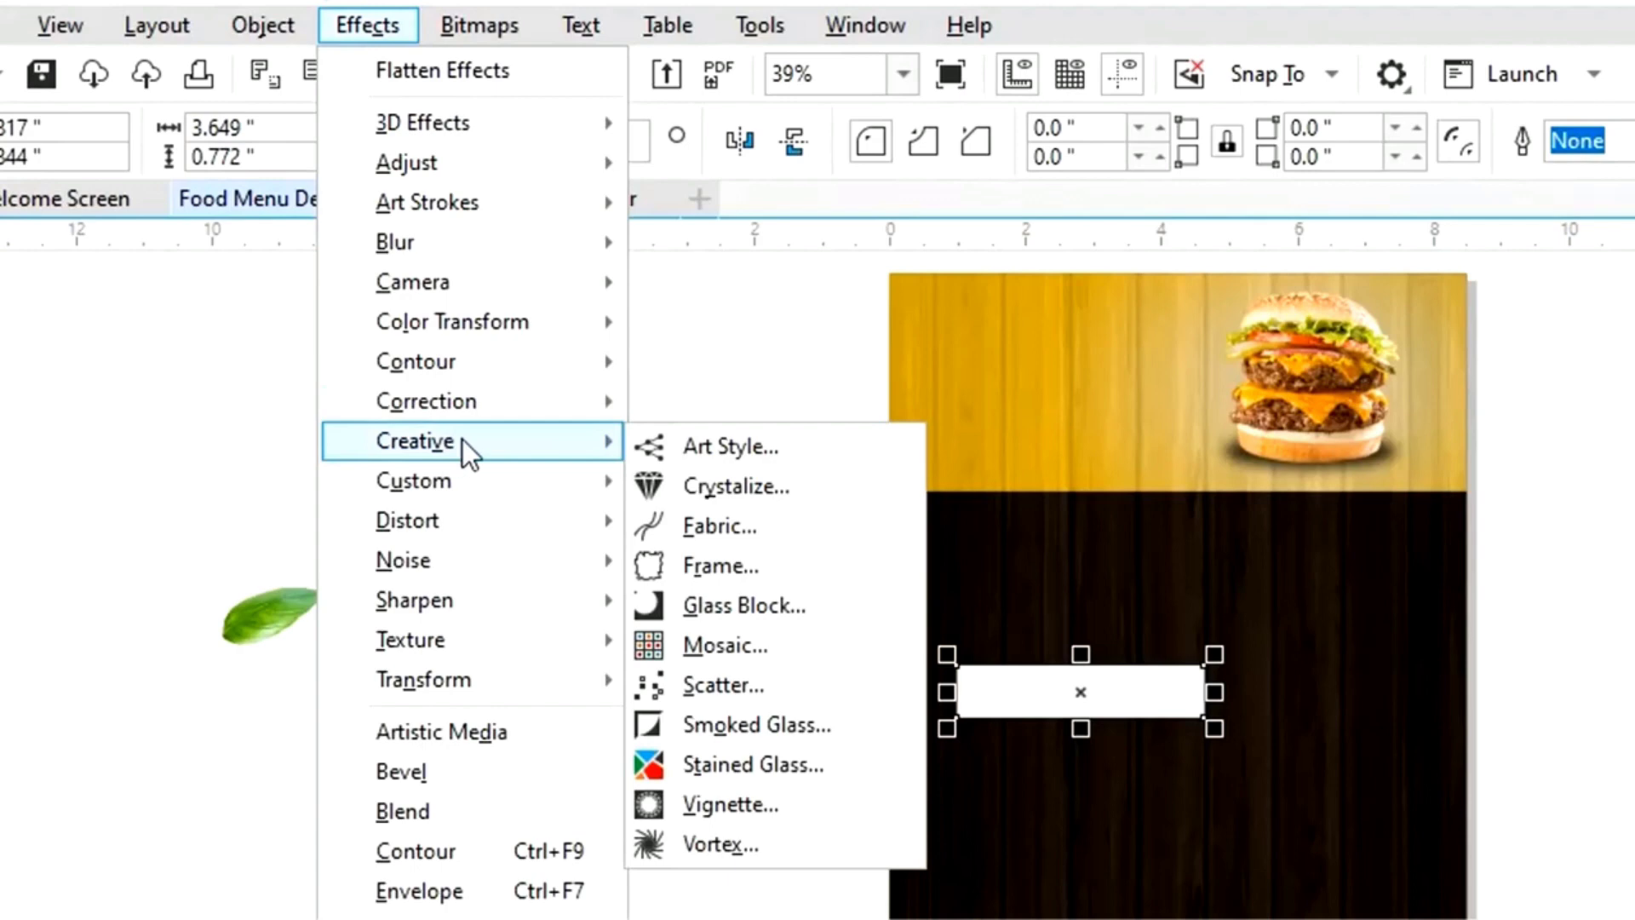
pyautogui.click(738, 566)
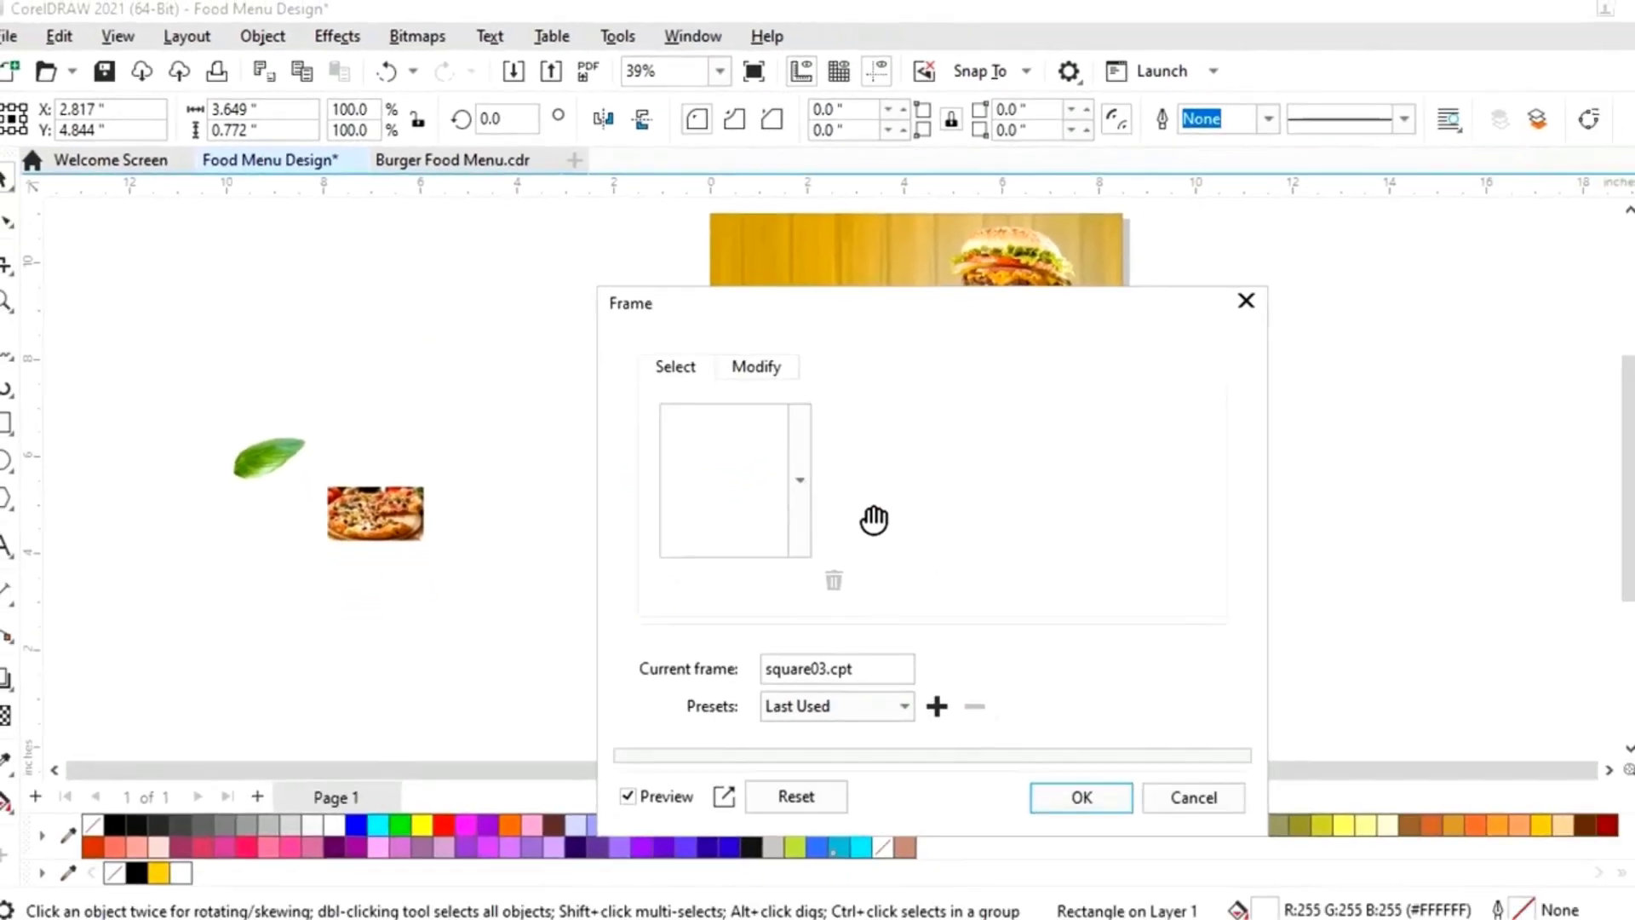
pyautogui.moveTo(866, 308); pyautogui.dragTo(1158, 233)
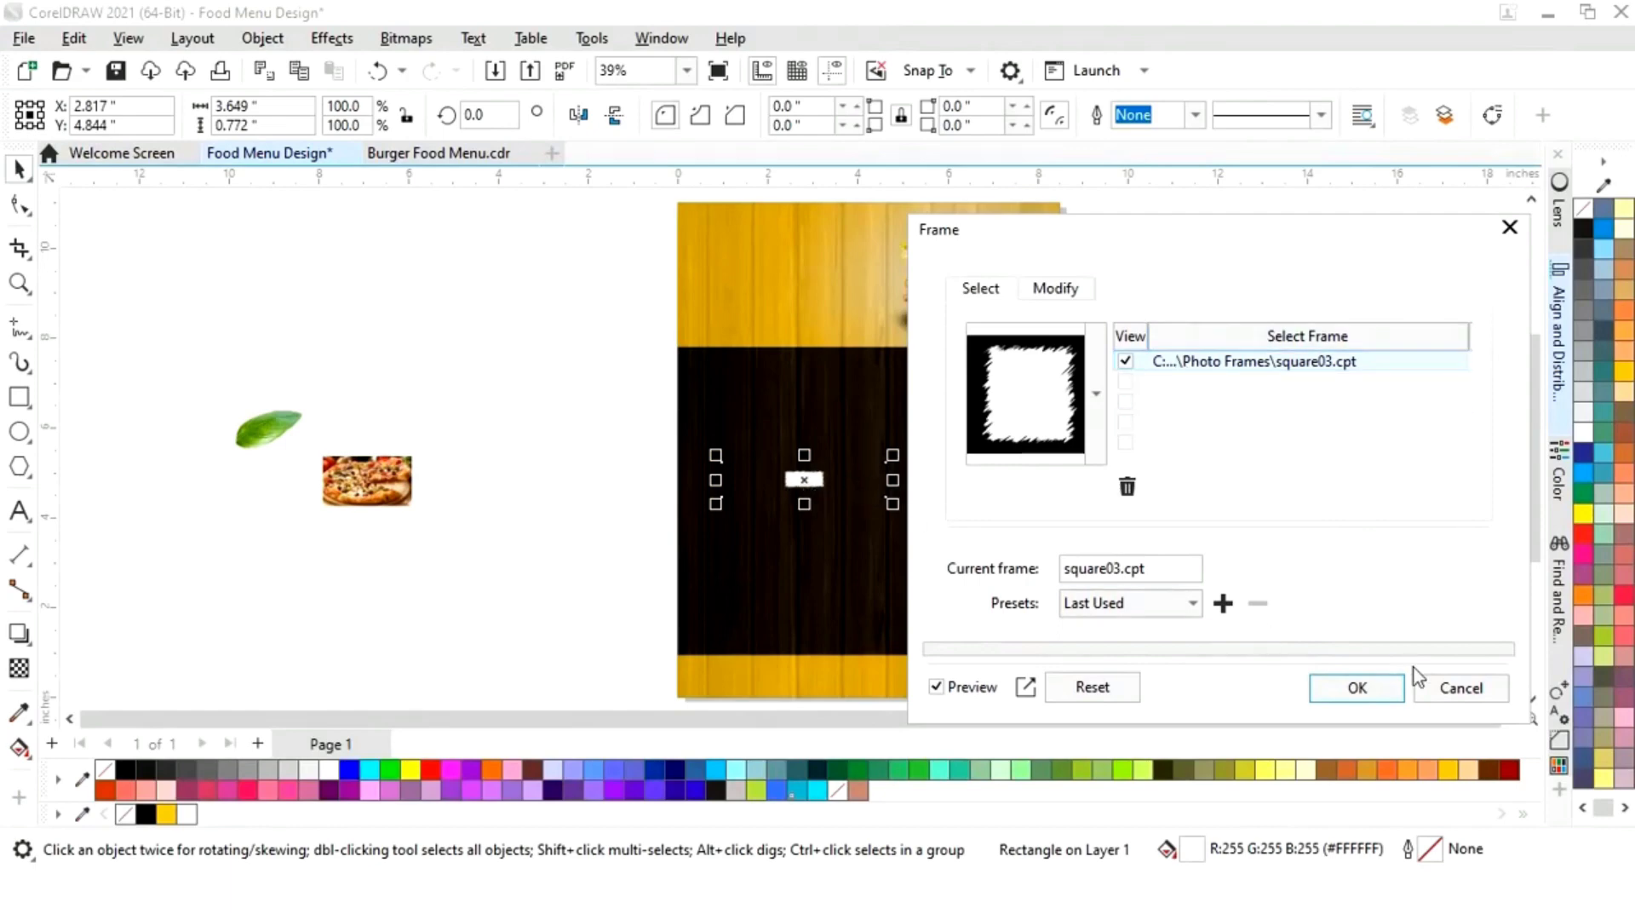
pyautogui.click(1384, 697)
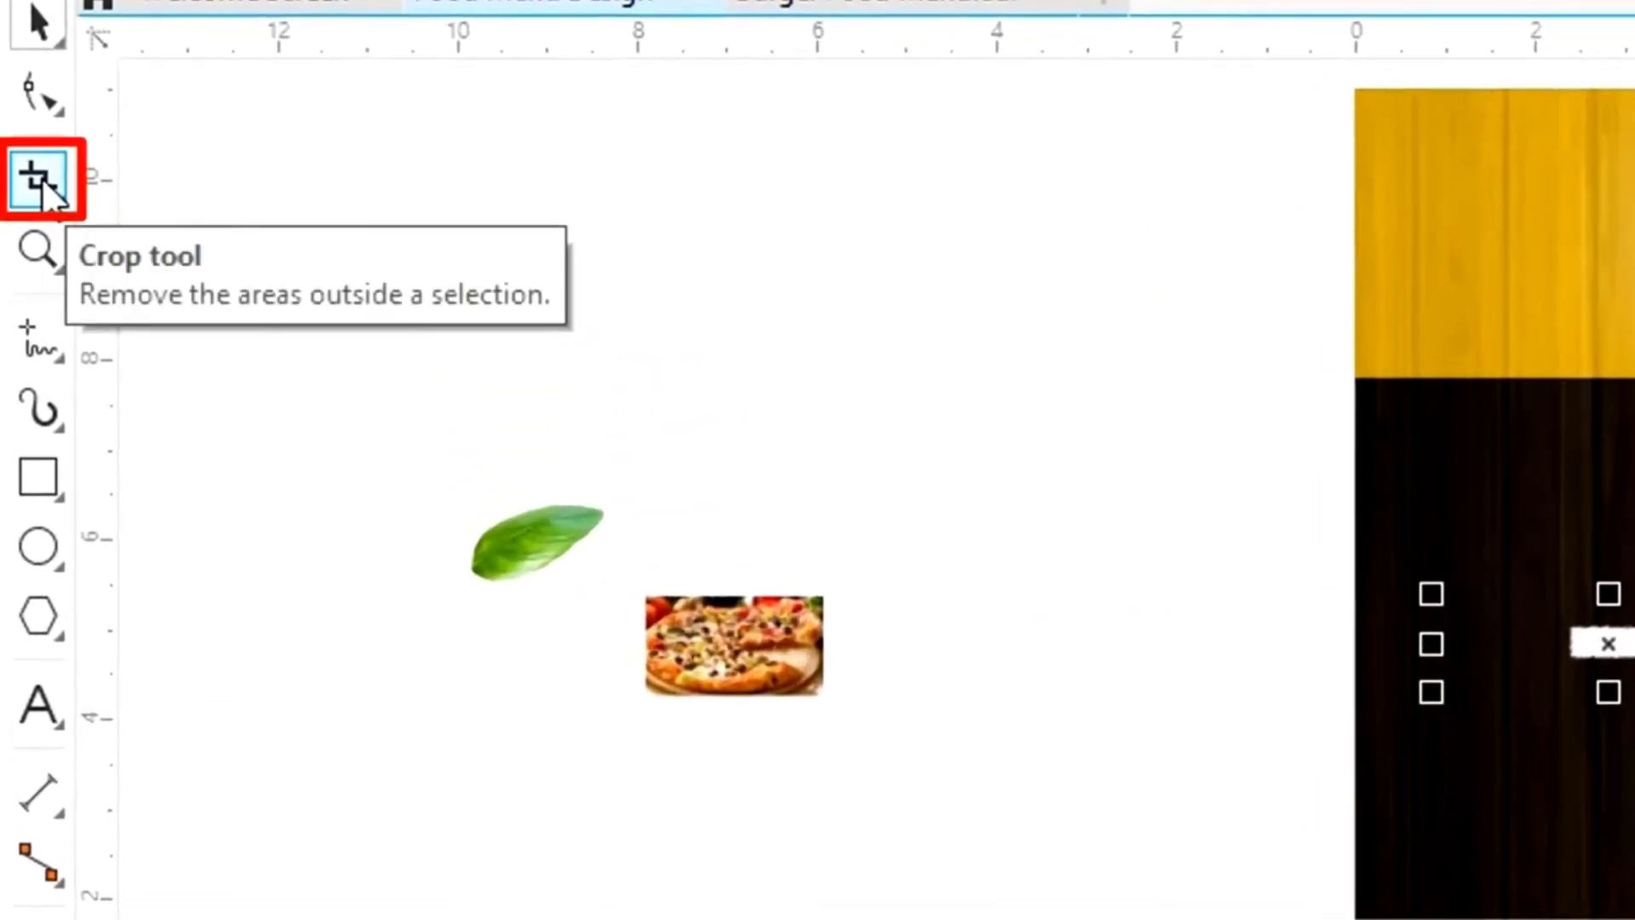
# Step: Crop the framed white rectangle to an area about 1.15 by 0.45 inches around its visible shape
pyautogui.click(20, 249)
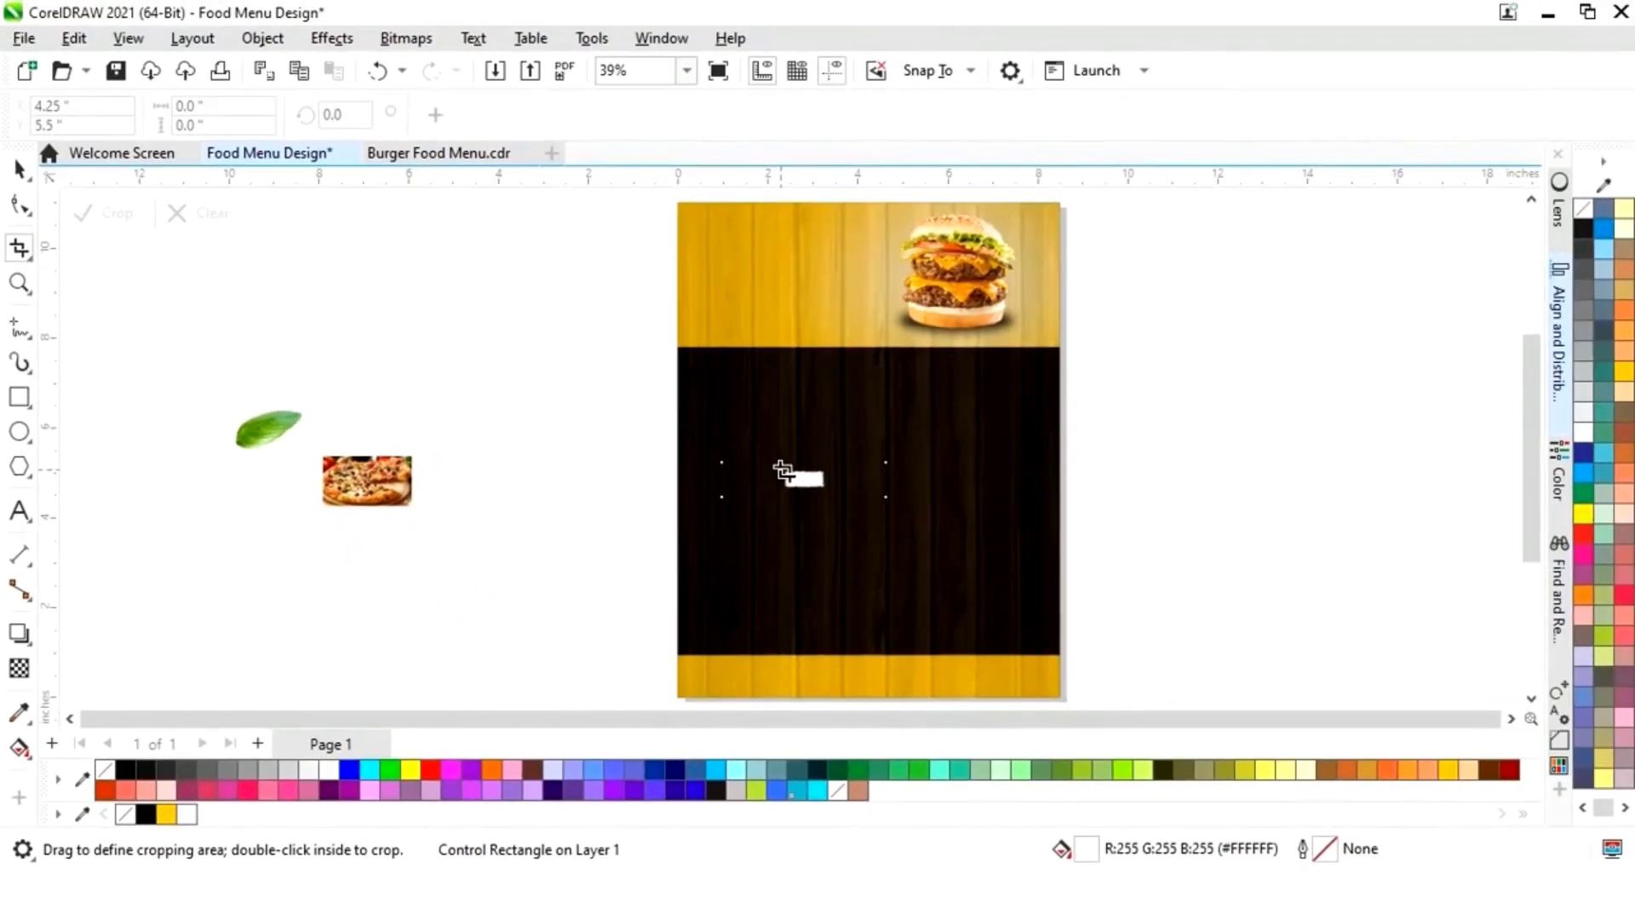
pyautogui.moveTo(780, 468); pyautogui.dragTo(832, 489)
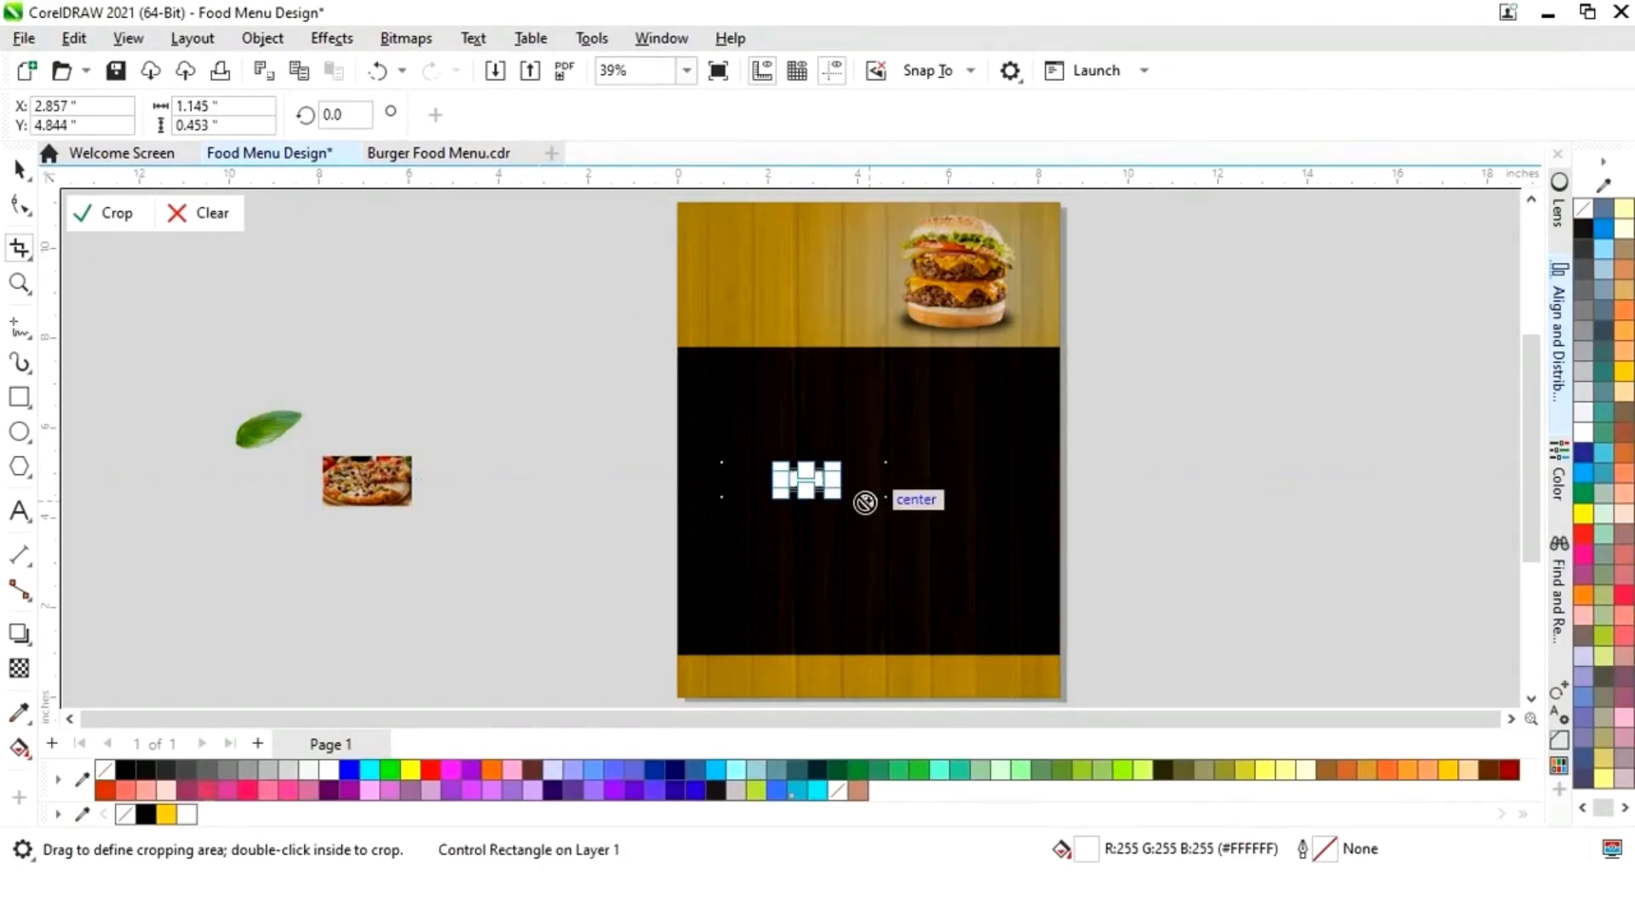
pyautogui.click(101, 213)
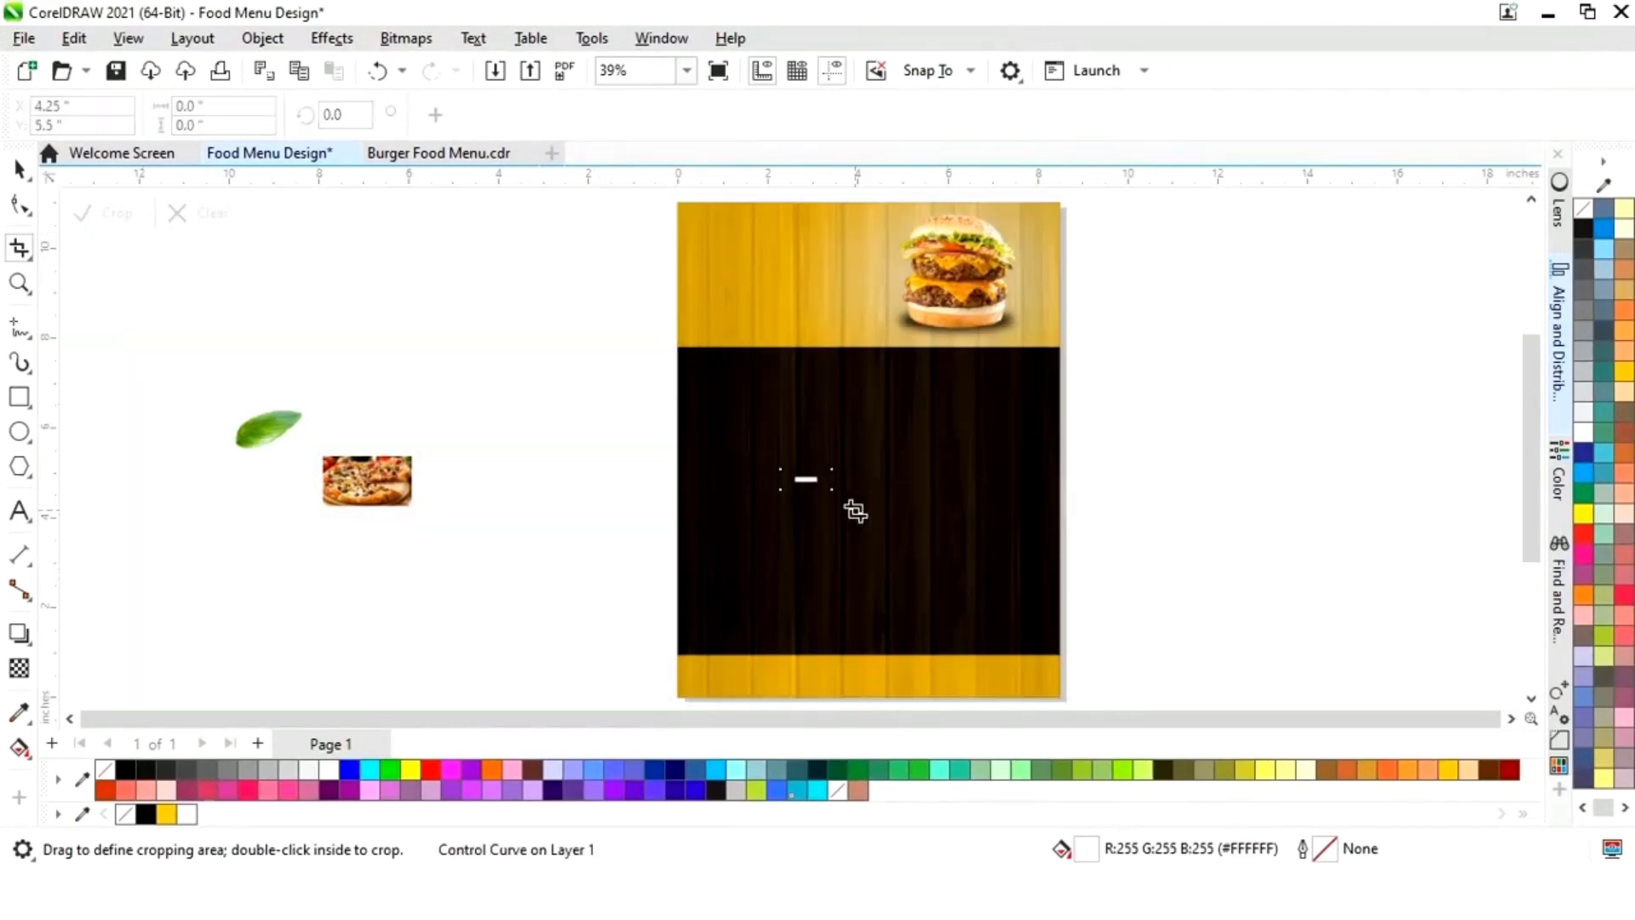
pyautogui.click(21, 170)
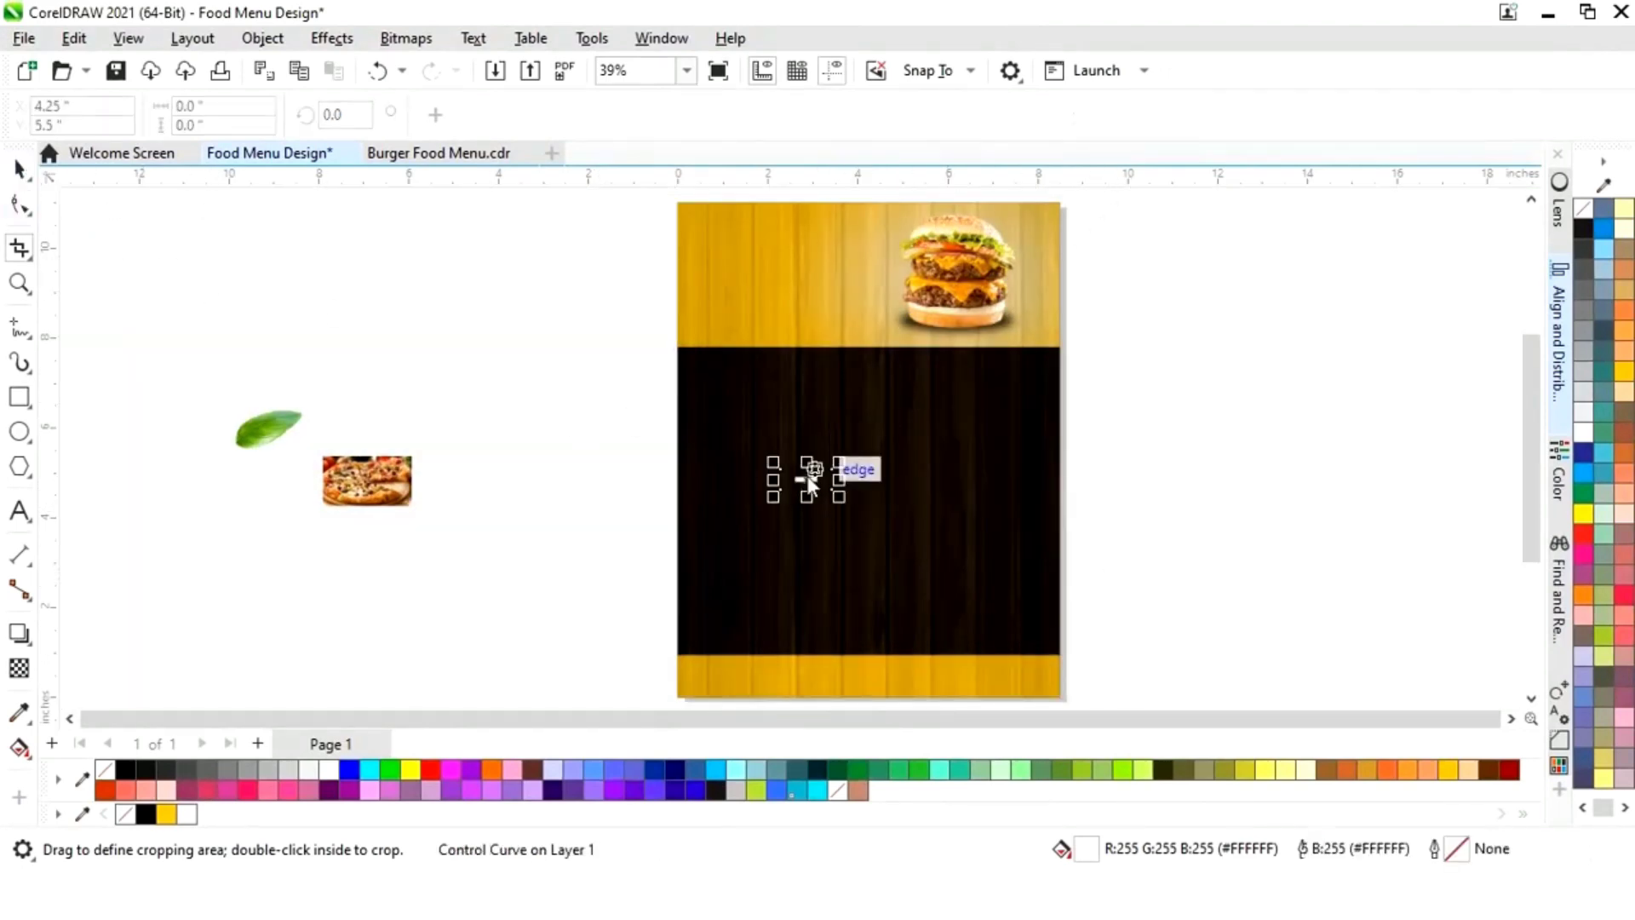
# Step: Enlarge the framed white rectangle to about 9.37 by 3.71 inches overall and centre it on the black panel
pyautogui.moveTo(834, 467); pyautogui.dragTo(1056, 365)
pyautogui.moveTo(948, 442); pyautogui.dragTo(869, 470)
pyautogui.moveTo(988, 401); pyautogui.dragTo(1142, 345)
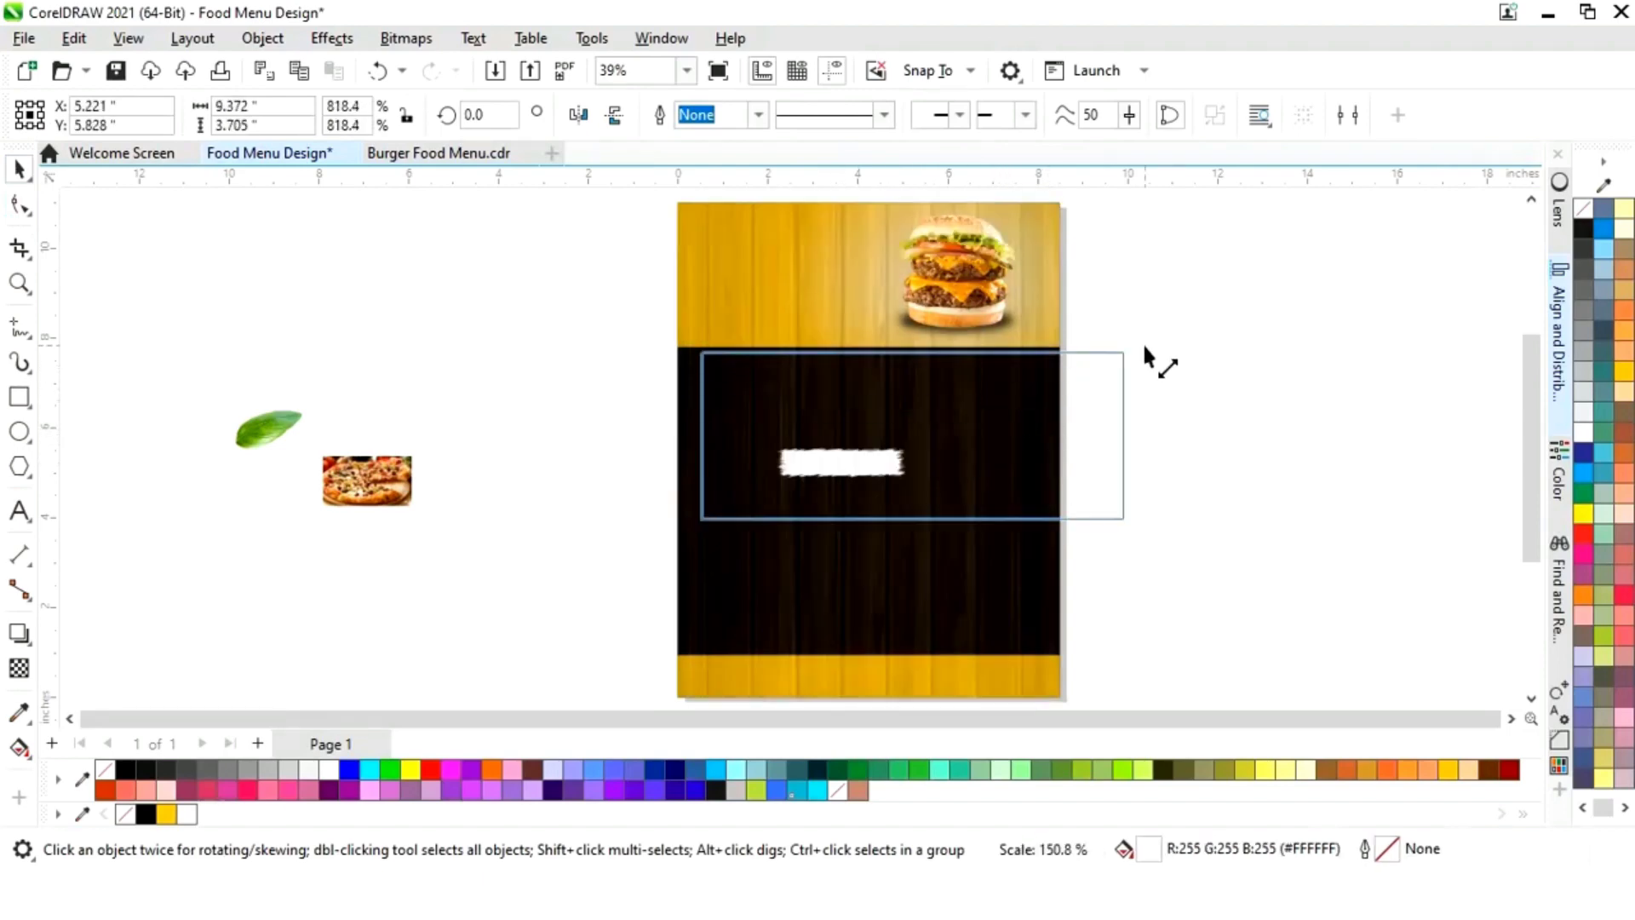
pyautogui.moveTo(952, 438); pyautogui.dragTo(911, 466)
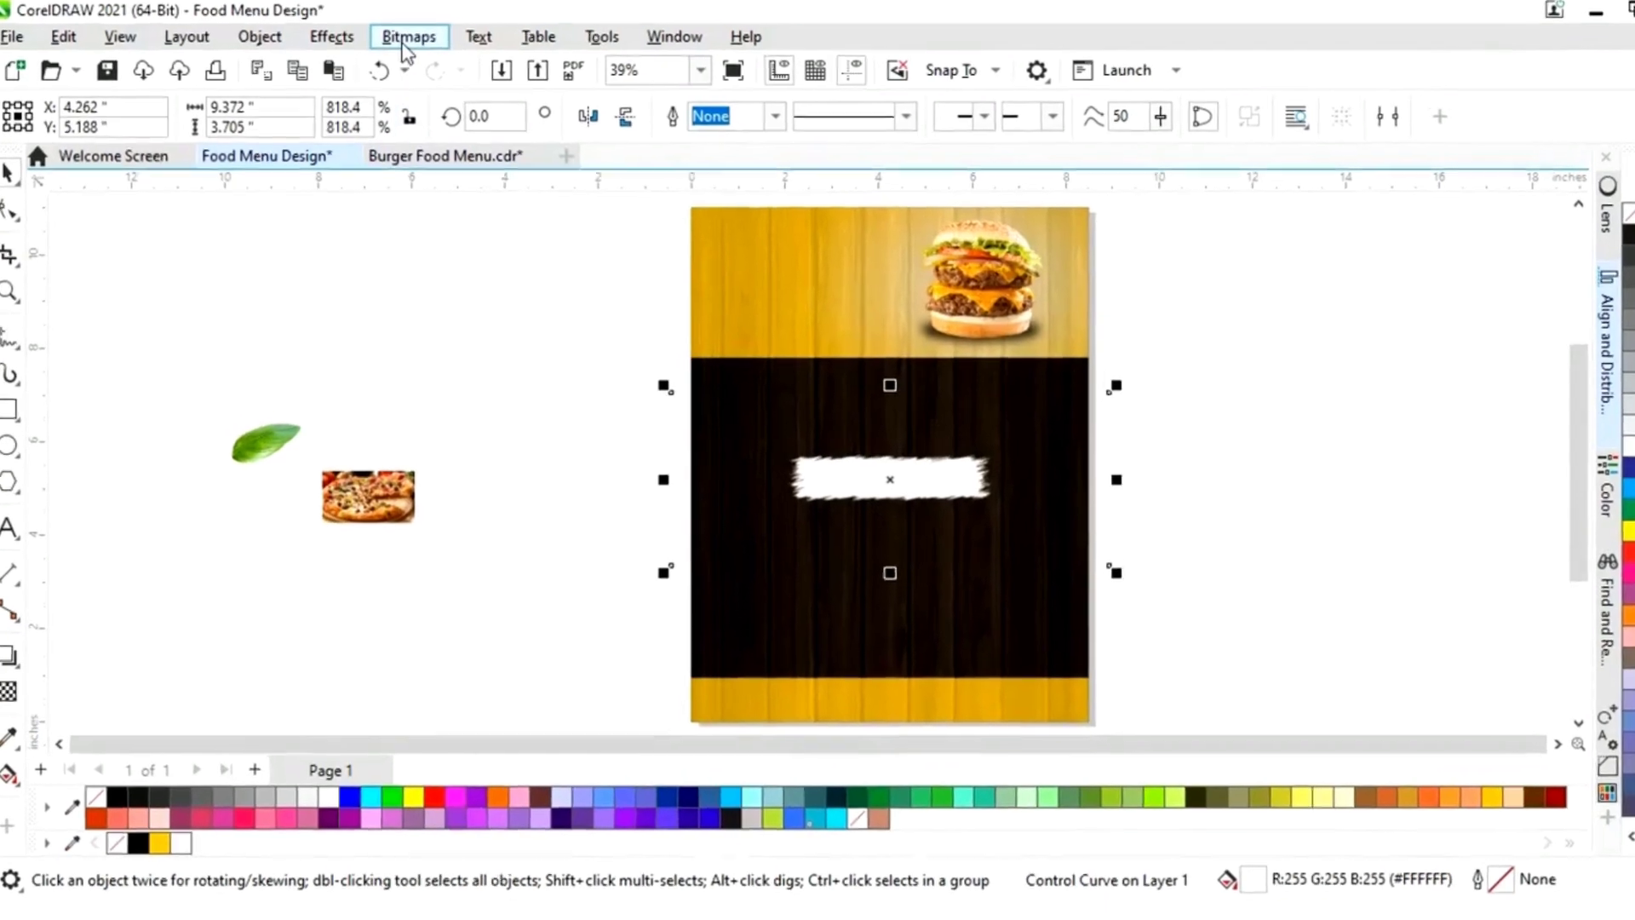
# Step: Convert the framed white shape to a 300 dpi CMYK bitmap with anti-aliasing and a transparent background
pyautogui.click(405, 38)
pyautogui.click(511, 65)
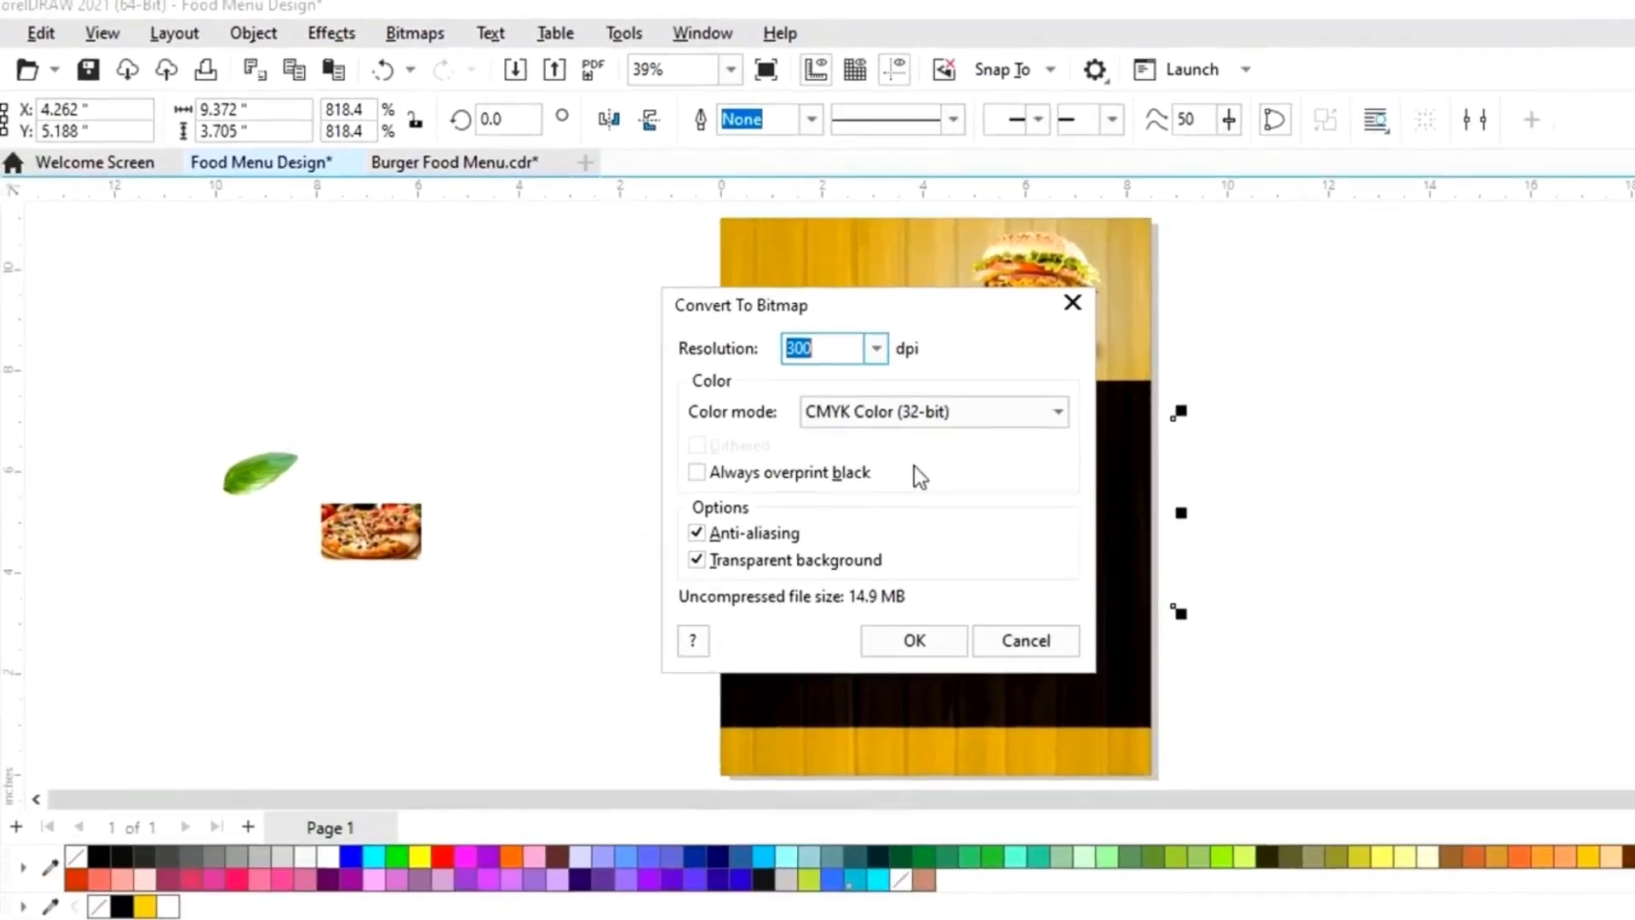
pyautogui.click(849, 577)
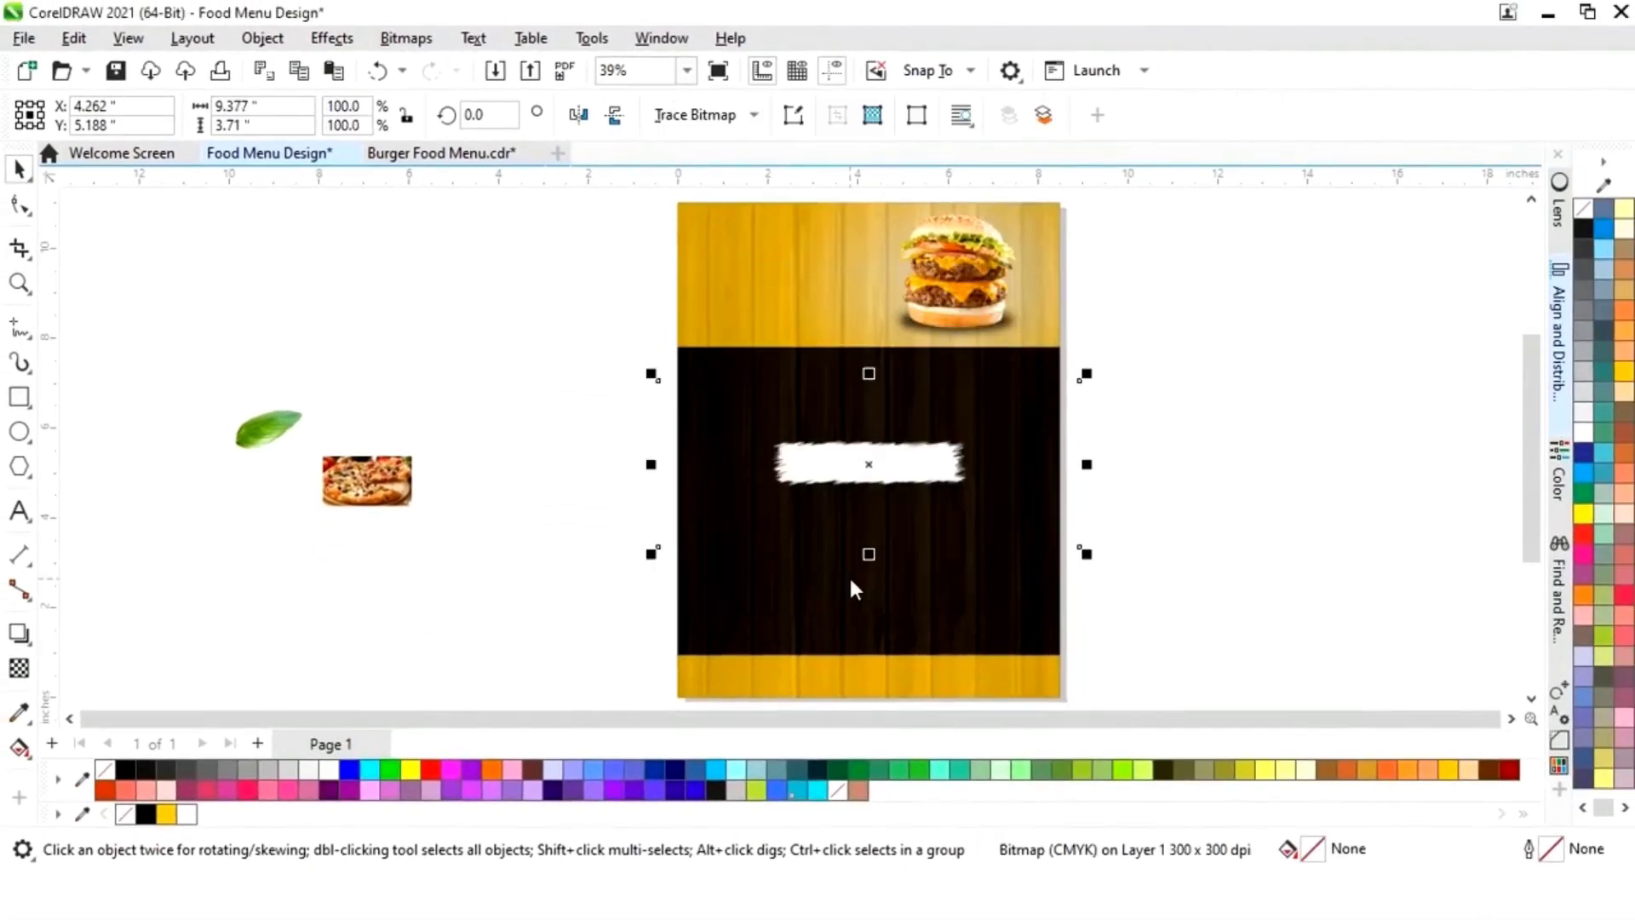
# Step: Crop the white bitmap to an area about 4.47 by 1.31 inches around its visible rough edges
pyautogui.click(21, 248)
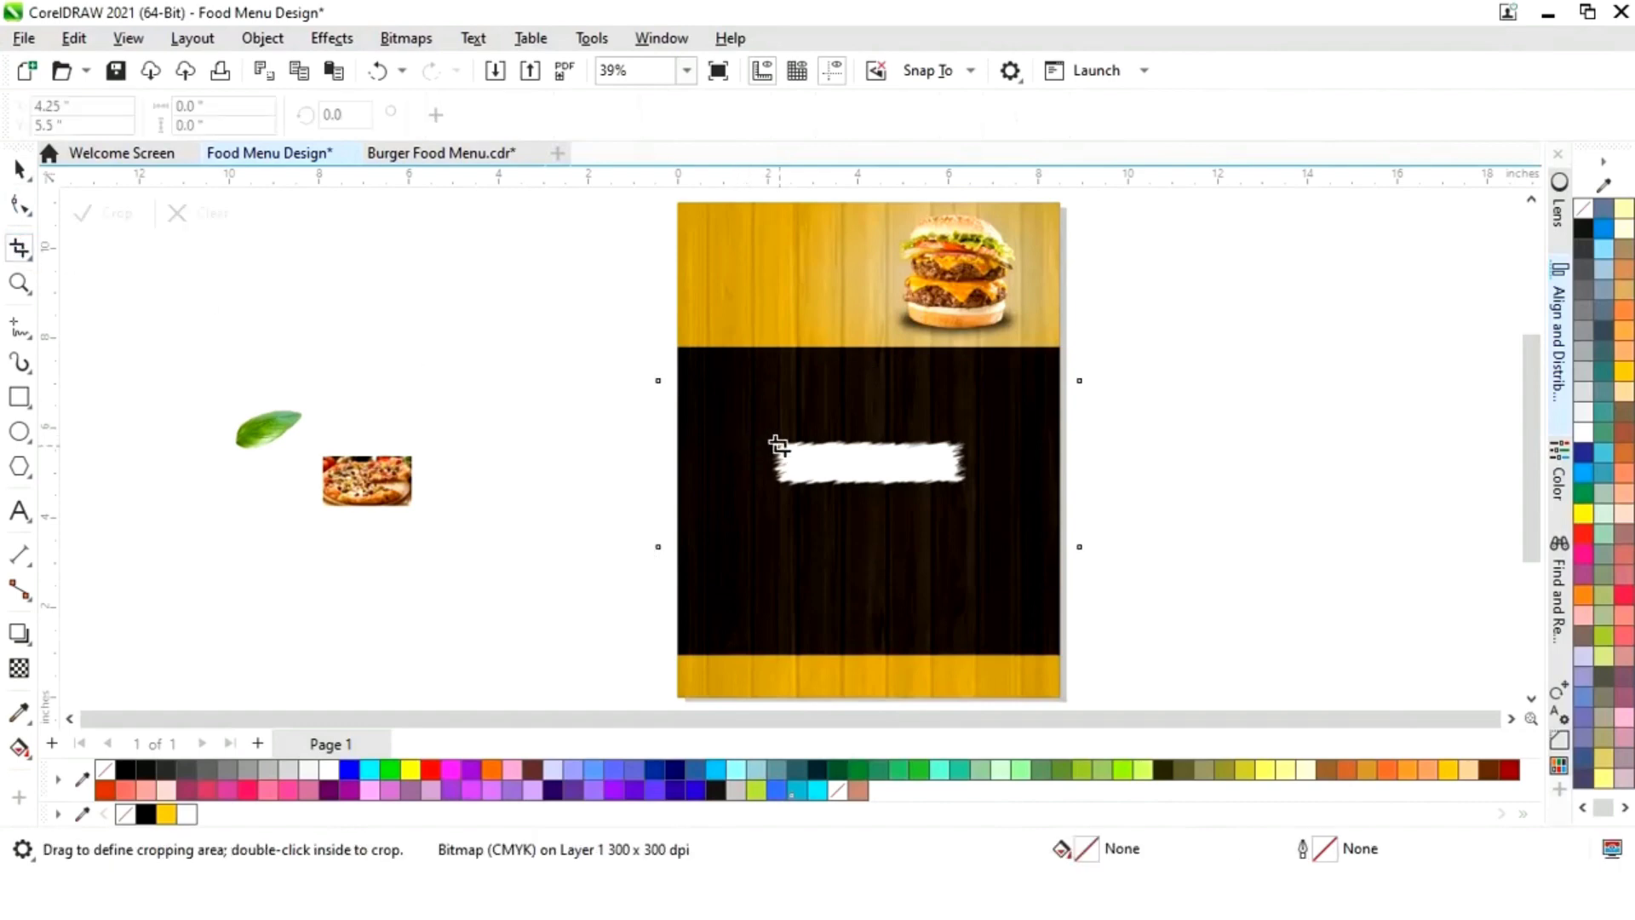
pyautogui.moveTo(768, 436)
pyautogui.mouseDown()
pyautogui.moveTo(985, 497)
pyautogui.moveTo(969, 494)
pyautogui.mouseUp()
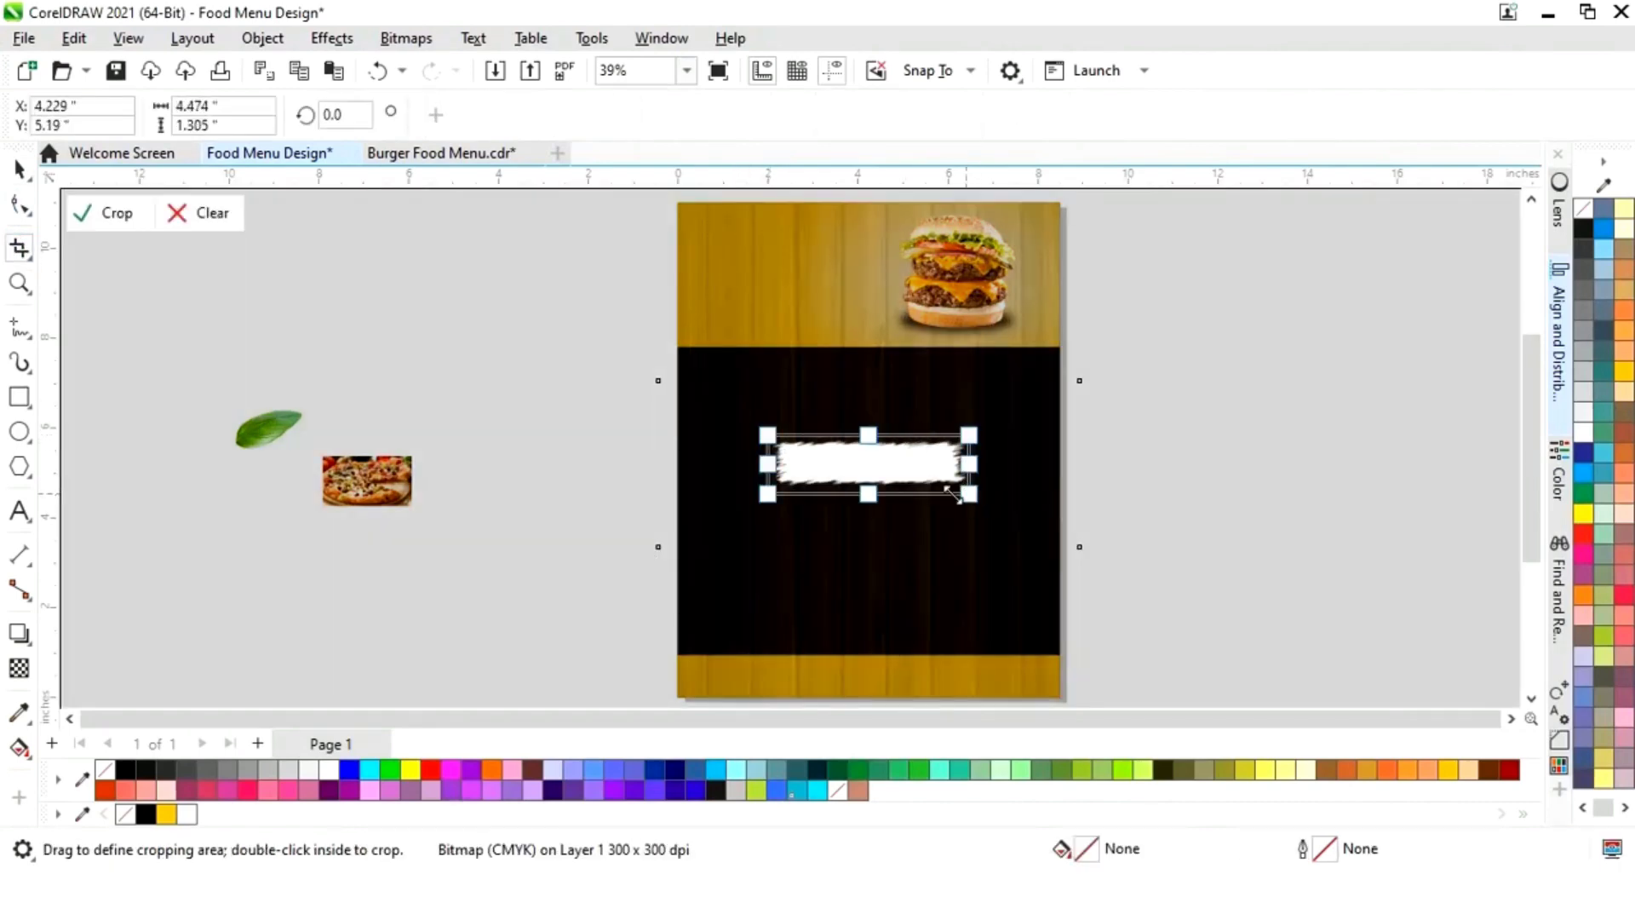
pyautogui.click(117, 212)
# Step: Move the rough-edged white shape to the upper yellow panel, rotate it about 13.3 degrees and build overlapping scaled-down copies beside the burger
pyautogui.click(17, 170)
pyautogui.click(383, 333)
pyautogui.moveTo(856, 494)
pyautogui.mouseDown()
pyautogui.moveTo(880, 467)
pyautogui.moveTo(912, 467)
pyautogui.moveTo(836, 278)
pyautogui.moveTo(890, 289)
pyautogui.moveTo(905, 240)
pyautogui.moveTo(872, 228)
pyautogui.moveTo(780, 283)
pyautogui.moveTo(823, 319)
pyautogui.moveTo(788, 295)
pyautogui.mouseUp()
pyautogui.click(846, 273)
pyautogui.click(1252, 334)
pyautogui.click(834, 273)
pyautogui.press('Escape')
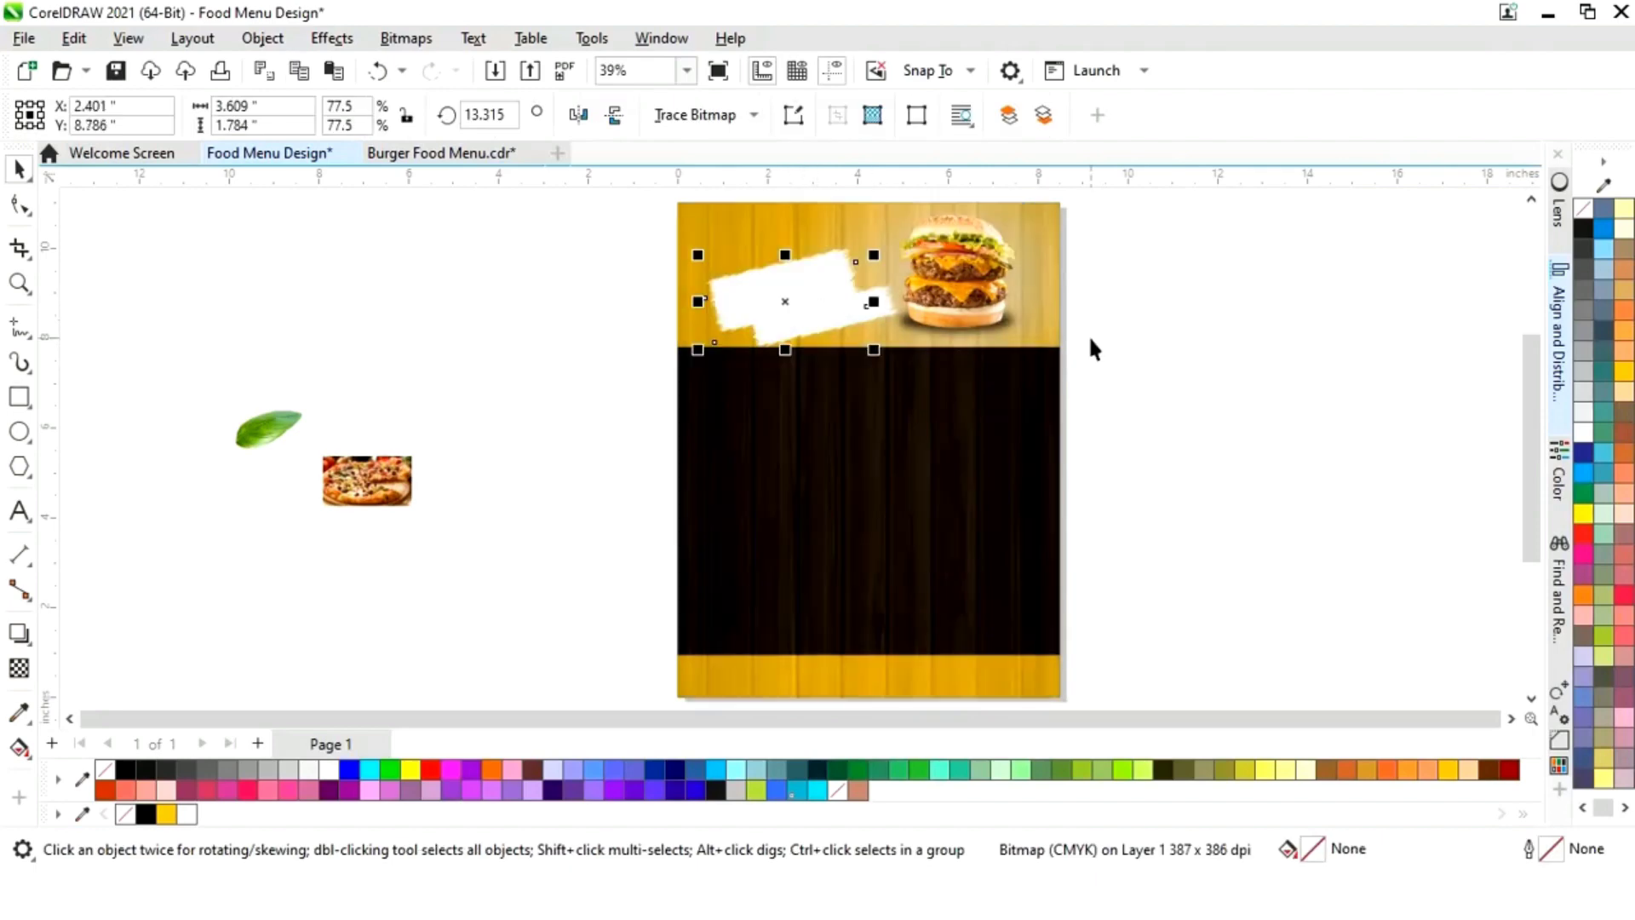
# Step: Reposition the overlapping rough-edged white shapes so they form one staggered heading backdrop on the yellow panel
pyautogui.click(1175, 318)
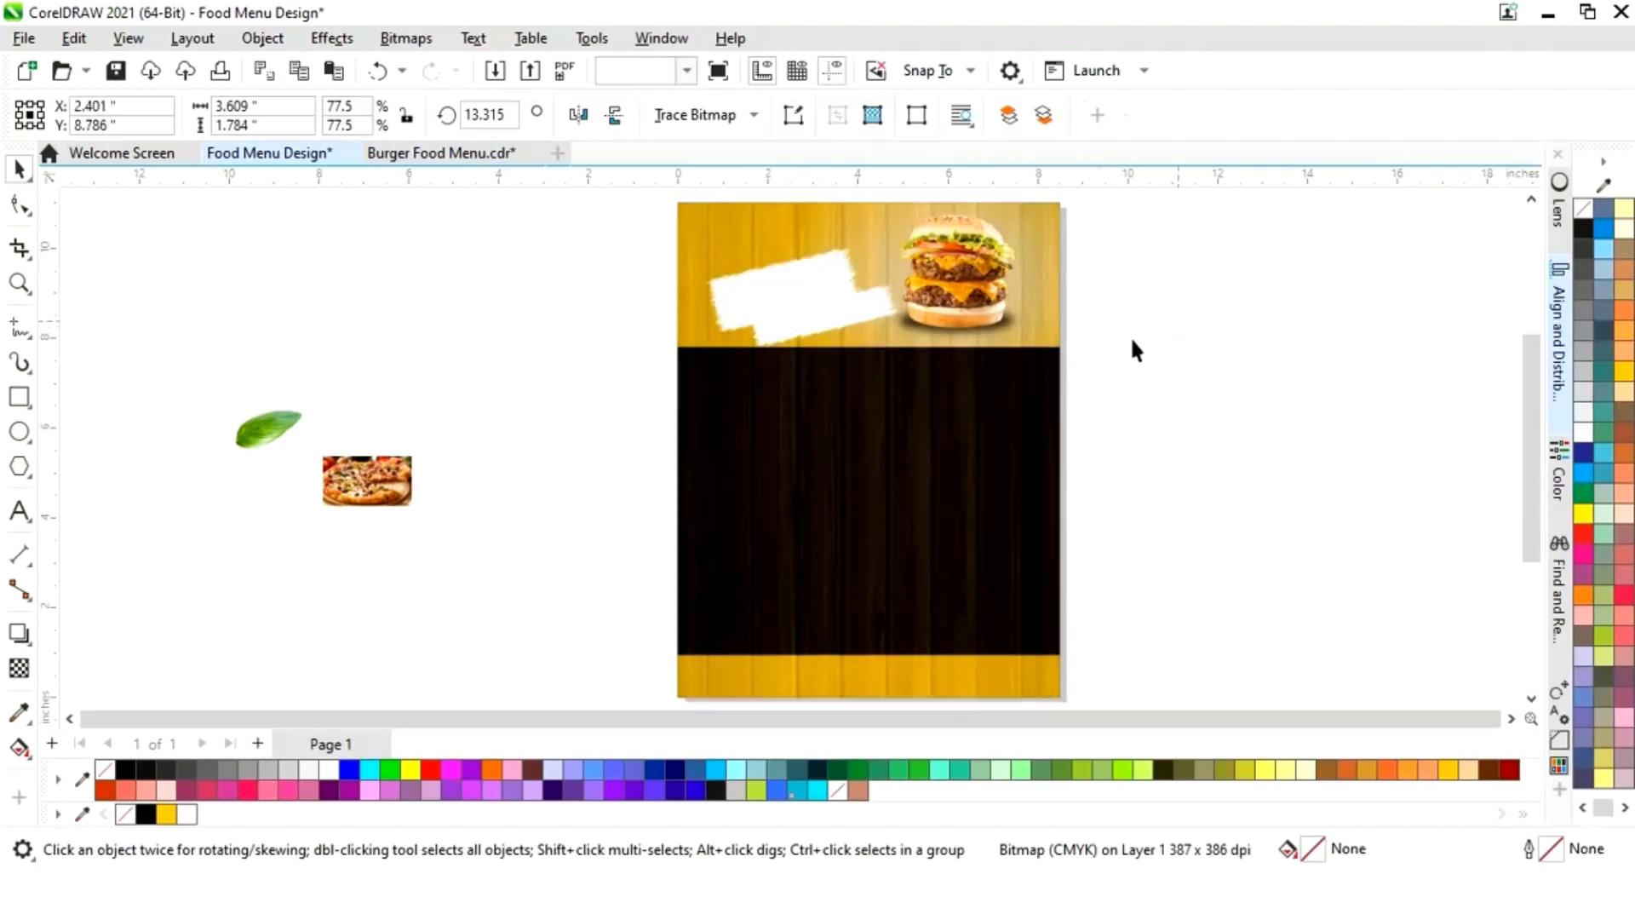
pyautogui.moveTo(748, 316)
pyautogui.mouseDown()
pyautogui.moveTo(761, 311)
pyautogui.moveTo(744, 274)
pyautogui.mouseUp()
pyautogui.moveTo(609, 374)
pyautogui.mouseDown()
pyautogui.moveTo(945, 270)
pyautogui.moveTo(950, 234)
pyautogui.moveTo(904, 242)
pyautogui.mouseUp()
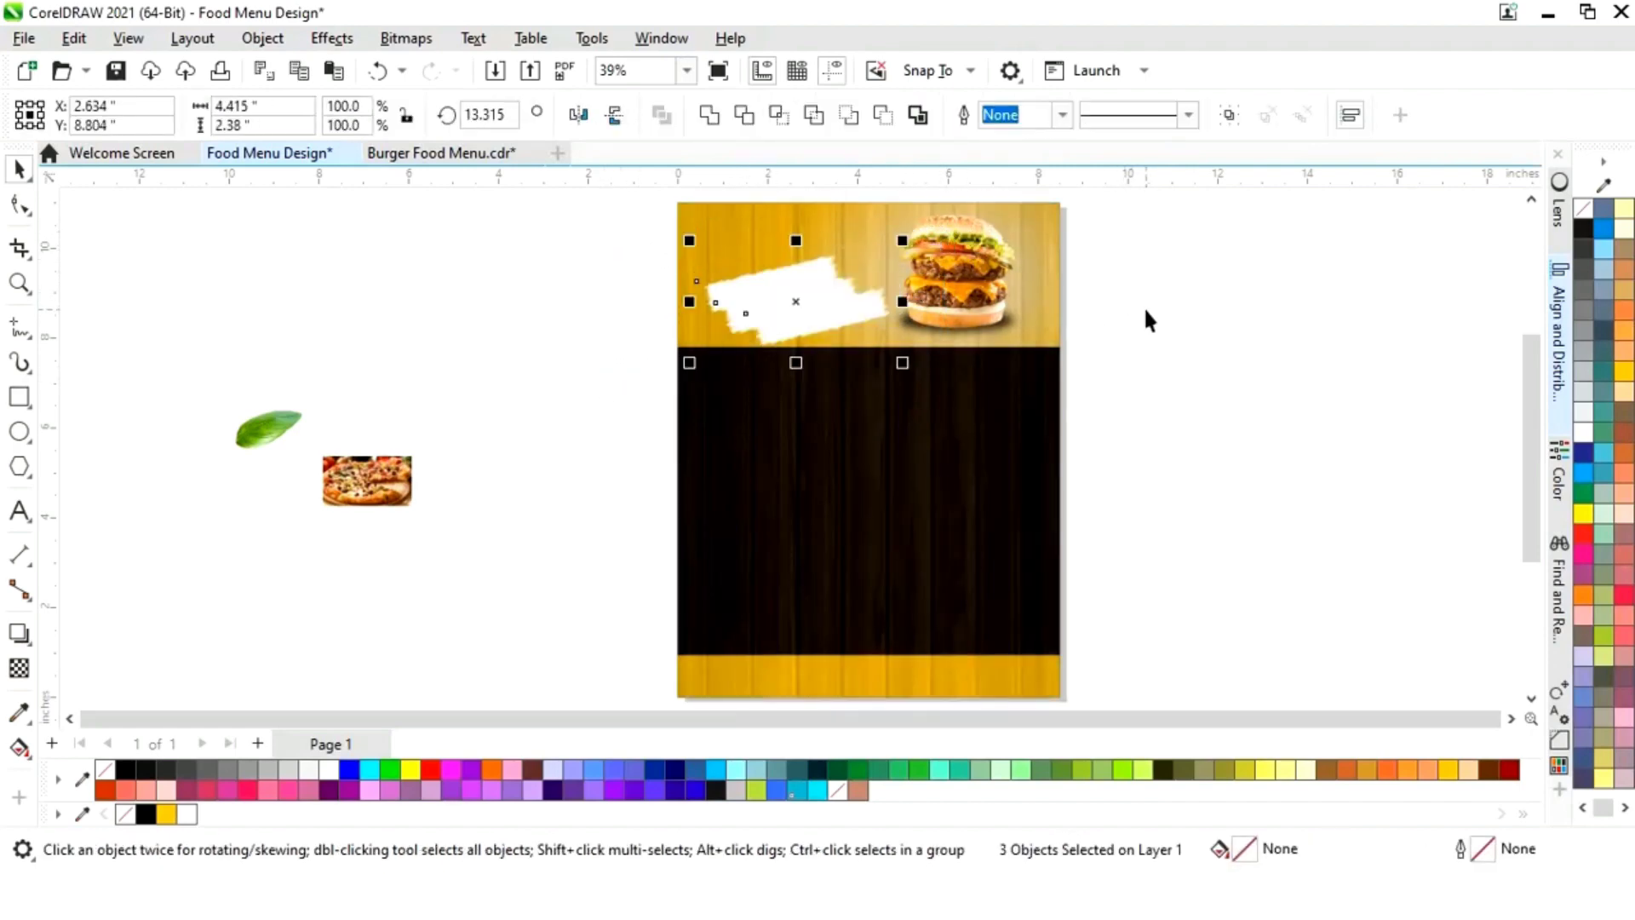
pyautogui.click(1204, 344)
pyautogui.click(800, 327)
pyautogui.moveTo(819, 349); pyautogui.dragTo(820, 353)
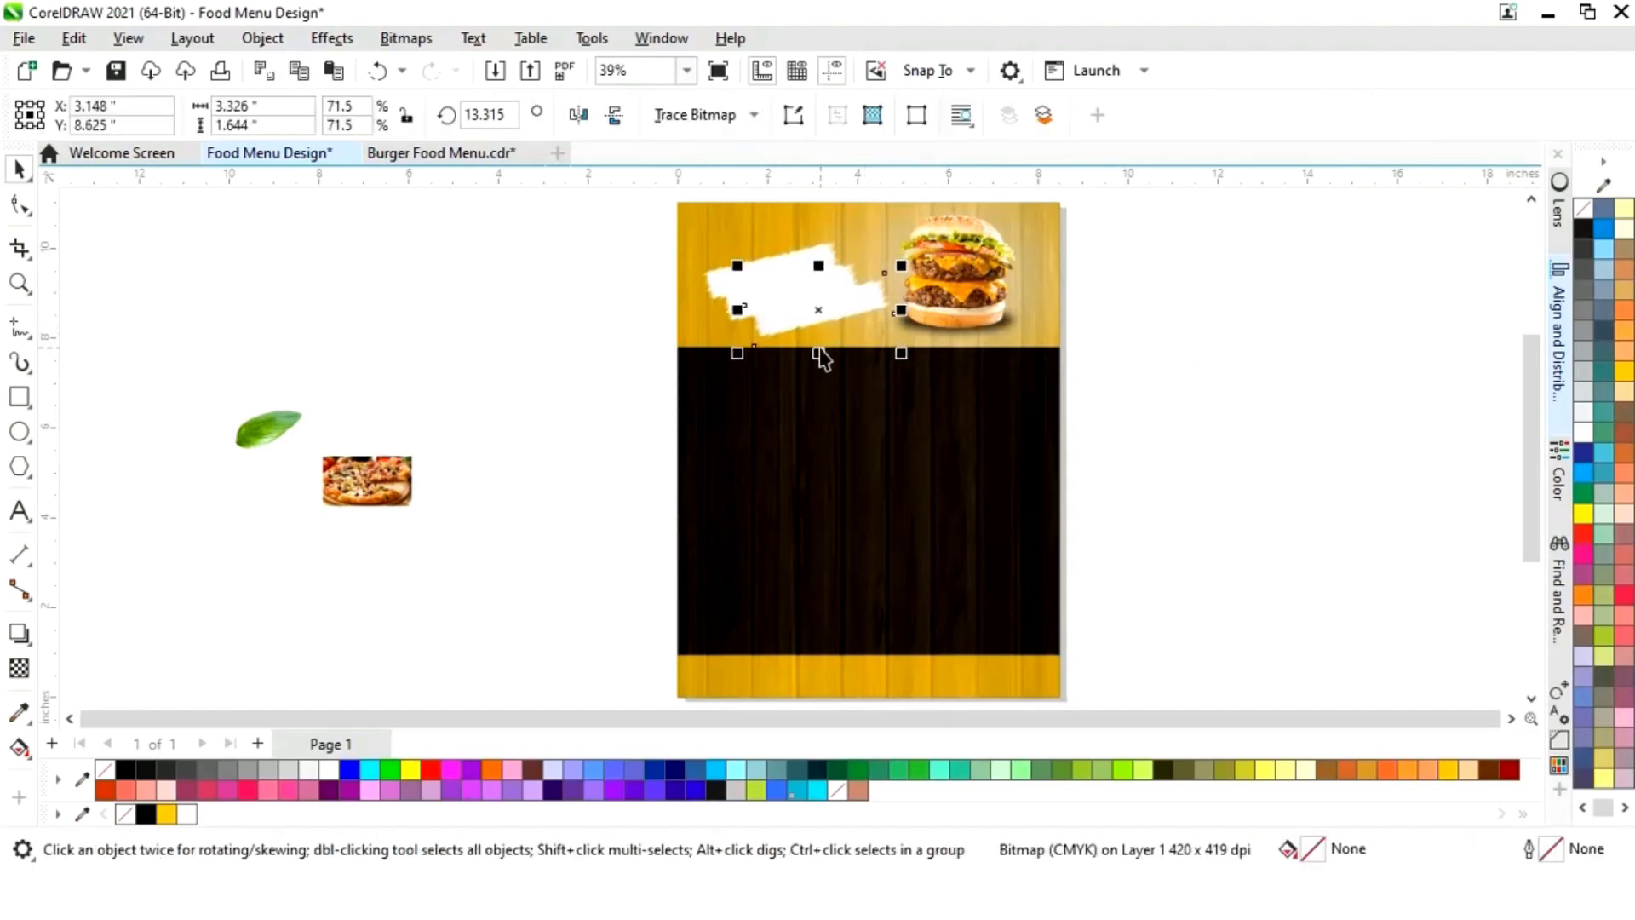
pyautogui.click(1098, 375)
pyautogui.moveTo(748, 307)
pyautogui.mouseDown()
pyautogui.moveTo(781, 340)
pyautogui.moveTo(770, 318)
pyautogui.moveTo(865, 345)
pyautogui.mouseUp()
pyautogui.click(1256, 344)
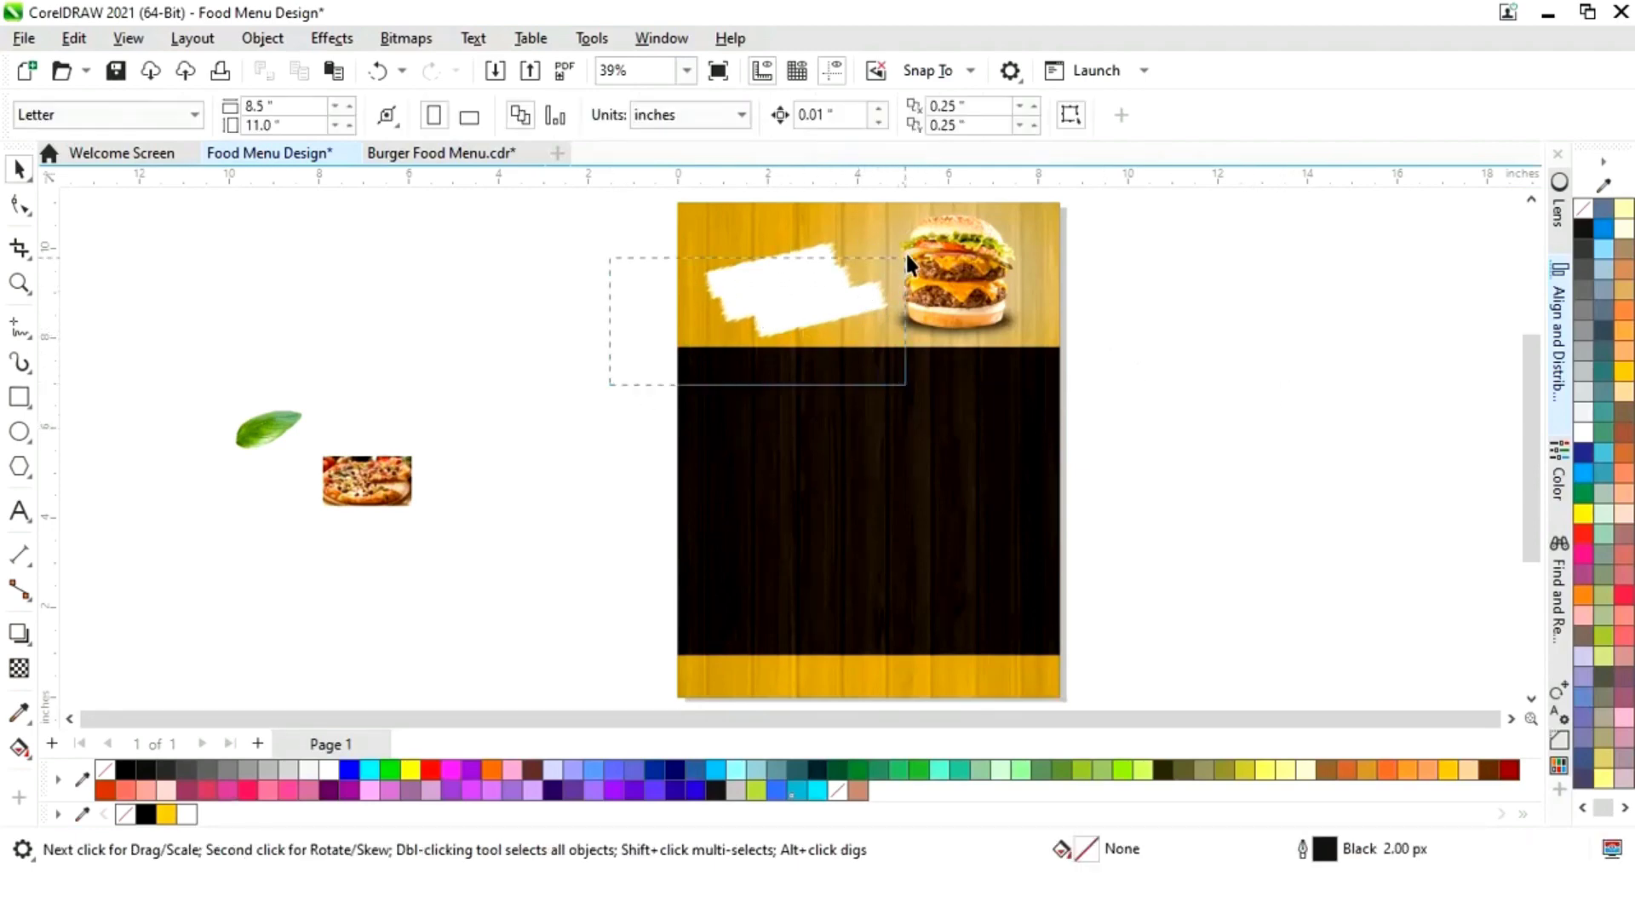
pyautogui.moveTo(900, 274); pyautogui.dragTo(894, 274)
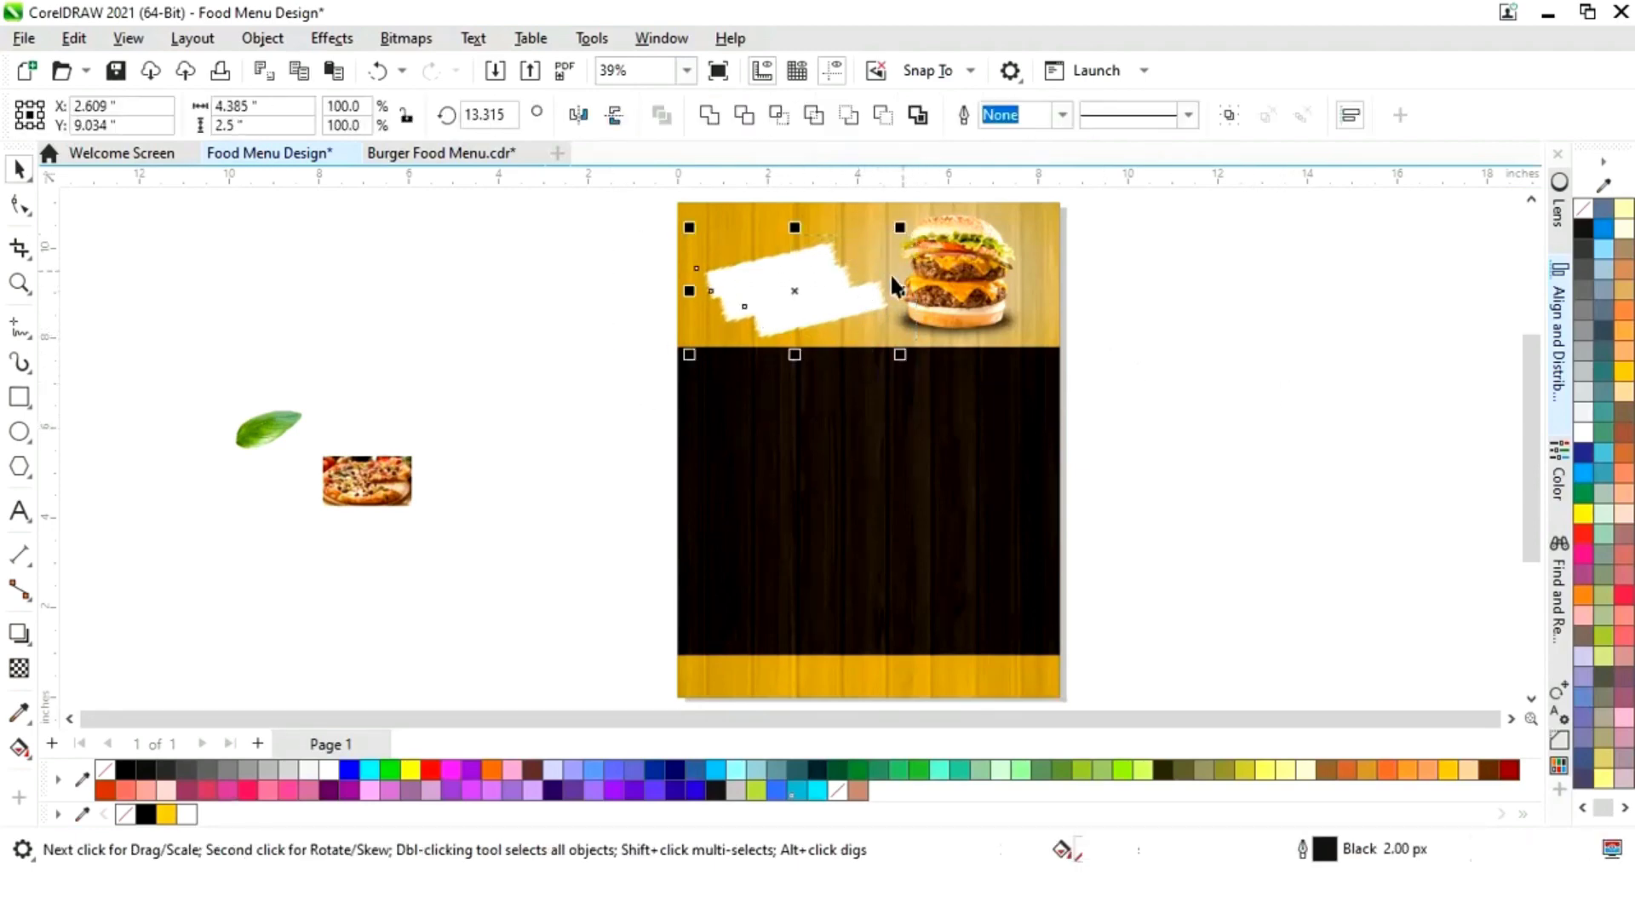
pyautogui.click(1146, 340)
# Step: Place the basil leaf at the white backdrop's upper right corner, about 0.82 by 0.89 inches and rotated about 59.5 degrees
pyautogui.click(263, 436)
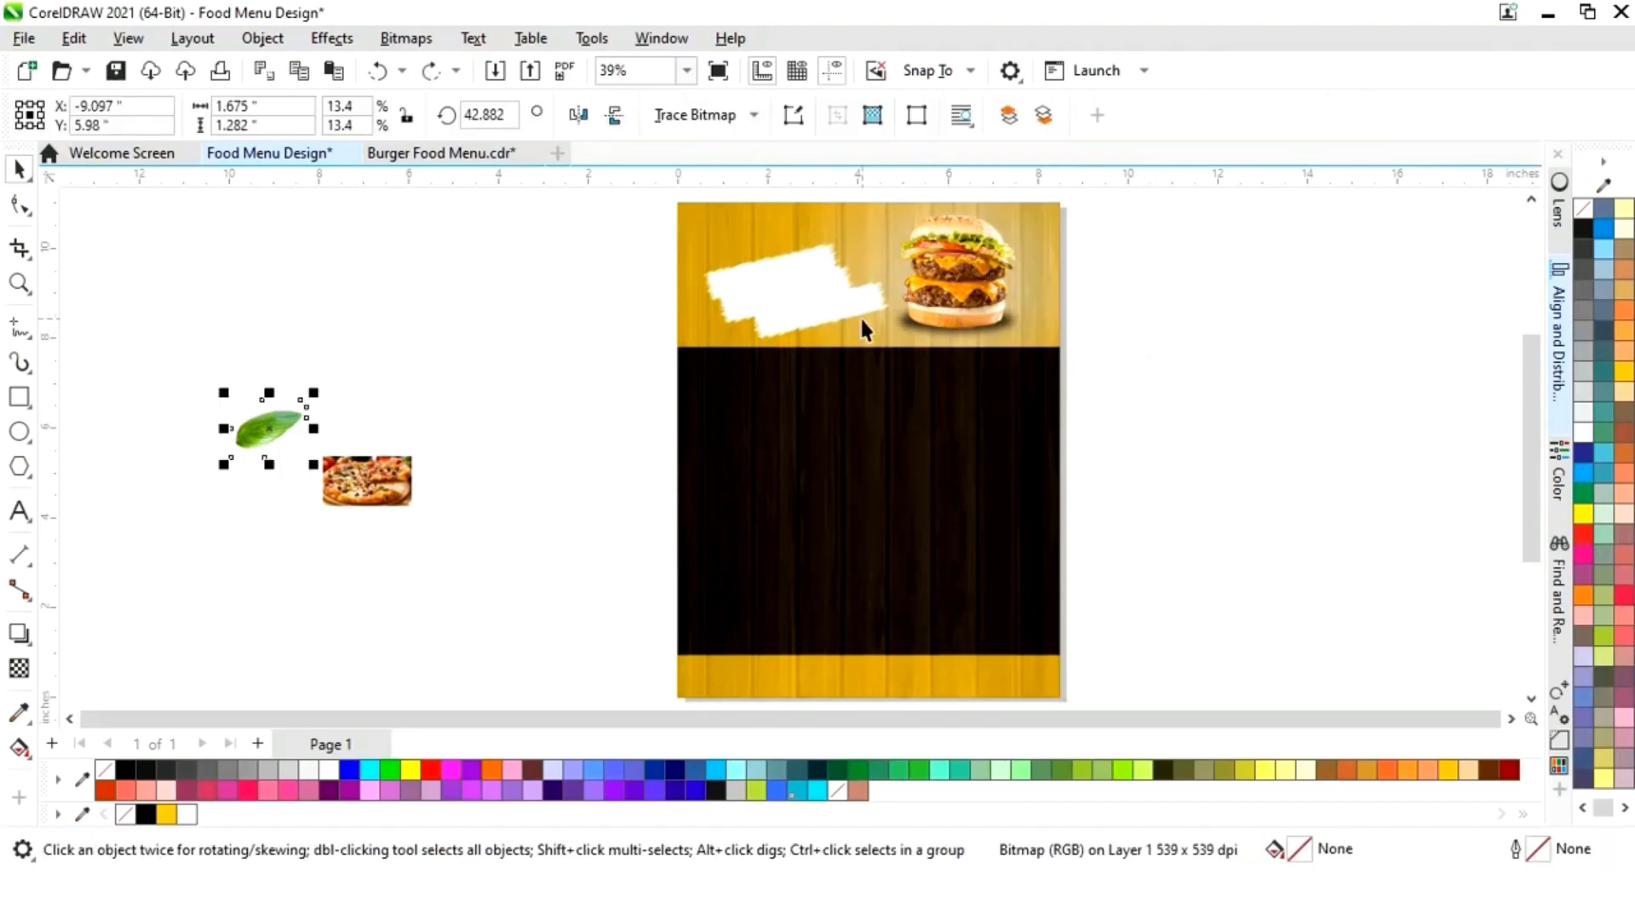
pyautogui.hotkey('ctrl', 'Home')
pyautogui.click(451, 473)
pyautogui.click(265, 430)
pyautogui.click(268, 430)
pyautogui.click(264, 426)
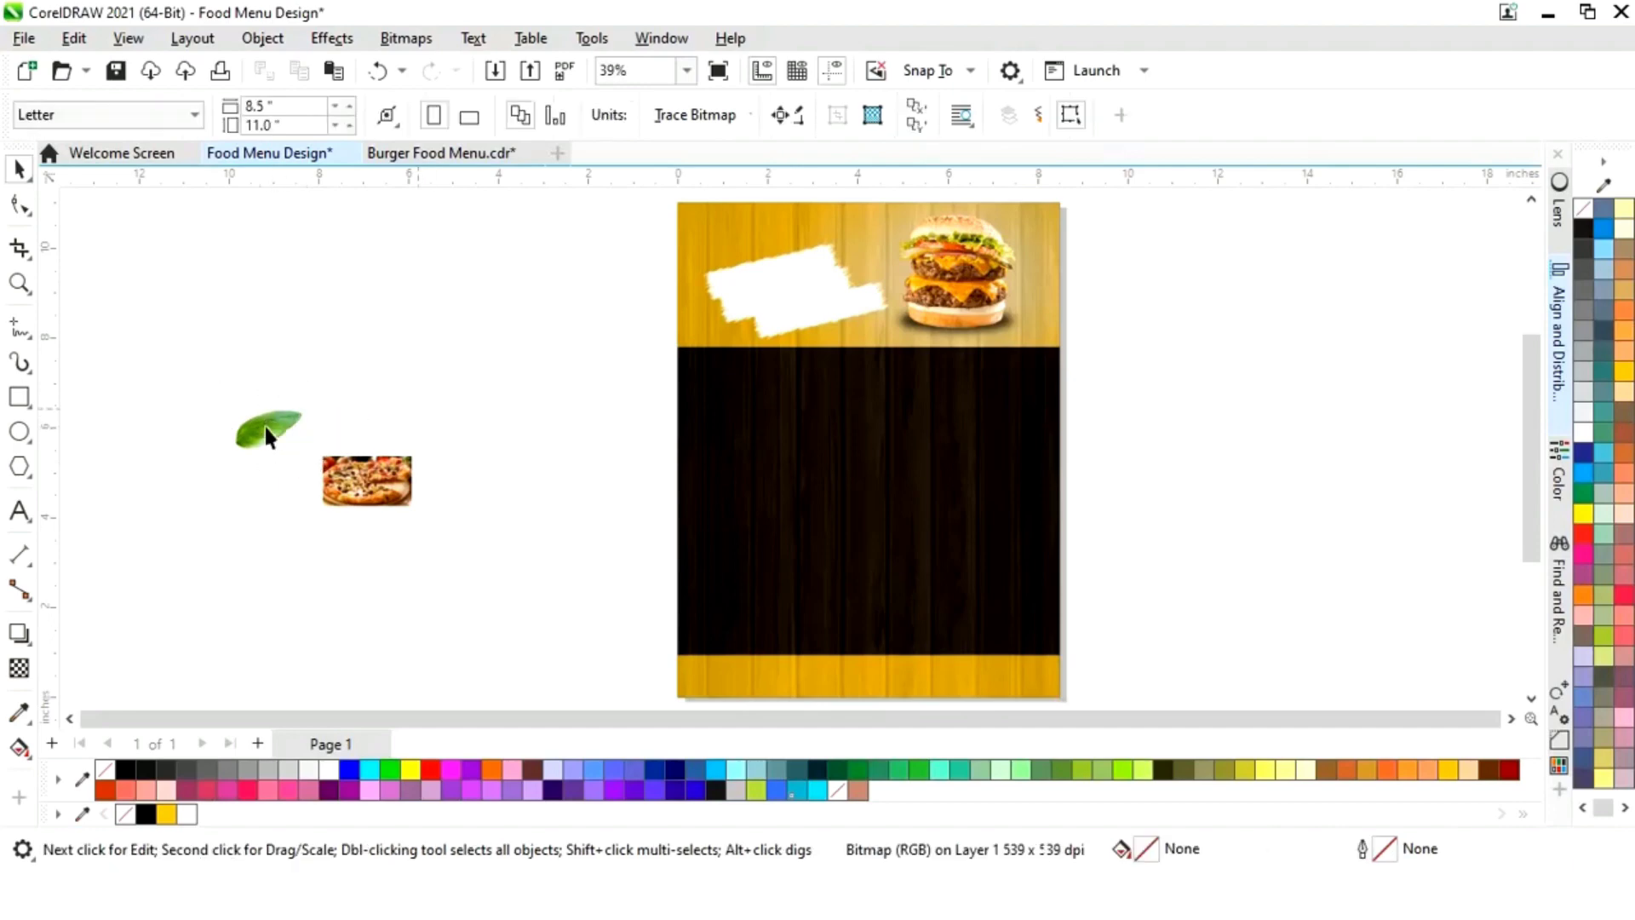
pyautogui.moveTo(266, 428)
pyautogui.mouseDown()
pyautogui.moveTo(795, 304)
pyautogui.moveTo(857, 227)
pyautogui.mouseUp()
pyautogui.click(867, 192)
pyautogui.click(835, 242)
pyautogui.moveTo(916, 316); pyautogui.dragTo(714, 201)
pyautogui.press('space')
pyautogui.moveTo(852, 437); pyautogui.dragTo(908, 366)
pyautogui.moveTo(1005, 264); pyautogui.dragTo(965, 300)
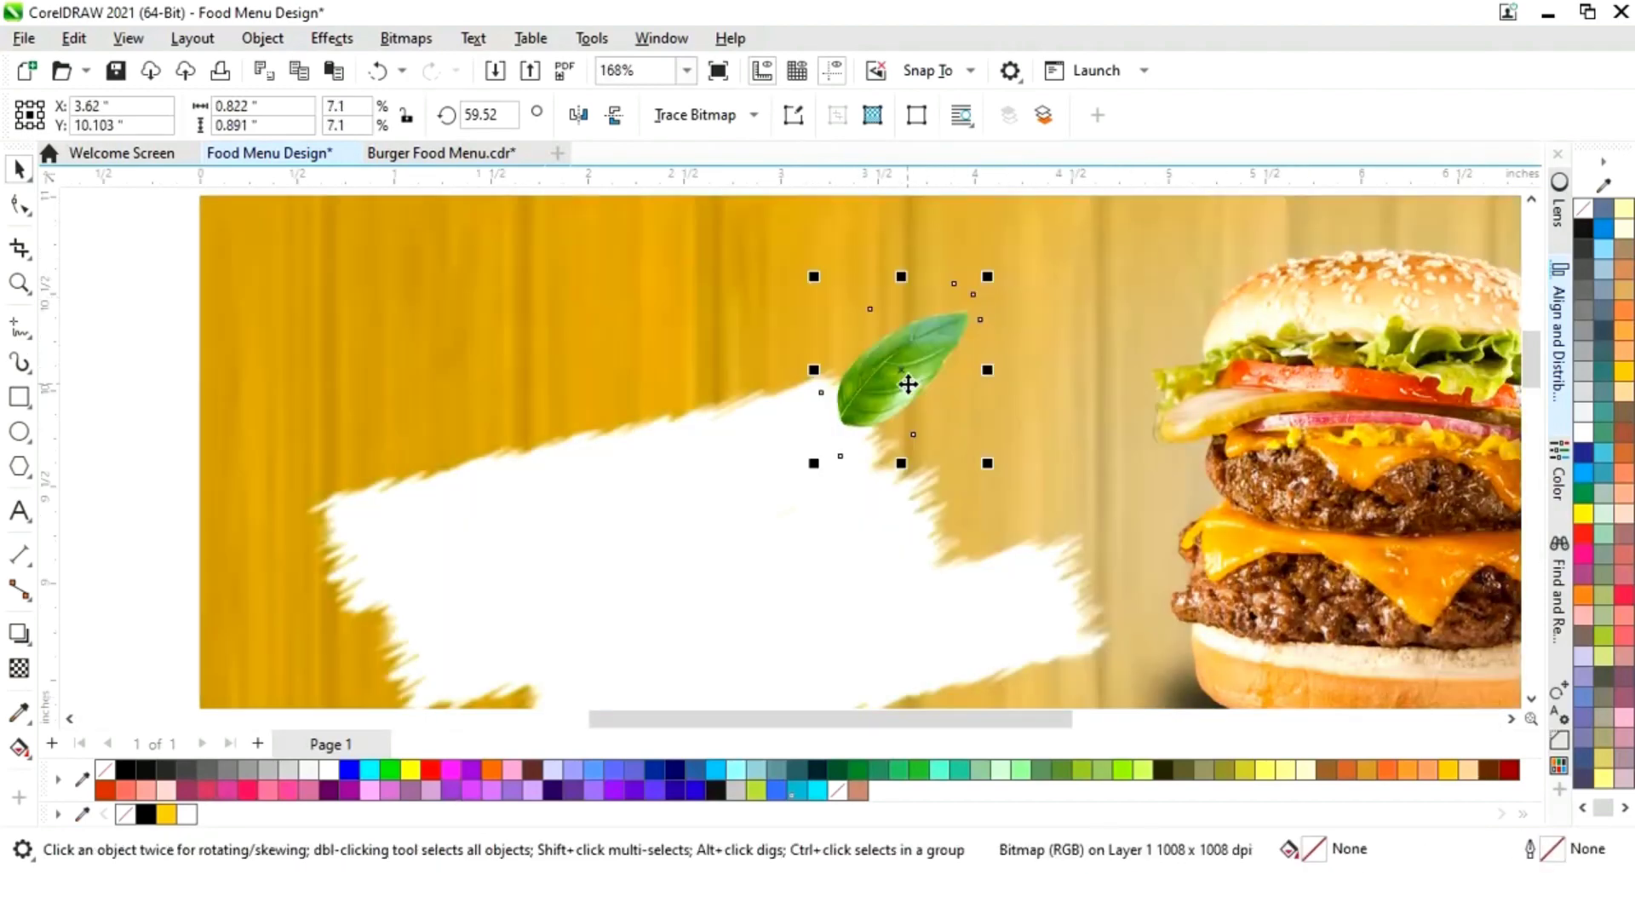
# Step: Duplicate the basil leaf slightly up and to the left, and rotate the copy to about 87 degrees
pyautogui.moveTo(906, 380); pyautogui.dragTo(868, 347)
pyautogui.rightClick(868, 347)
pyautogui.click(869, 346)
pyautogui.moveTo(918, 271); pyautogui.dragTo(899, 218)
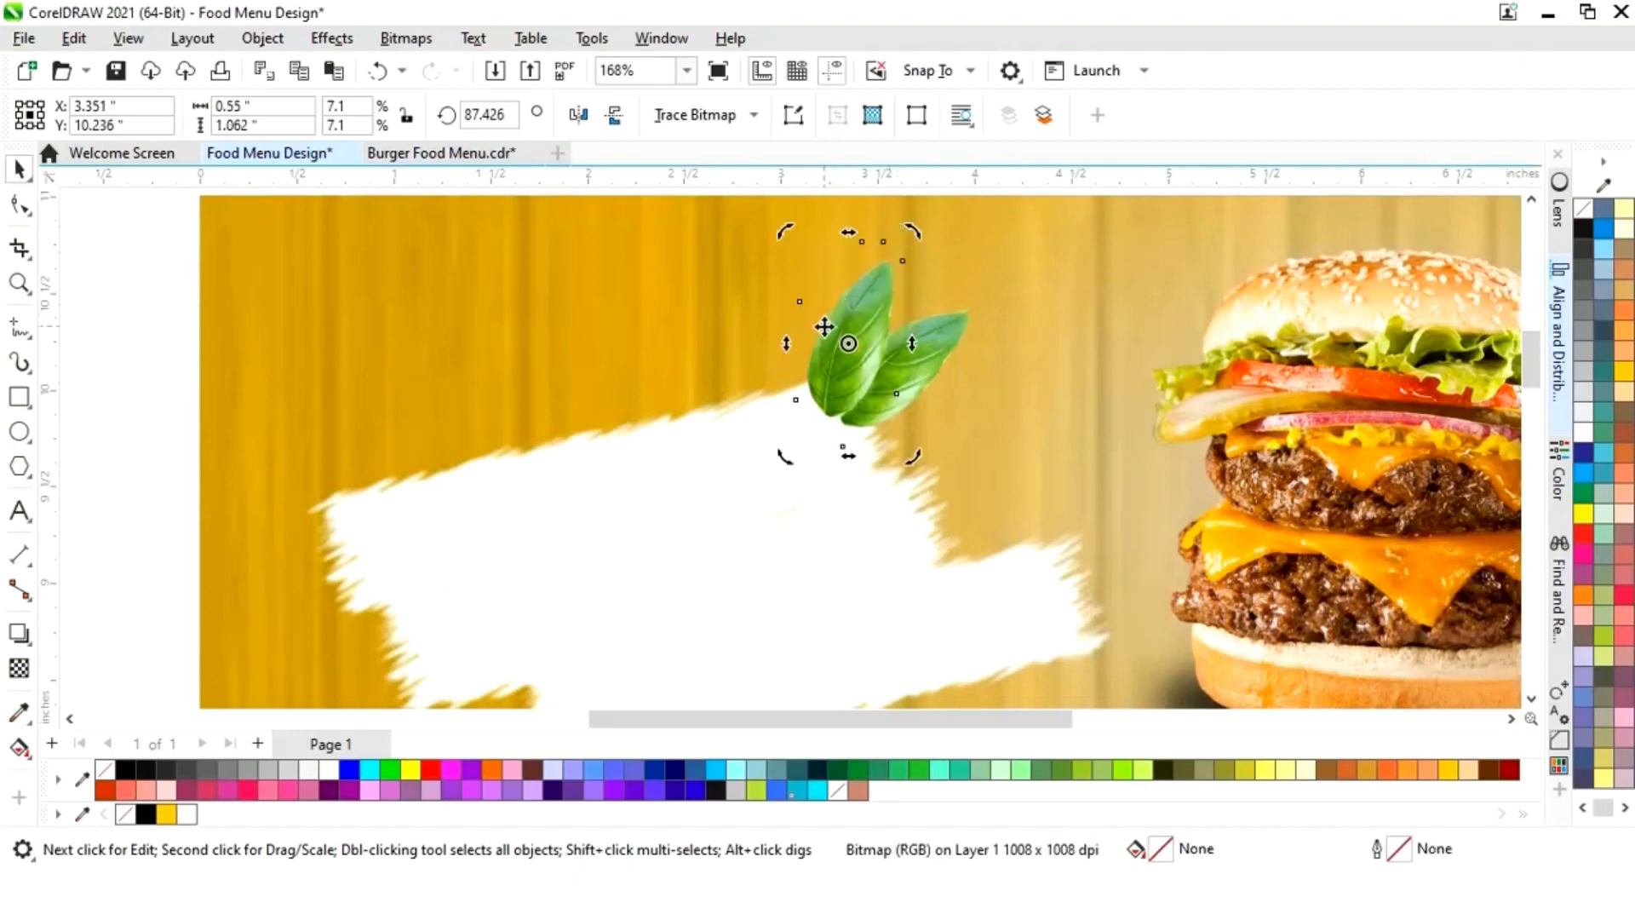
pyautogui.click(157, 449)
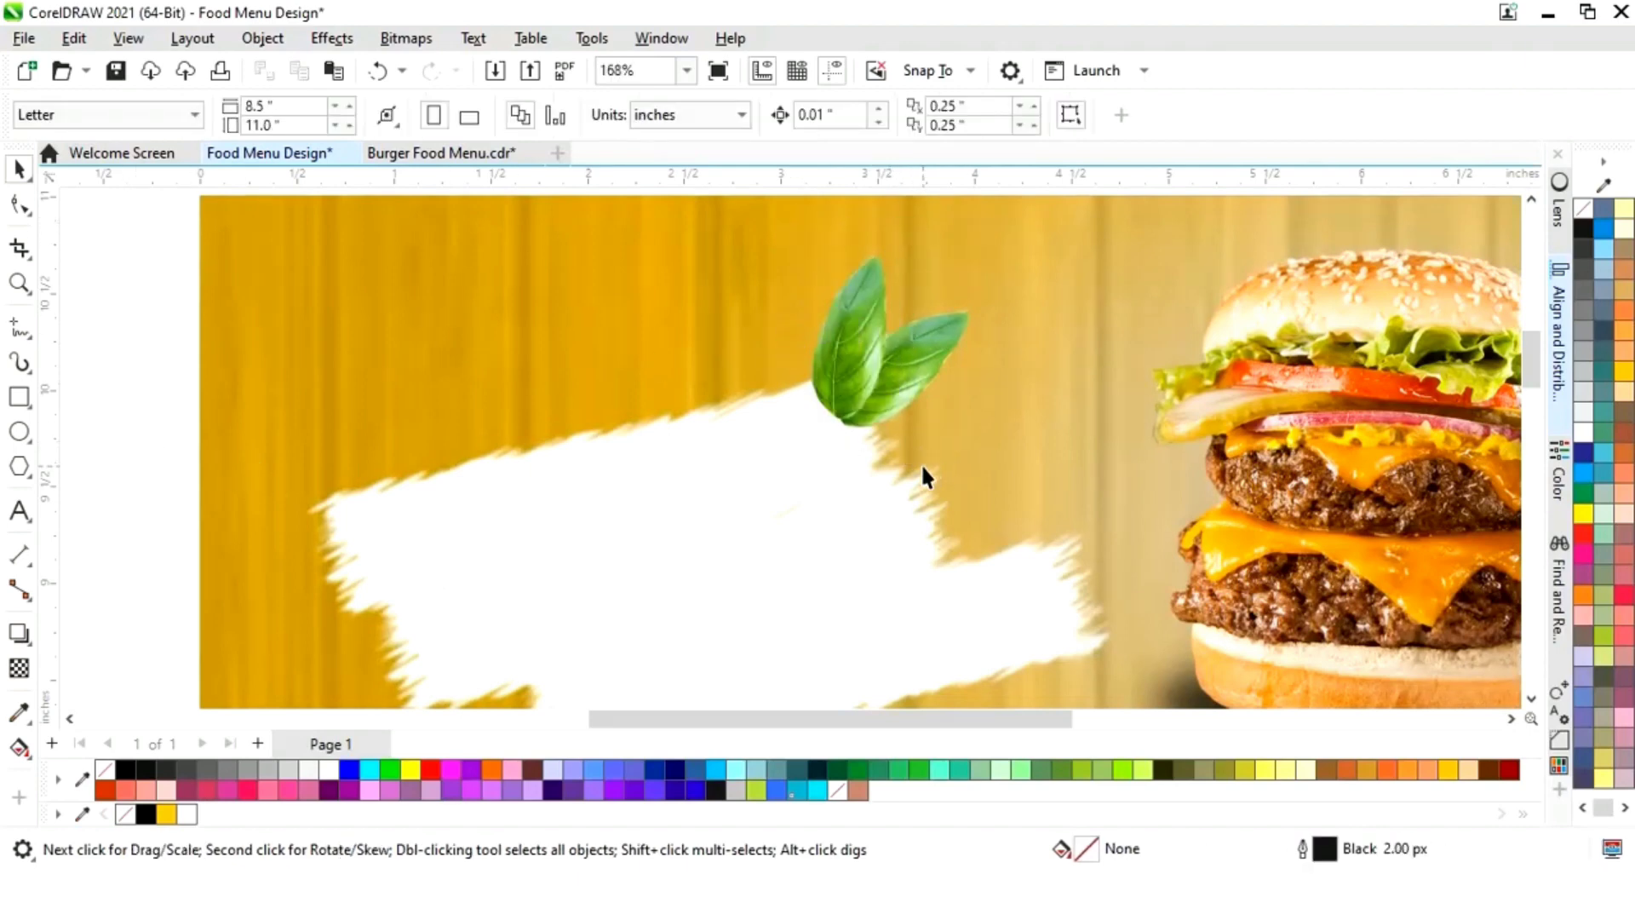
# Step: Add a smaller rotated copy of the basil leaf at the white backdrop's lower left corner
pyautogui.press('F4')
pyautogui.moveTo(937, 241); pyautogui.dragTo(860, 324)
pyautogui.click(828, 318)
pyautogui.press('space')
pyautogui.click(686, 375)
pyautogui.moveTo(637, 312); pyautogui.dragTo(688, 464)
pyautogui.moveTo(697, 383); pyautogui.dragTo(709, 418)
pyautogui.moveTo(620, 509); pyautogui.dragTo(658, 467)
pyautogui.moveTo(742, 400)
pyautogui.mouseDown()
pyautogui.moveTo(733, 389)
pyautogui.moveTo(715, 418)
pyautogui.mouseUp()
pyautogui.press('F3')
pyautogui.click(1219, 409)
pyautogui.hotkey('shift', 'F4')
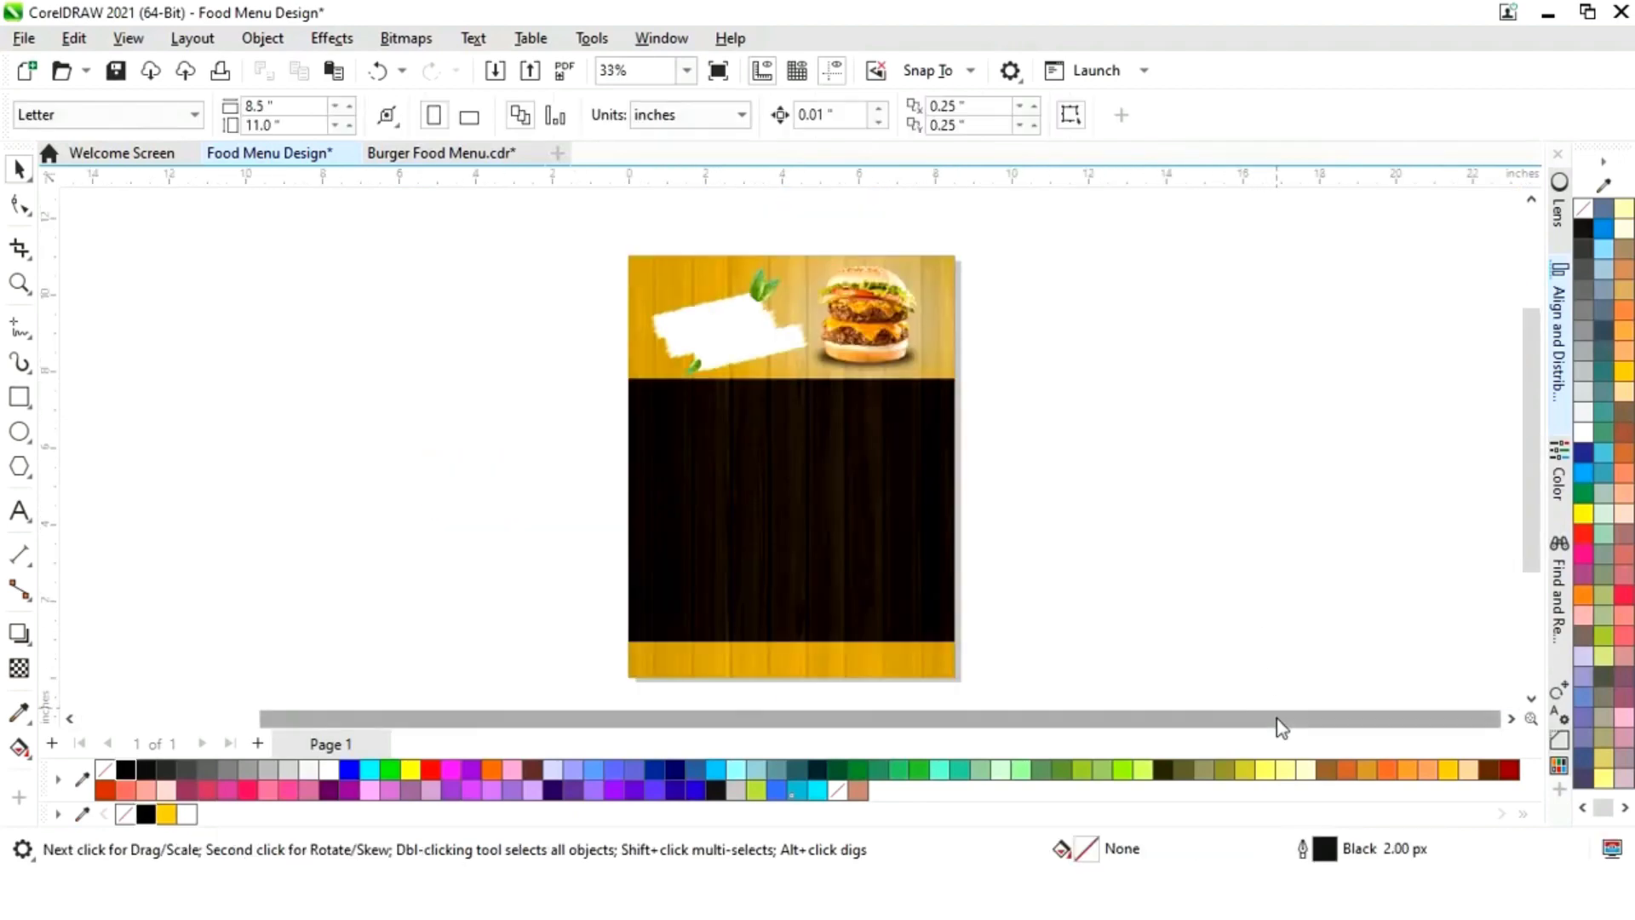
# Step: Move the logo, the menu texts and the pizza image from the far pasteboard to just beside the page
pyautogui.moveTo(1276, 718); pyautogui.dragTo(1040, 721)
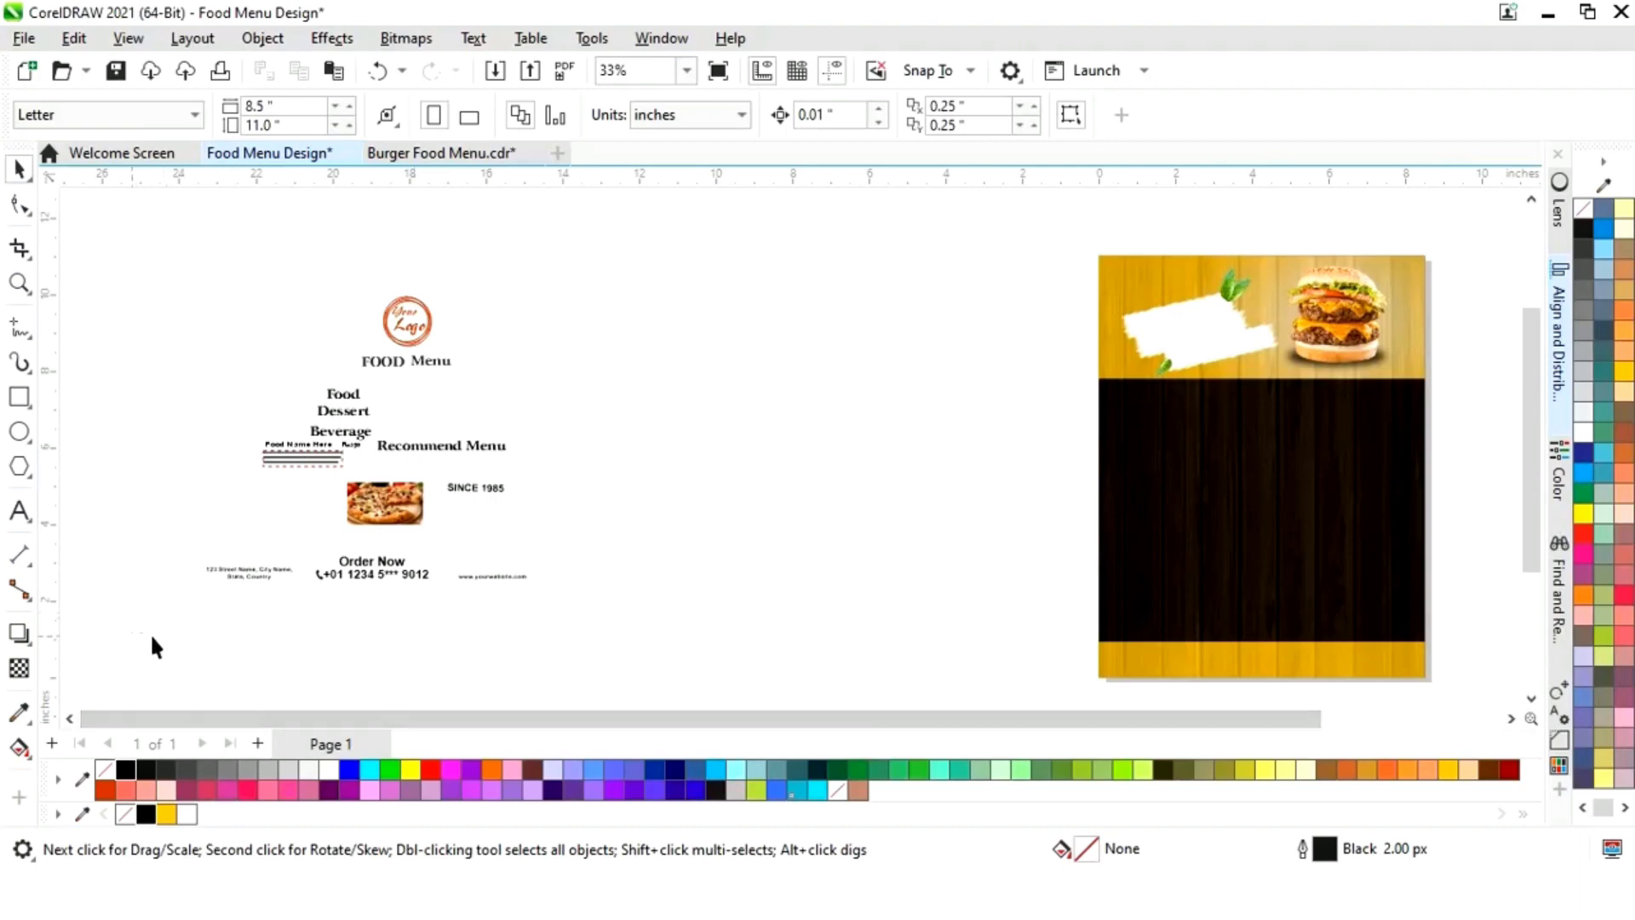
pyautogui.moveTo(611, 259); pyautogui.dragTo(613, 257)
pyautogui.moveTo(389, 453); pyautogui.dragTo(915, 483)
pyautogui.press('F4')
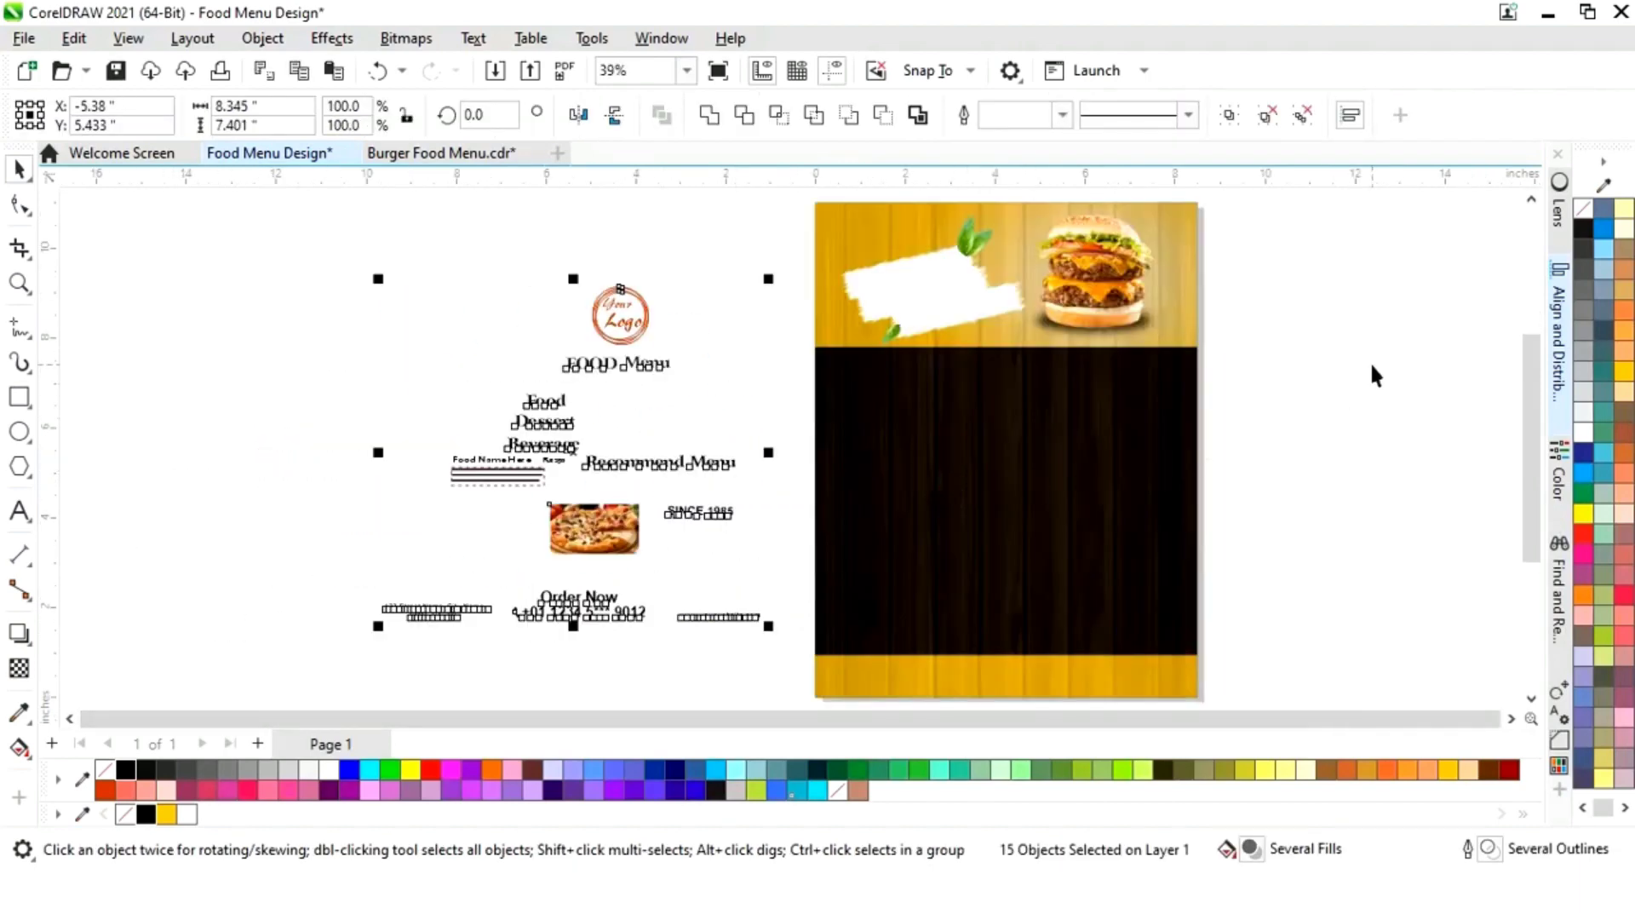
pyautogui.click(1371, 375)
# Step: Place the logo in the upper left corner of the yellow panel
pyautogui.click(620, 316)
pyautogui.moveTo(620, 316); pyautogui.dragTo(869, 249)
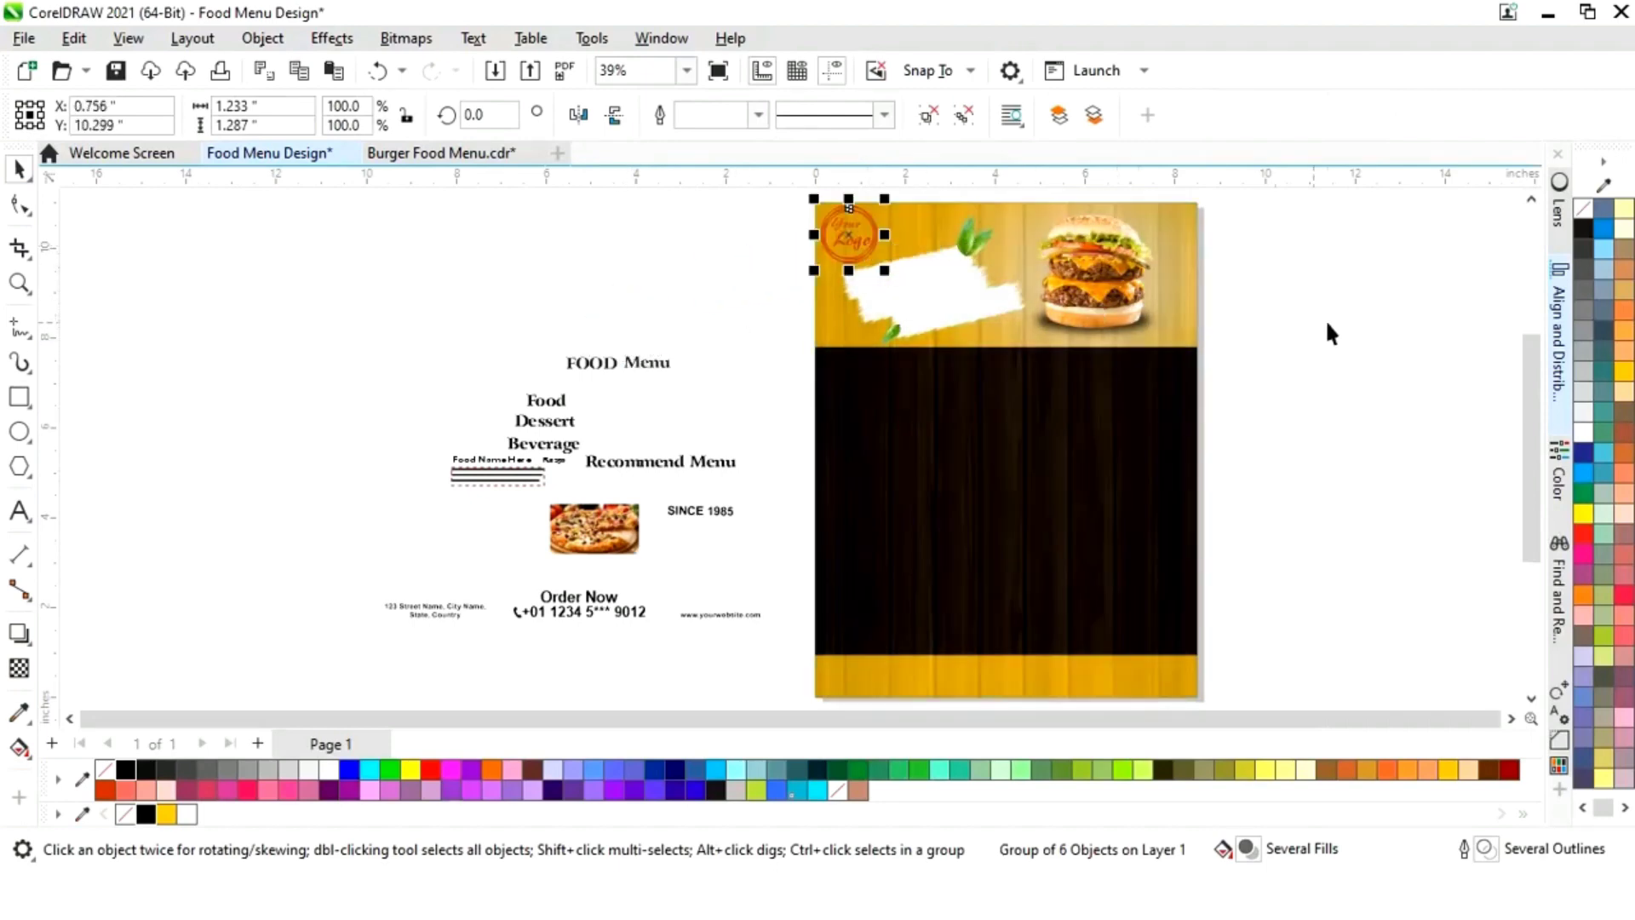
pyautogui.click(1220, 349)
# Step: Enlarge the FOOD and Menu title texts together to about 53.7 pt
pyautogui.click(593, 364)
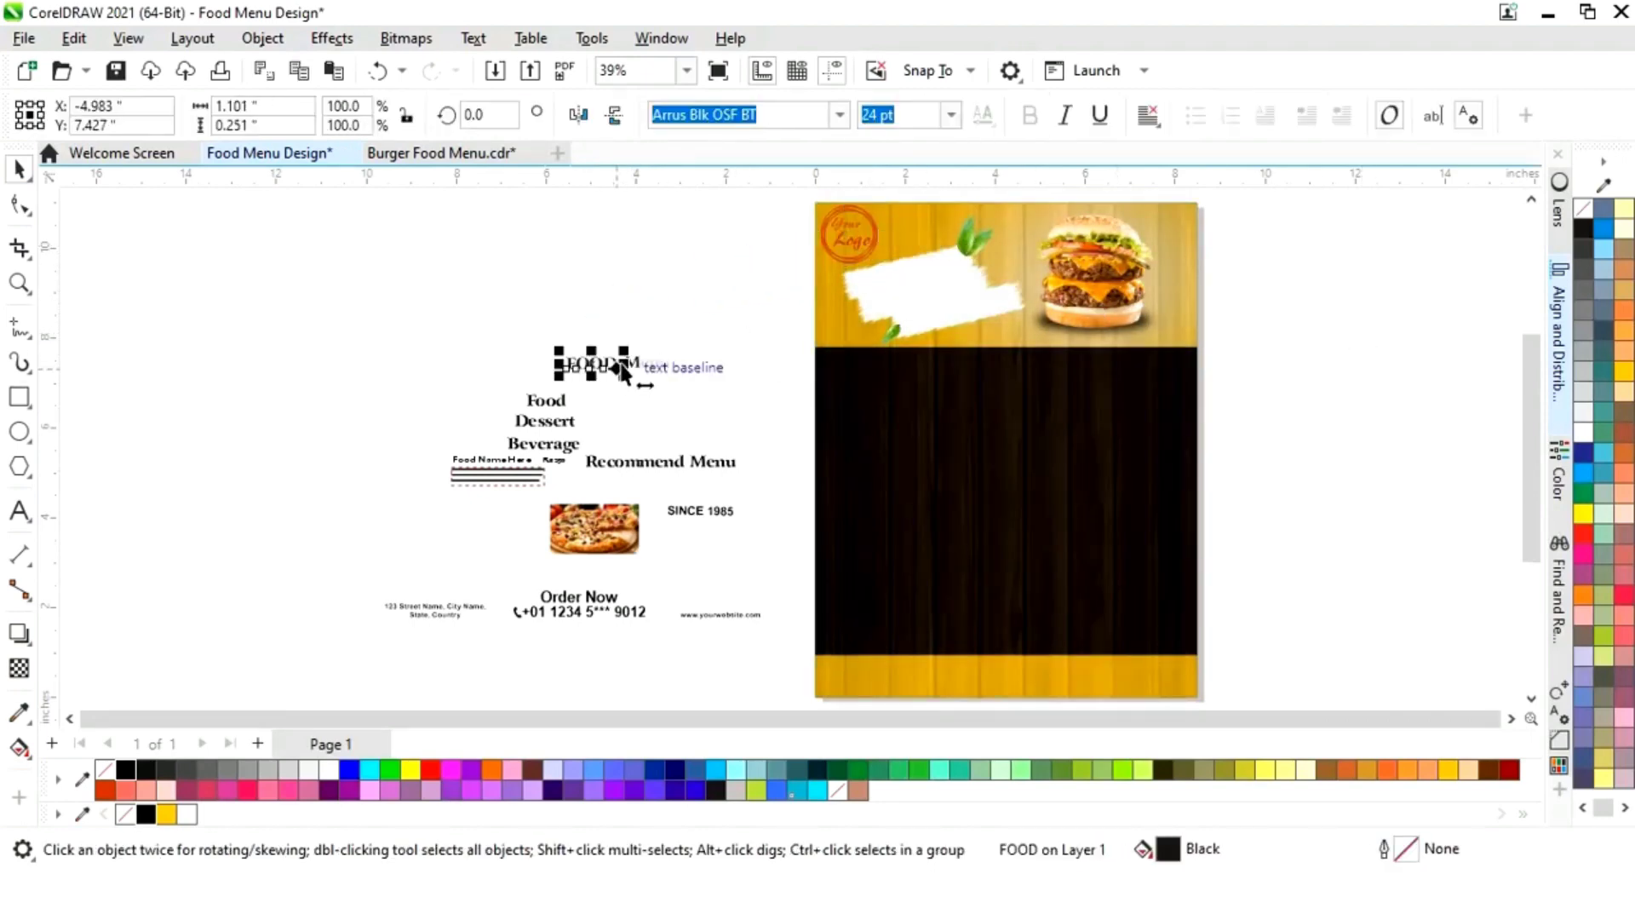
pyautogui.keyDown('shift'); pyautogui.click(658, 366); pyautogui.keyUp('shift')
pyautogui.moveTo(684, 356); pyautogui.dragTo(760, 334)
pyautogui.click(661, 285)
# Step: Fill both the FOOD and the Menu title texts with orange-red (#CC3300)
pyautogui.click(604, 366)
pyautogui.click(596, 380)
pyautogui.click(598, 373)
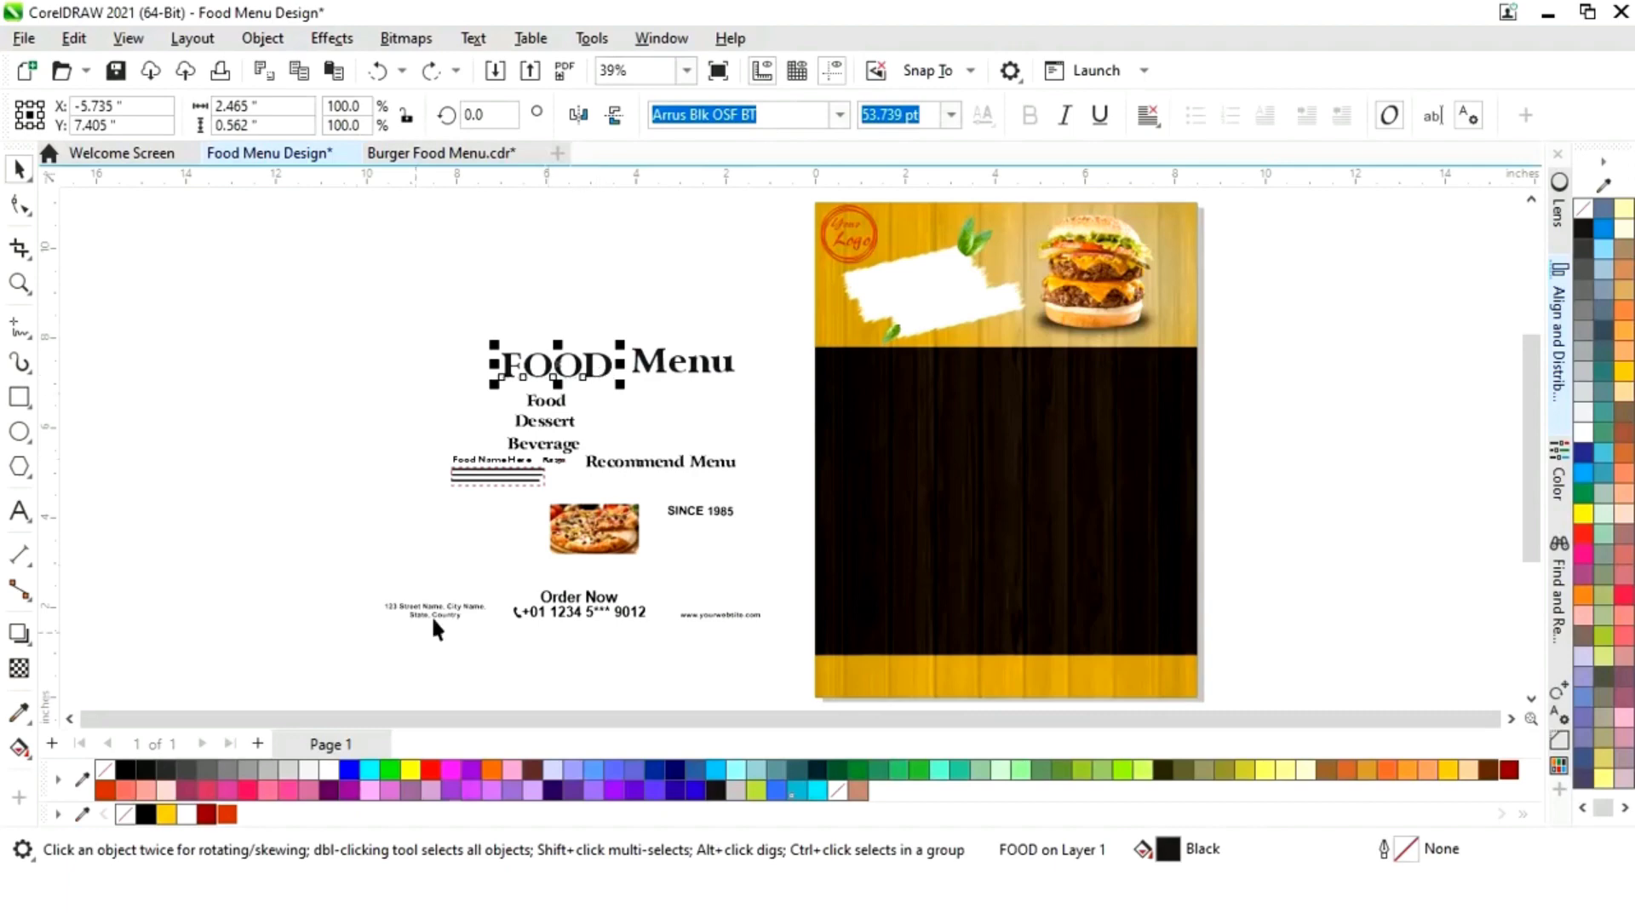
pyautogui.click(227, 814)
pyautogui.click(658, 361)
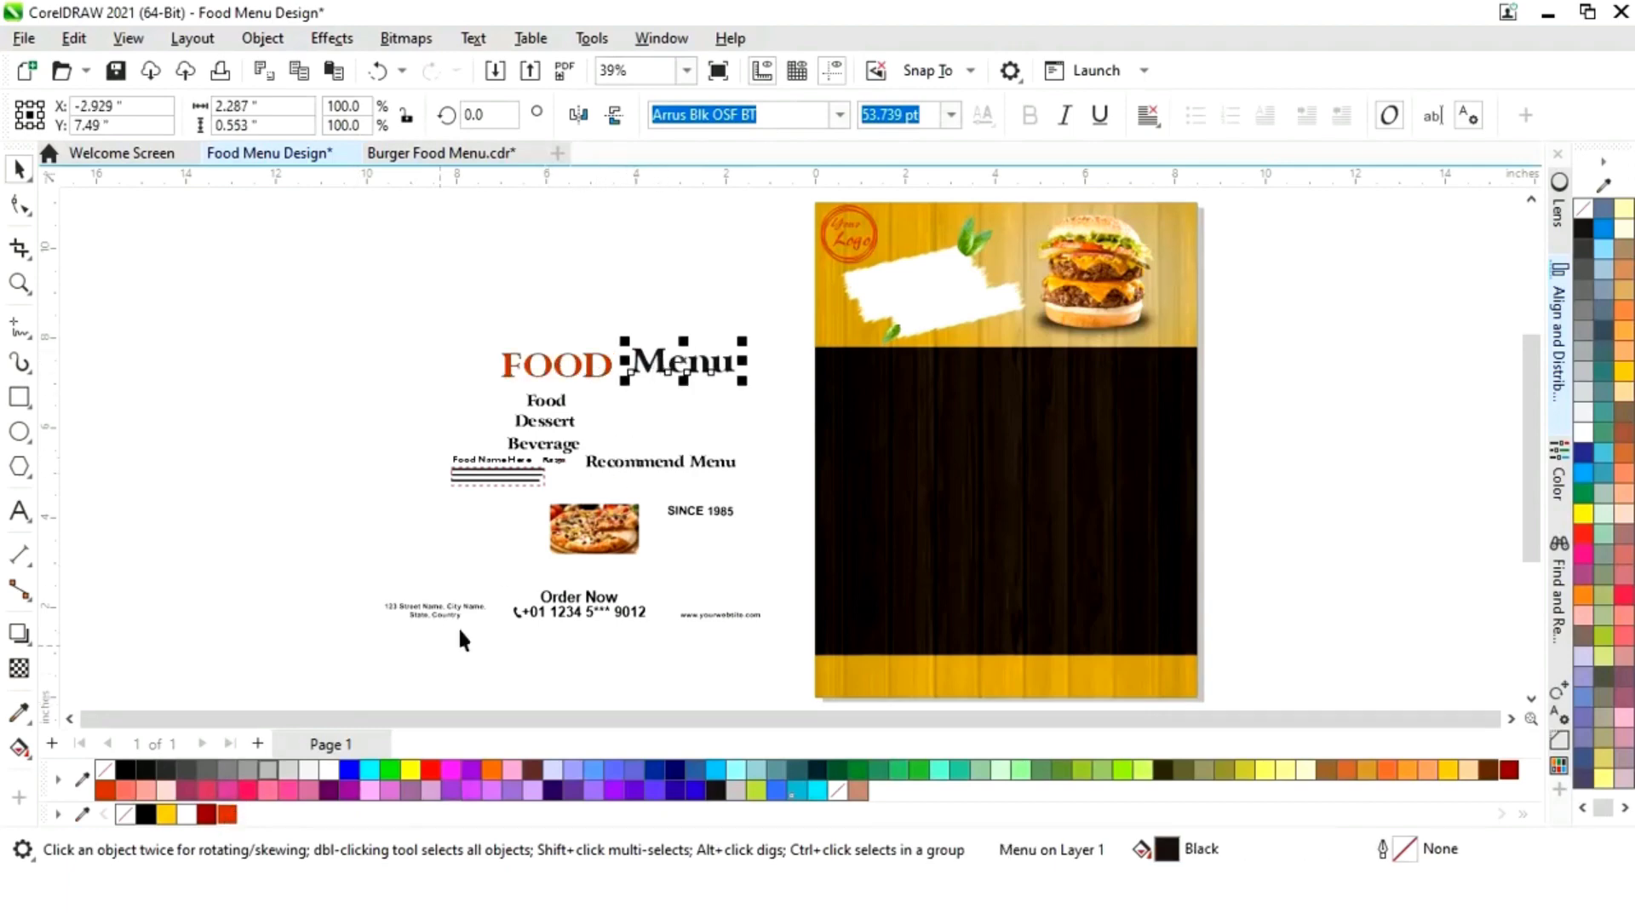
pyautogui.click(226, 814)
# Step: Arrange the tilted FOOD and Menu texts on the white backdrop, sizing FOOD to about 47.3 pt and Menu to about 46.1 pt
pyautogui.click(591, 368)
pyautogui.click(574, 367)
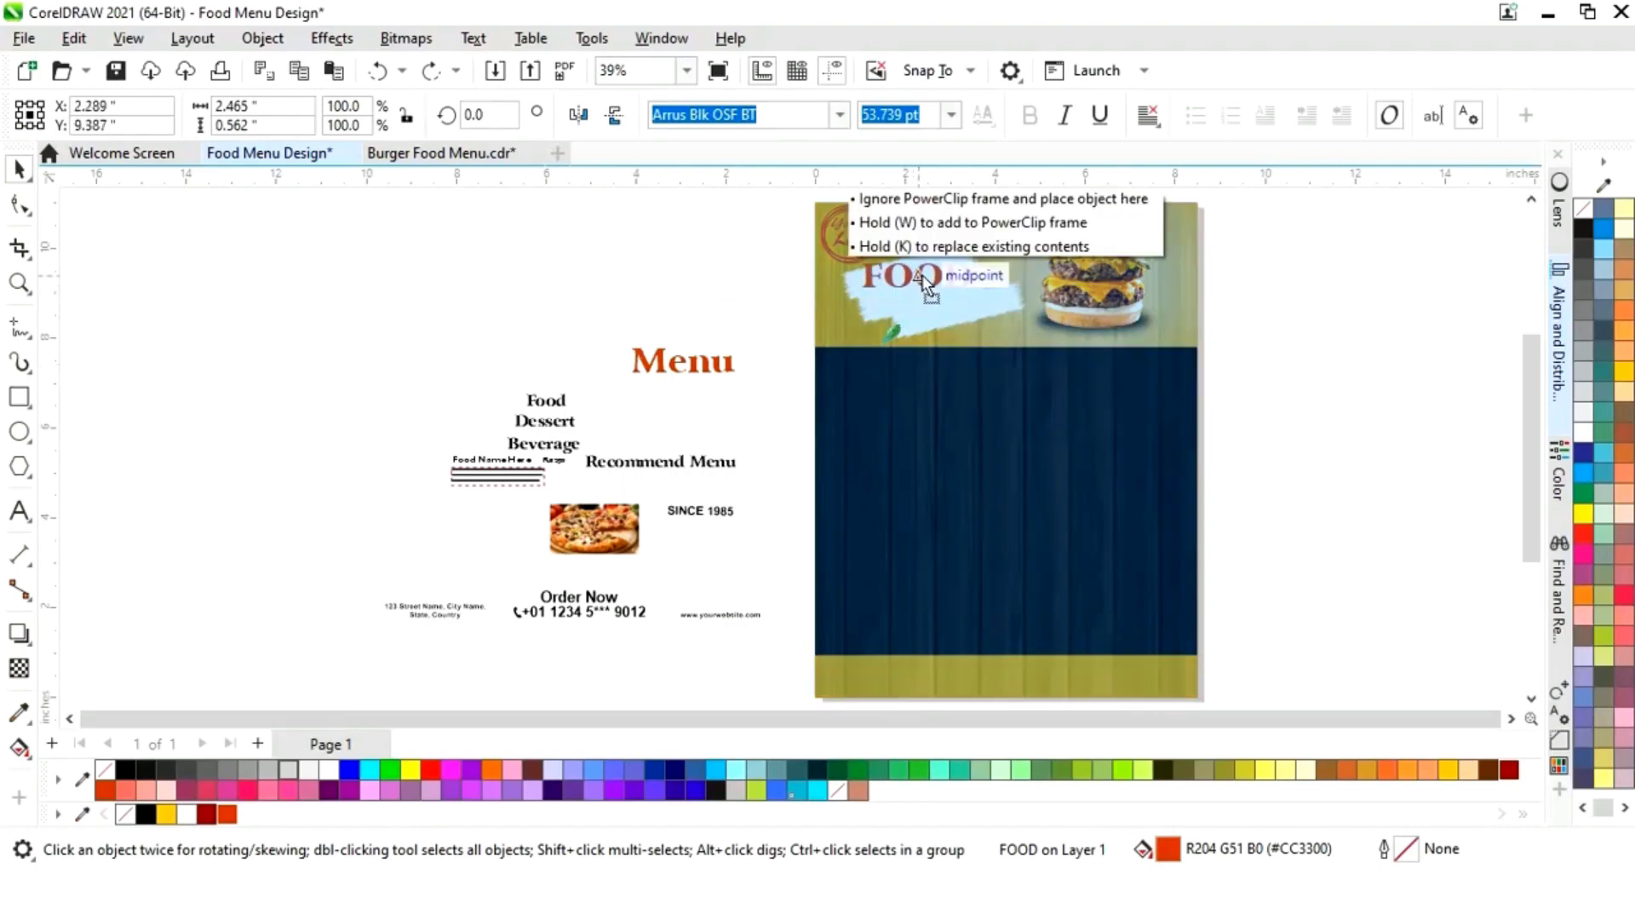
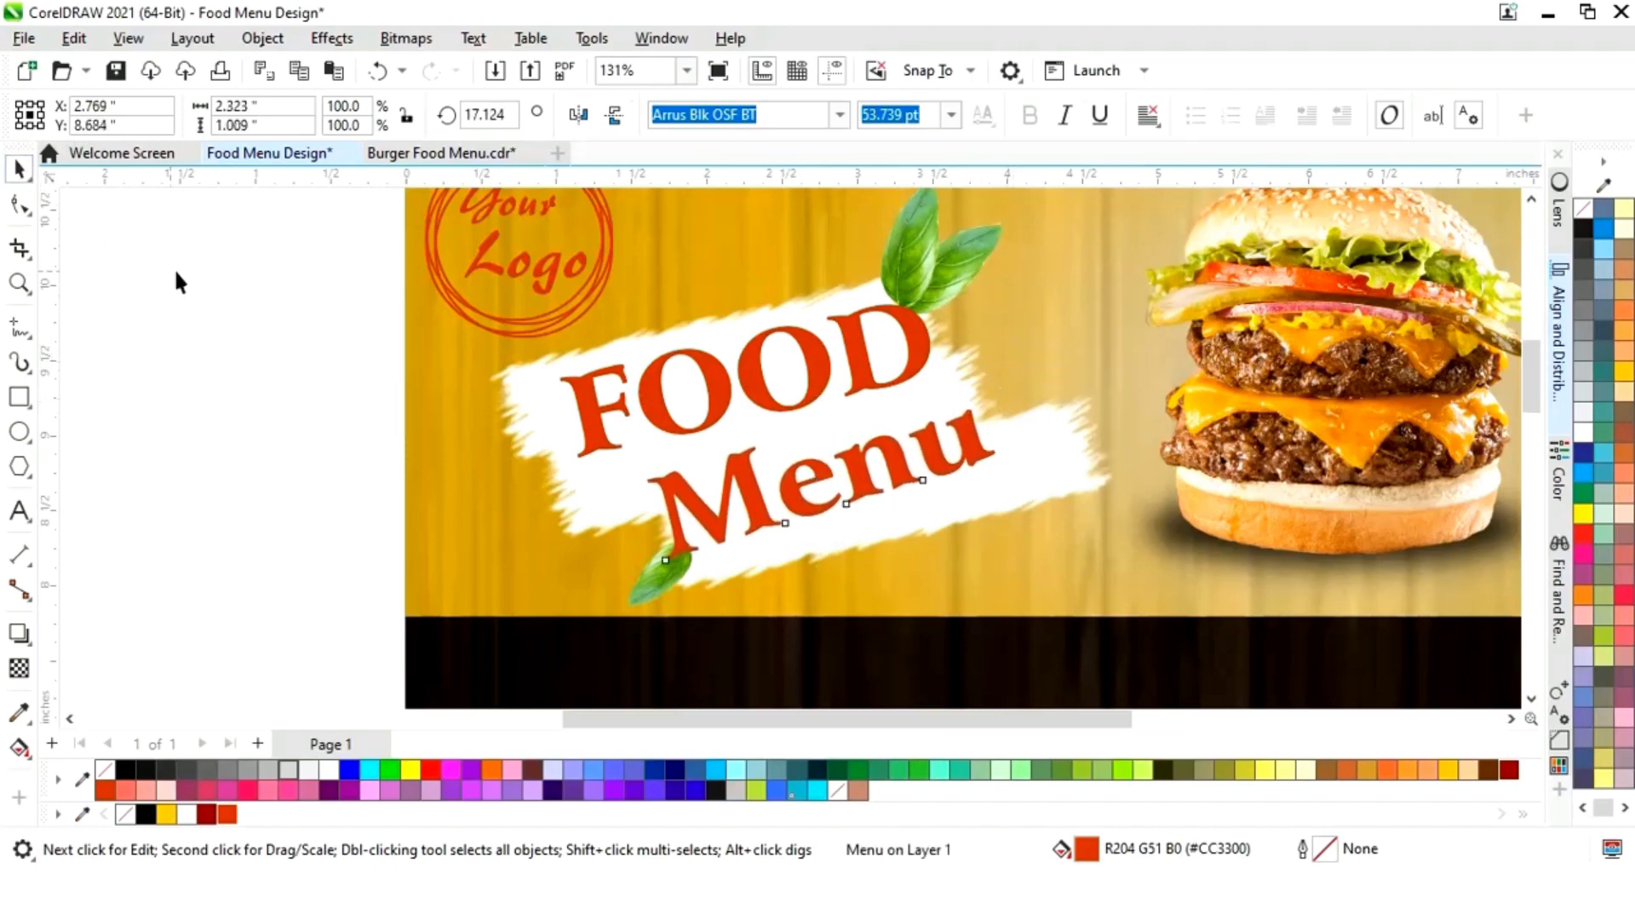
pyautogui.click(613, 372)
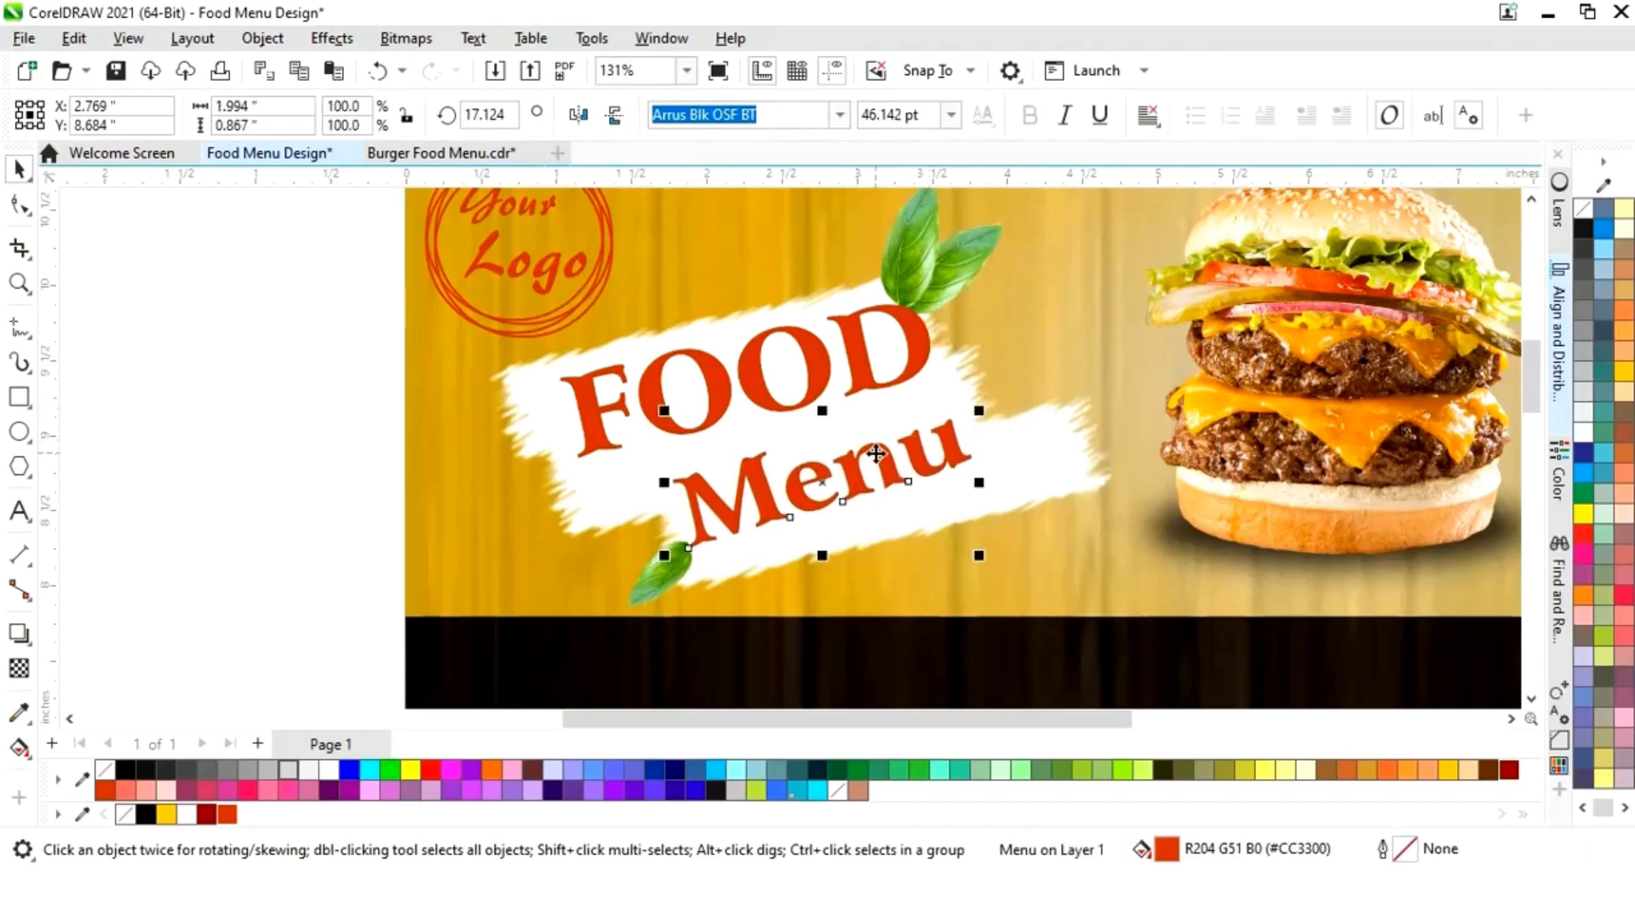
pyautogui.hotkey('ctrl', 'z')
pyautogui.hotkey('ctrl', 'z')
pyautogui.moveTo(953, 300); pyautogui.dragTo(896, 305)
pyautogui.click(909, 318)
pyautogui.click(799, 376)
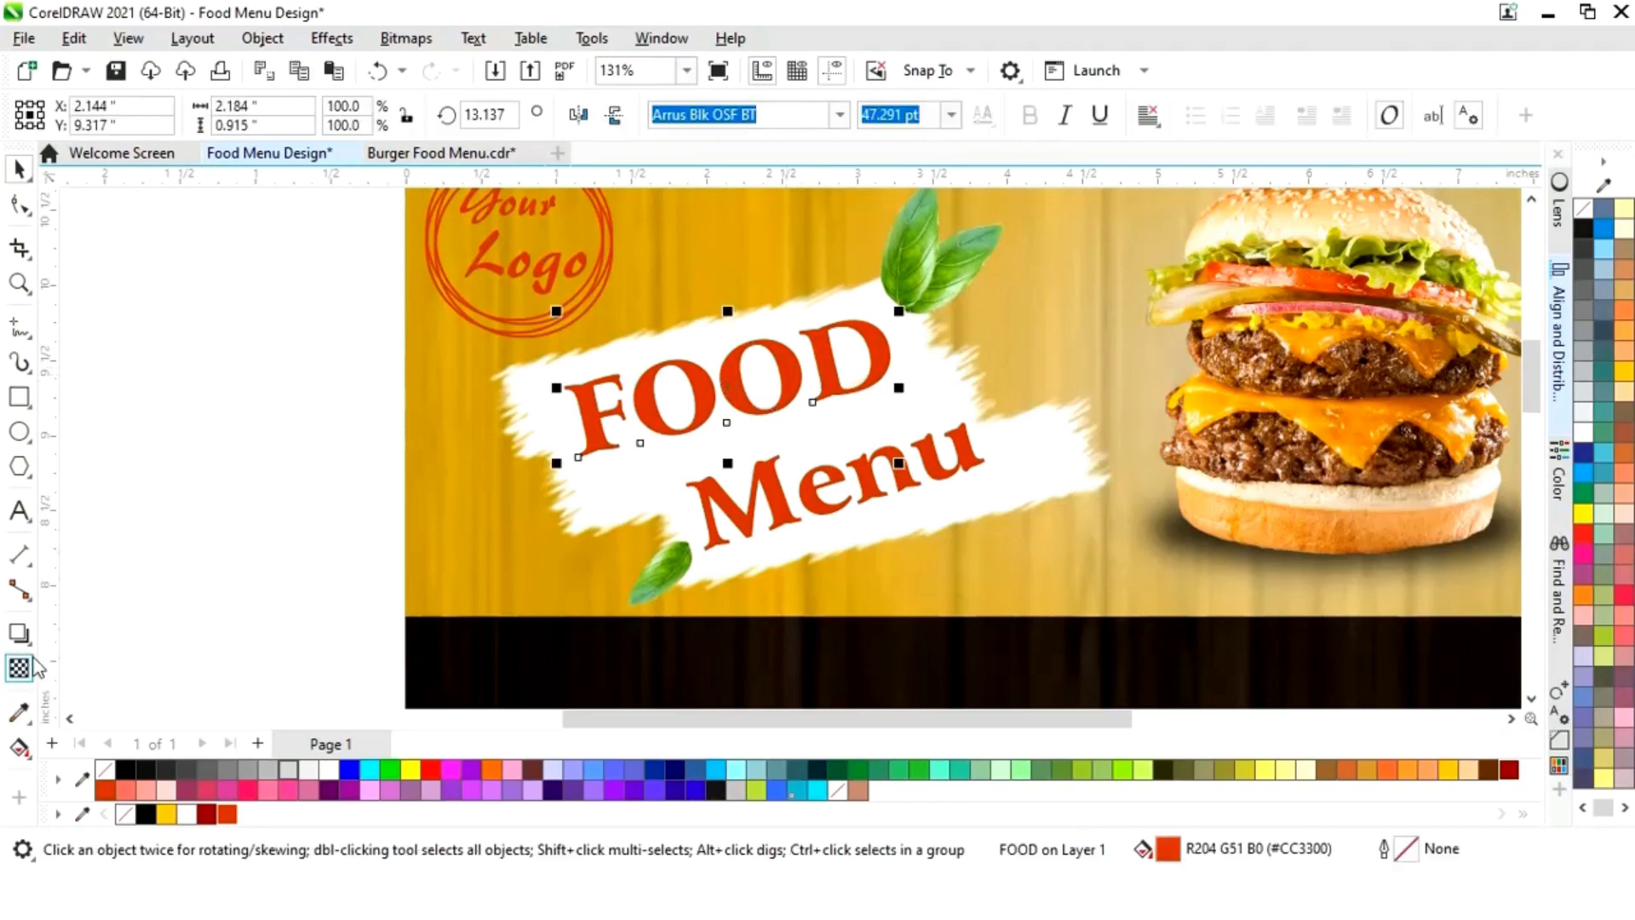
# Step: Add a short black block shadow to the FOOD text, extending toward its lower left
pyautogui.click(18, 633)
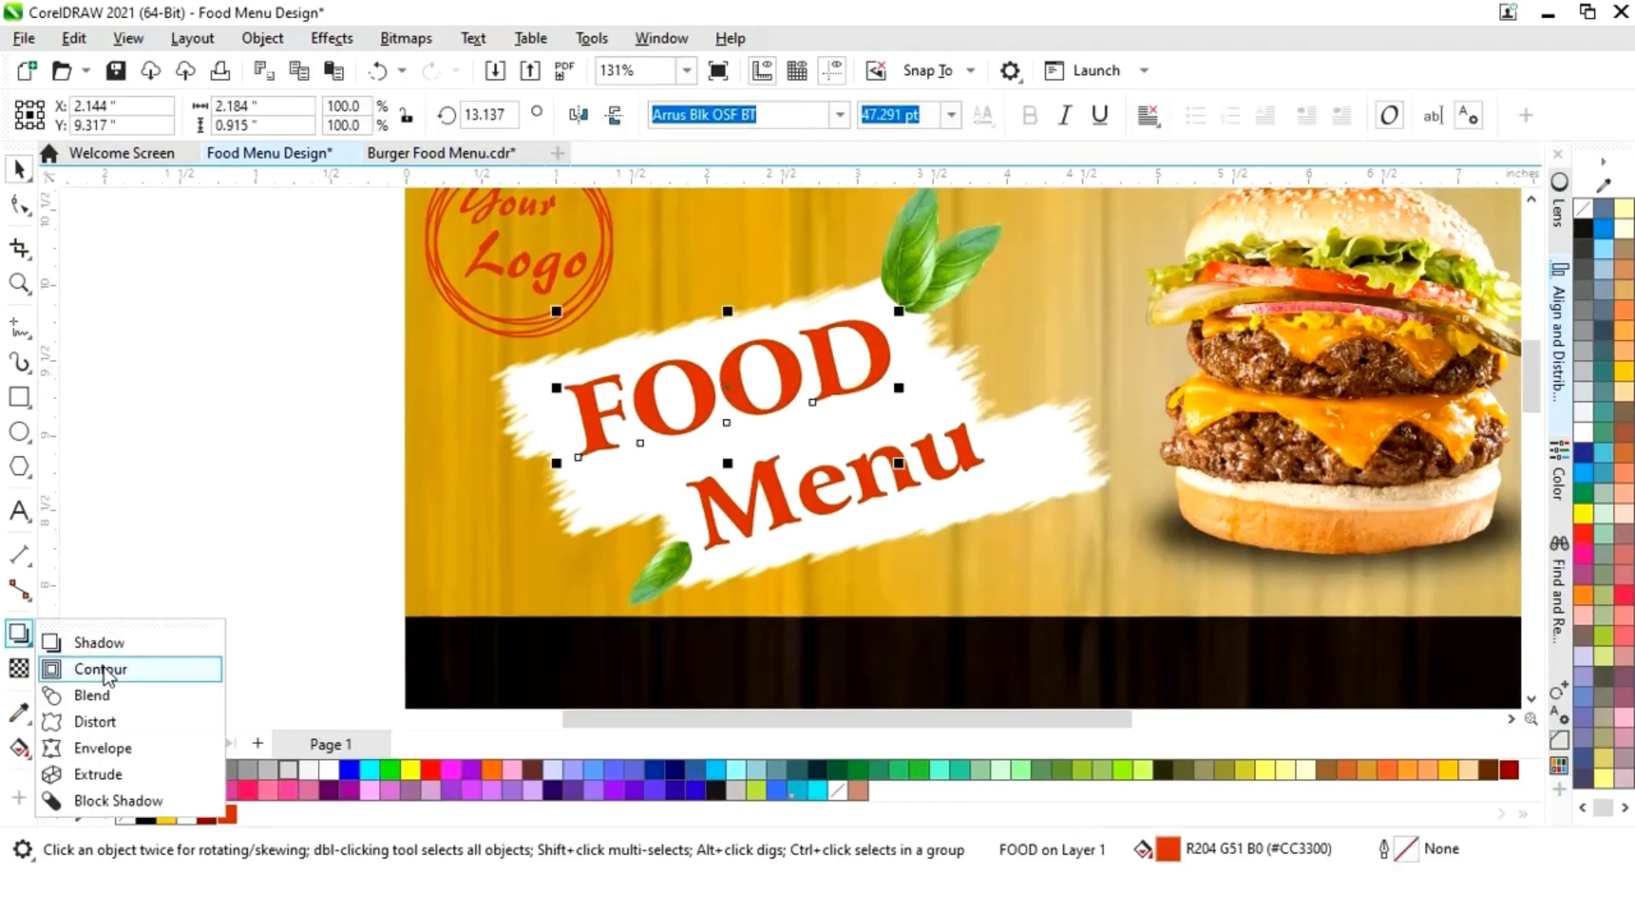
pyautogui.click(100, 800)
pyautogui.moveTo(742, 349); pyautogui.dragTo(723, 390)
# Step: Add a black block shadow to the Menu text with a depth of about 0.053 inches and a direction of about 260 degrees
pyautogui.click(852, 505)
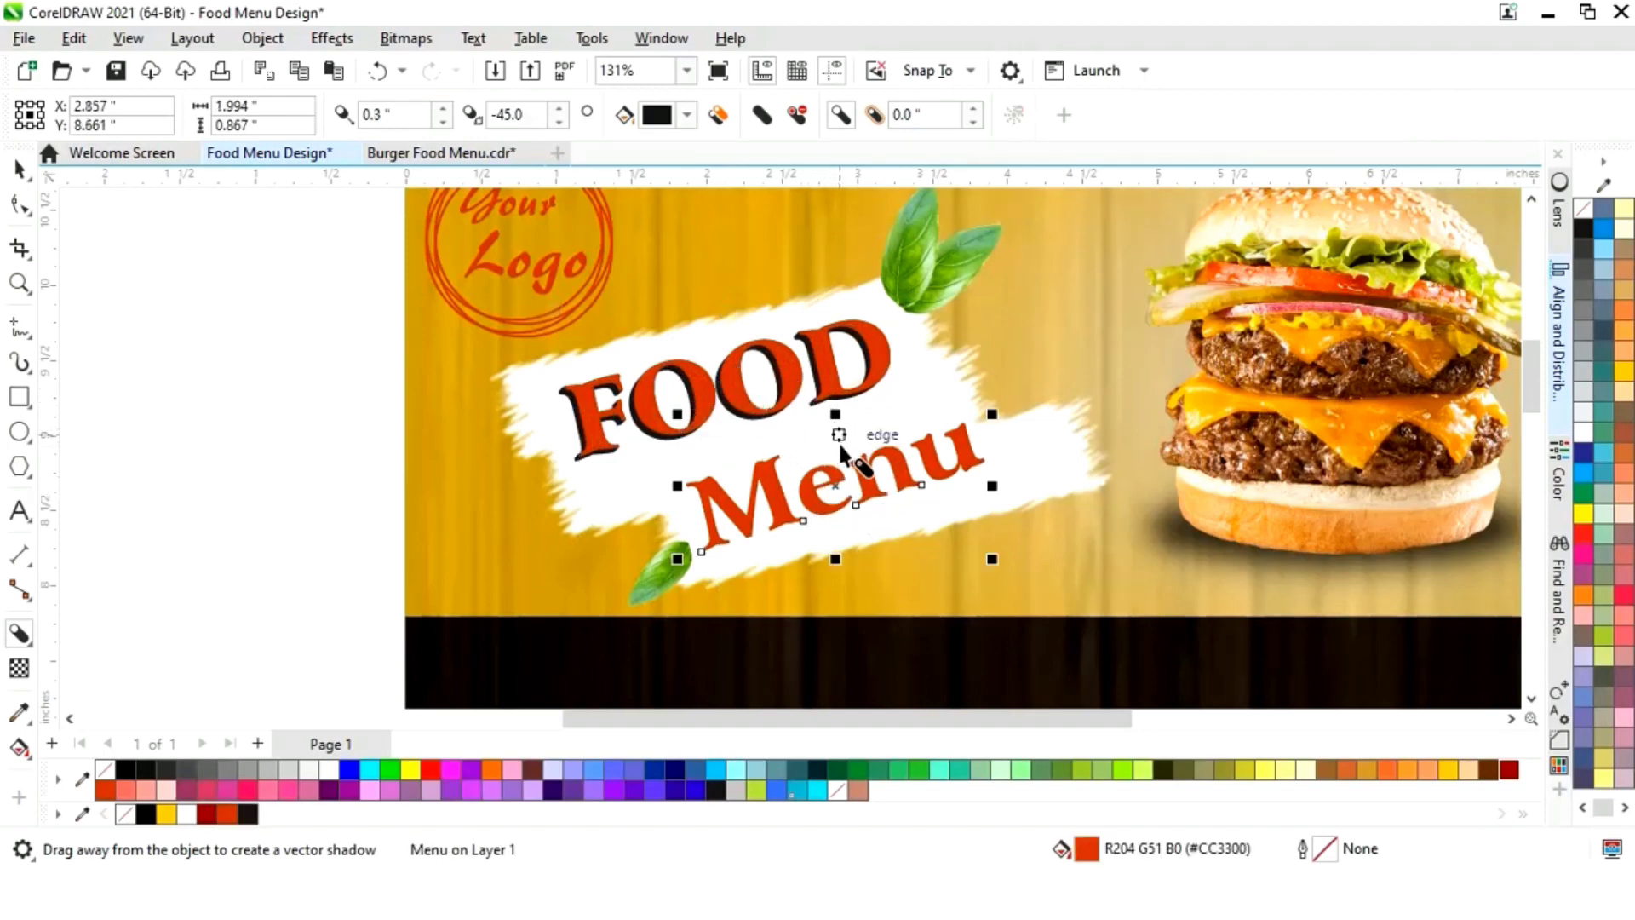
pyautogui.moveTo(834, 438); pyautogui.dragTo(834, 498)
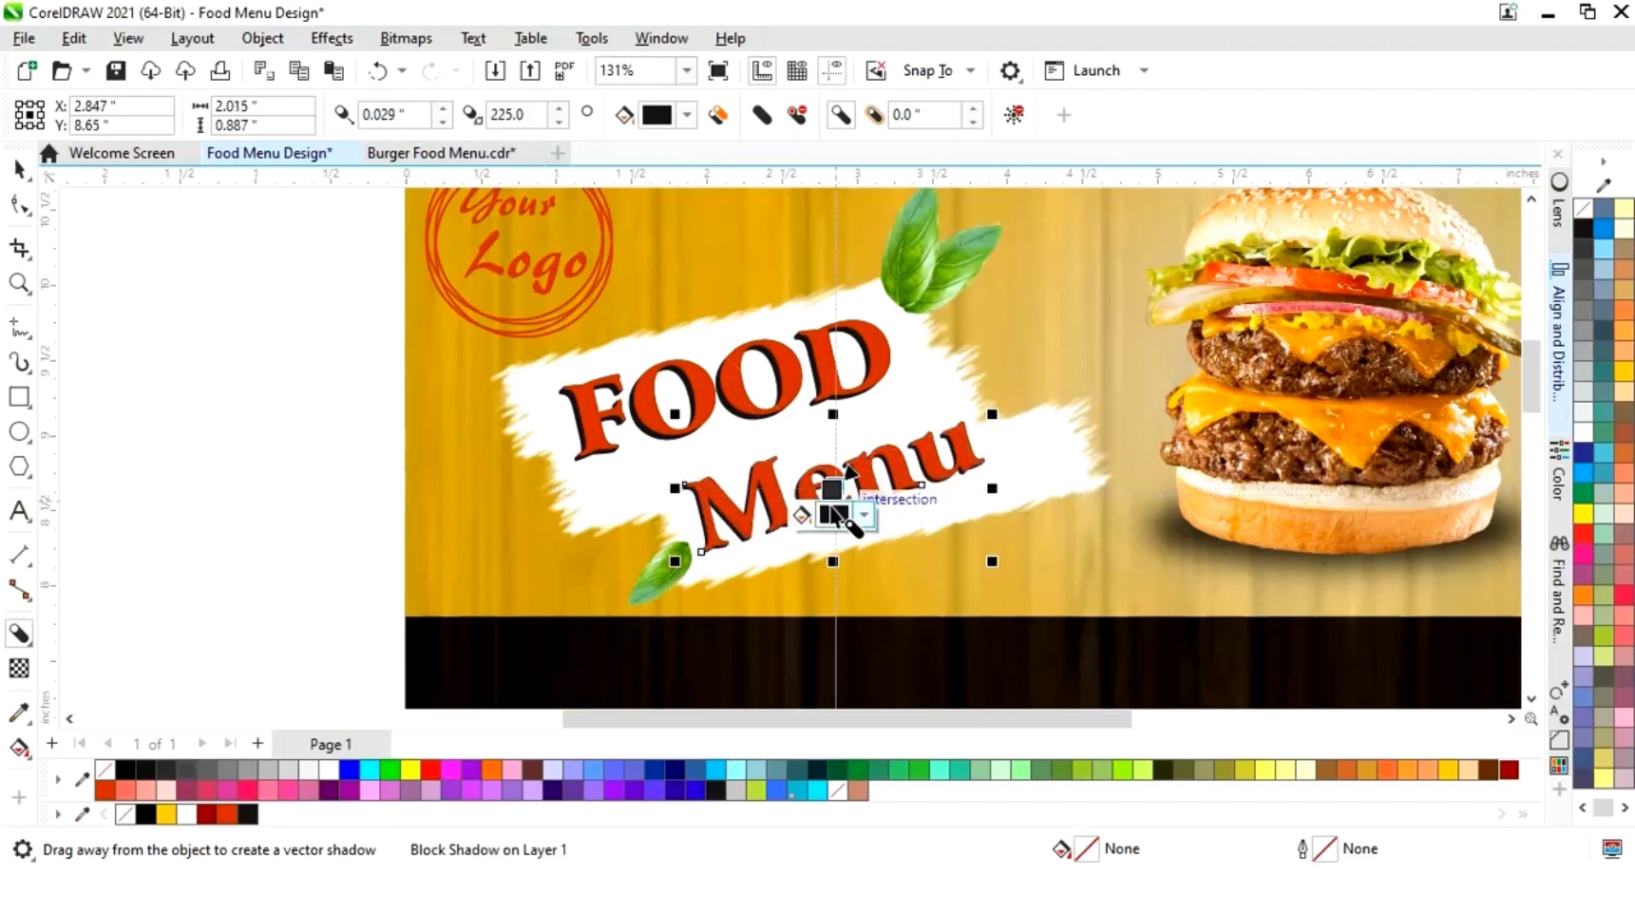
pyautogui.press('z')
pyautogui.click(931, 562)
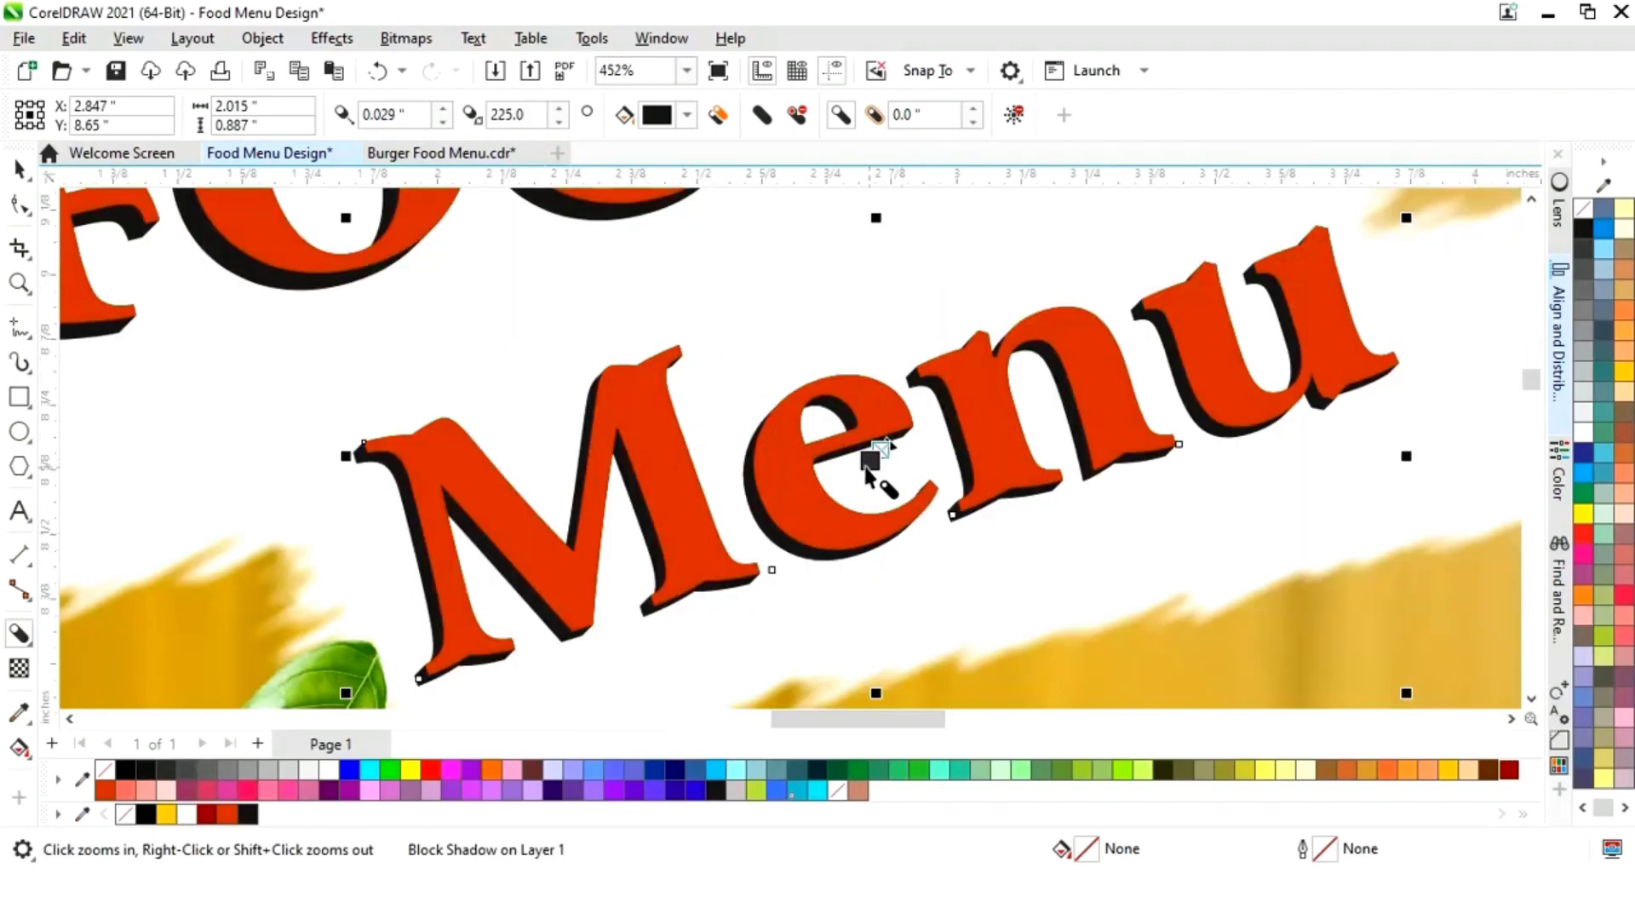
pyautogui.moveTo(864, 481); pyautogui.dragTo(808, 535)
pyautogui.scroll(-3, 809, 503)
pyautogui.scroll(5, 930, 547)
pyautogui.press('F4')
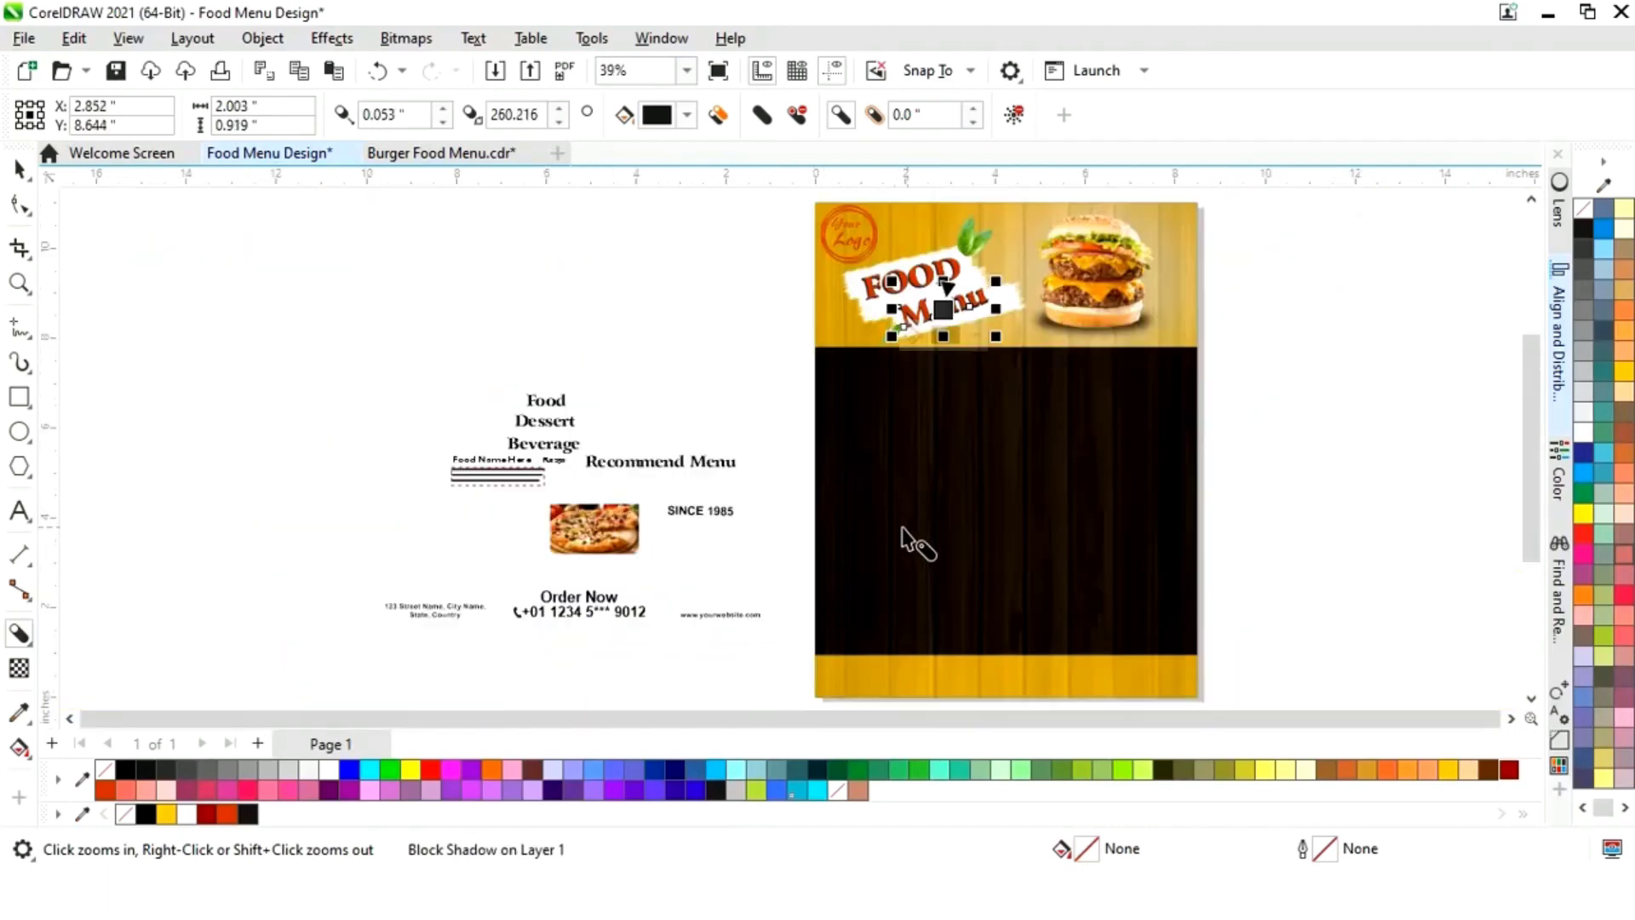
# Step: Move the Food, Dessert and Beverage headings together into the upper left part of the black panel
pyautogui.click(19, 169)
pyautogui.click(615, 387)
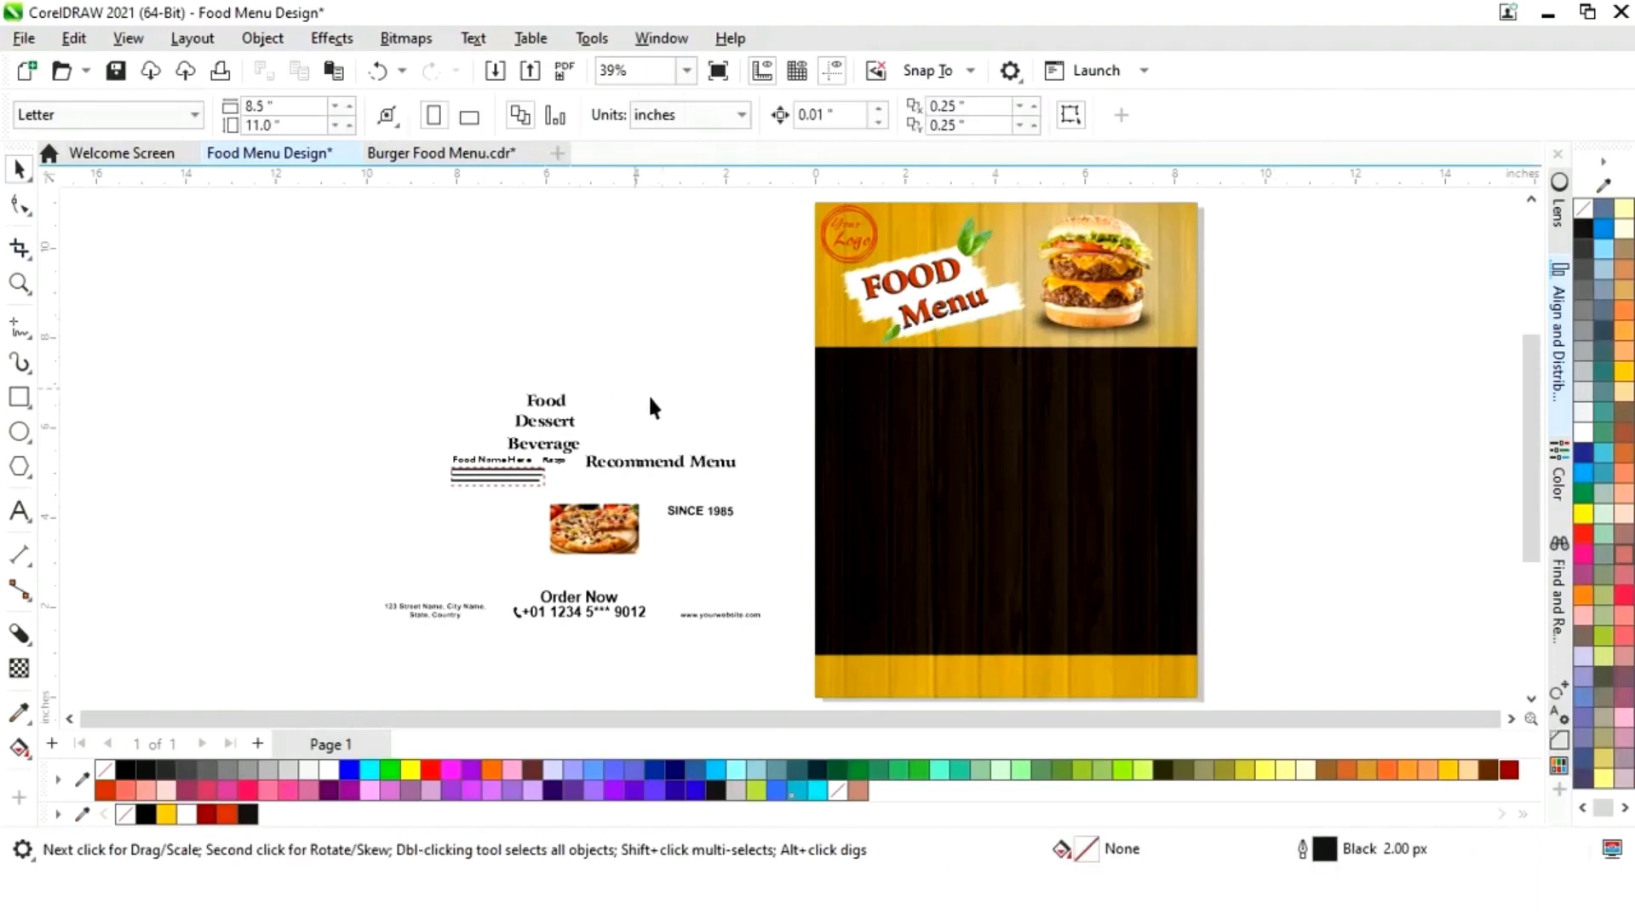
pyautogui.moveTo(558, 409); pyautogui.dragTo(600, 374)
pyautogui.moveTo(501, 466); pyautogui.dragTo(891, 423)
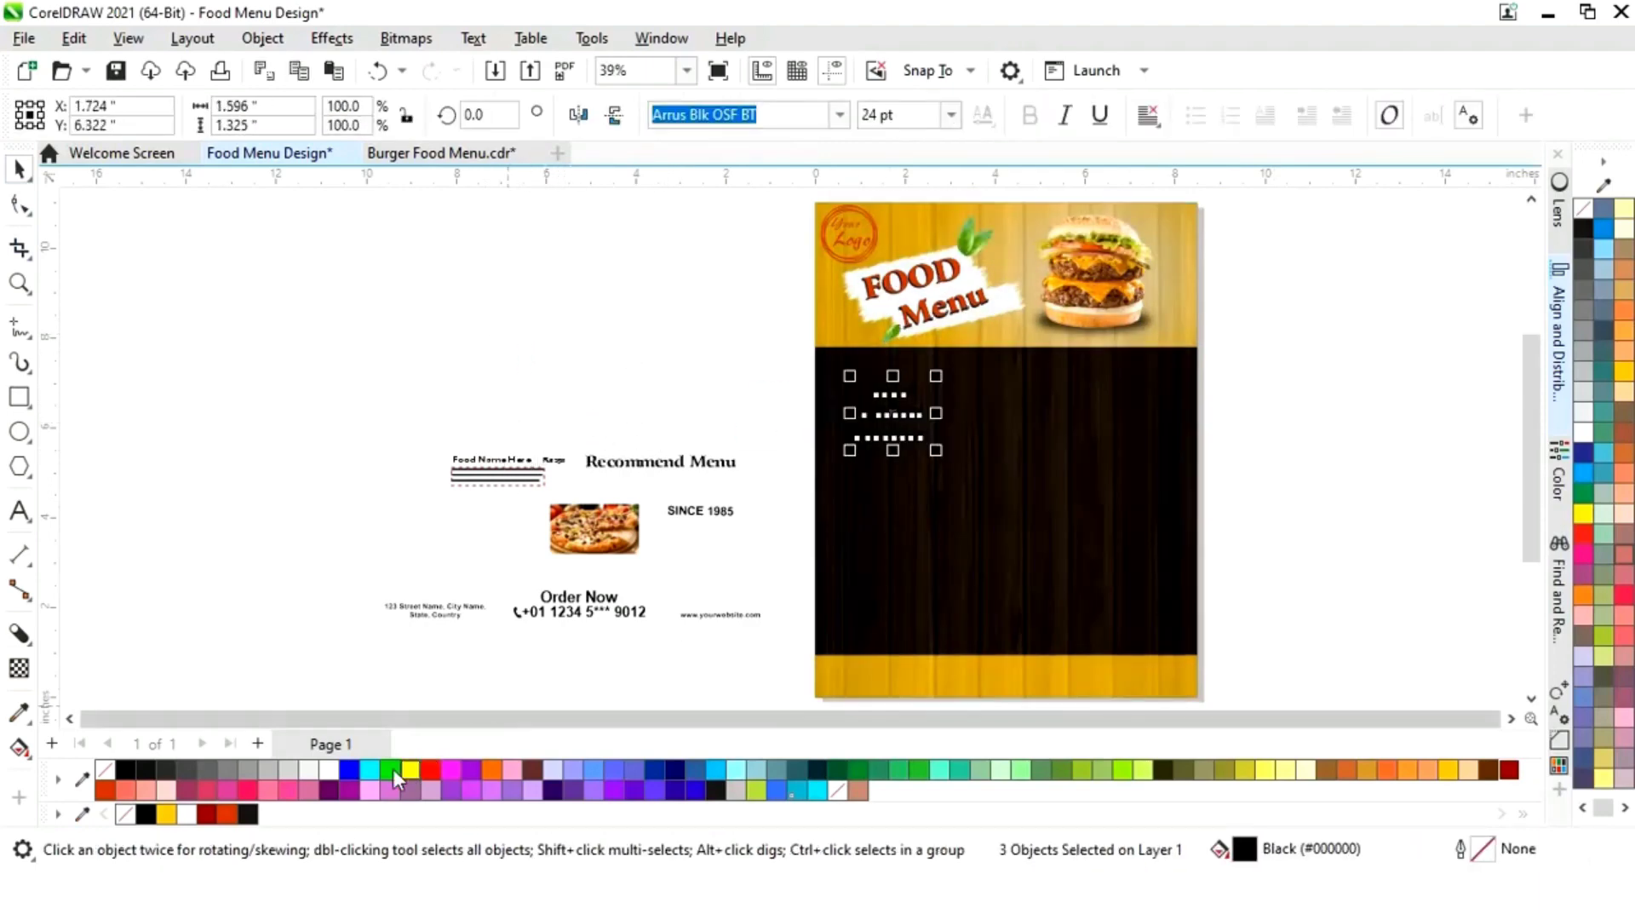
# Step: Fill the Food, Dessert and Beverage headings with Deep Yellow (#FFCC00) and spread them in a row across the upper black panel
pyautogui.click(165, 813)
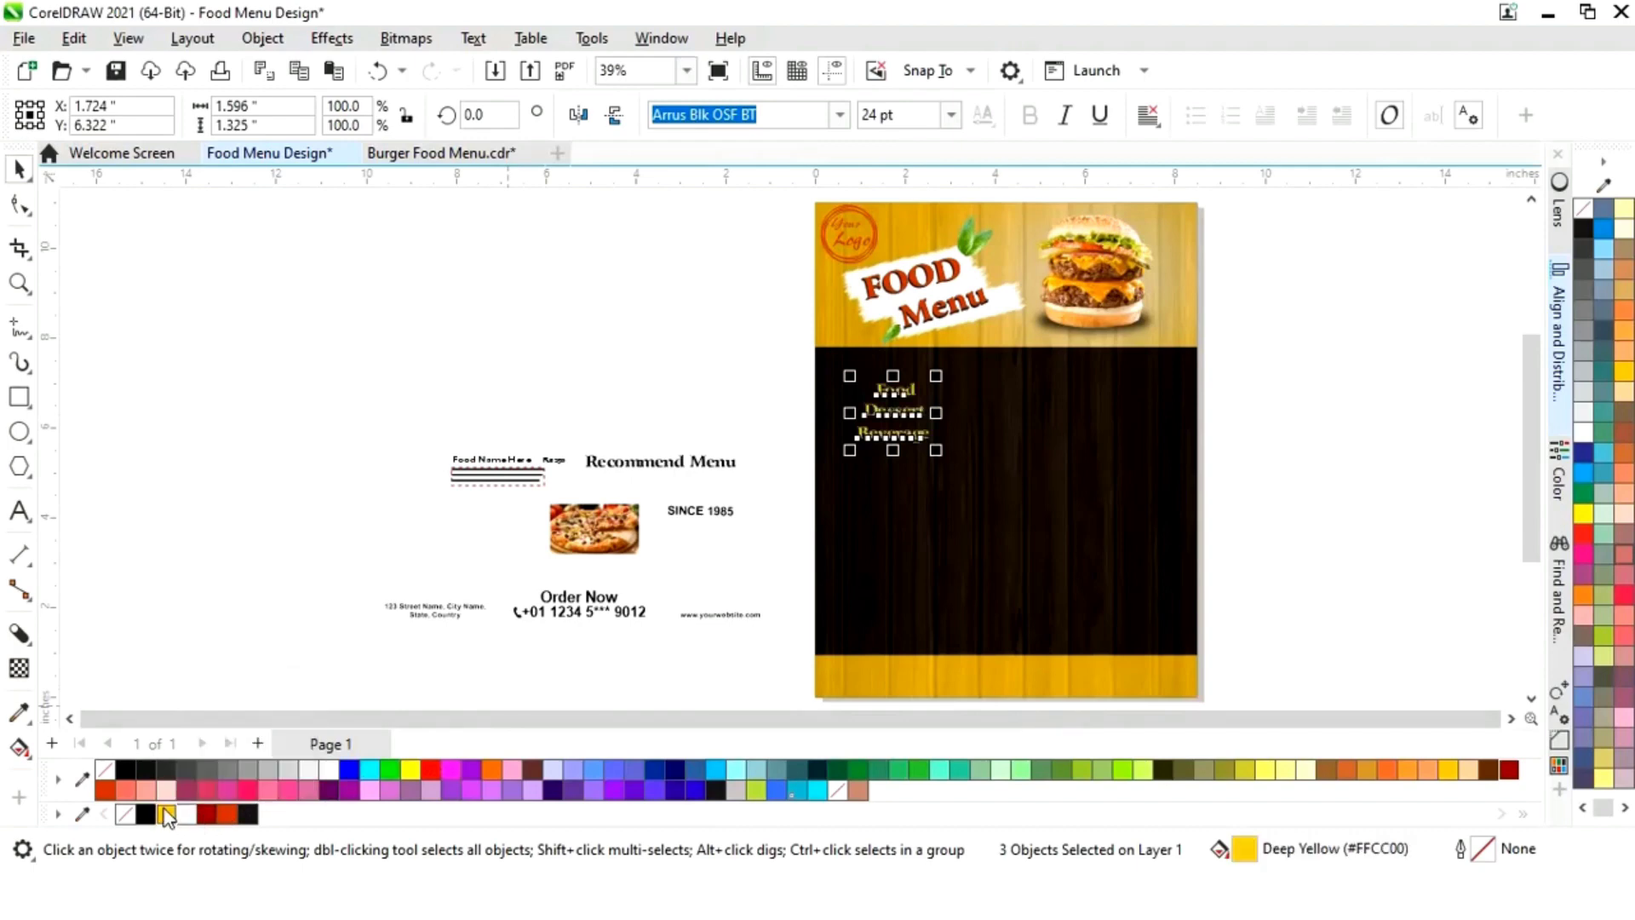
pyautogui.click(620, 334)
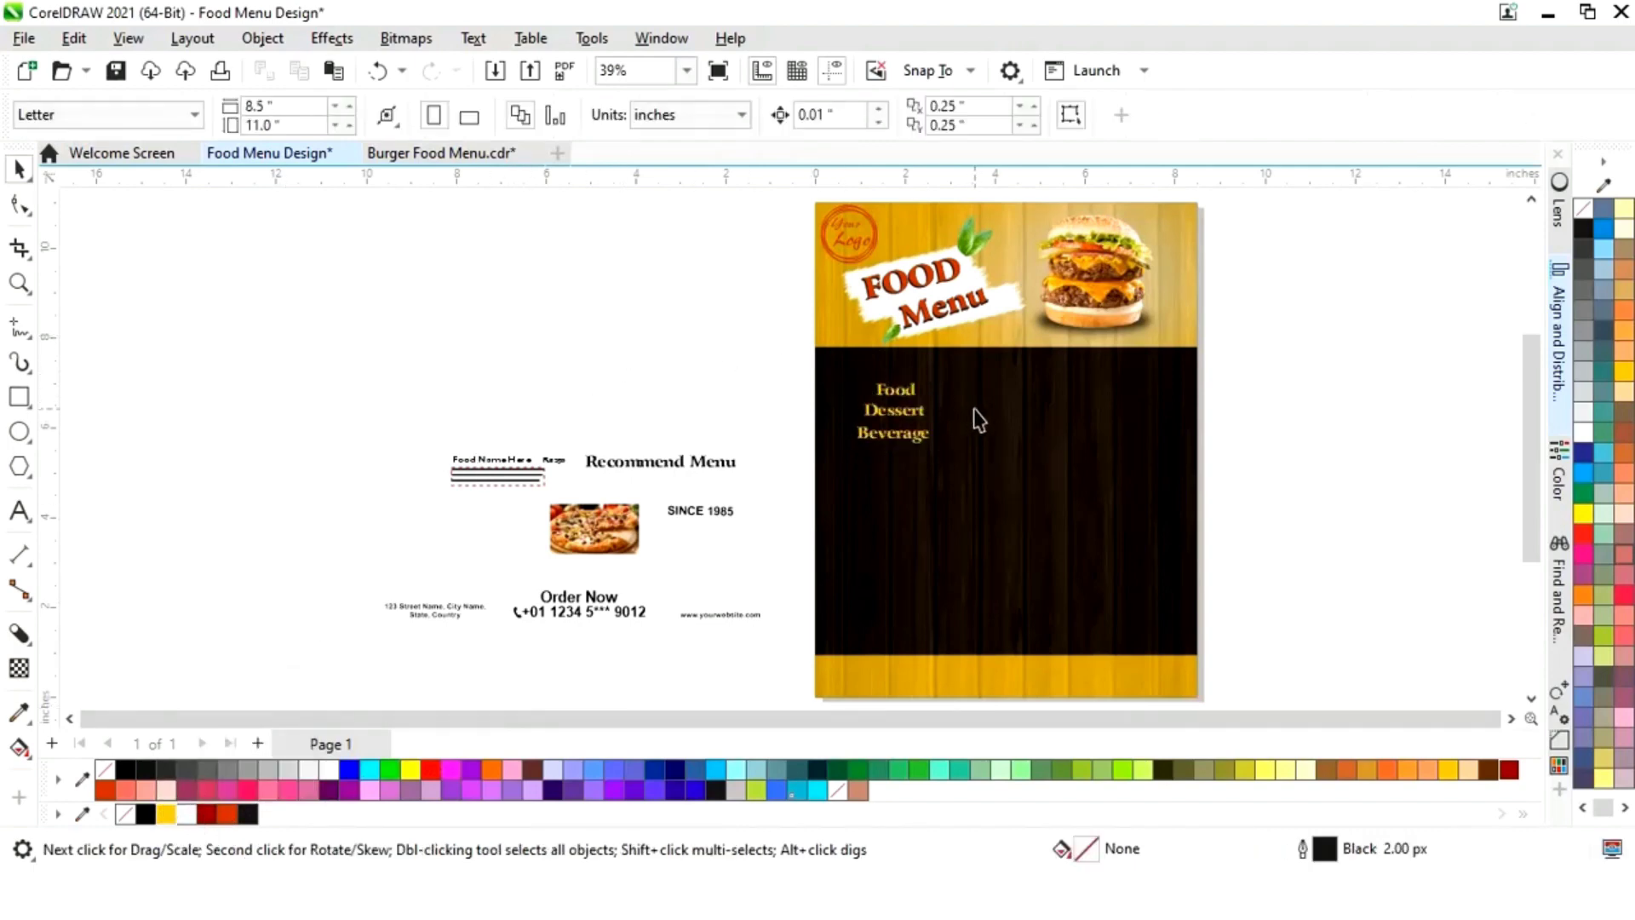
pyautogui.press('z')
pyautogui.moveTo(771, 311); pyautogui.dragTo(1228, 510)
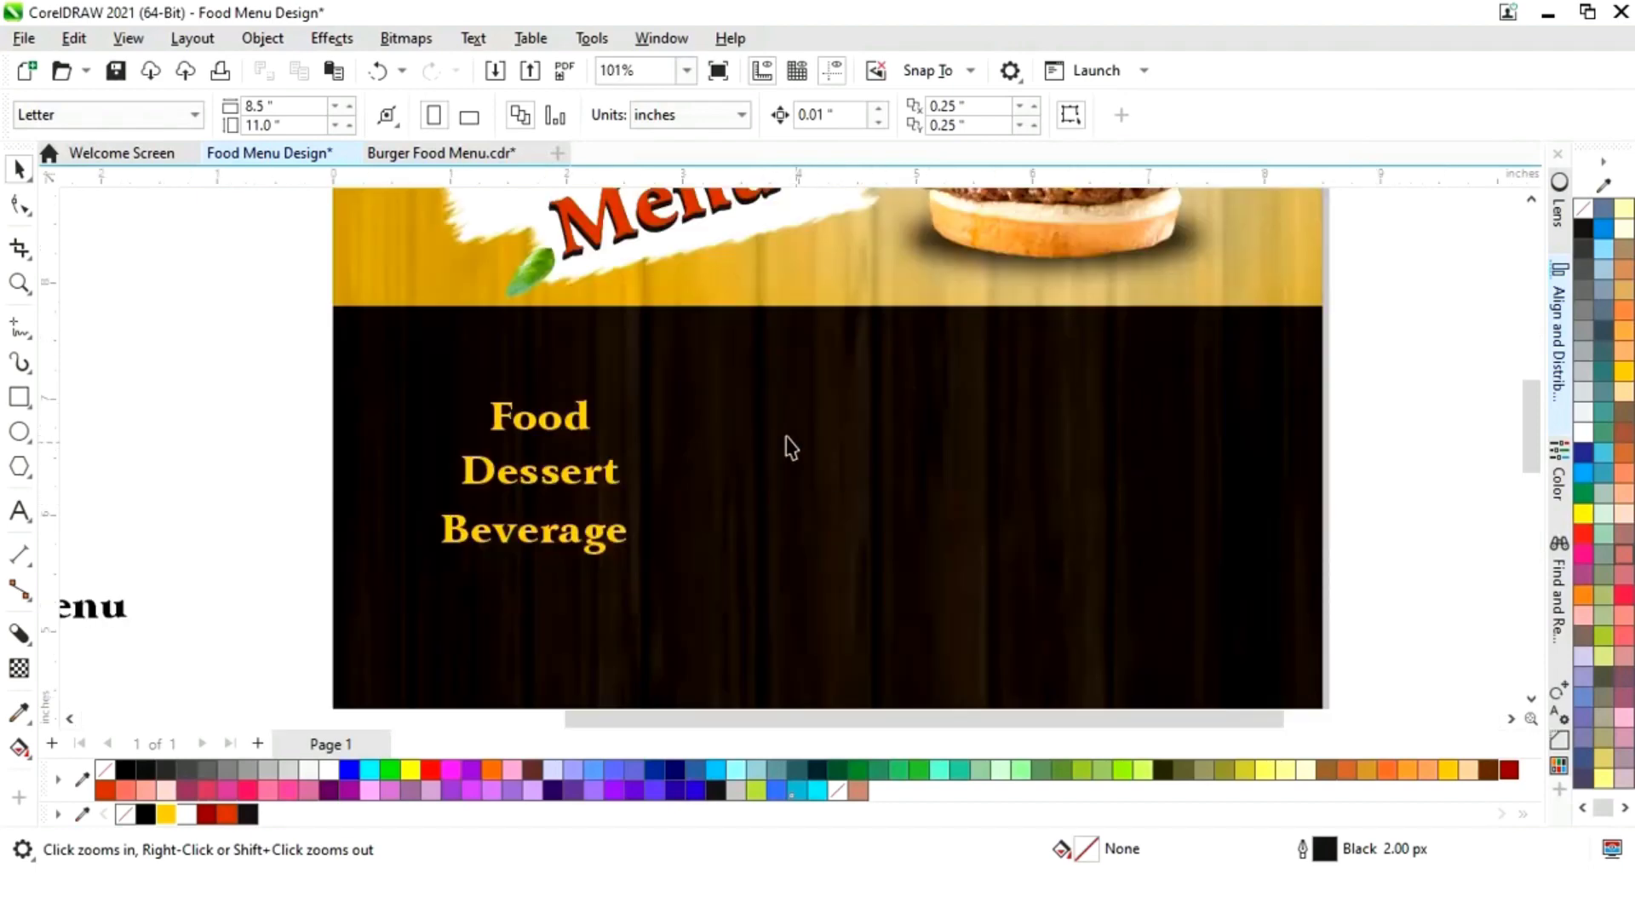
pyautogui.press('space')
pyautogui.moveTo(569, 433); pyautogui.dragTo(490, 379)
pyautogui.moveTo(563, 490); pyautogui.dragTo(768, 390)
pyautogui.moveTo(593, 539); pyautogui.dragTo(1205, 383)
pyautogui.moveTo(796, 385); pyautogui.dragTo(879, 378)
# Step: Align the bottoms of the Food, Dessert and Beverage headings and distribute their left edges evenly
pyautogui.click(1085, 383)
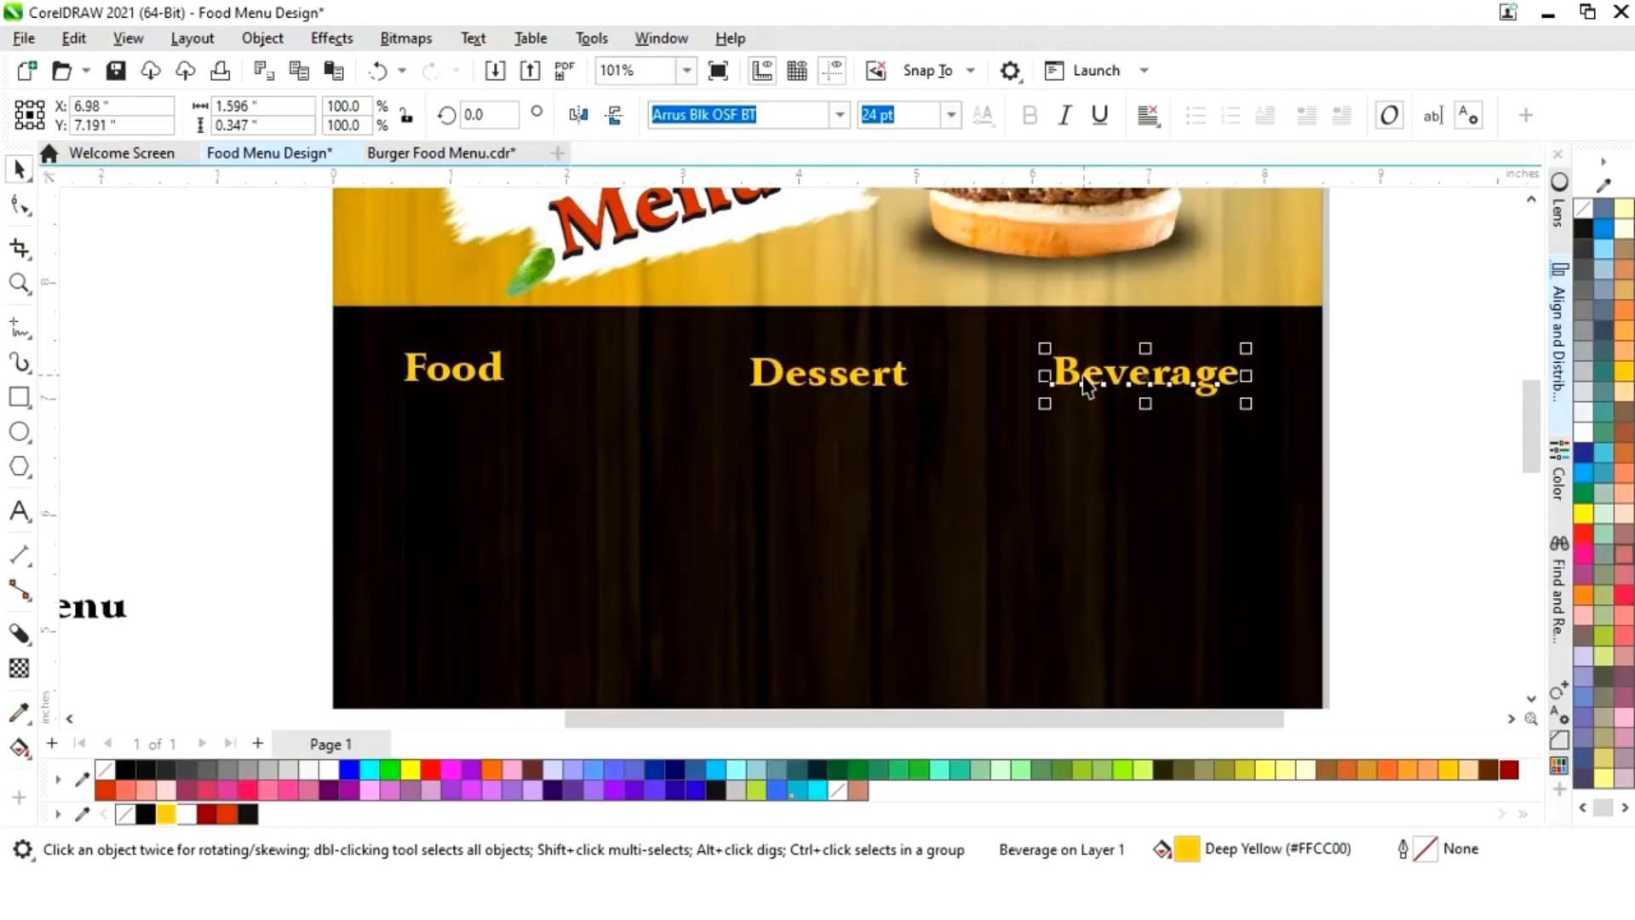
pyautogui.keyDown('shift'); pyautogui.click(811, 393); pyautogui.keyUp('shift')
pyautogui.keyDown('shift'); pyautogui.click(504, 376); pyautogui.keyUp('shift')
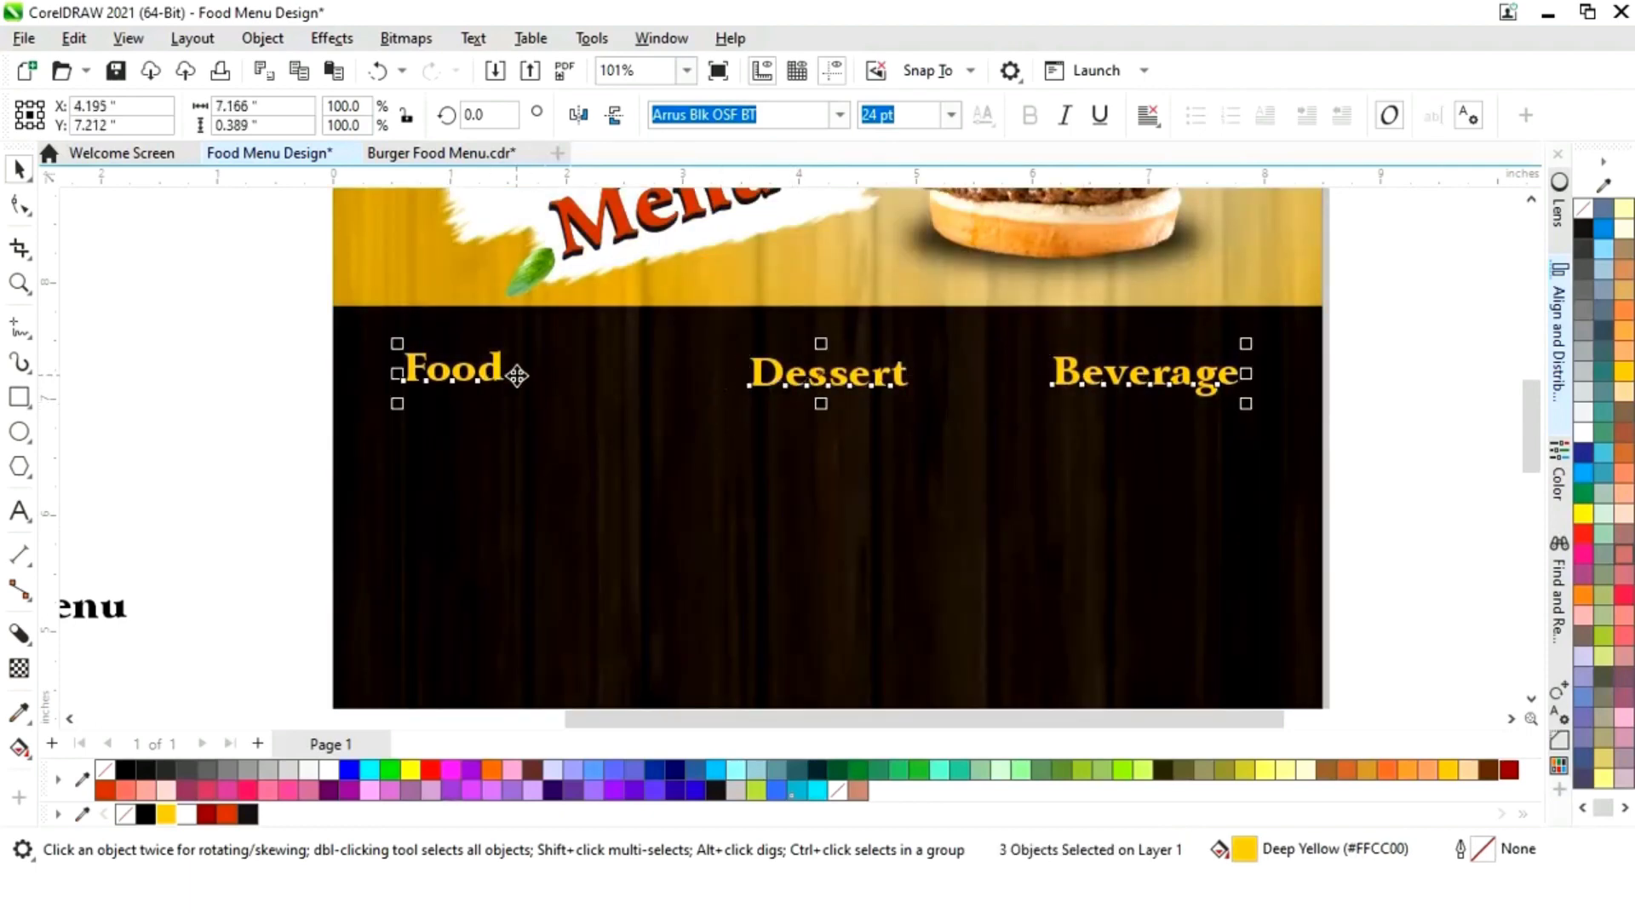
pyautogui.press('b')
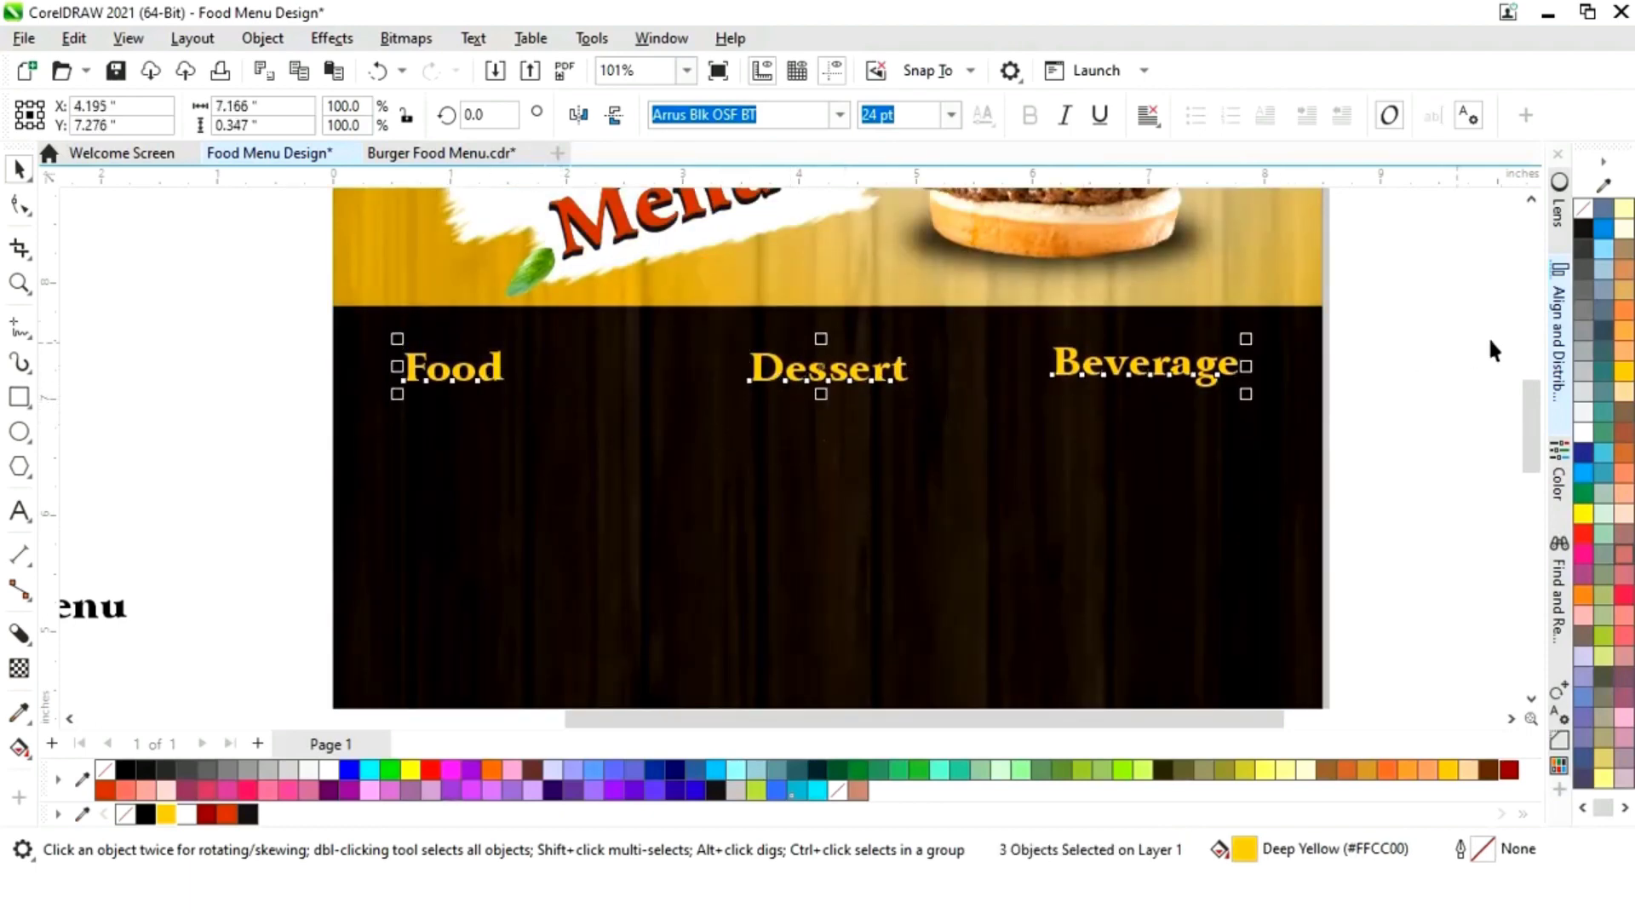
pyautogui.click(1560, 335)
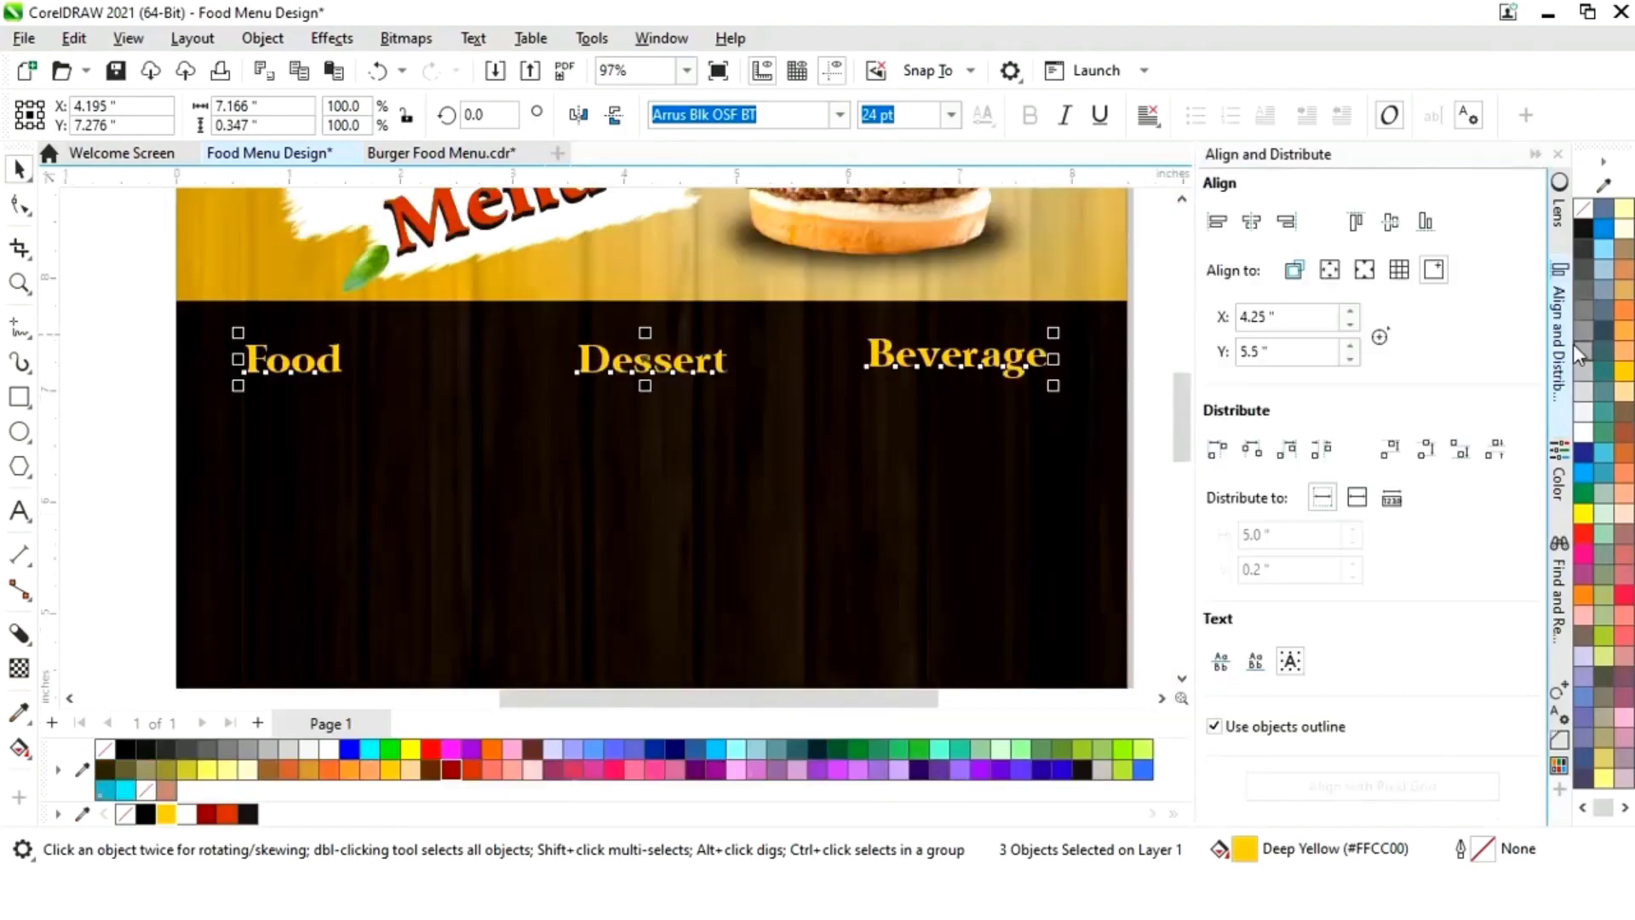
pyautogui.click(1218, 450)
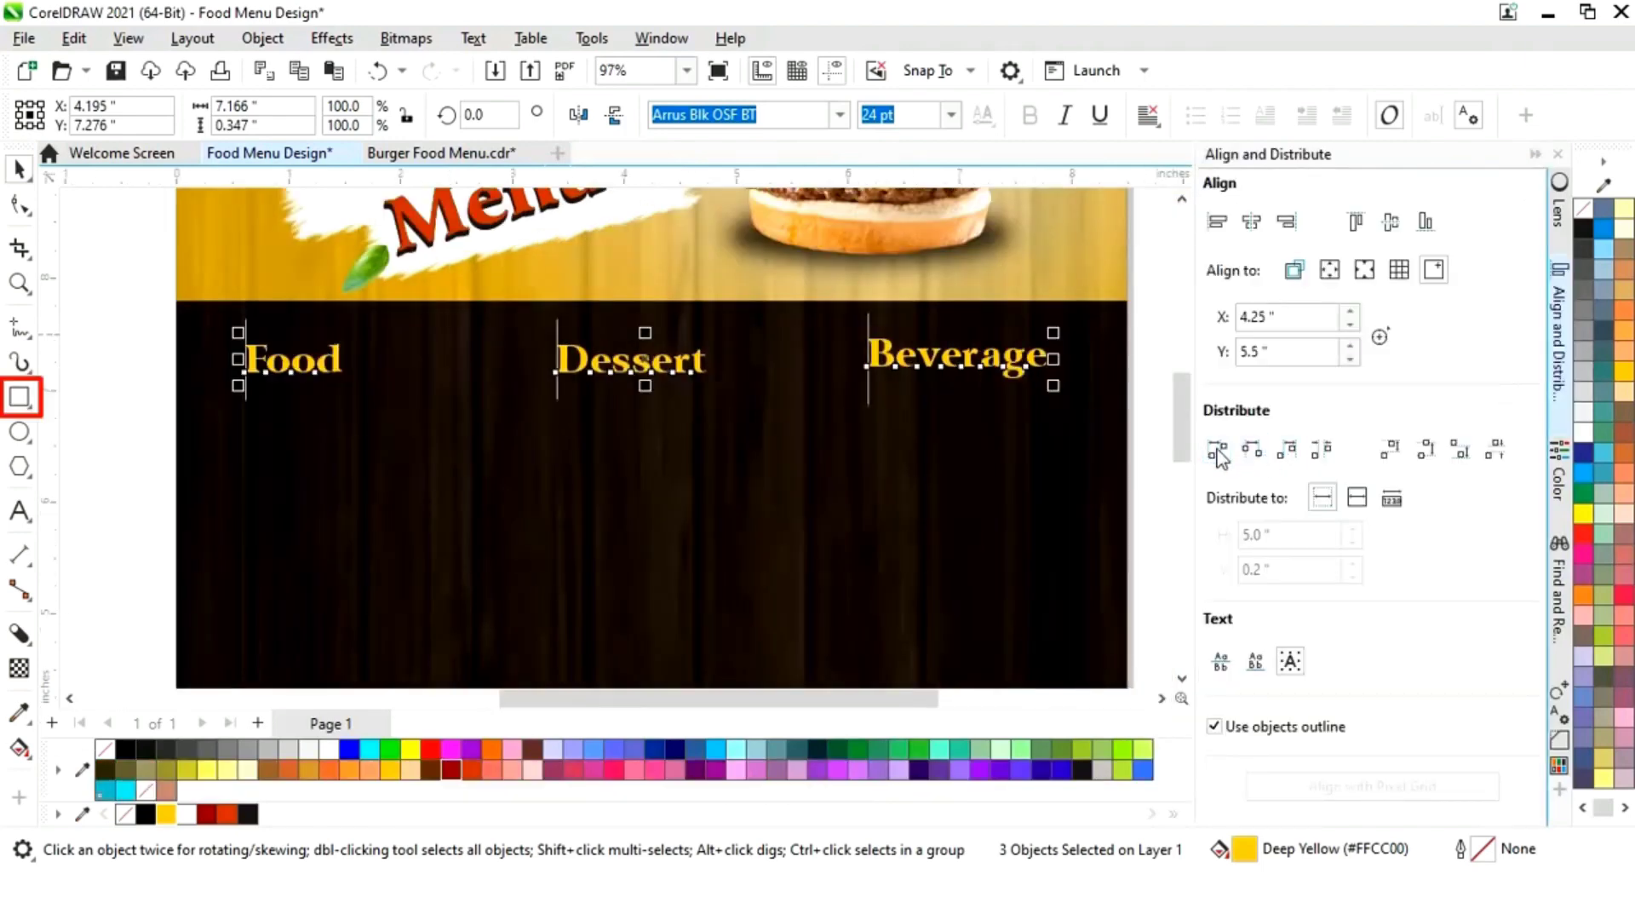
pyautogui.click(1535, 157)
pyautogui.click(1417, 330)
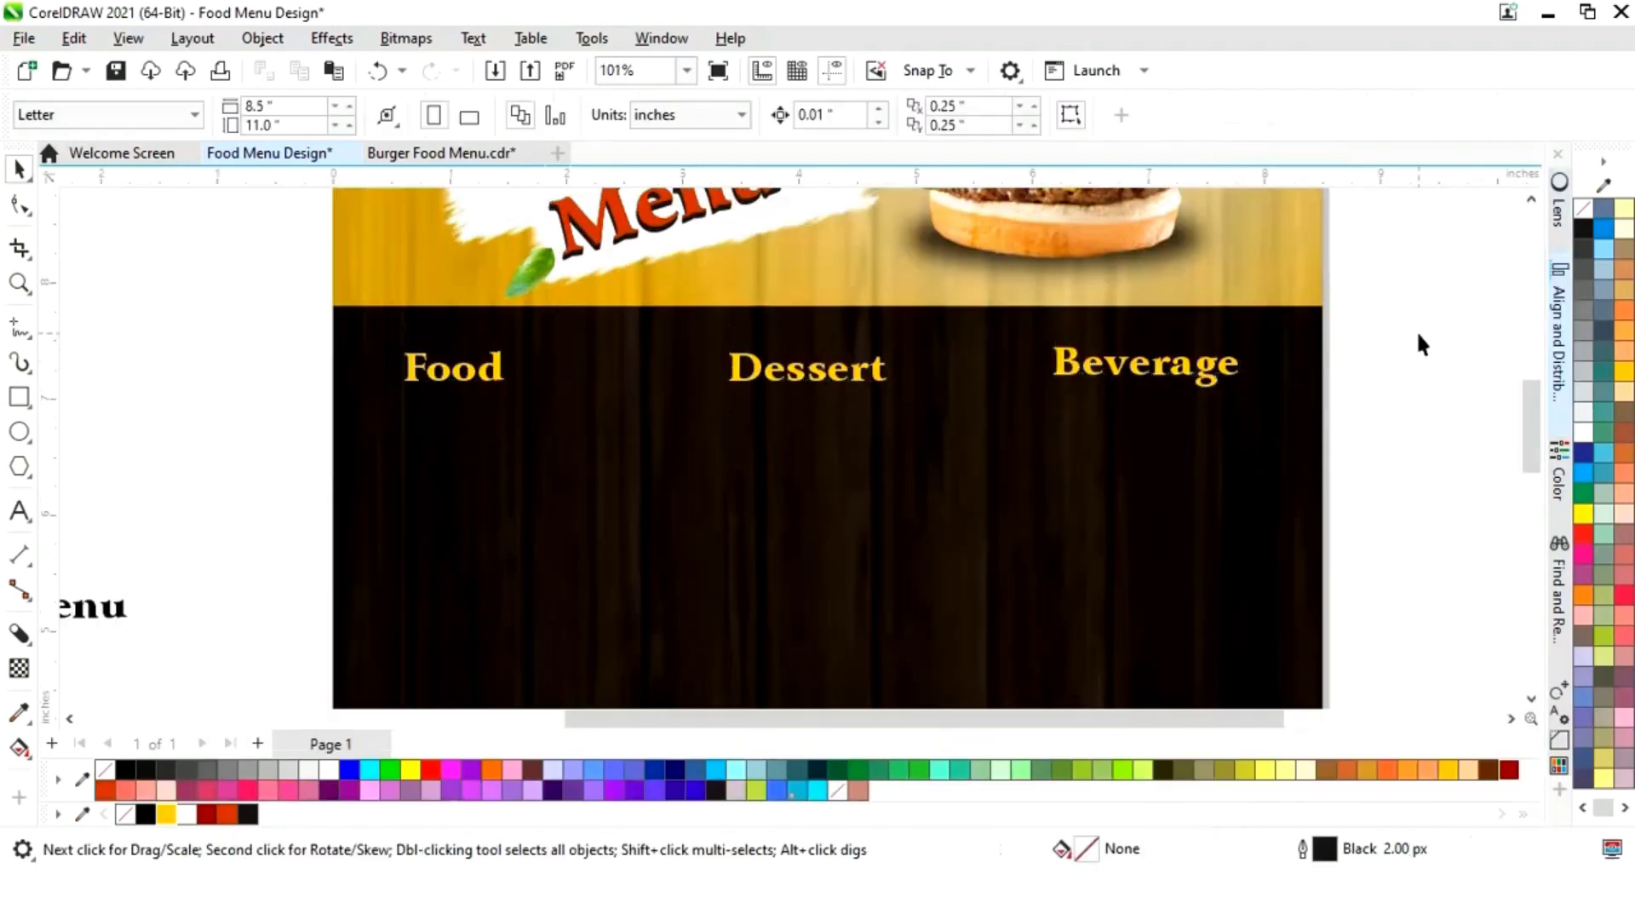
# Step: Draw a vertical 2-point line about 2.85 inches long on the black panel, below and between the Food and Dessert headings
pyautogui.scroll(-5, 1413, 329)
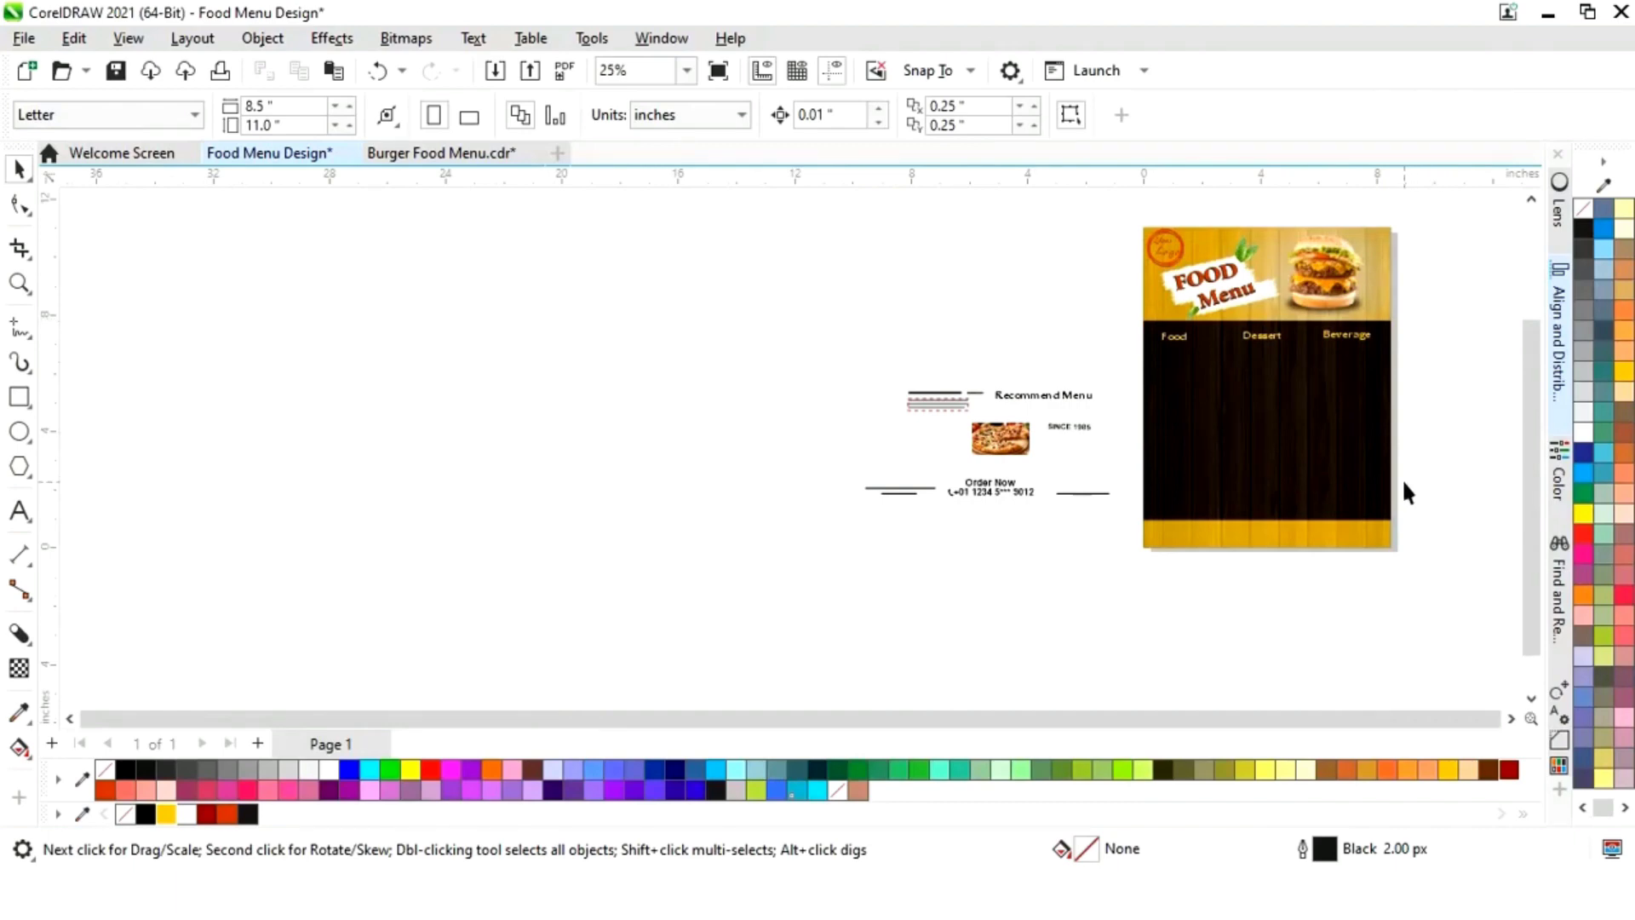
pyautogui.press('z')
pyautogui.moveTo(1093, 265); pyautogui.dragTo(1482, 587)
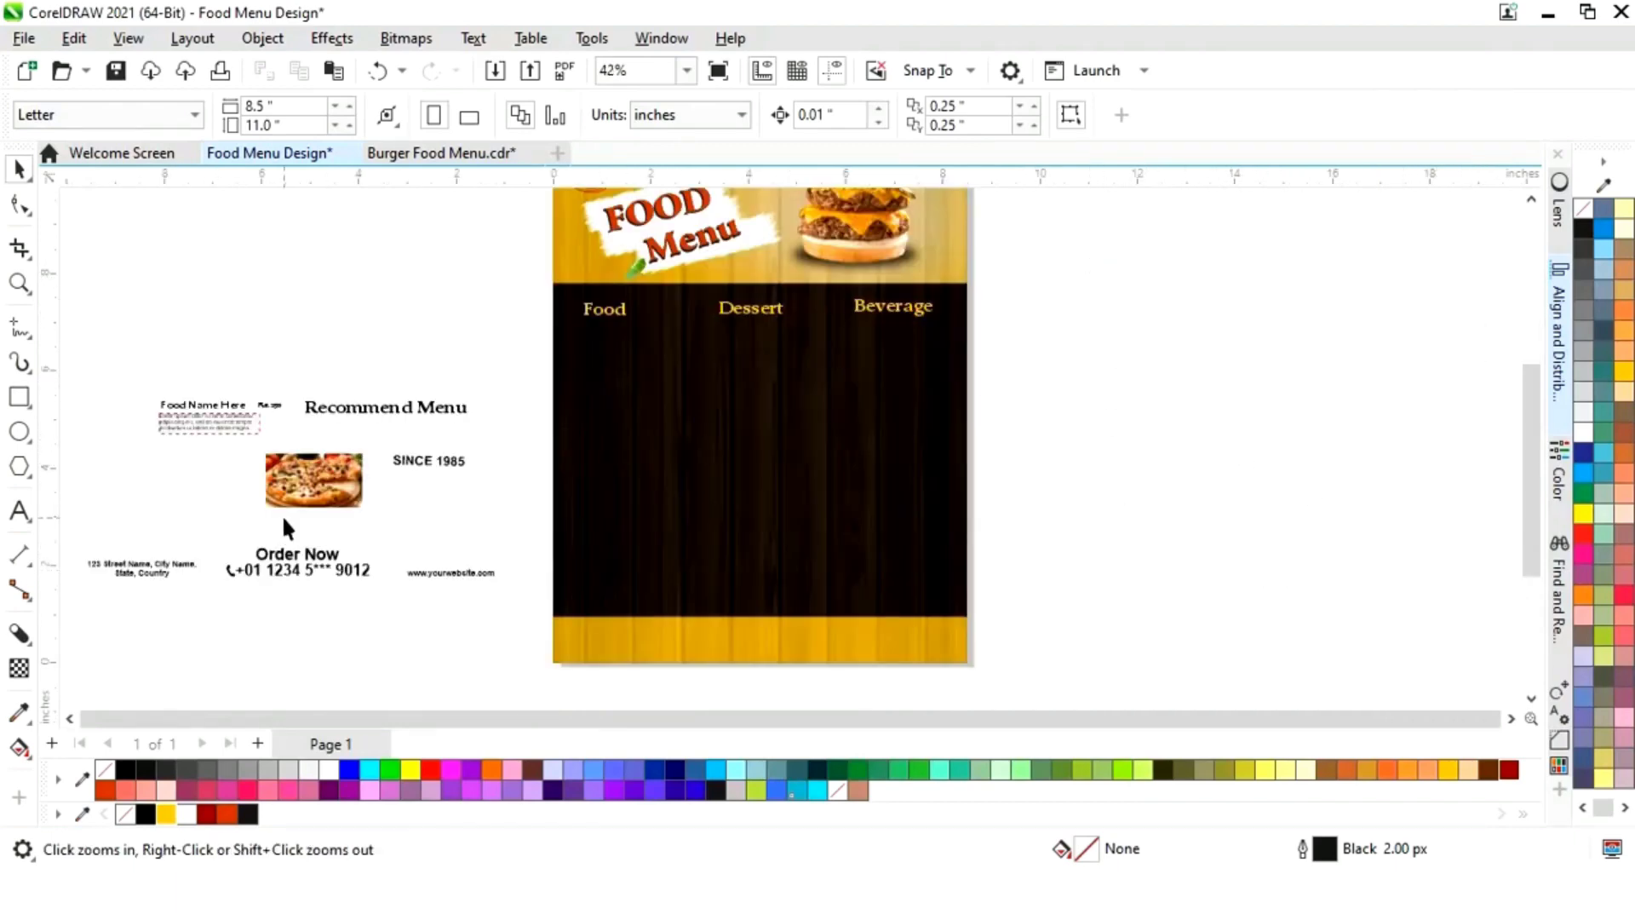
pyautogui.click(26, 330)
pyautogui.click(34, 339)
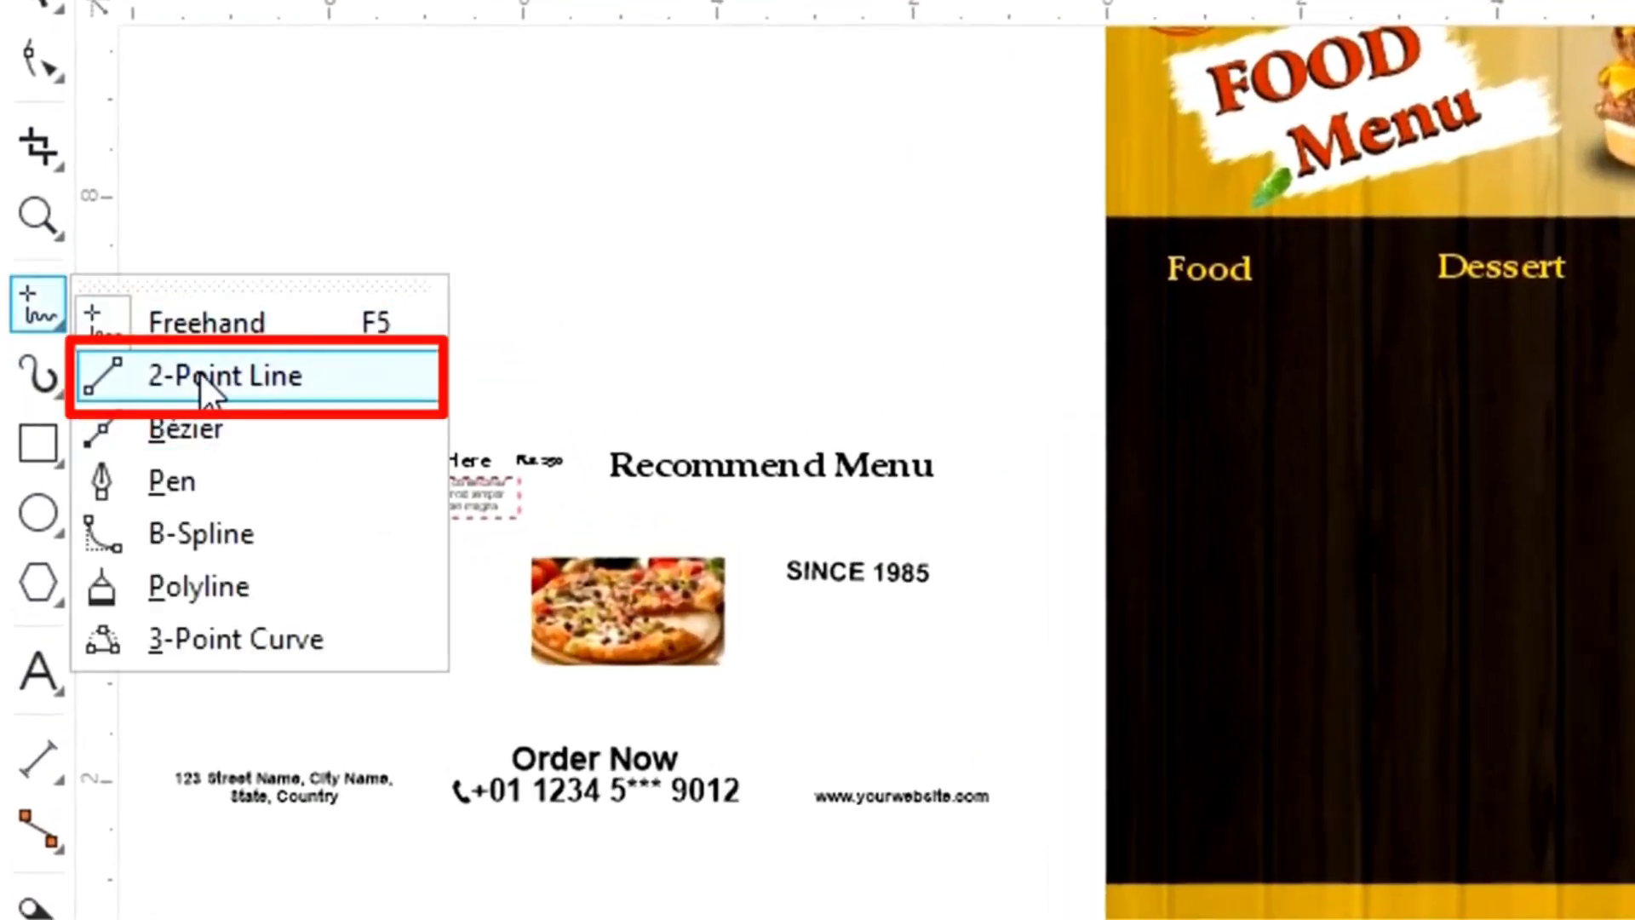
pyautogui.click(199, 371)
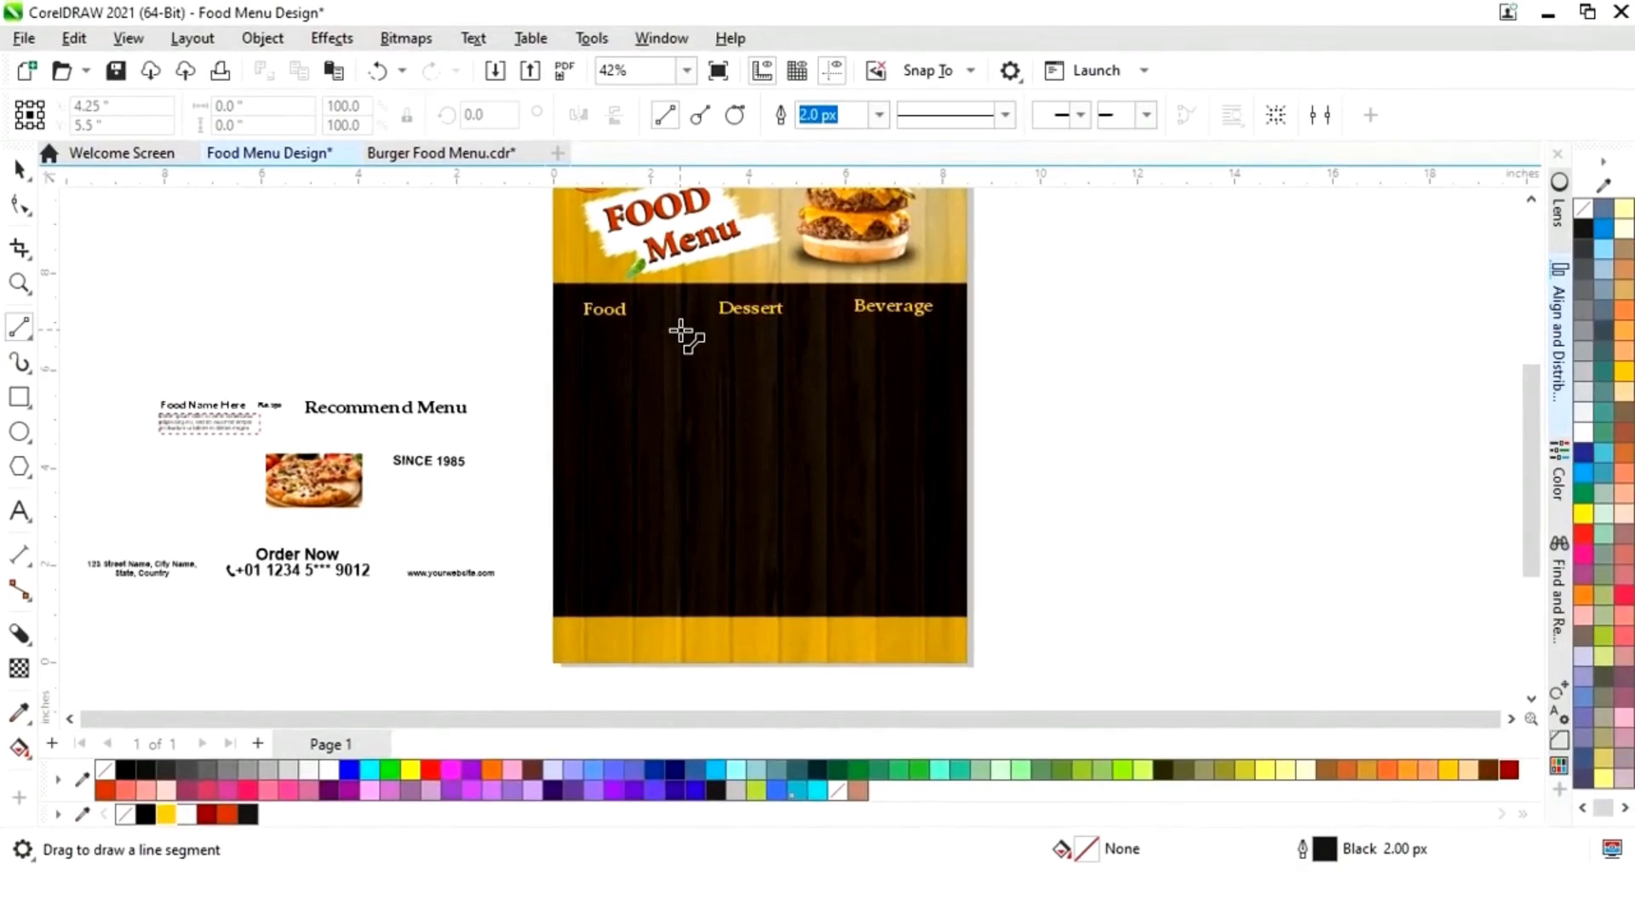
pyautogui.moveTo(680, 331); pyautogui.dragTo(679, 470)
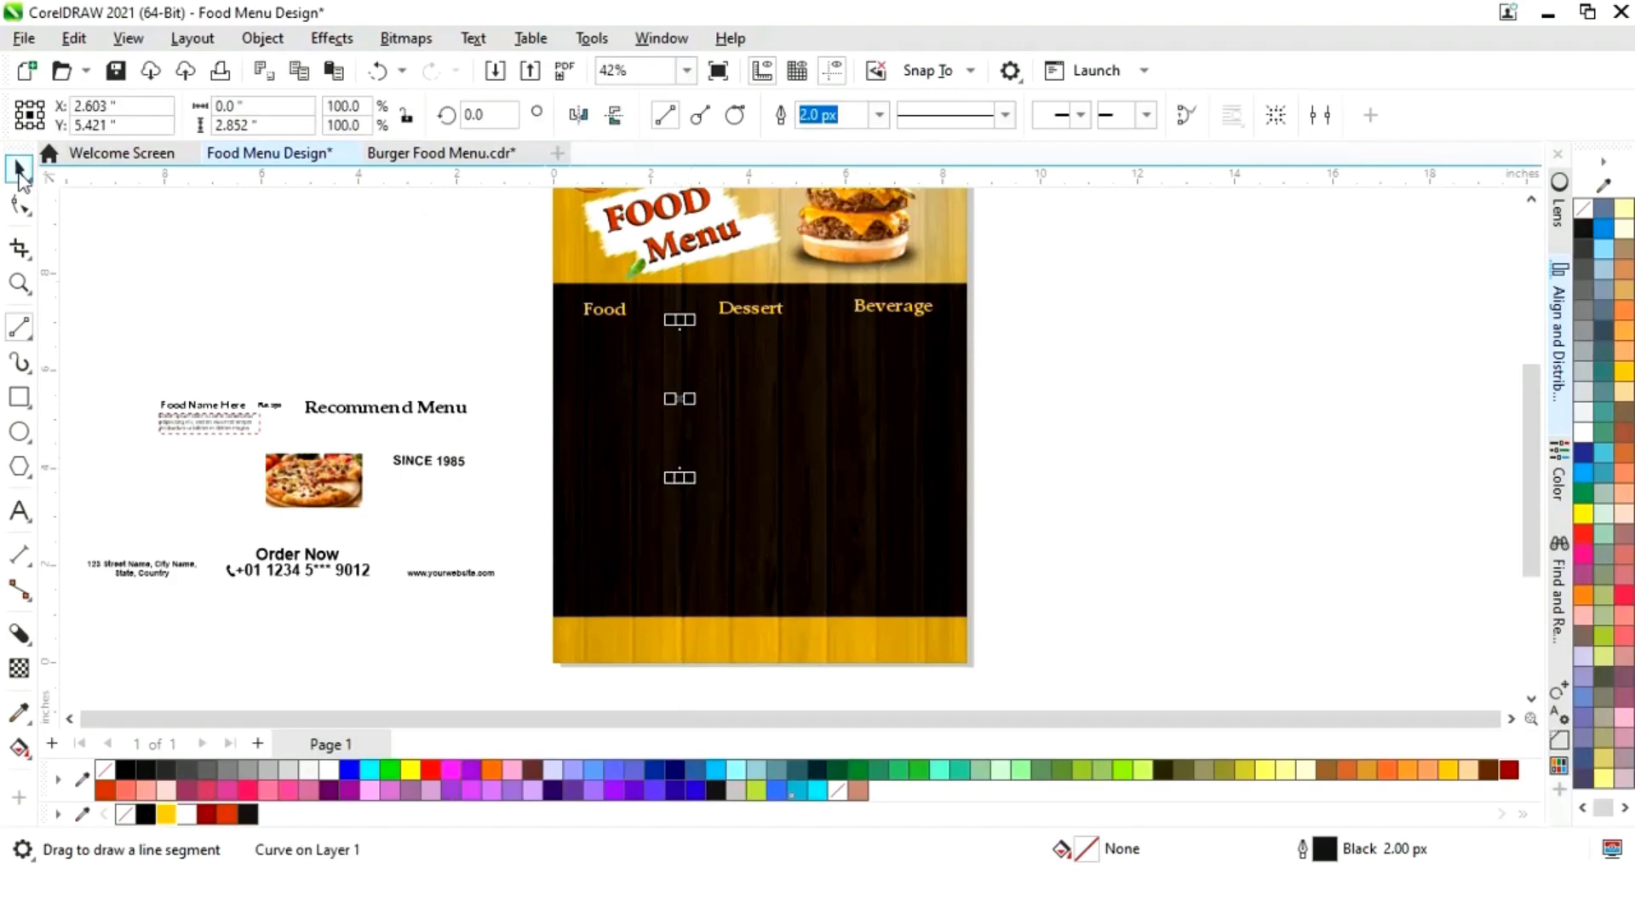
pyautogui.click(21, 170)
# Step: Give the vertical line a white outline with a dotted line style and a width of 8 px
pyautogui.rightClick(330, 771)
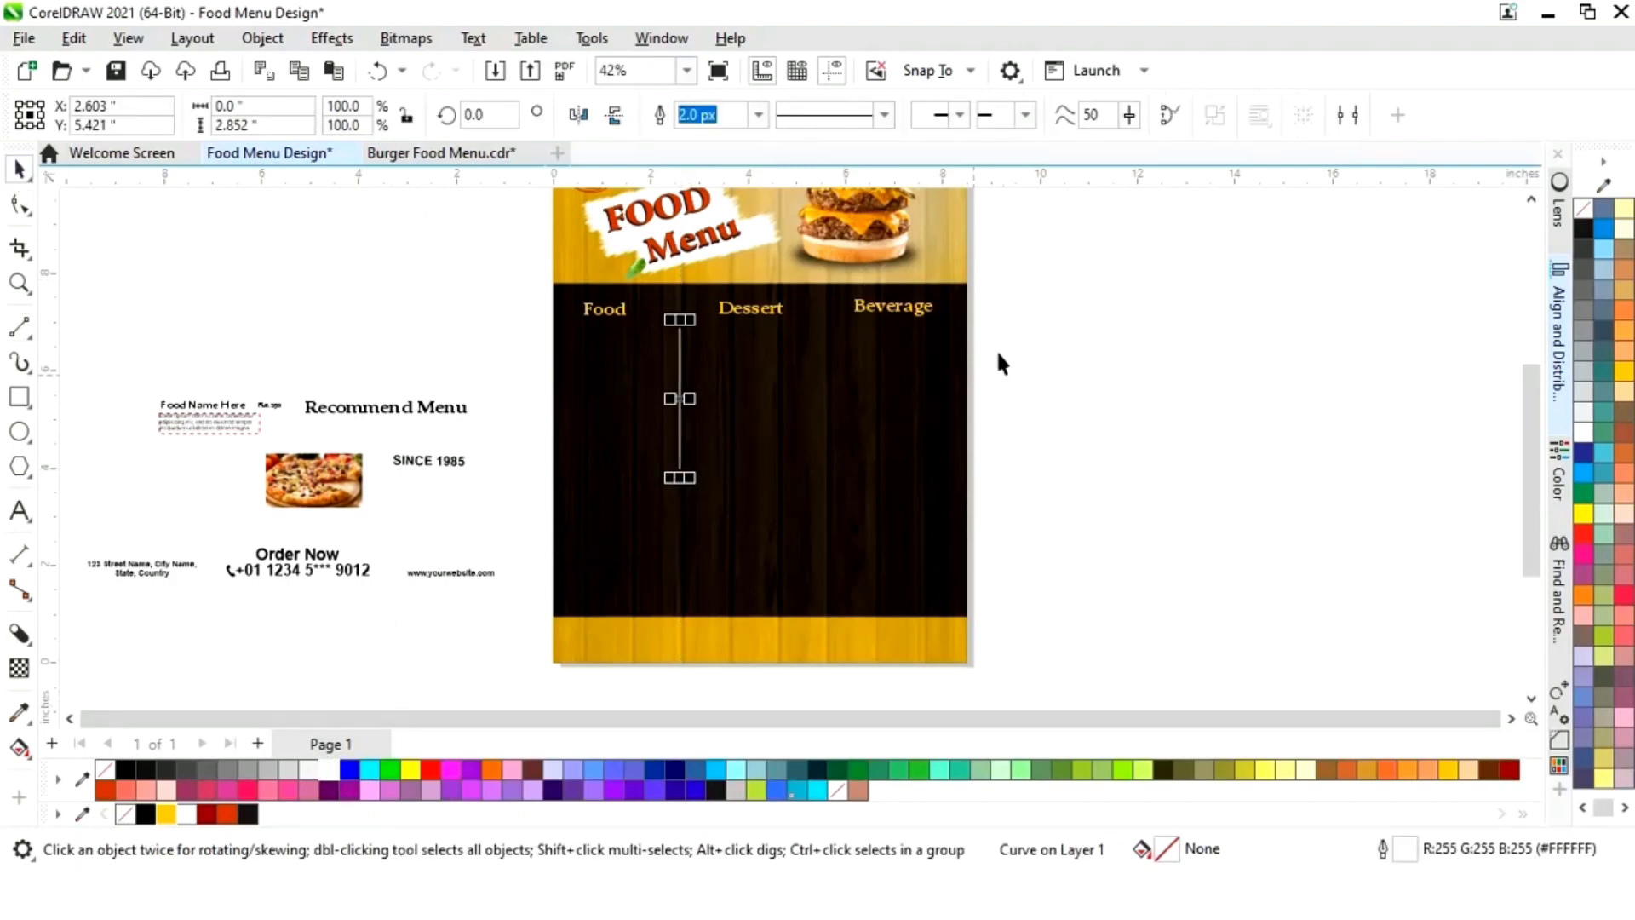
pyautogui.click(888, 123)
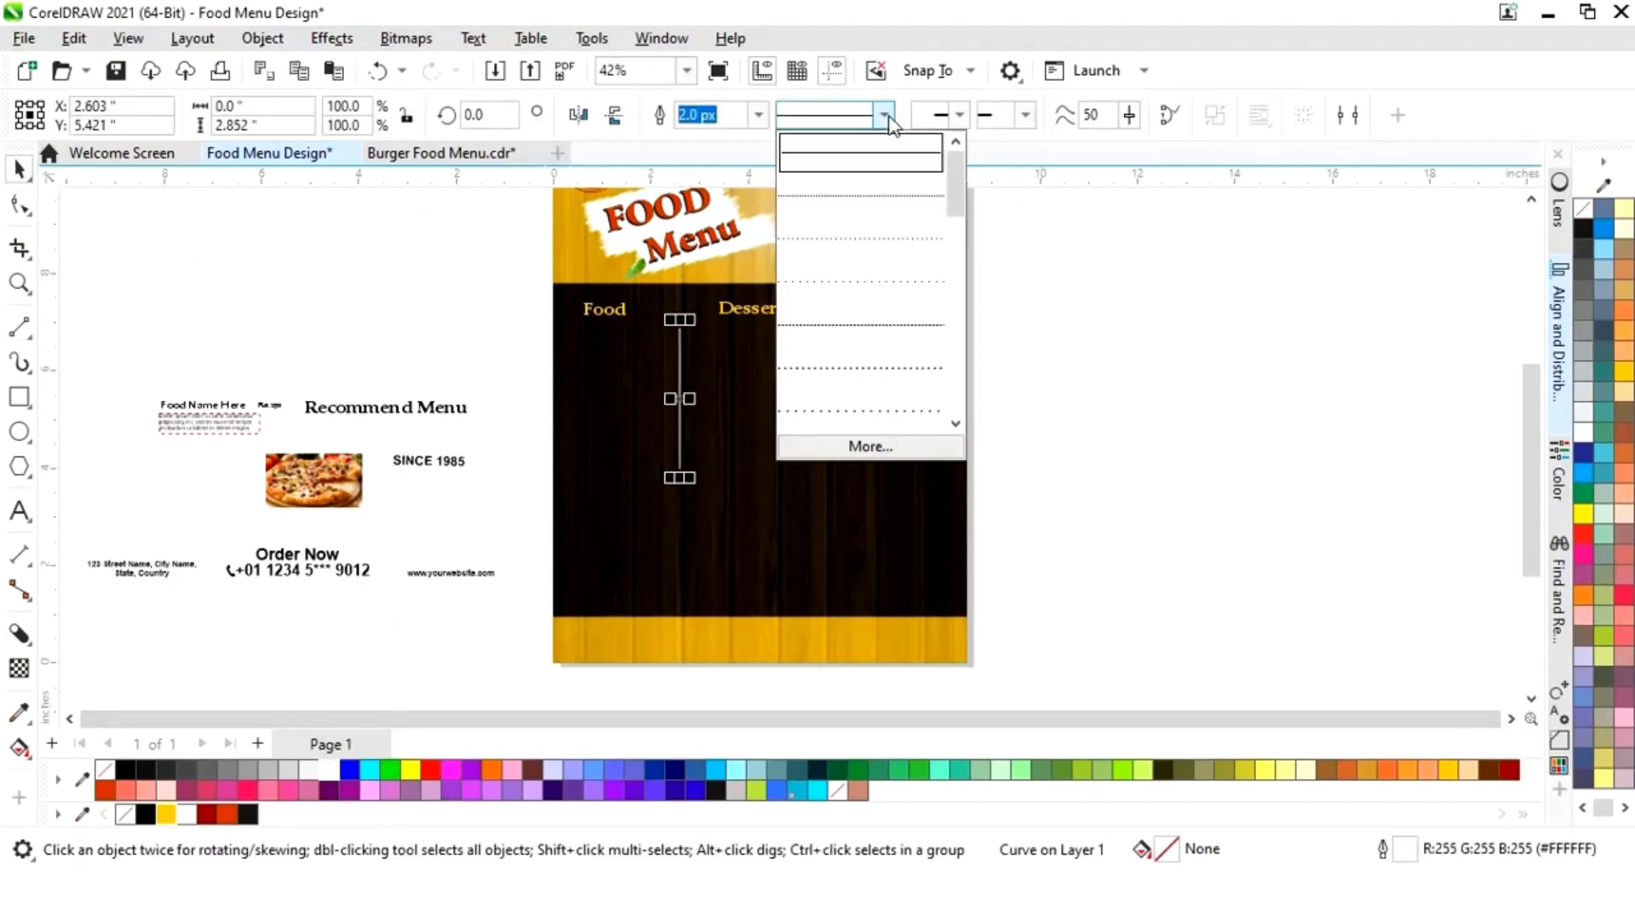
pyautogui.click(869, 361)
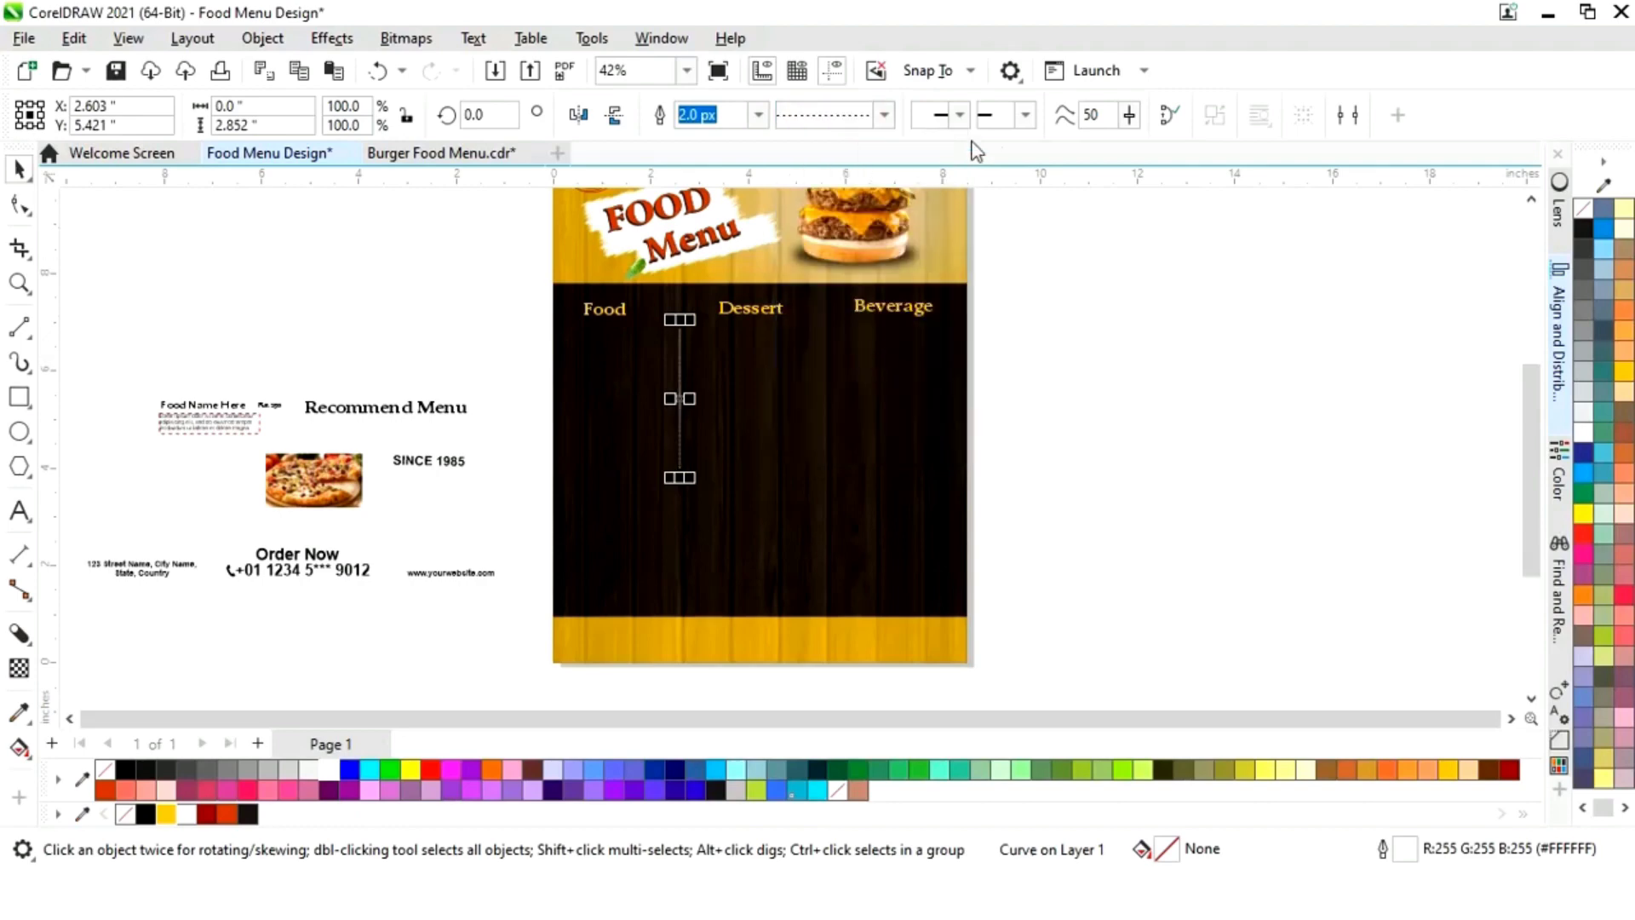
pyautogui.click(757, 115)
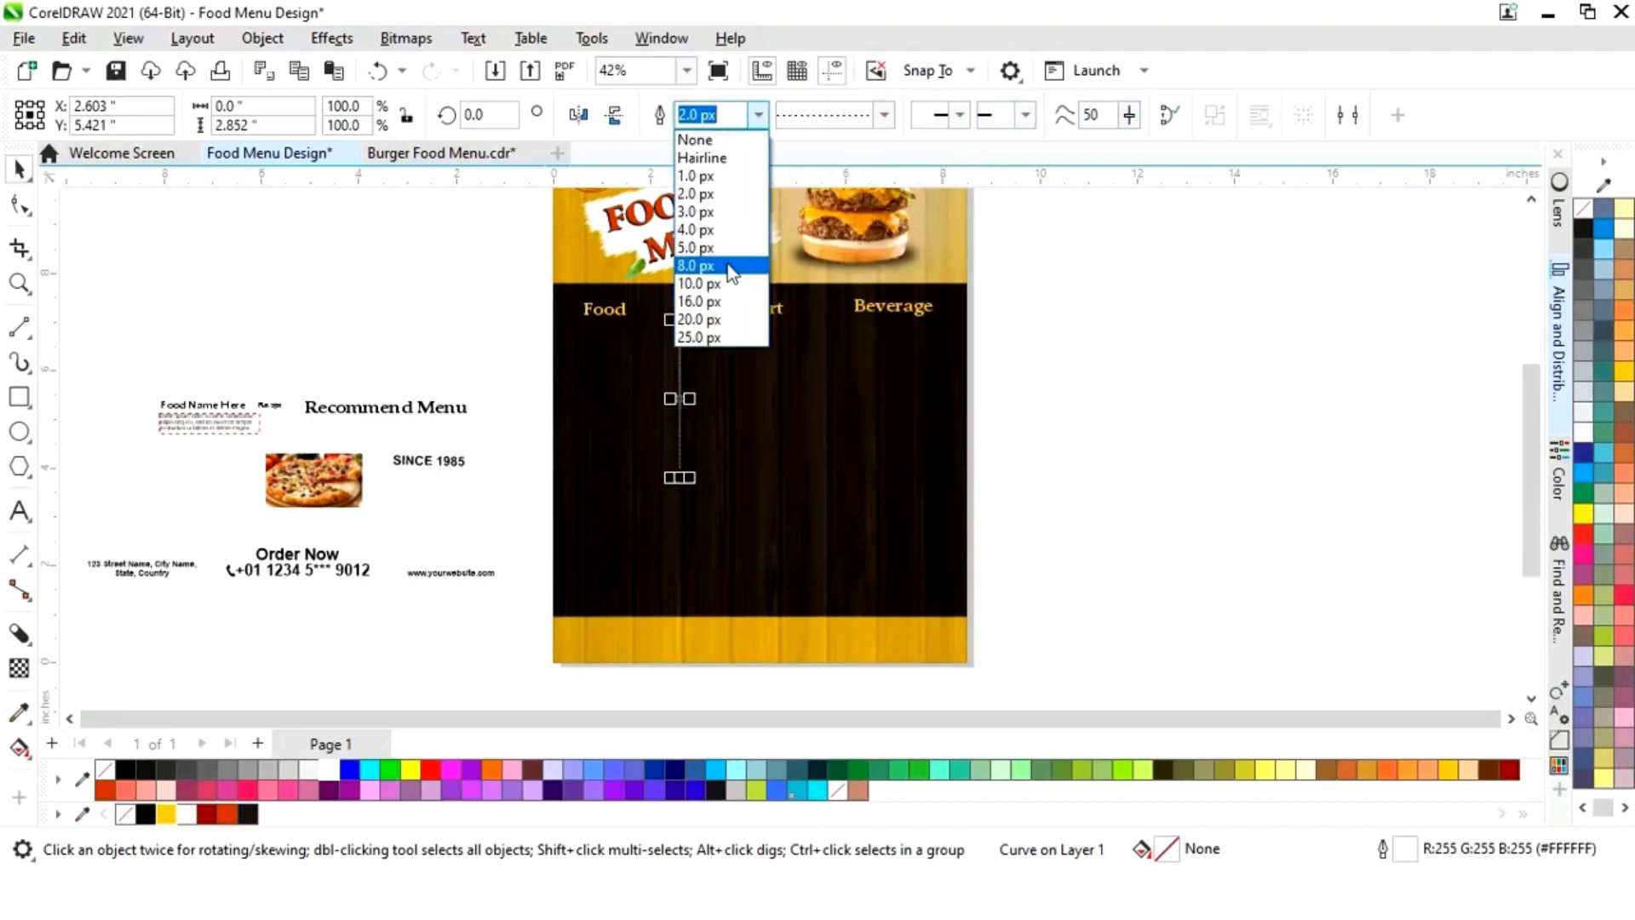
pyautogui.click(697, 266)
pyautogui.click(732, 392)
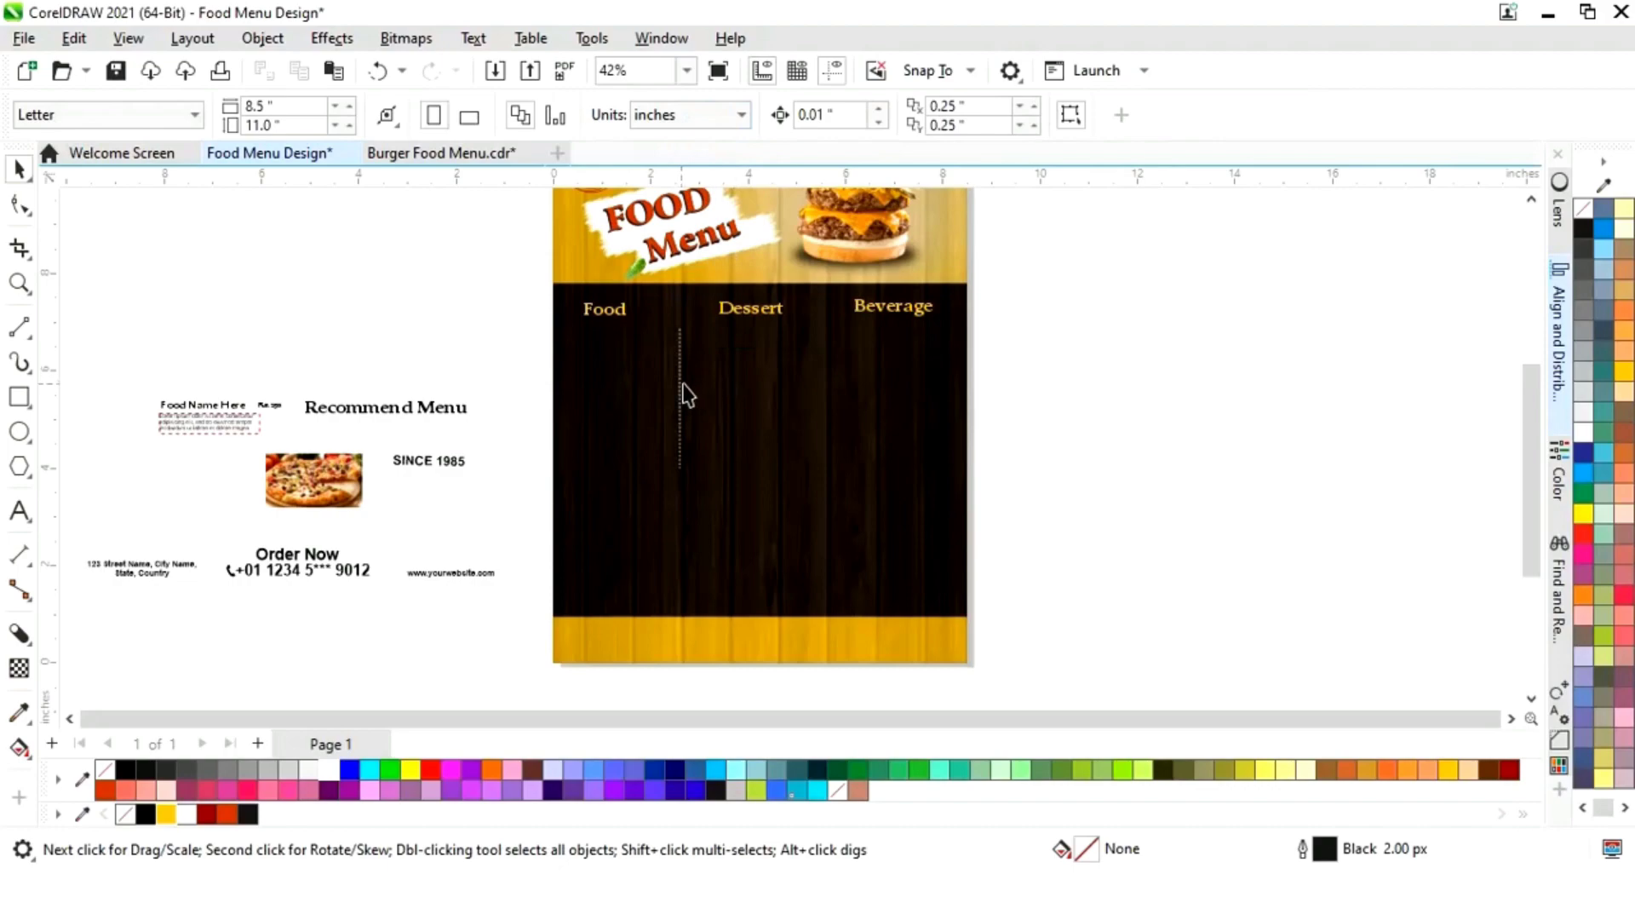
# Step: Group the Food and Dessert headings, centre the dotted line horizontally on the group, and ungroup the headings
pyautogui.click(749, 309)
pyautogui.keyDown('shift'); pyautogui.click(608, 311); pyautogui.keyUp('shift')
pyautogui.rightClick(612, 311)
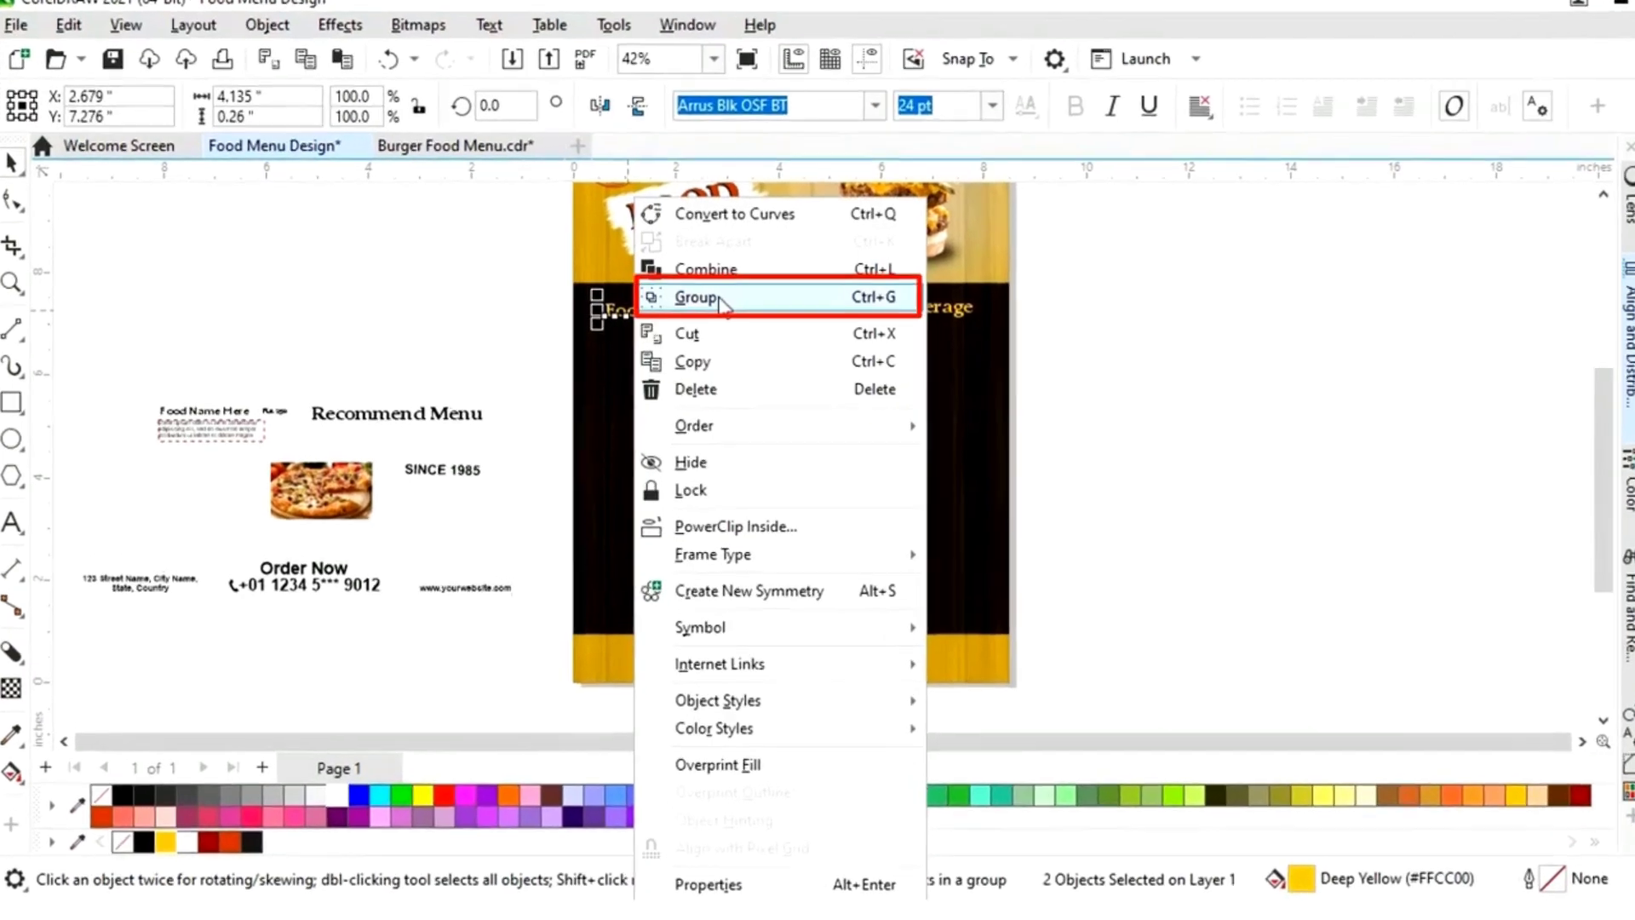
pyautogui.click(720, 299)
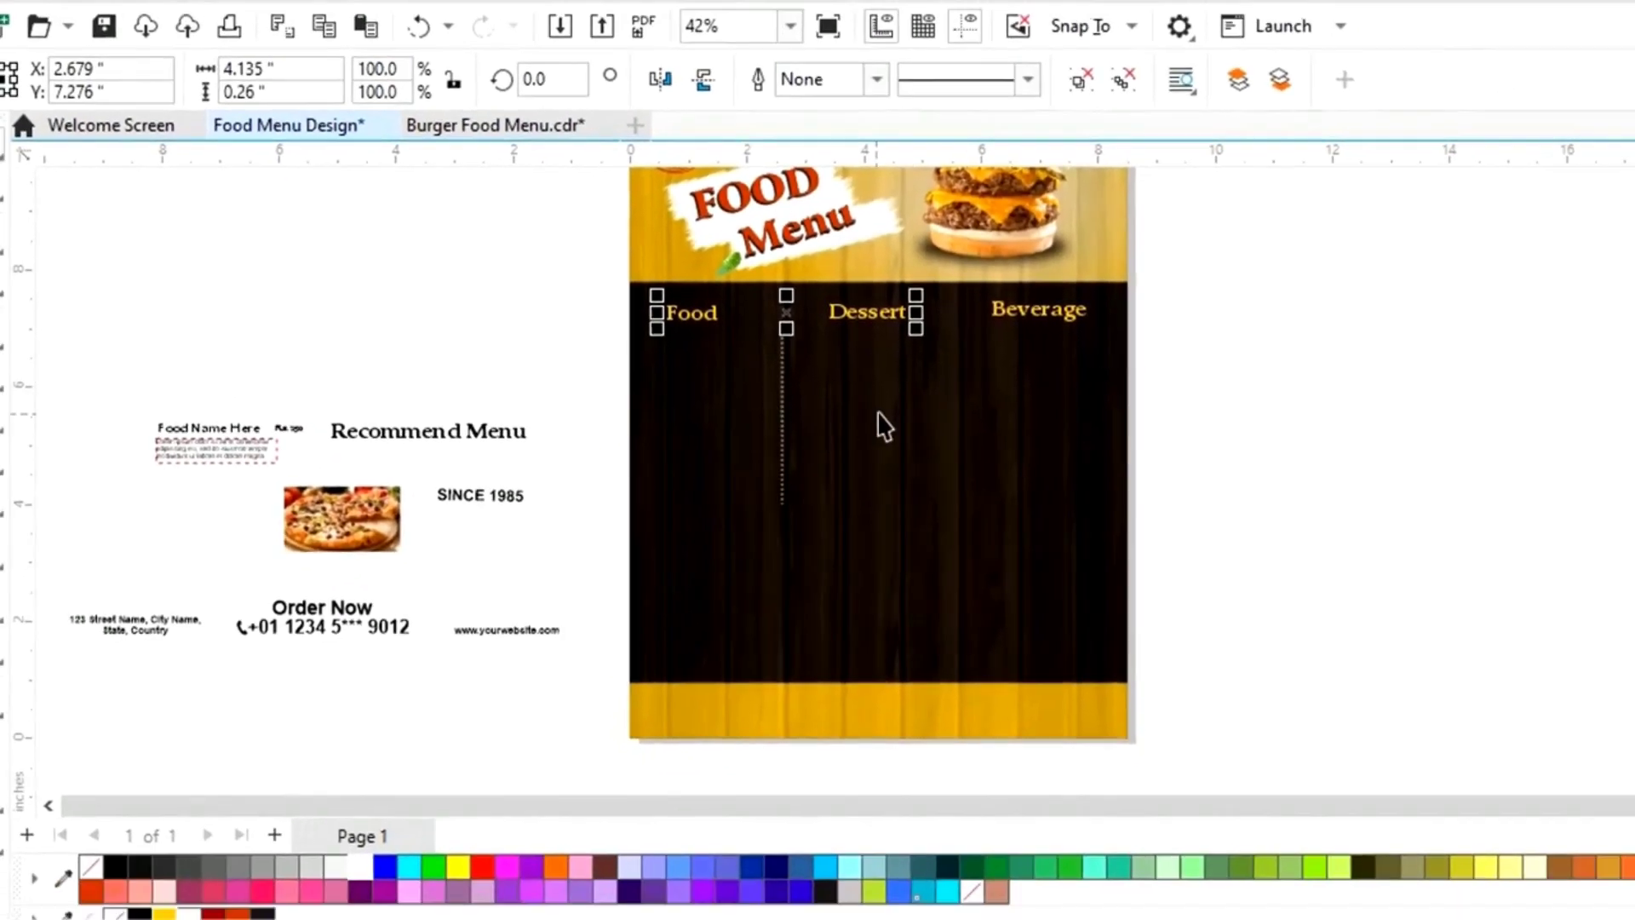
pyautogui.keyDown('shift'); pyautogui.click(782, 451); pyautogui.keyUp('shift')
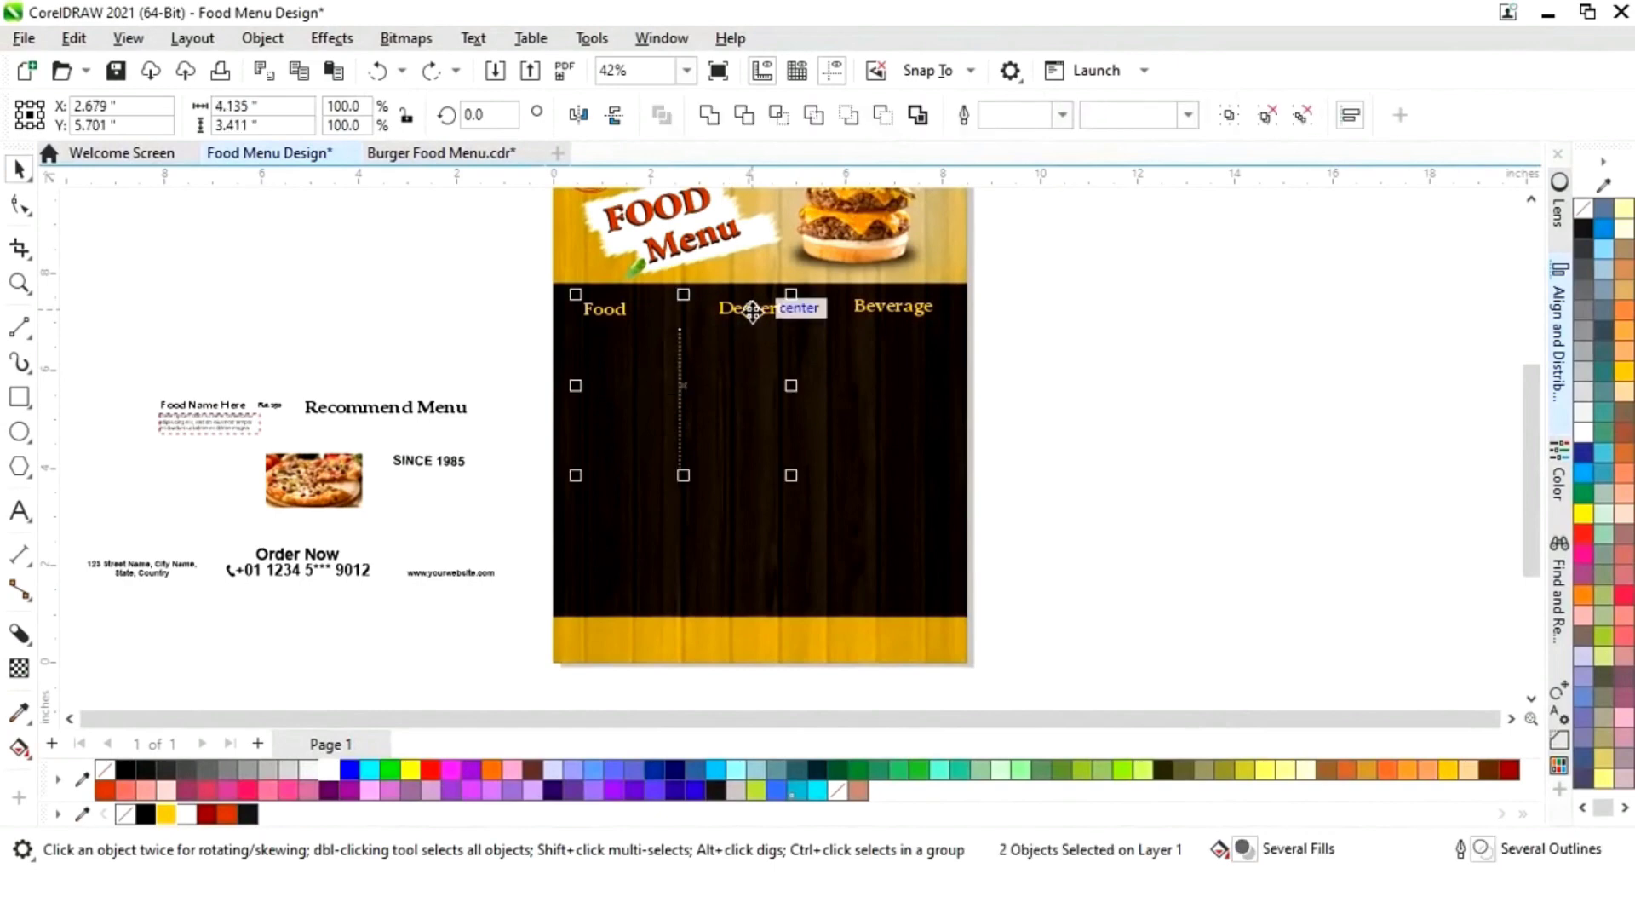
pyautogui.click(1088, 325)
pyautogui.click(745, 309)
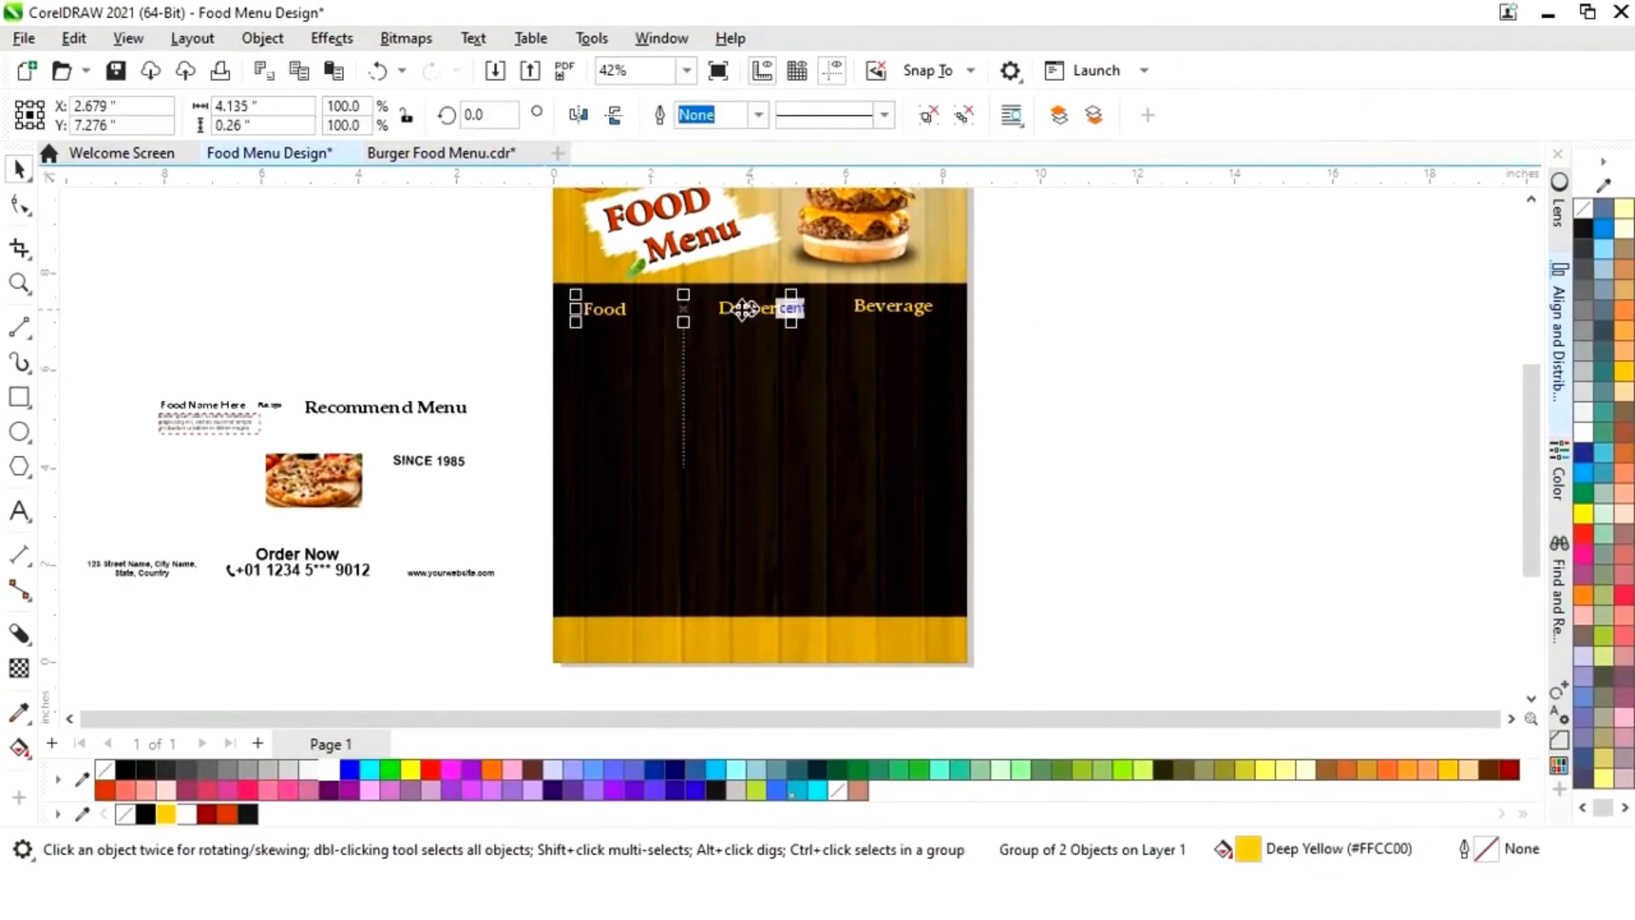
pyautogui.rightClick(744, 308)
pyautogui.click(796, 206)
pyautogui.click(1142, 345)
# Step: Group the Dessert and Beverage headings
pyautogui.click(751, 311)
pyautogui.keyDown('shift'); pyautogui.click(902, 308); pyautogui.keyUp('shift')
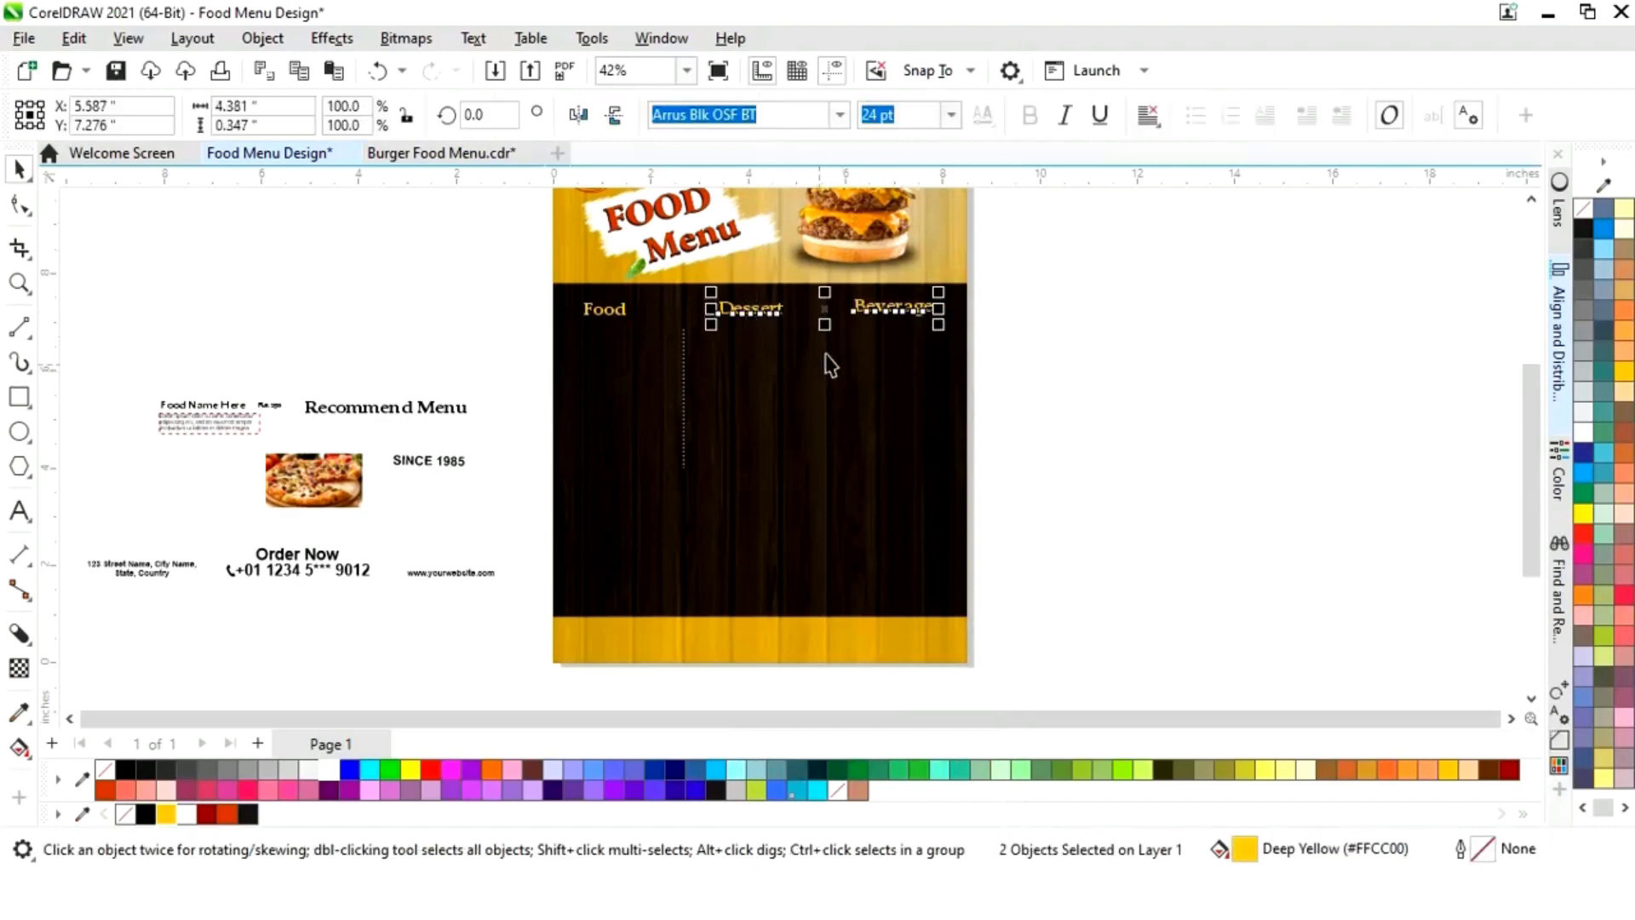
pyautogui.rightClick(860, 308)
pyautogui.click(896, 296)
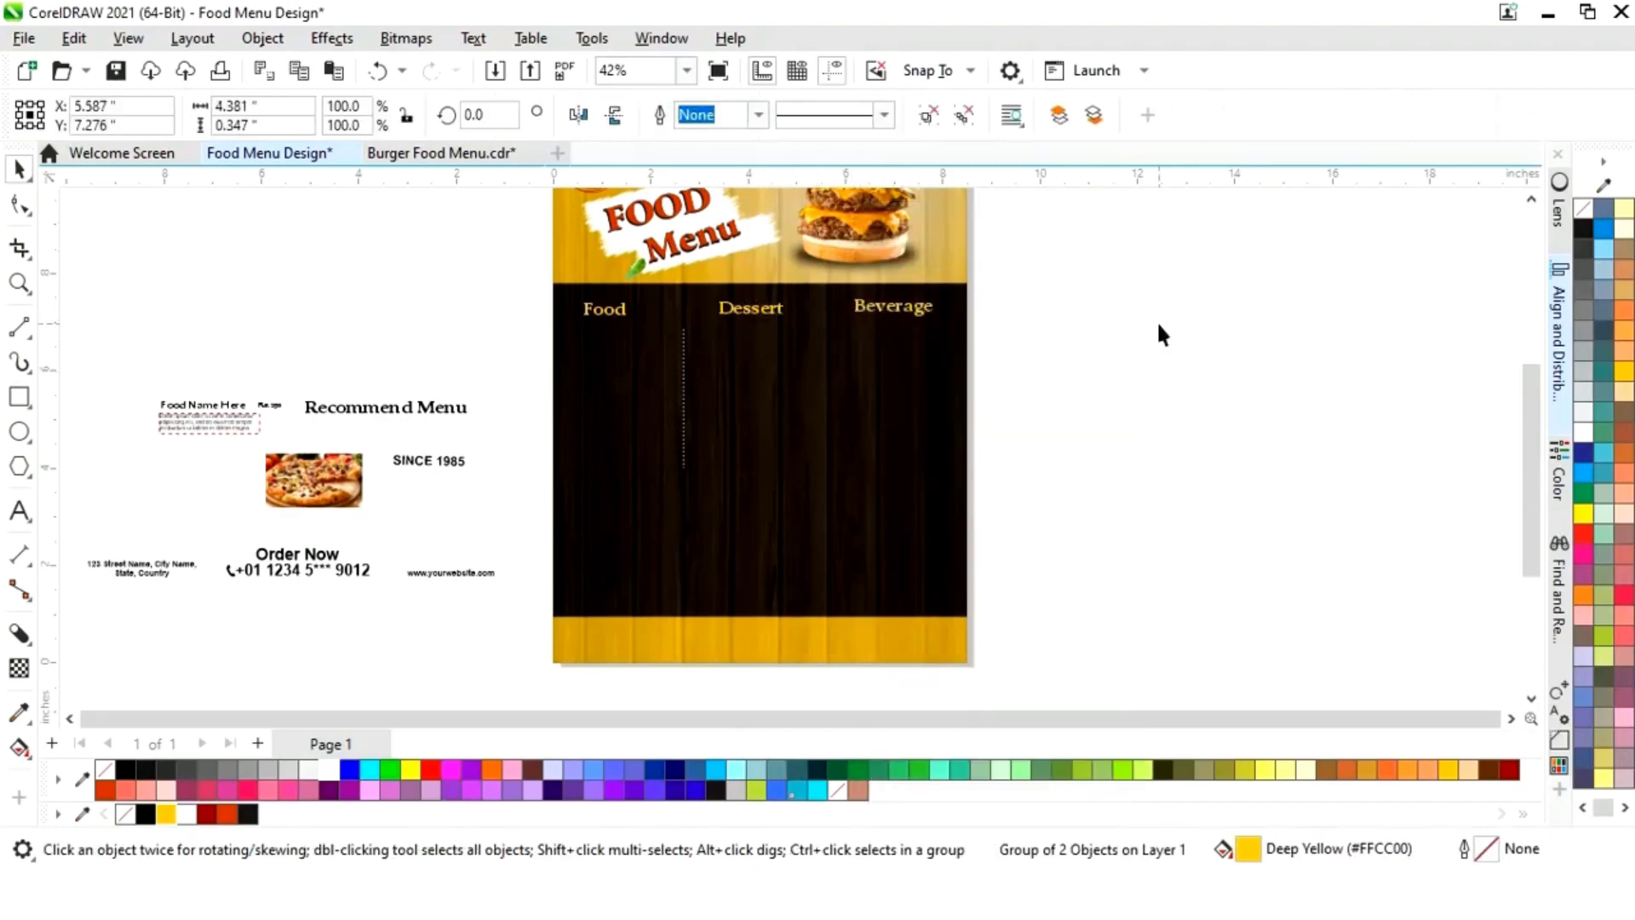
pyautogui.click(1162, 333)
# Step: Copy the dotted line to between the Dessert and Beverage columns and centre it horizontally on their grouped headings
pyautogui.click(683, 407)
pyautogui.moveTo(681, 402); pyautogui.dragTo(823, 395)
pyautogui.click(883, 400)
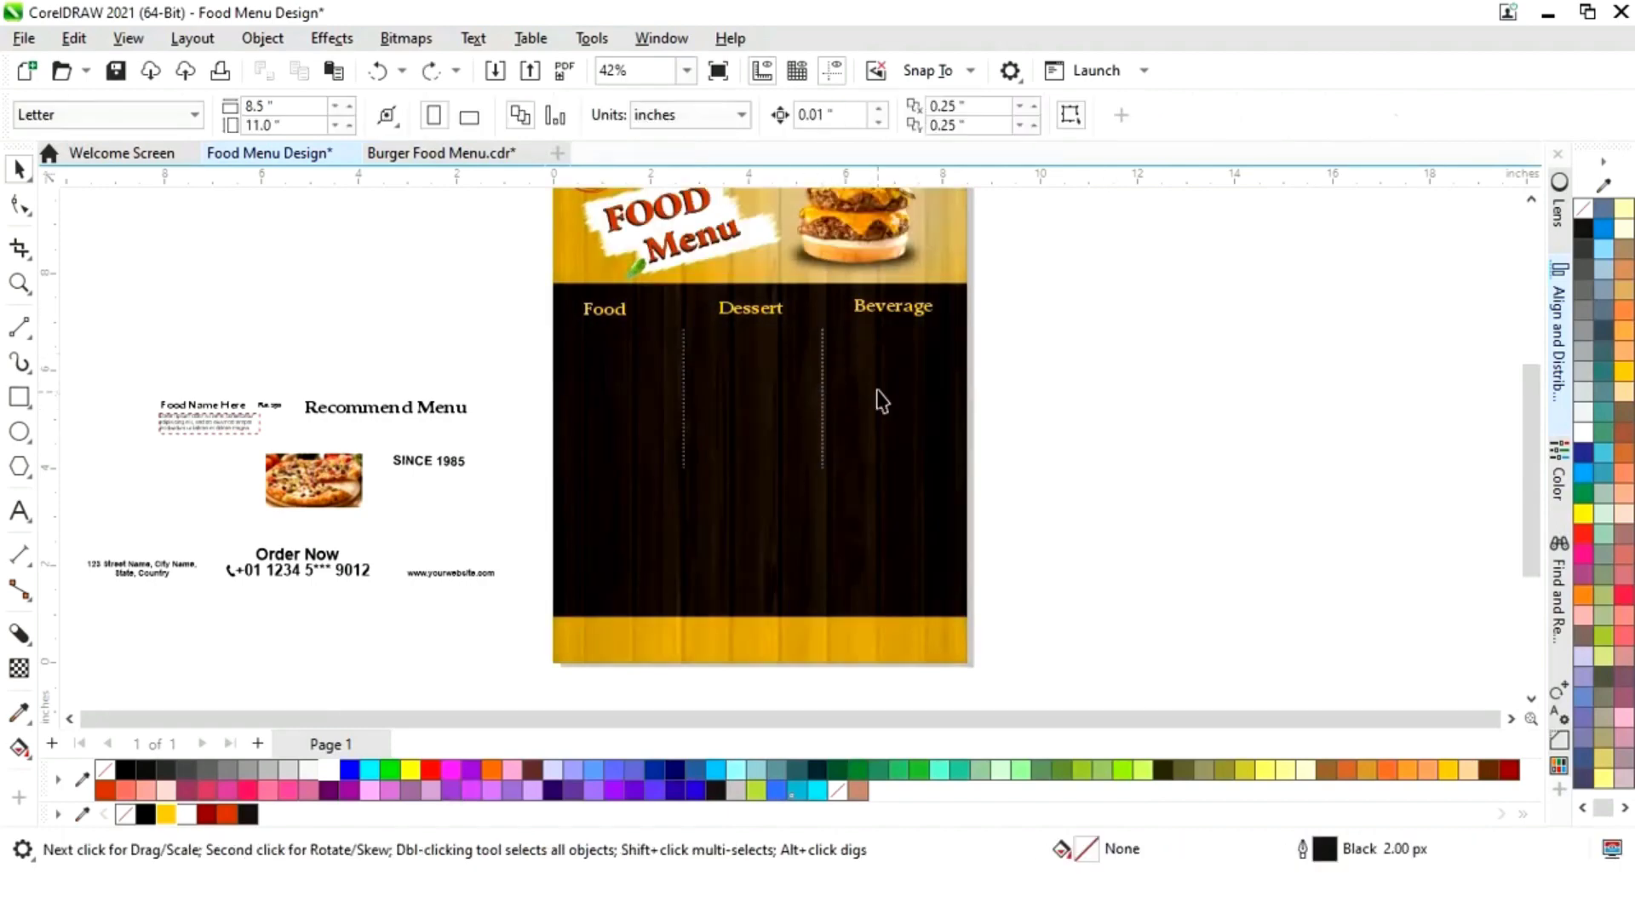
pyautogui.click(824, 402)
pyautogui.keyDown('shift'); pyautogui.click(892, 311); pyautogui.keyUp('shift')
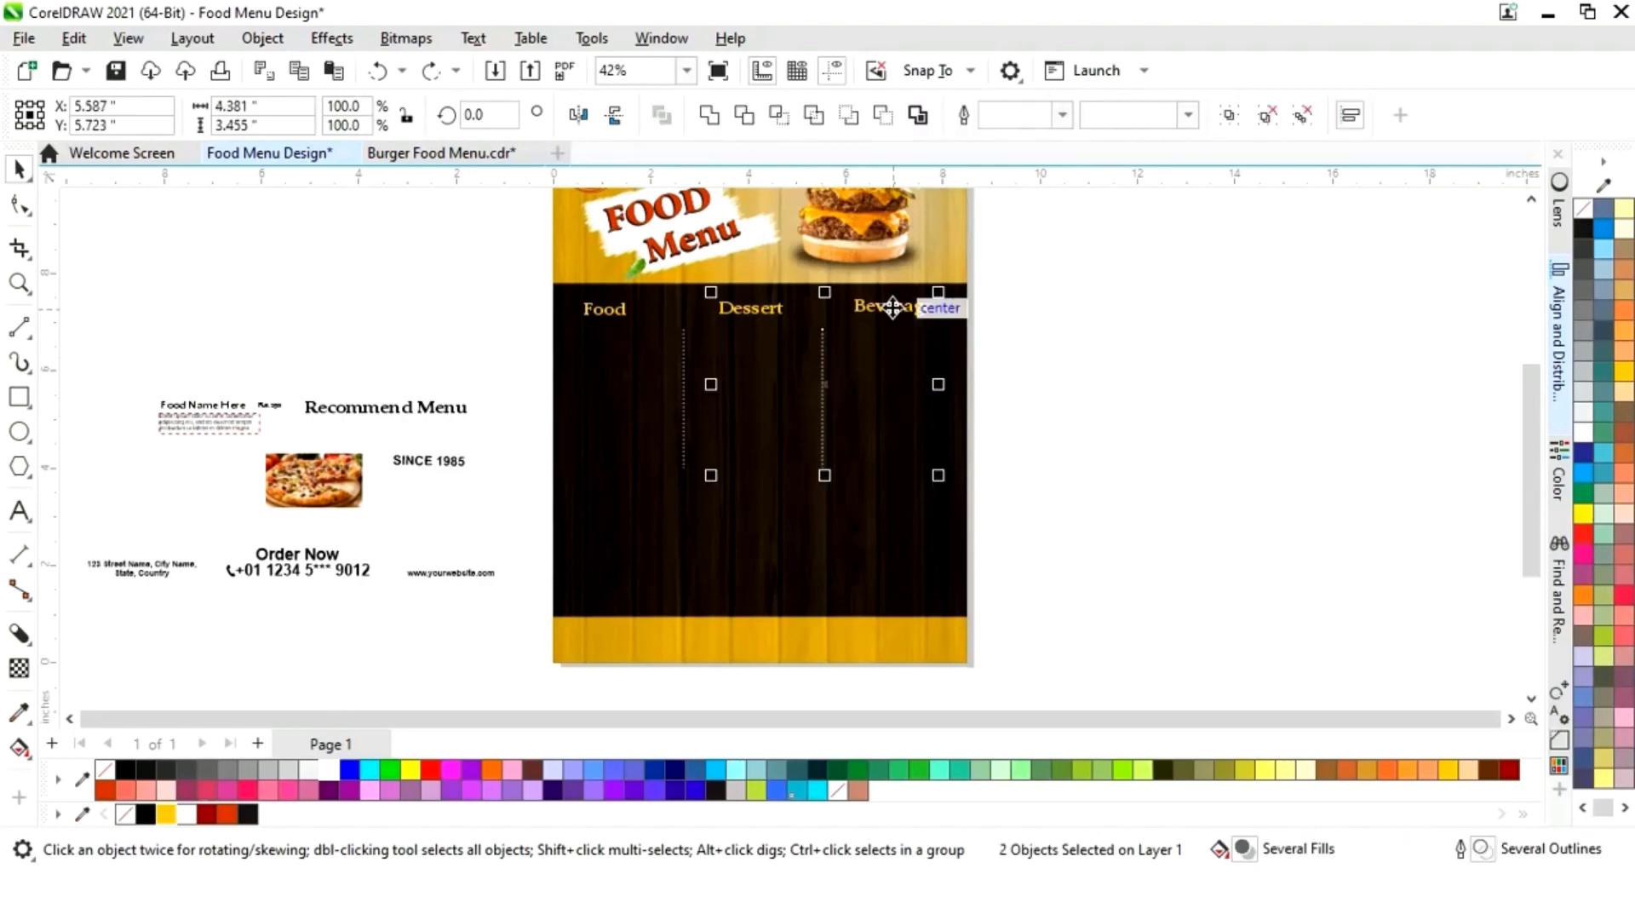
pyautogui.moveTo(892, 307); pyautogui.dragTo(894, 307)
pyautogui.click(1077, 350)
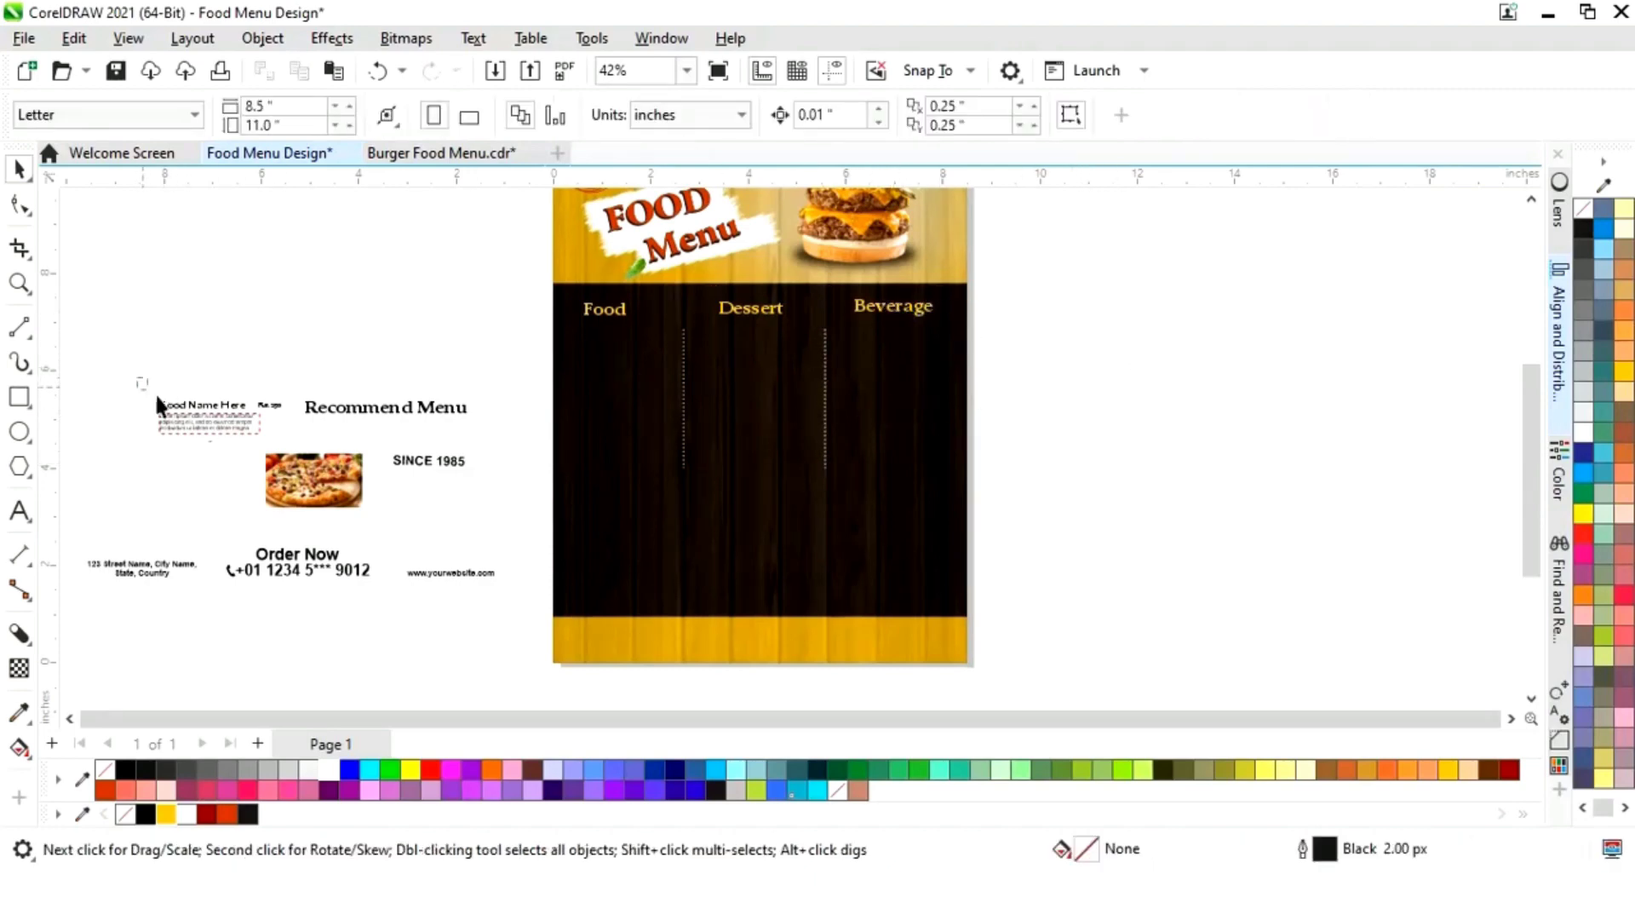
# Step: Move the grouped food name, price and description block beneath the Food heading and fill its text with white
pyautogui.click(218, 426)
pyautogui.moveTo(218, 426); pyautogui.dragTo(615, 360)
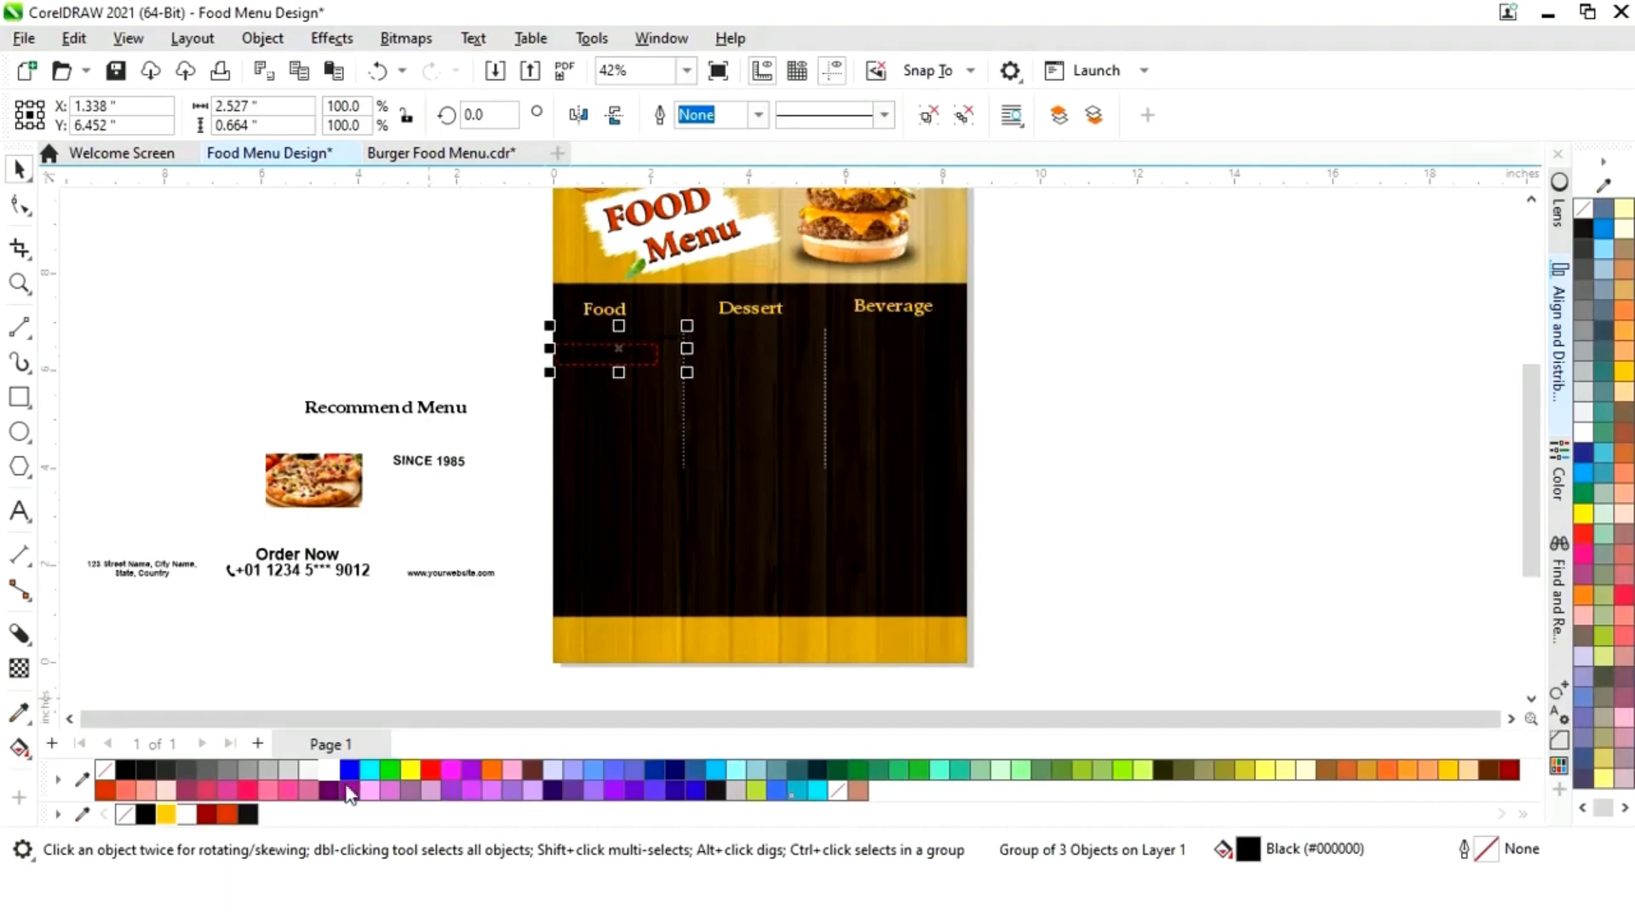
pyautogui.press('z')
pyautogui.moveTo(534, 280); pyautogui.dragTo(752, 429)
pyautogui.press('space')
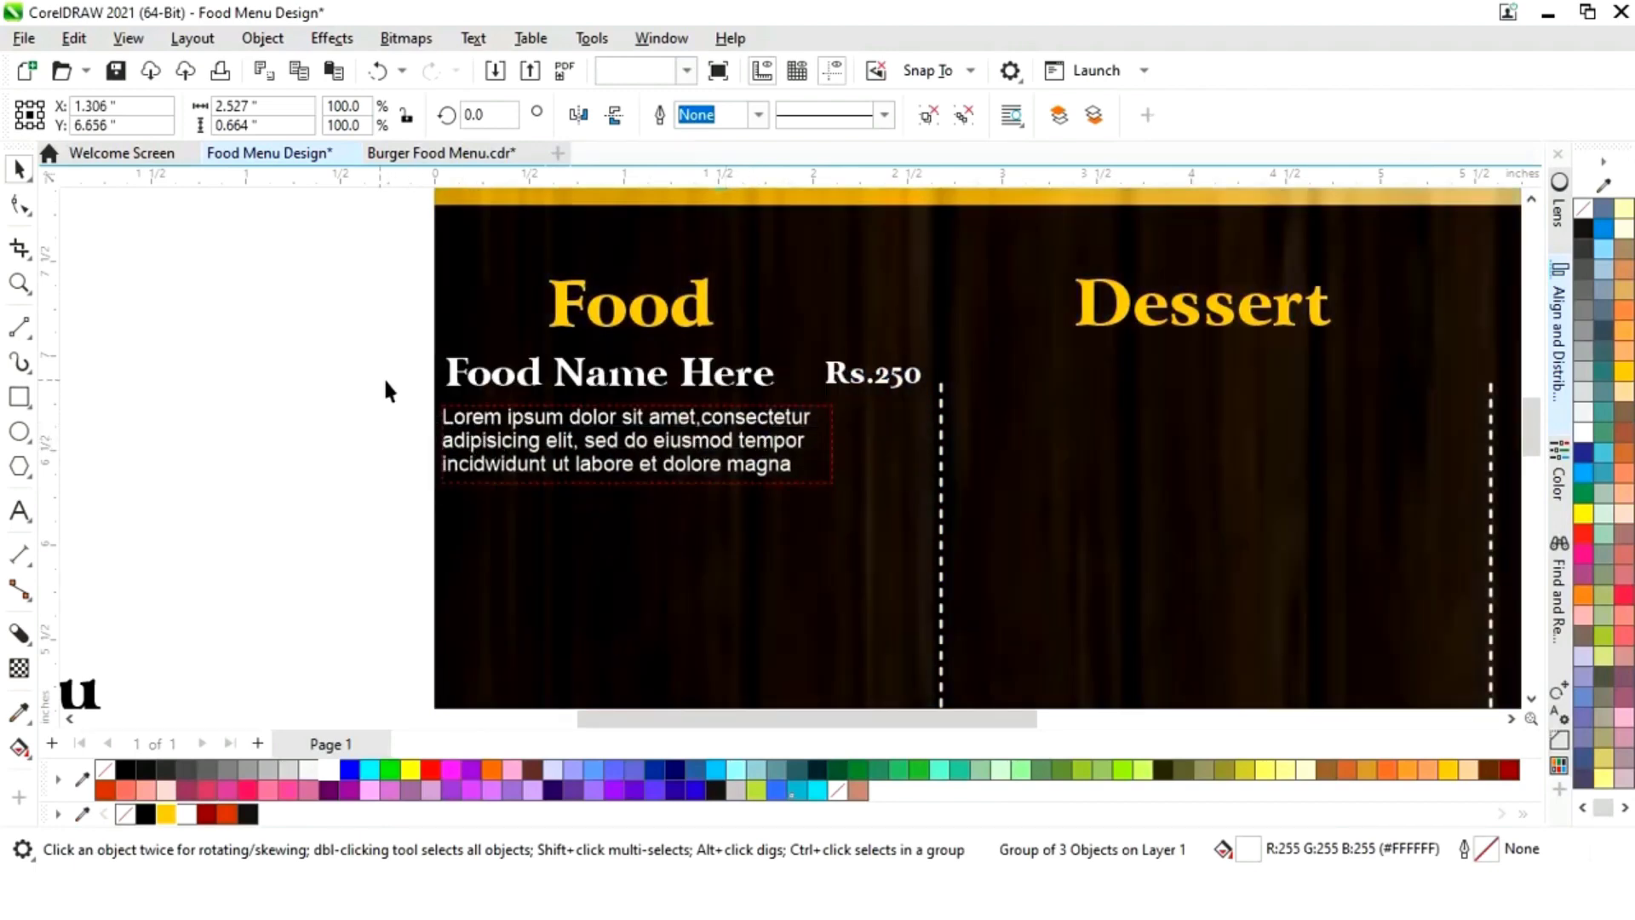
pyautogui.click(378, 382)
# Step: Nudge the Food heading and the Dessert and Beverage group up together to a Y position of 7.476 inches
pyautogui.press('F4')
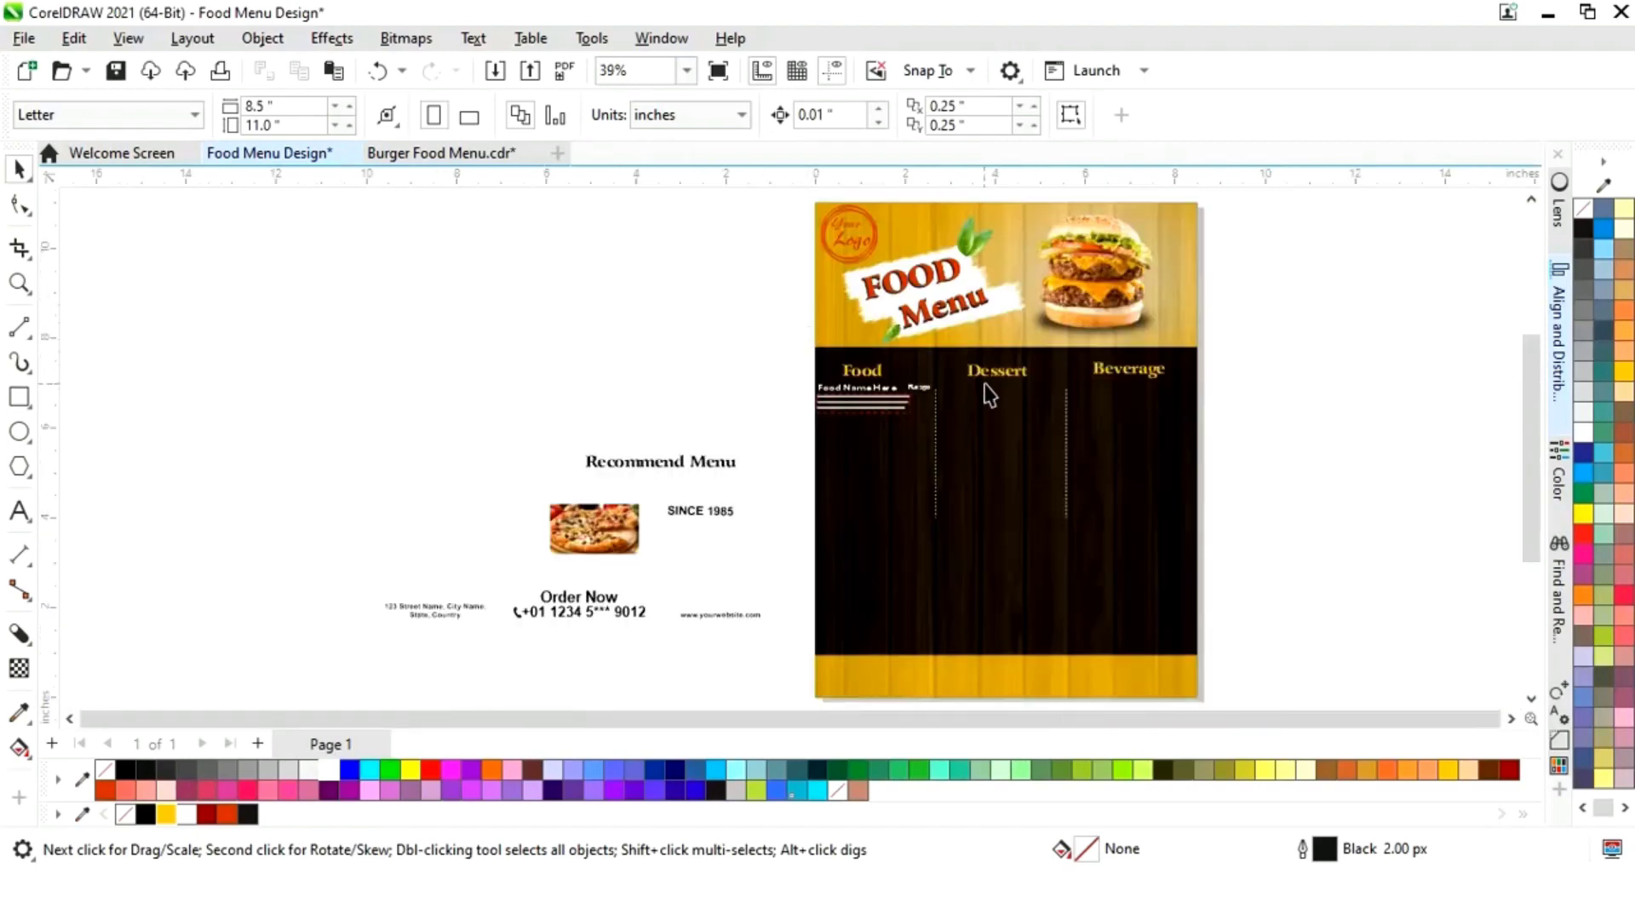
pyautogui.press('z')
pyautogui.moveTo(818, 303); pyautogui.dragTo(1198, 468)
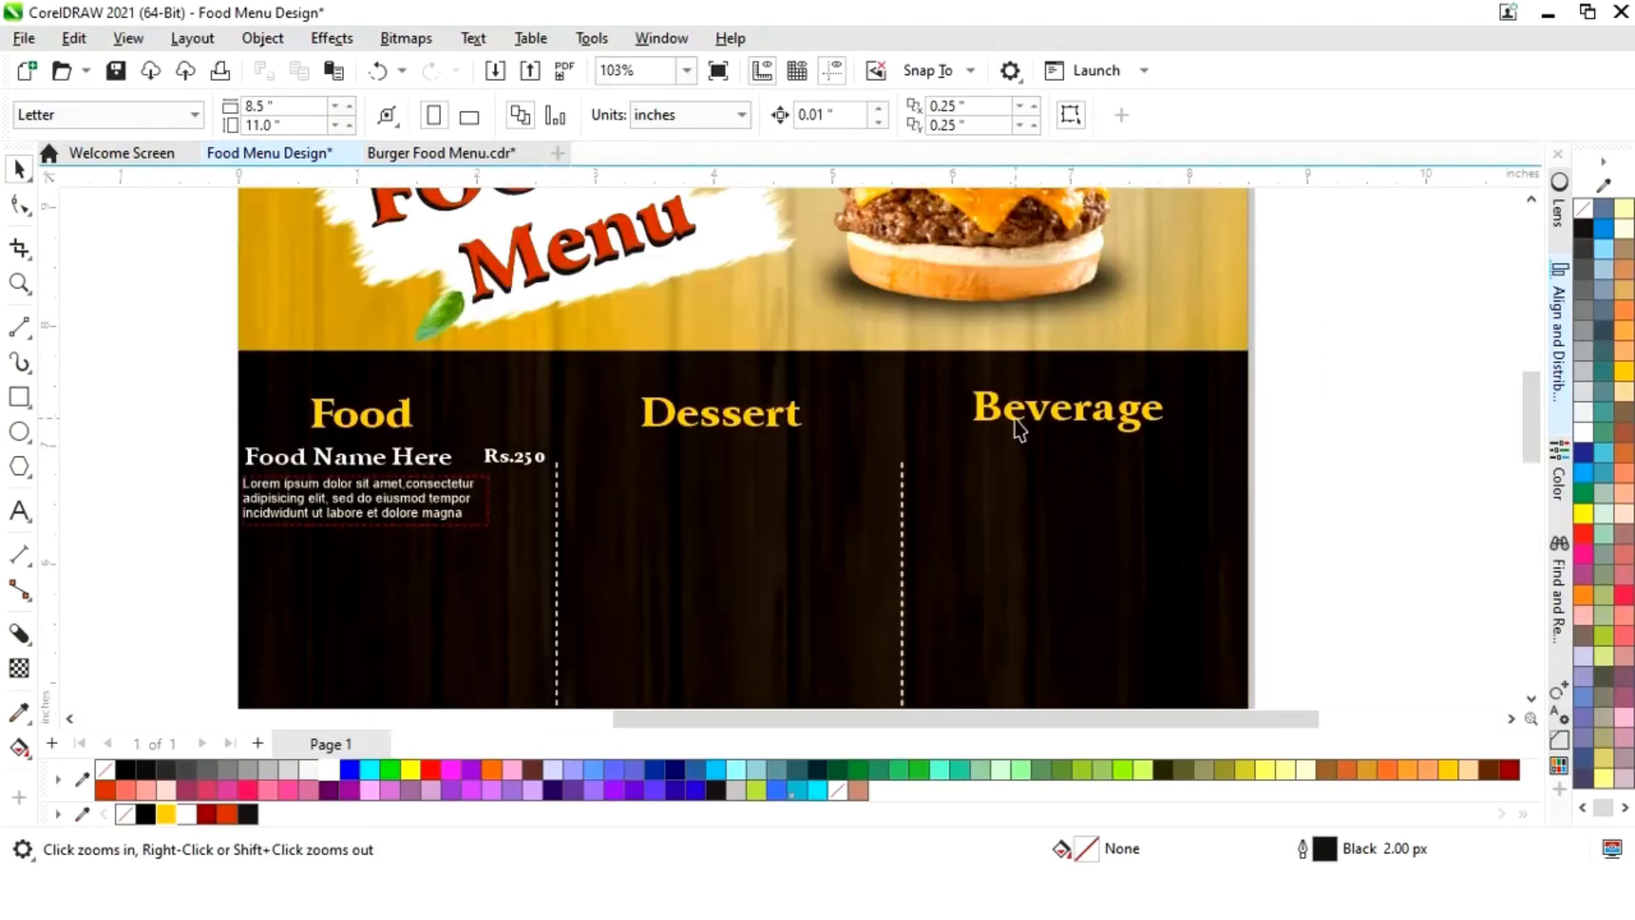
pyautogui.press('space')
pyautogui.click(765, 427)
pyautogui.click(464, 449)
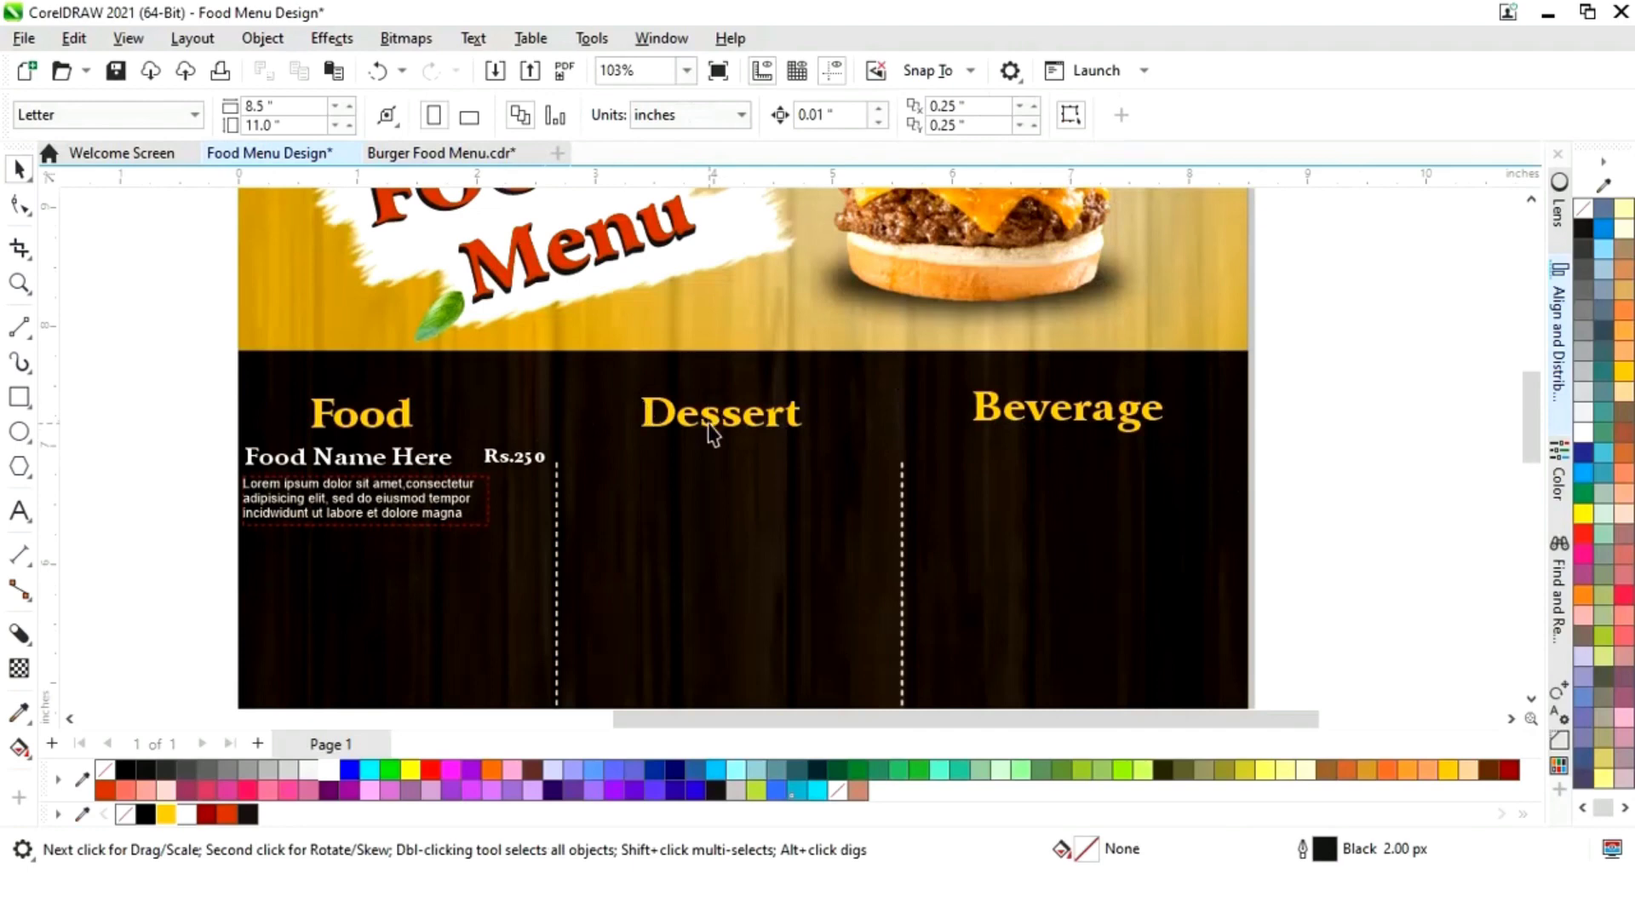
pyautogui.click(711, 434)
pyautogui.keyDown('shift'); pyautogui.click(472, 433); pyautogui.keyUp('shift')
pyautogui.press('Up')
pyautogui.press('Up')
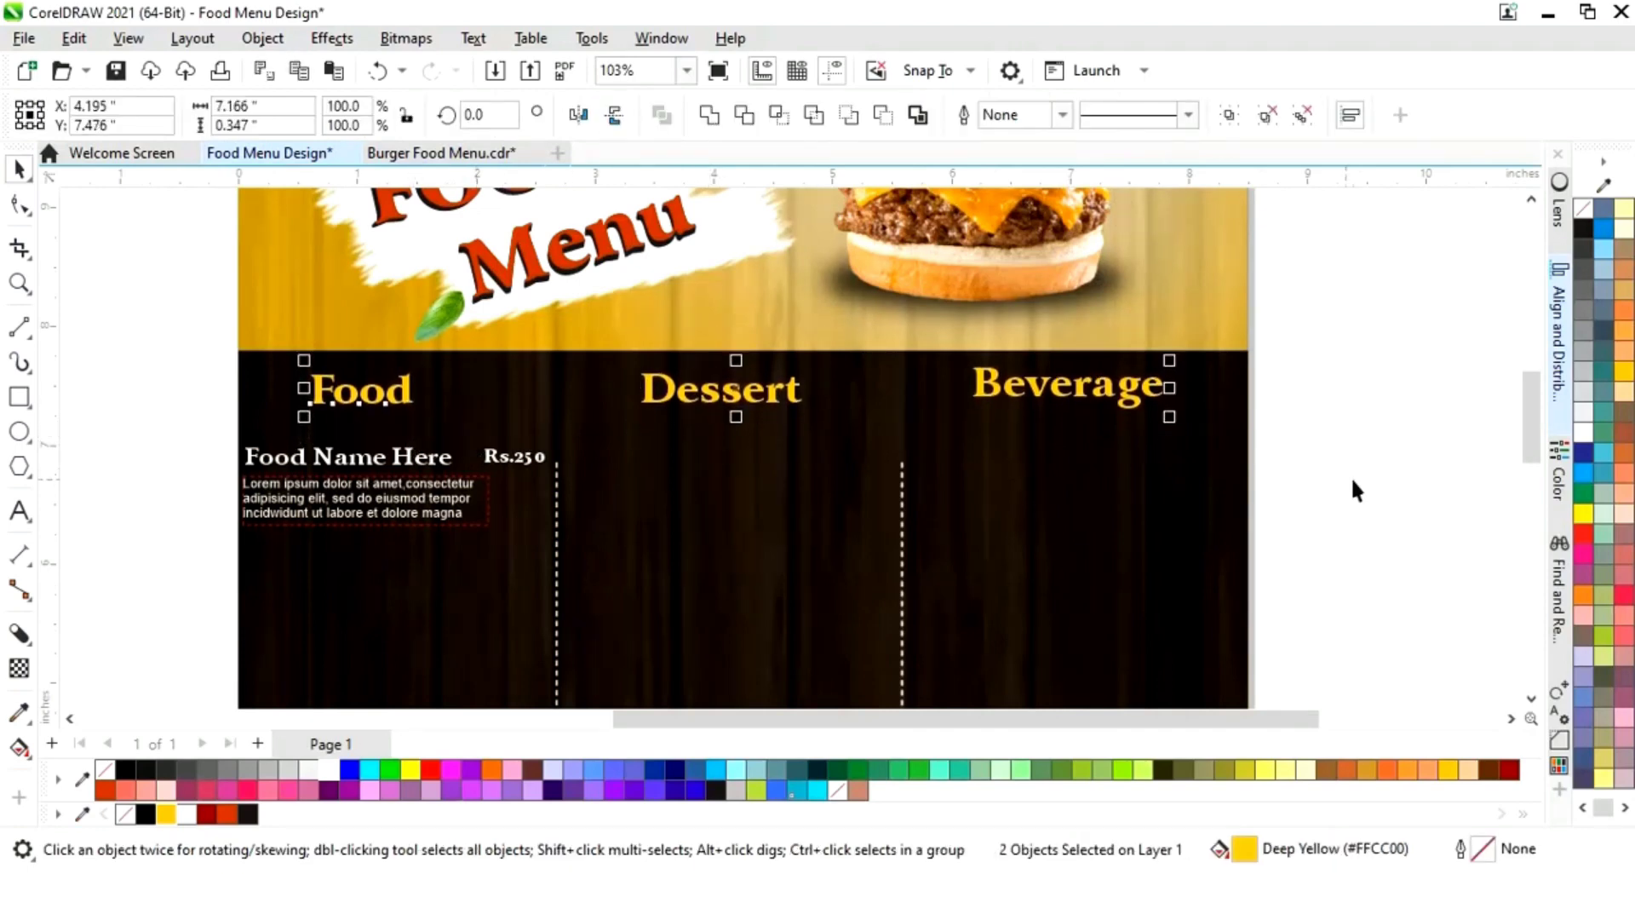
pyautogui.click(864, 510)
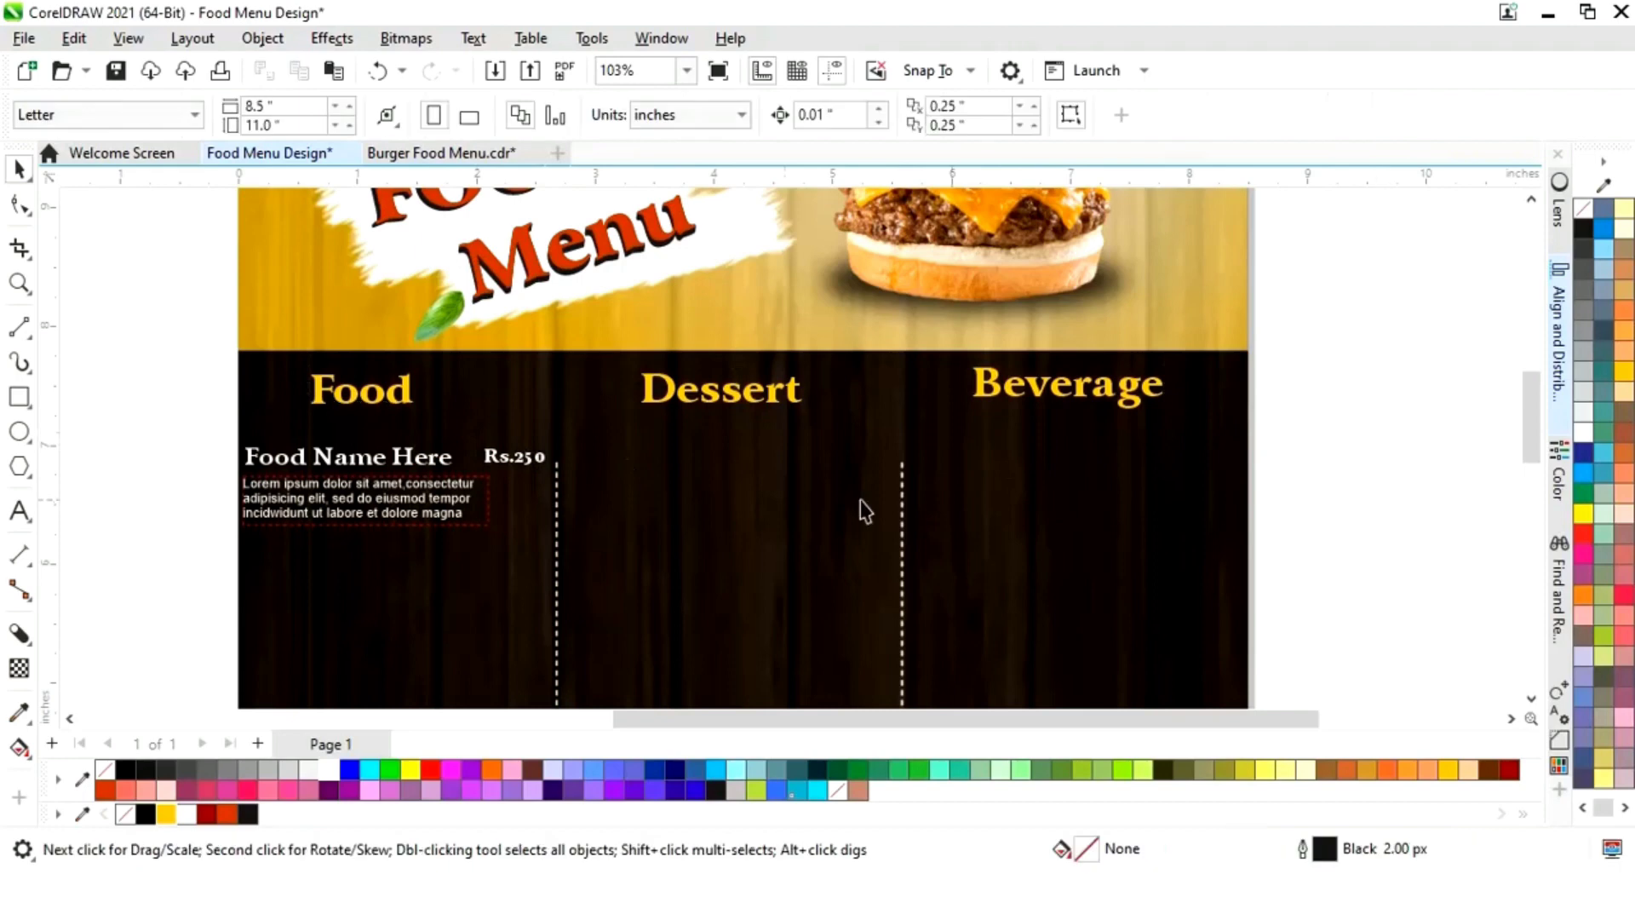
# Step: Lengthen both dotted column dividers upward together to a height of about 3.29 inches
pyautogui.click(904, 525)
pyautogui.keyDown('shift'); pyautogui.click(558, 558); pyautogui.keyUp('shift')
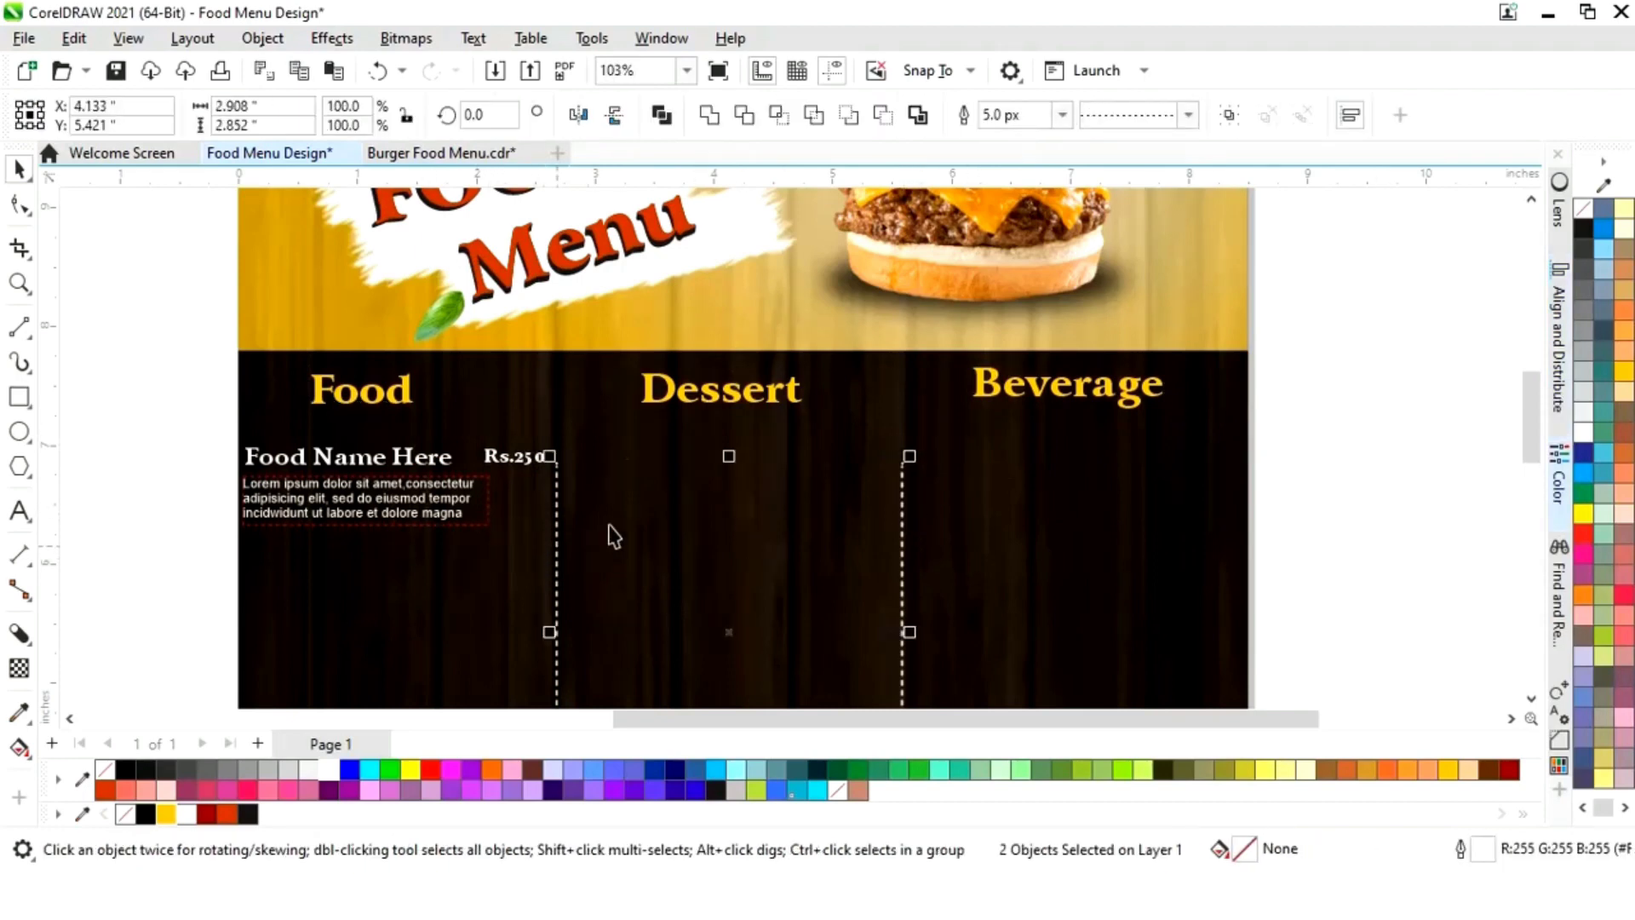
pyautogui.moveTo(730, 454); pyautogui.dragTo(729, 410)
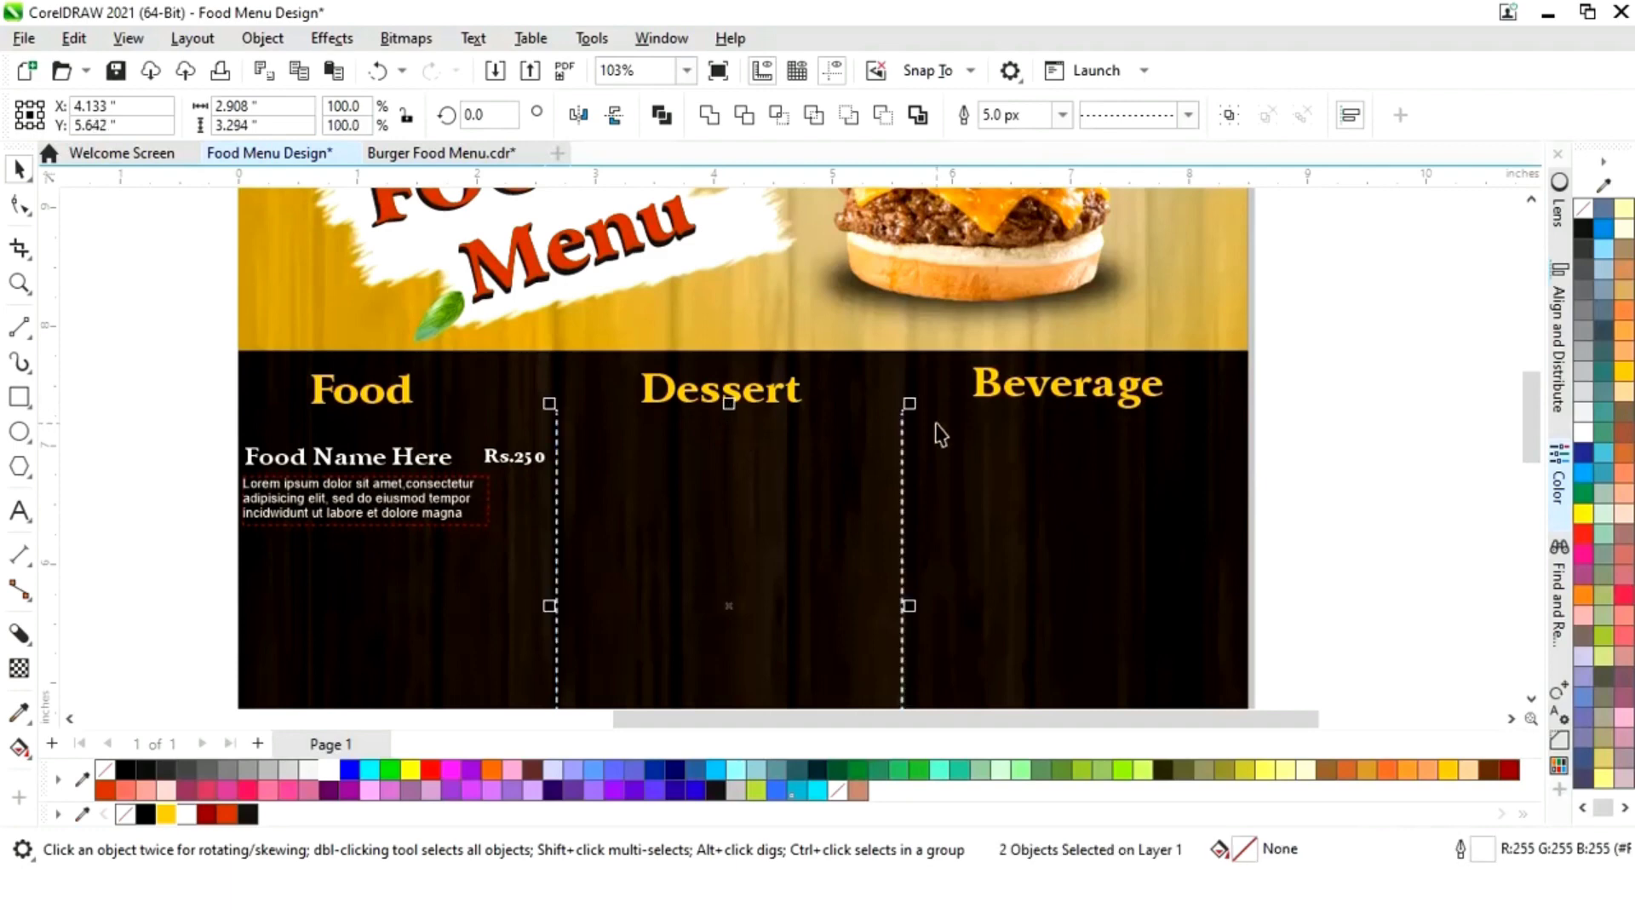
pyautogui.press('Escape')
# Step: Nudge the food item block up closer beneath the Food heading, to a Y position of 6.856 inches
pyautogui.moveTo(182, 580); pyautogui.dragTo(555, 436)
pyautogui.press('Up')
pyautogui.press('Up')
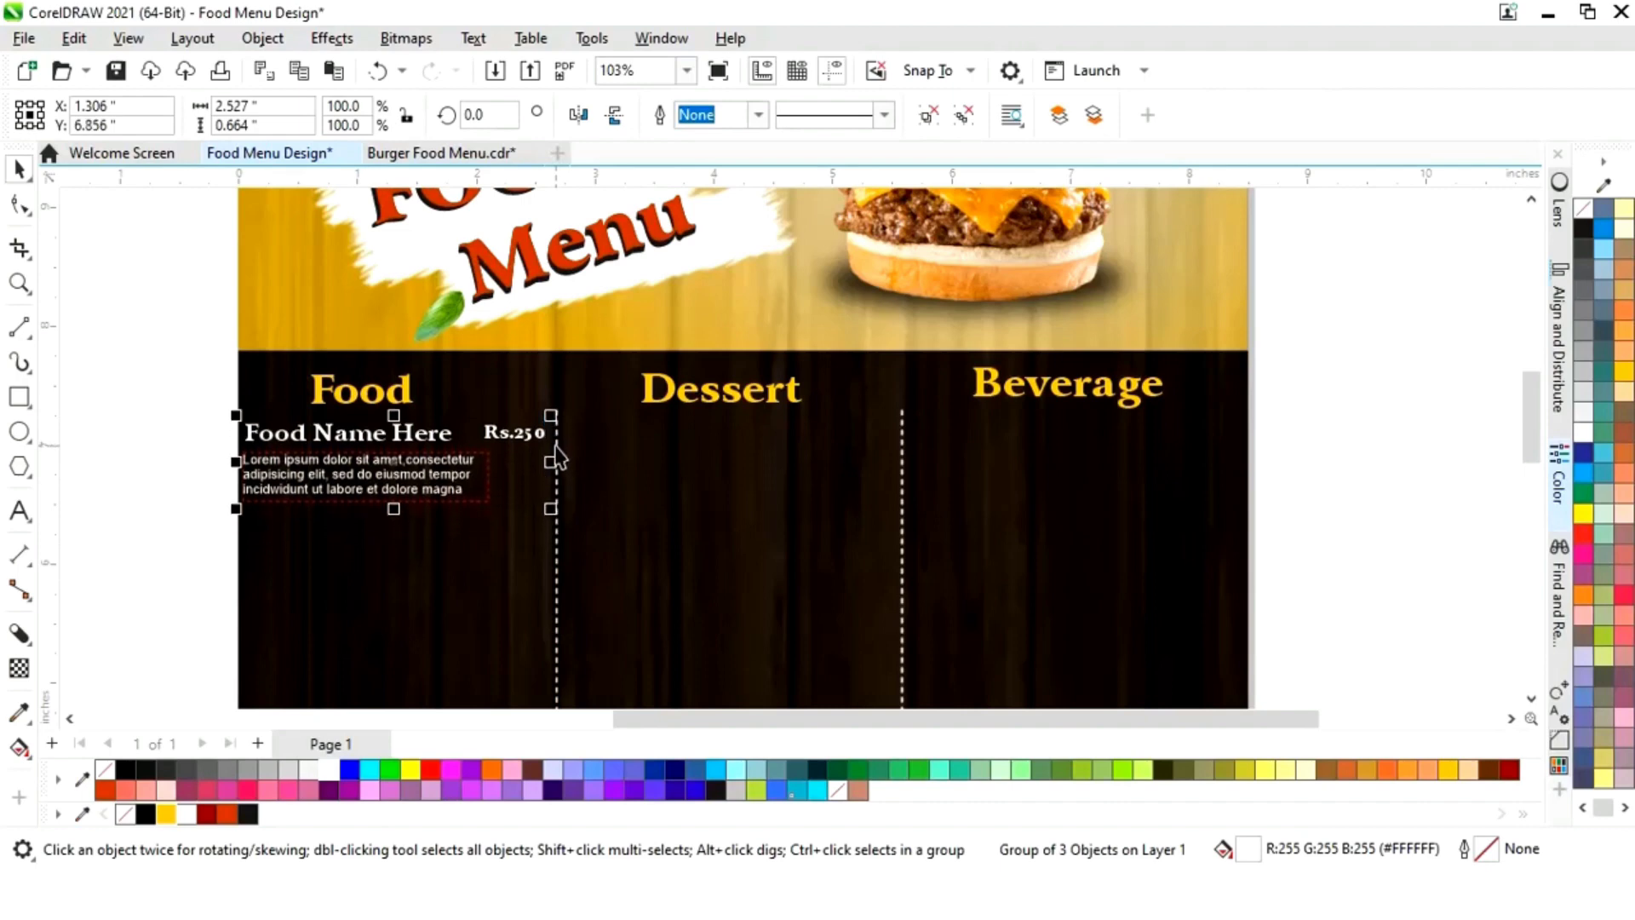
# Step: Copy the food item block directly below itself and repeat the copy to make four stacked items under Food
pyautogui.press('F4')
pyautogui.press('z')
pyautogui.moveTo(810, 348); pyautogui.dragTo(1022, 596)
pyautogui.moveTo(762, 292); pyautogui.dragTo(744, 353)
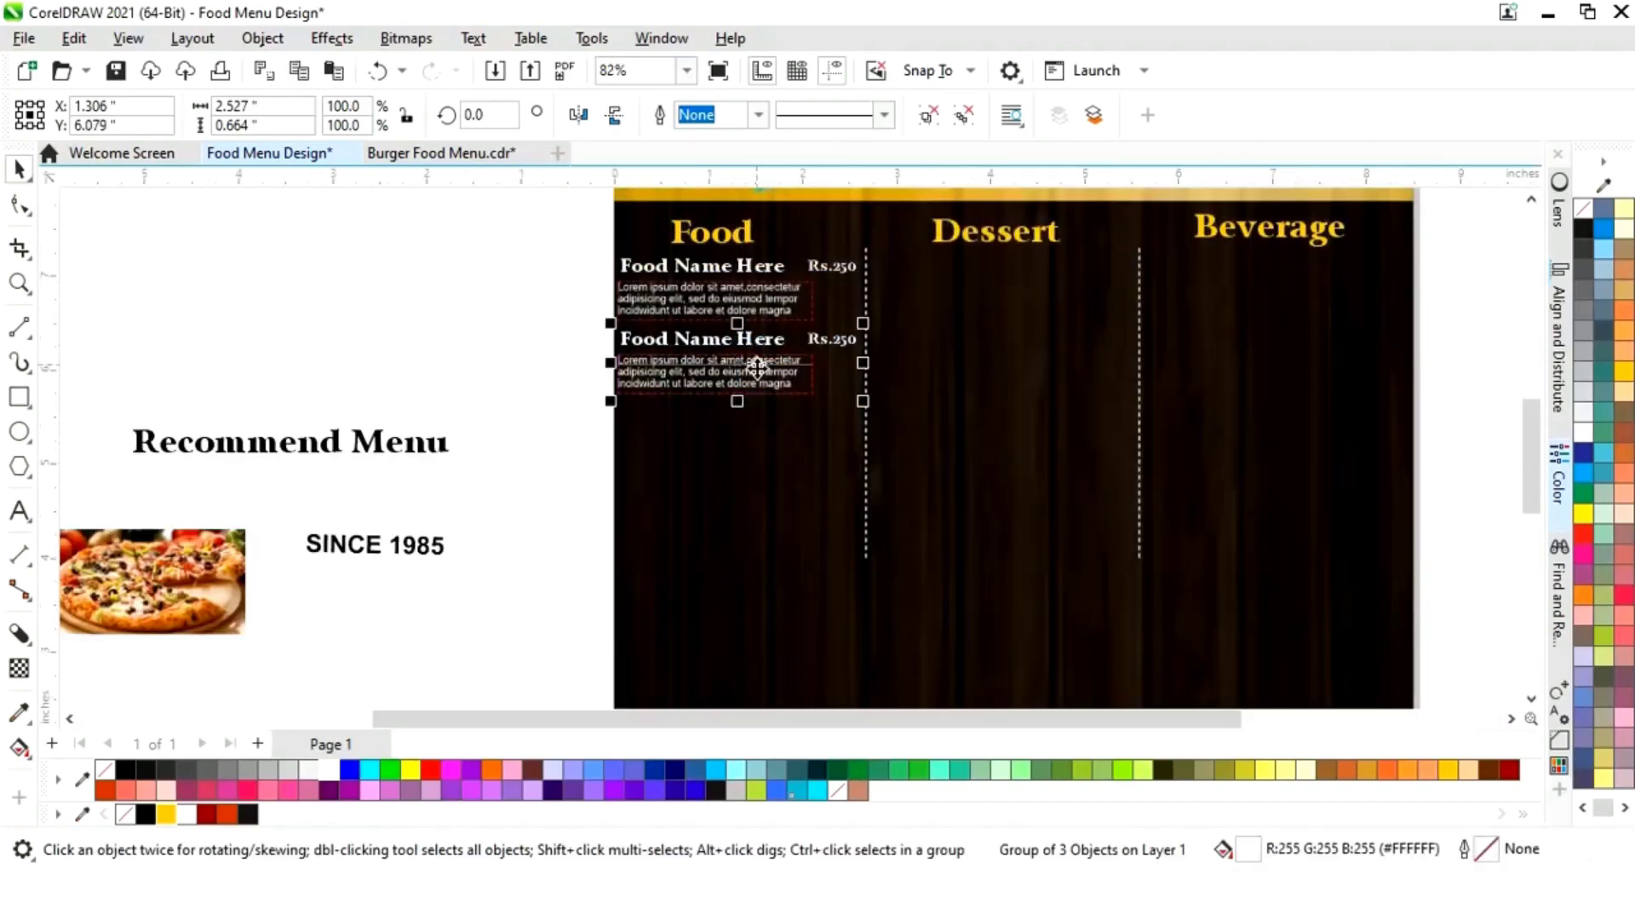
pyautogui.hotkey('ctrl', 'r')
pyautogui.hotkey('ctrl', 'r')
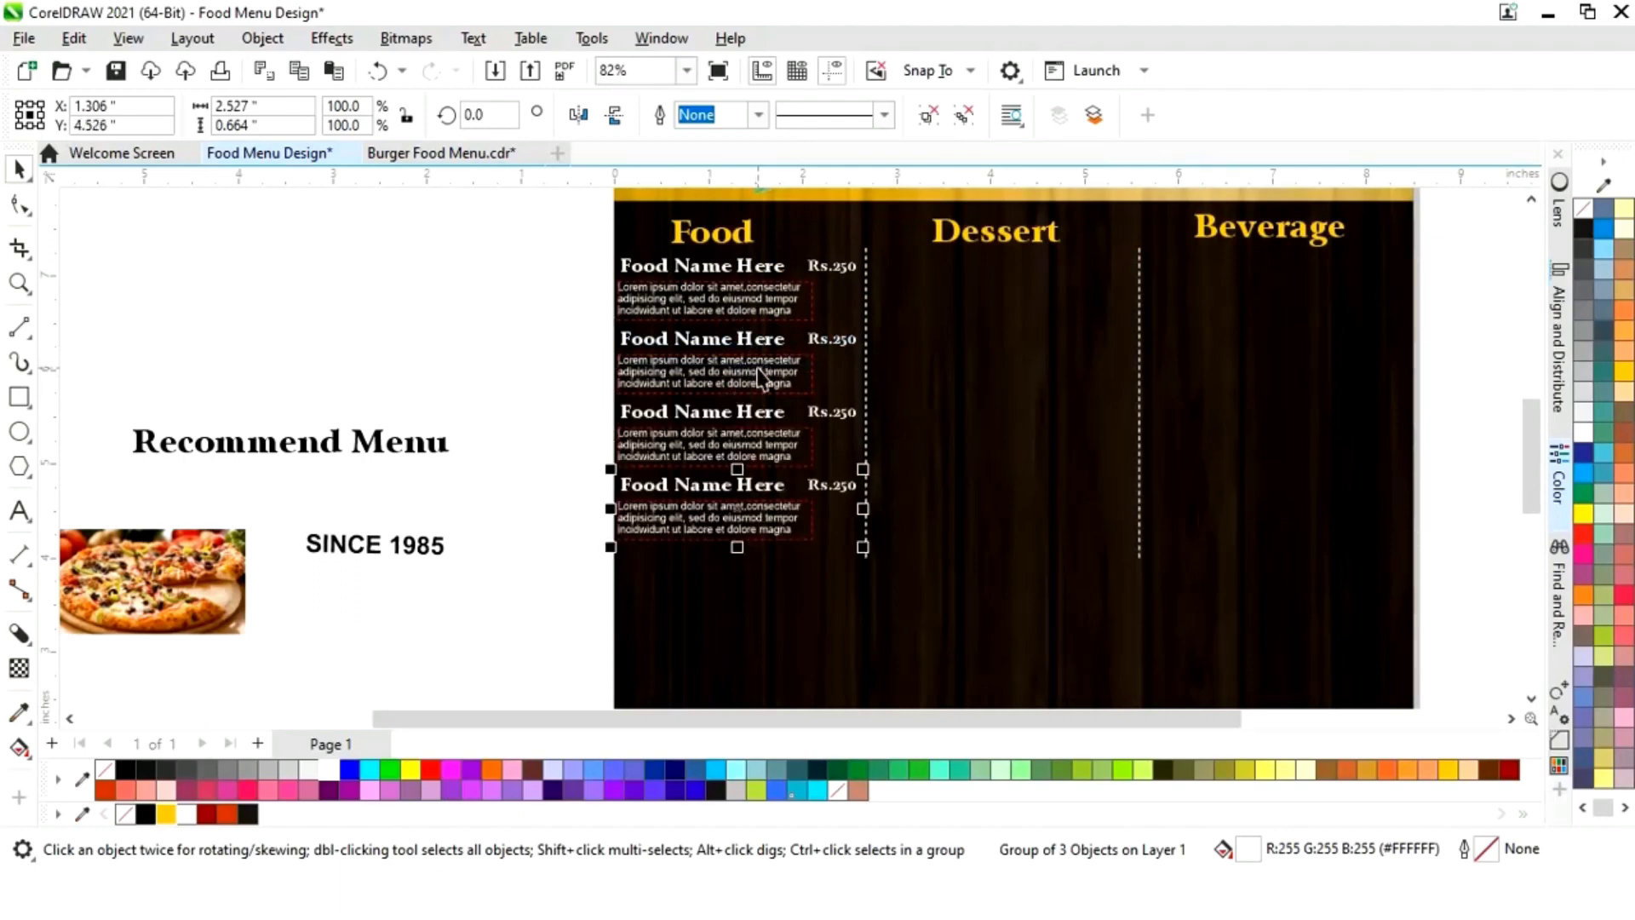
pyautogui.press('Escape')
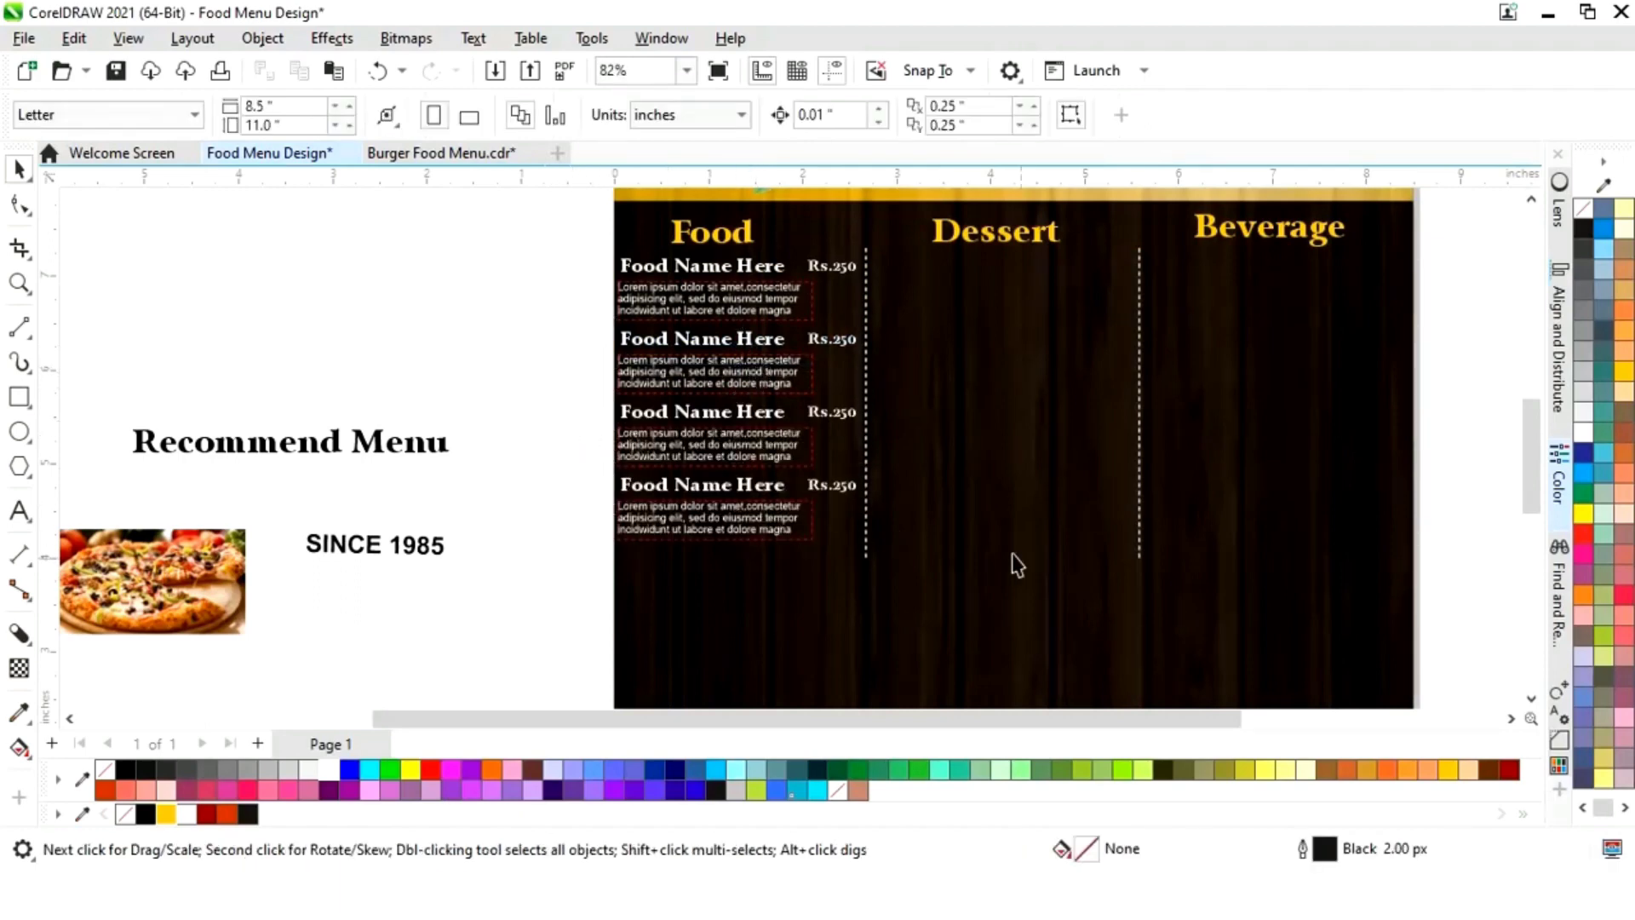
# Step: Shorten both dotted column dividers from their lower ends to a height of about 3.18 inches
pyautogui.click(865, 539)
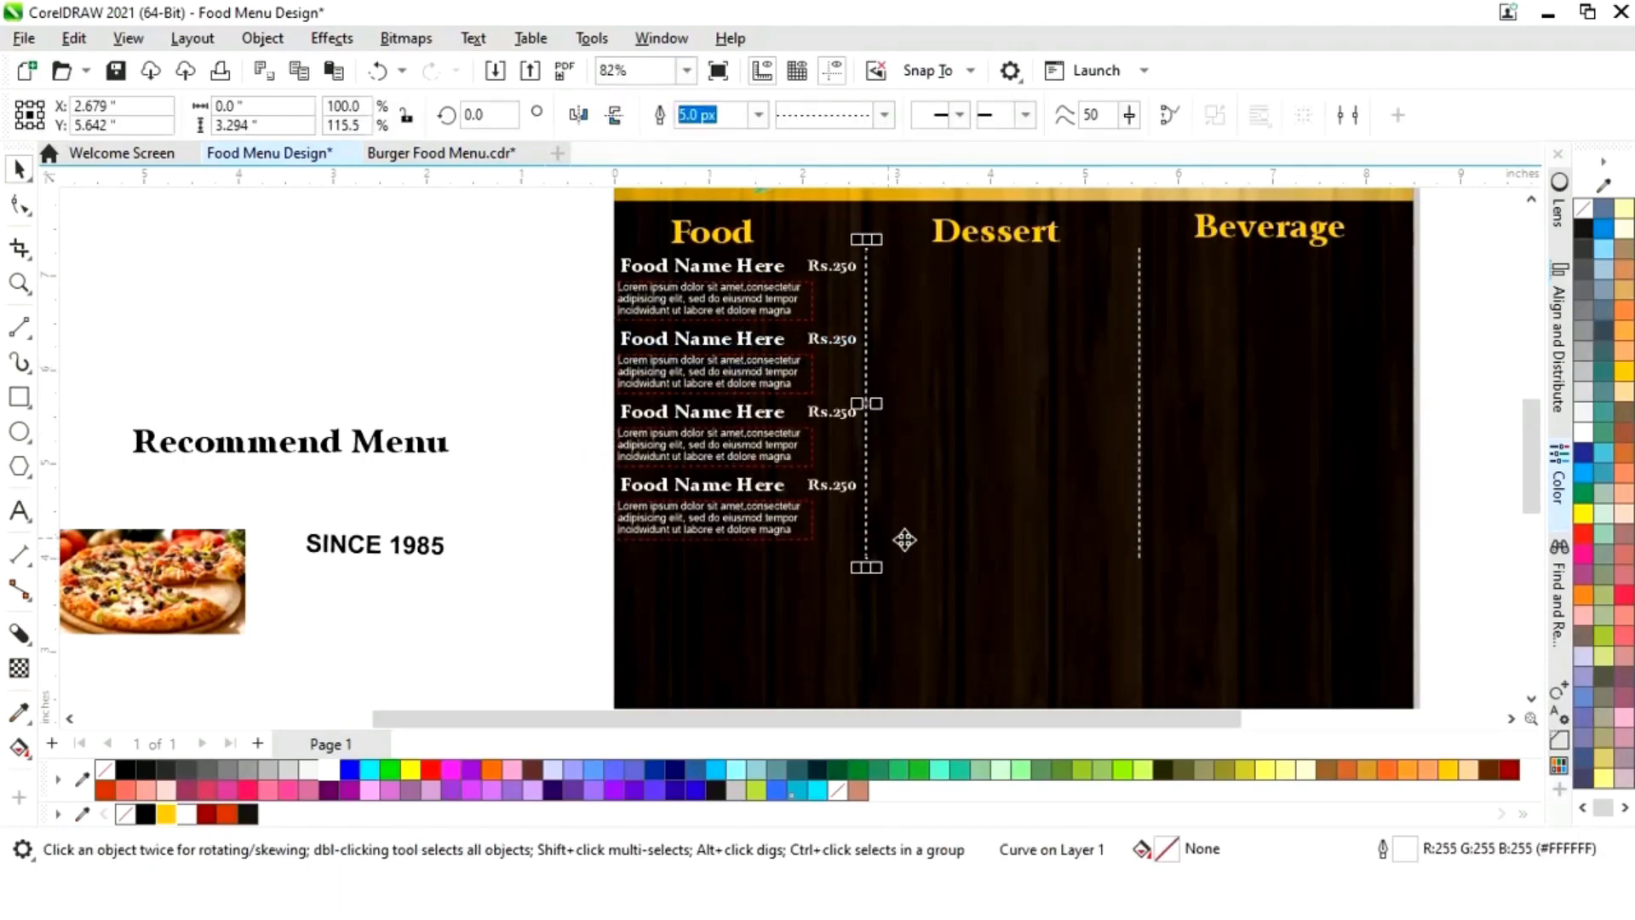
pyautogui.keyDown('shift'); pyautogui.click(1140, 545); pyautogui.keyUp('shift')
pyautogui.moveTo(1004, 566); pyautogui.dragTo(1010, 570)
pyautogui.click(540, 631)
# Step: Copy the four Food items under the Dessert and Beverage headings, and shift the Food column's items to an X position of 1.346 inches
pyautogui.moveTo(544, 594); pyautogui.dragTo(862, 257)
pyautogui.moveTo(711, 394); pyautogui.dragTo(1254, 354)
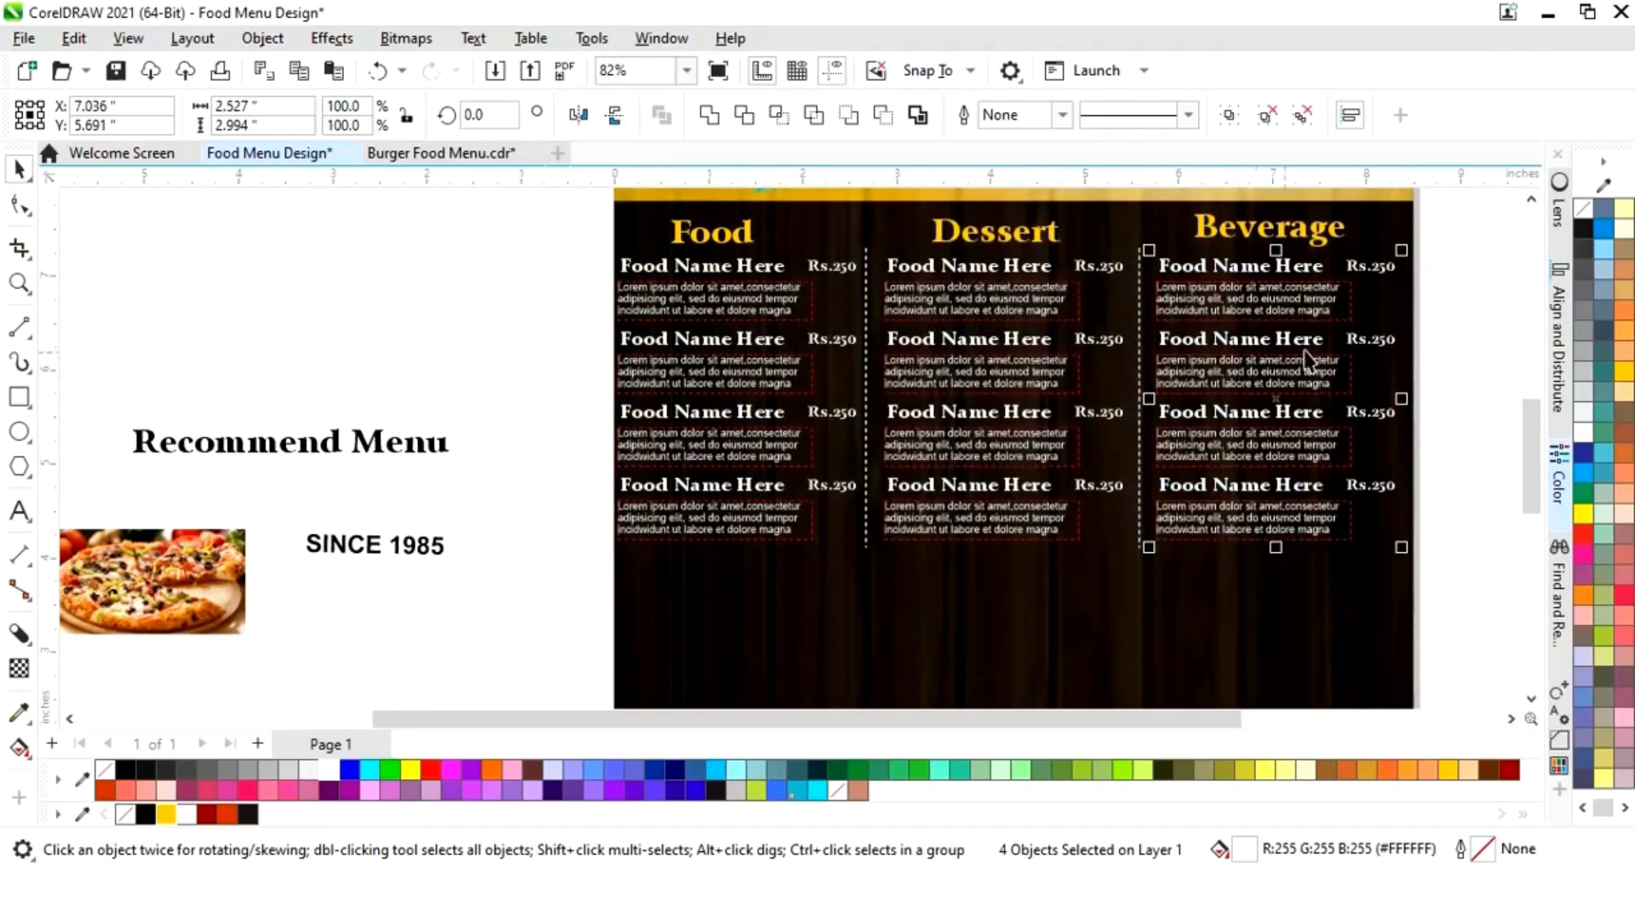
pyautogui.click(1451, 329)
pyautogui.moveTo(543, 580); pyautogui.dragTo(862, 245)
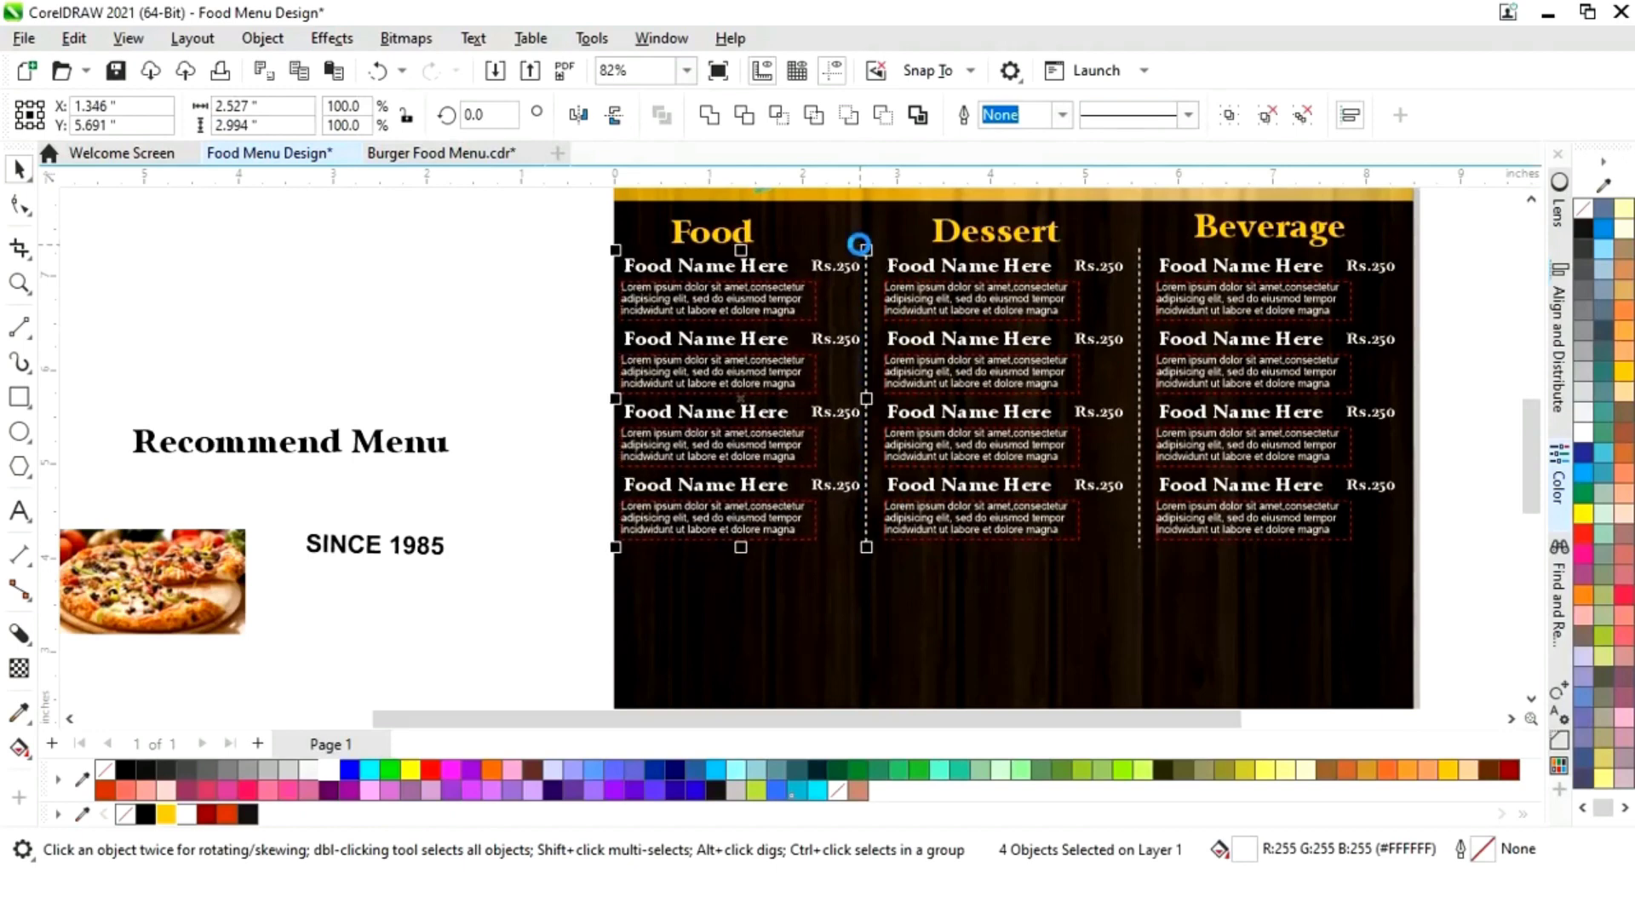
pyautogui.click(543, 291)
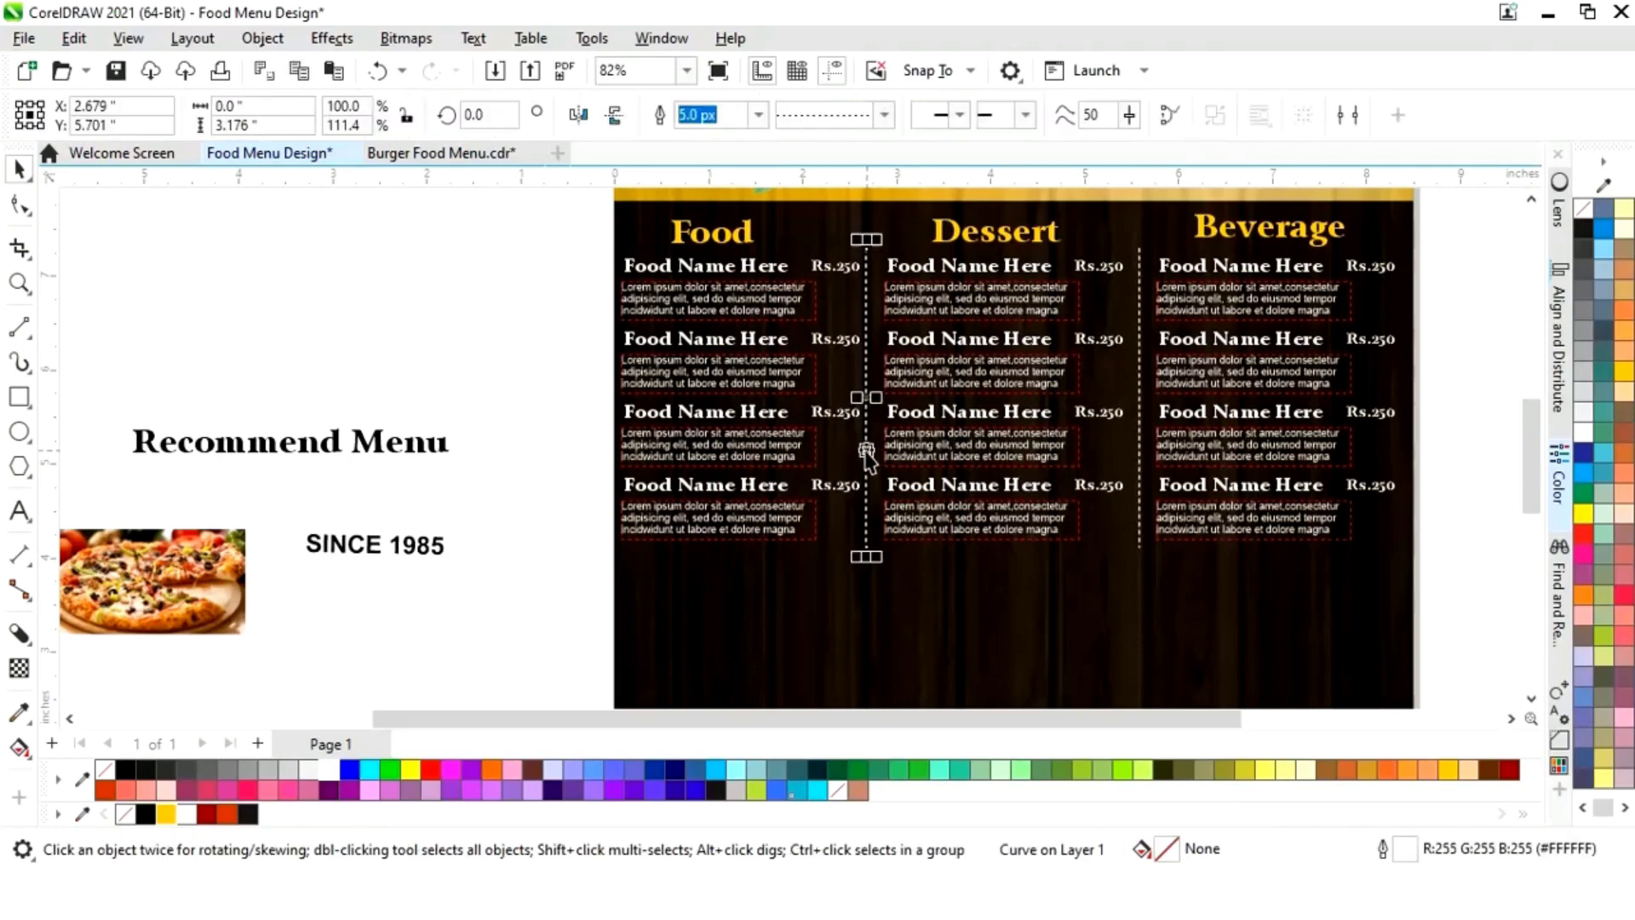
# Step: Move the Recommend Menu heading onto the dark panel beneath the three columns and fill it with the headings' yellow
pyautogui.press('F4')
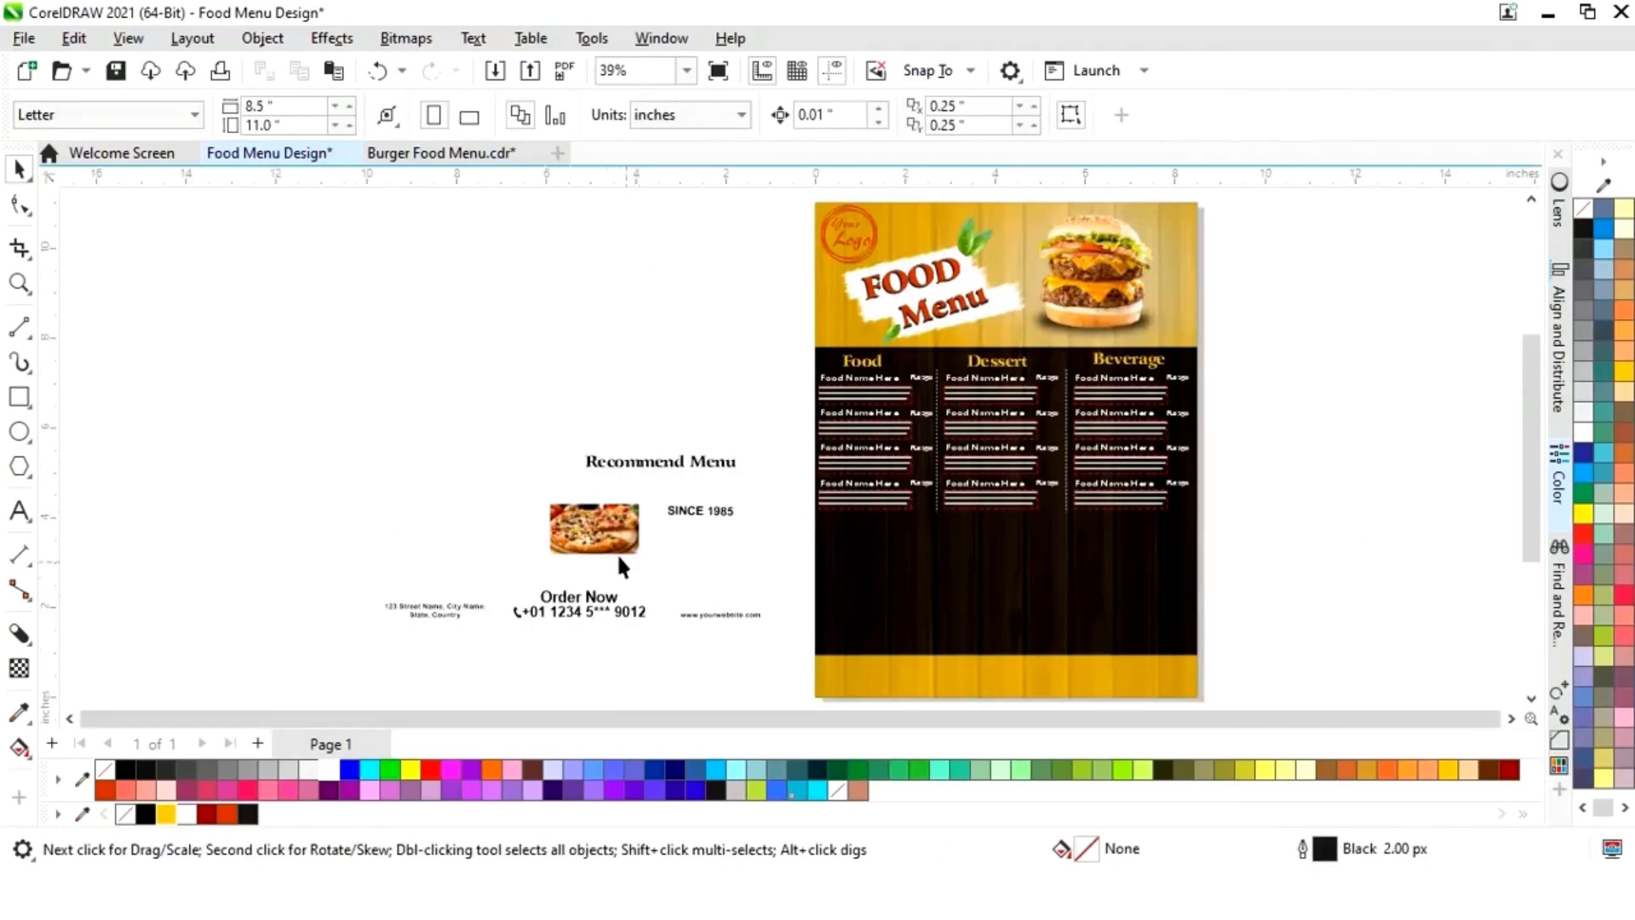
pyautogui.moveTo(673, 458); pyautogui.dragTo(999, 518)
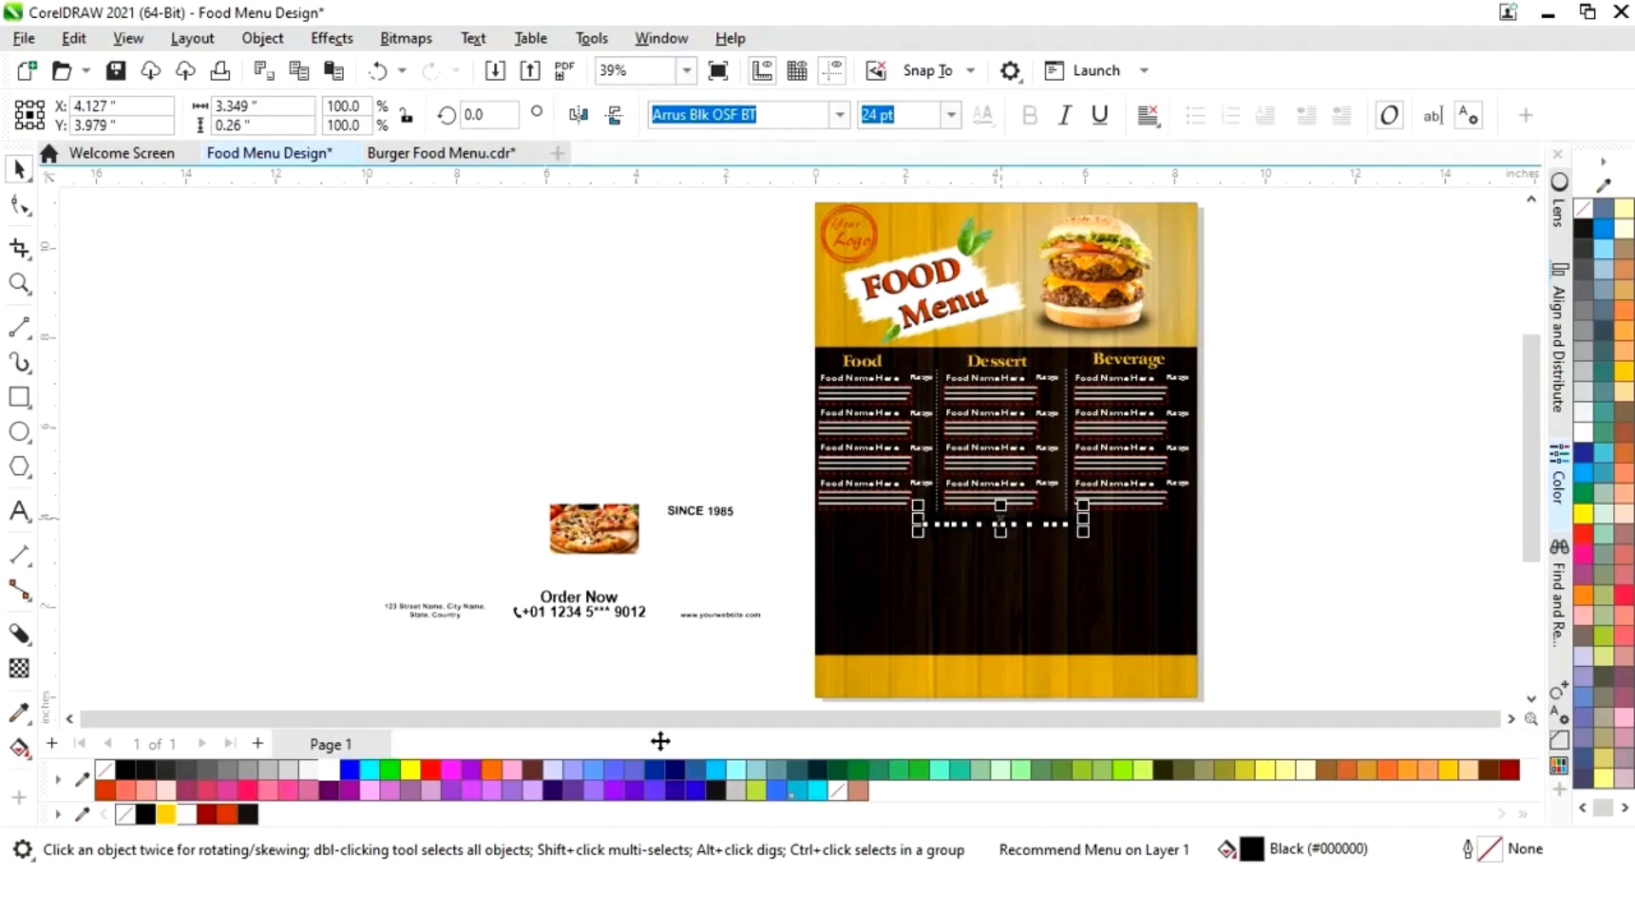
pyautogui.click(166, 815)
pyautogui.click(1320, 540)
pyautogui.click(1065, 456)
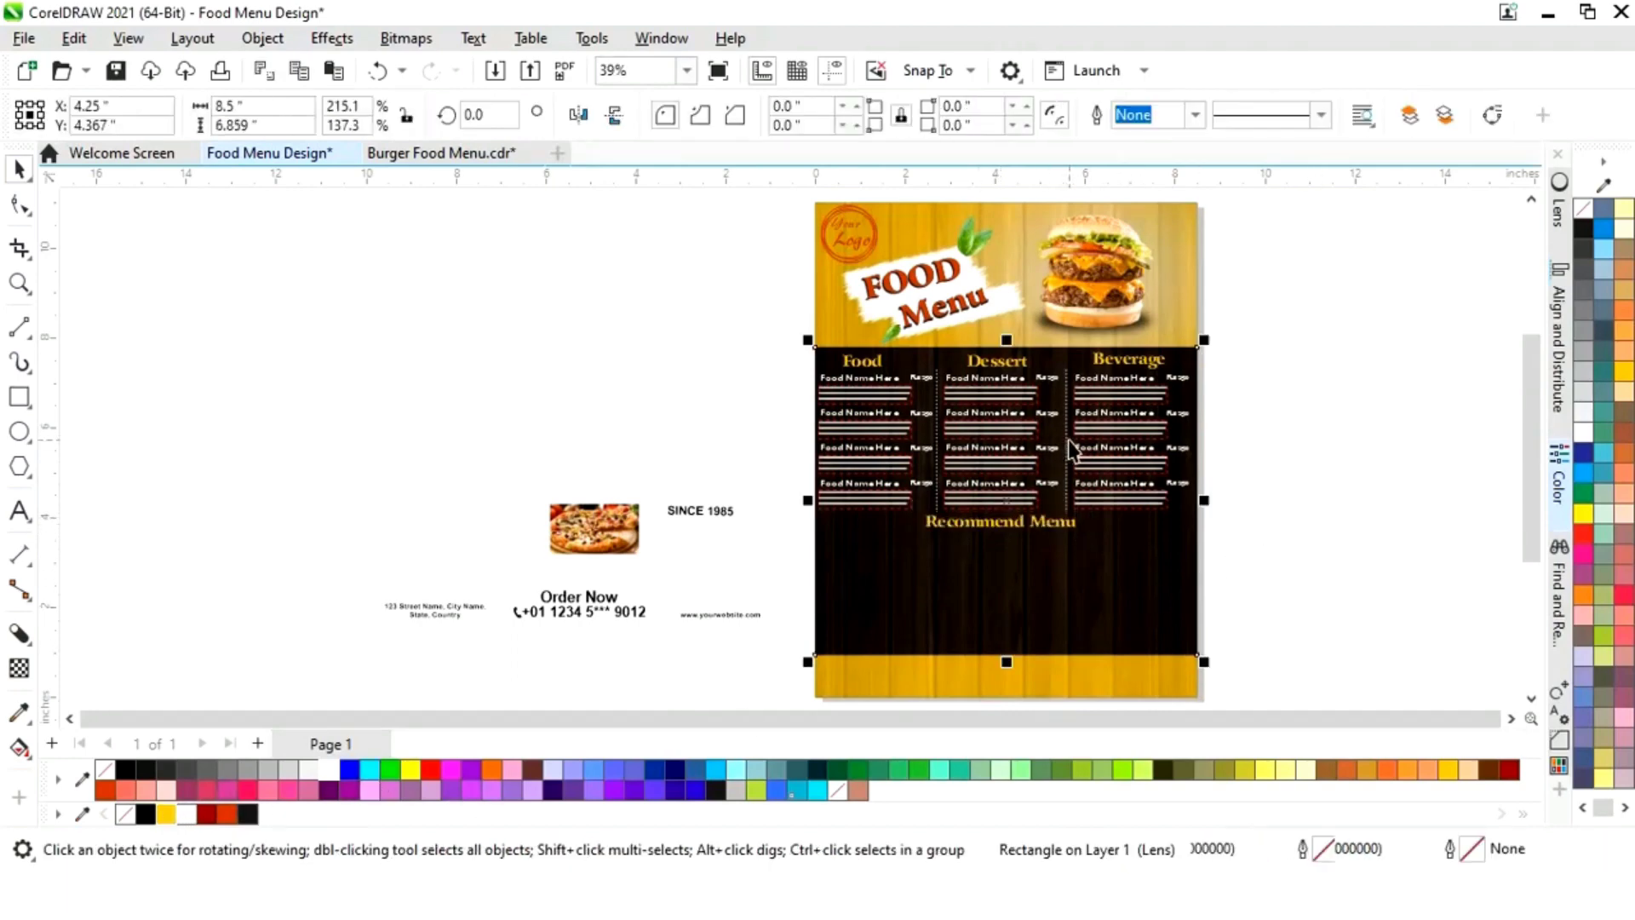
pyautogui.click(1262, 414)
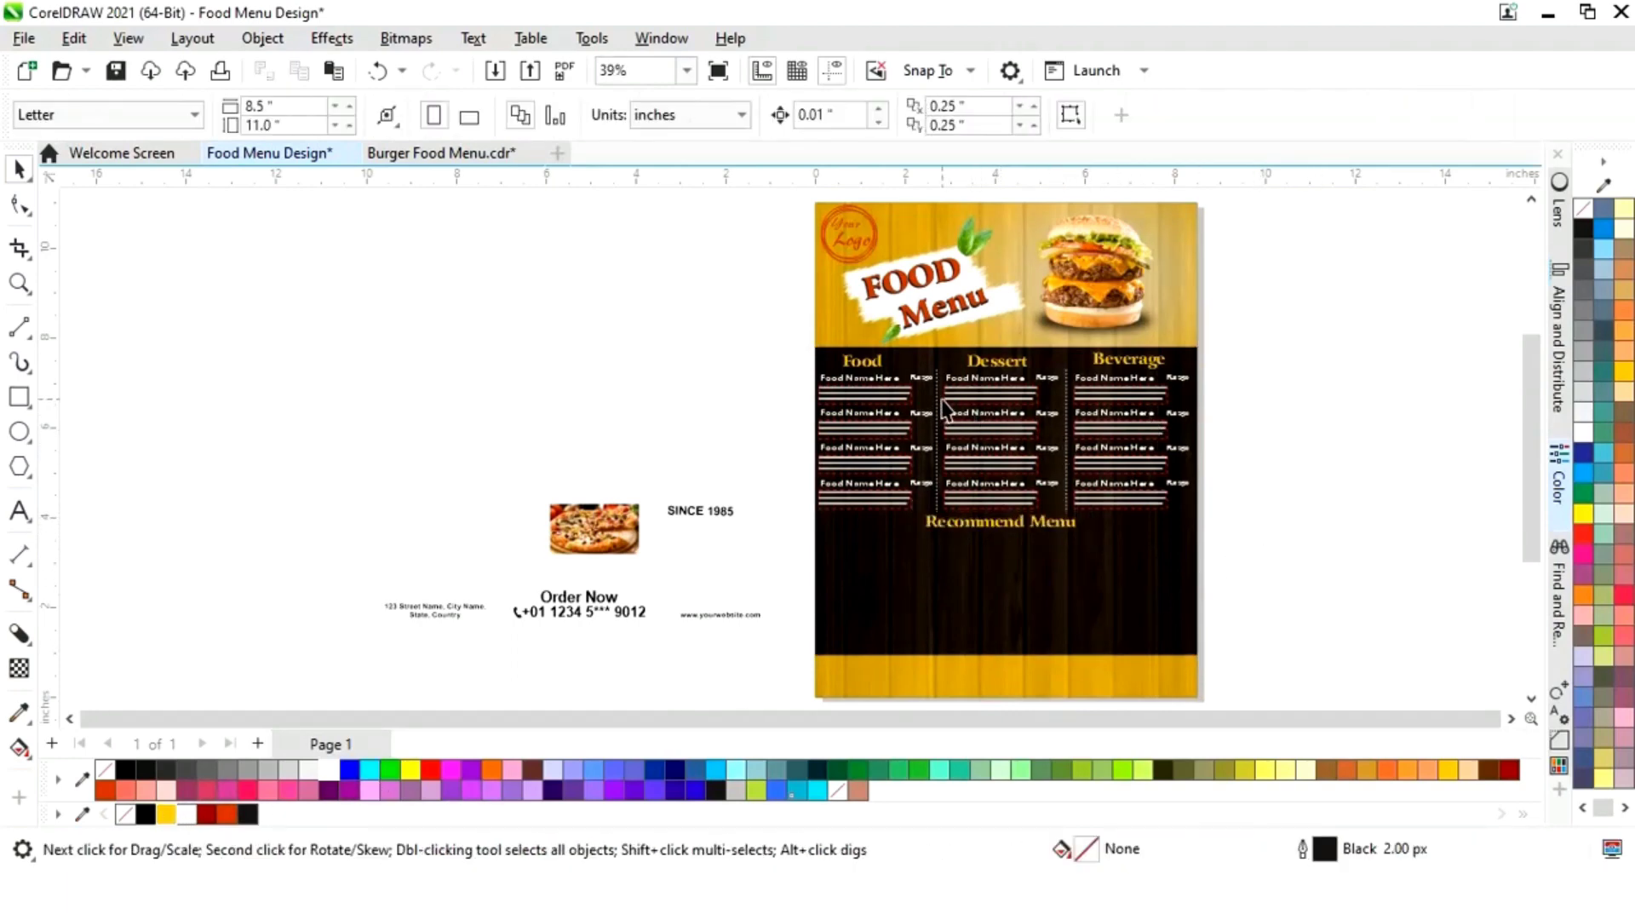
# Step: Copy the Food–Dessert dotted divider to beneath the Recommend Menu heading and shorten it to end inside the dark panel
pyautogui.click(938, 407)
pyautogui.moveTo(937, 407); pyautogui.dragTo(997, 577)
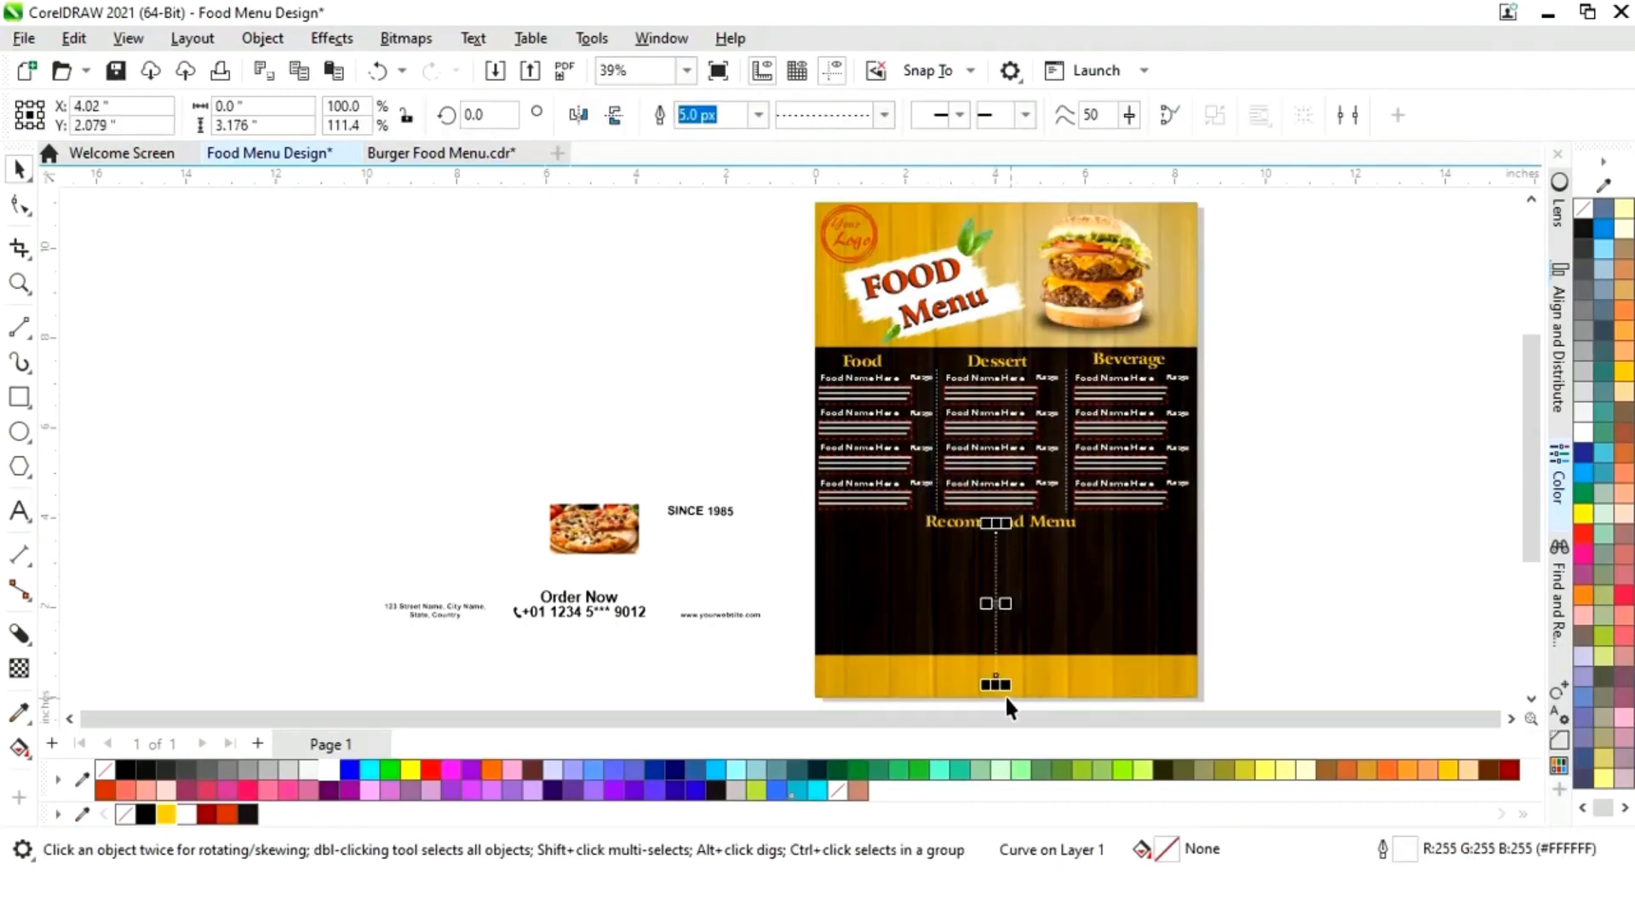
pyautogui.moveTo(994, 687); pyautogui.dragTo(994, 651)
# Step: Centre the Recommend Menu heading horizontally on the dark panel, with the dotted divider below centred on the heading
pyautogui.keyDown('shift'); pyautogui.click(1049, 526); pyautogui.keyUp('shift')
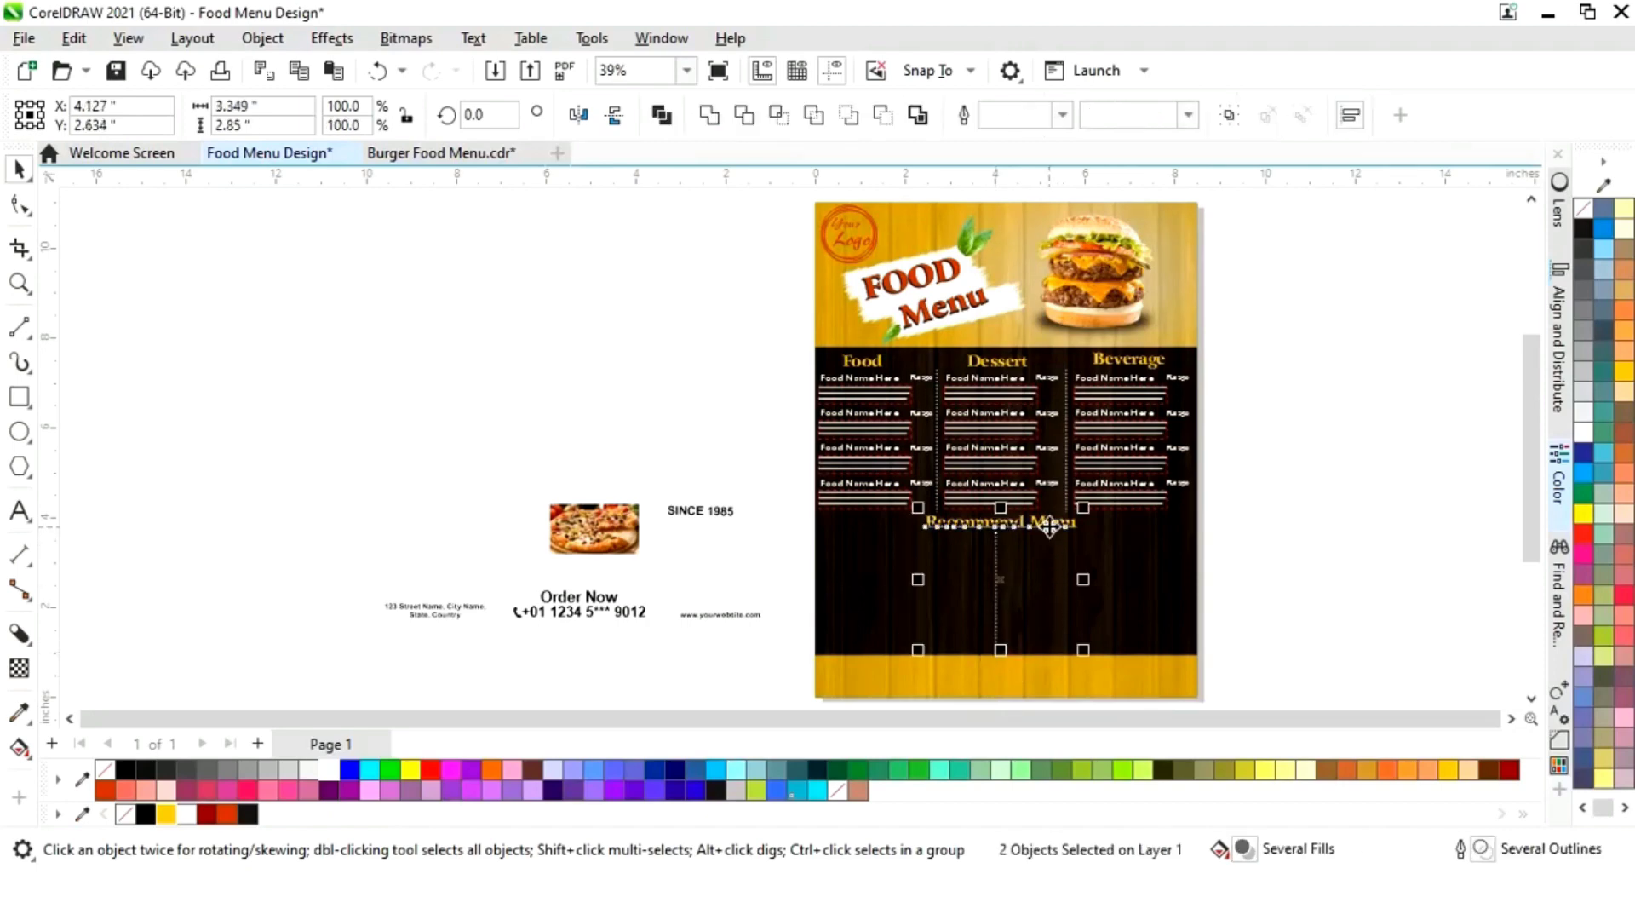
pyautogui.click(1325, 485)
pyautogui.click(1044, 528)
pyautogui.keyDown('shift'); pyautogui.click(1094, 589); pyautogui.keyUp('shift')
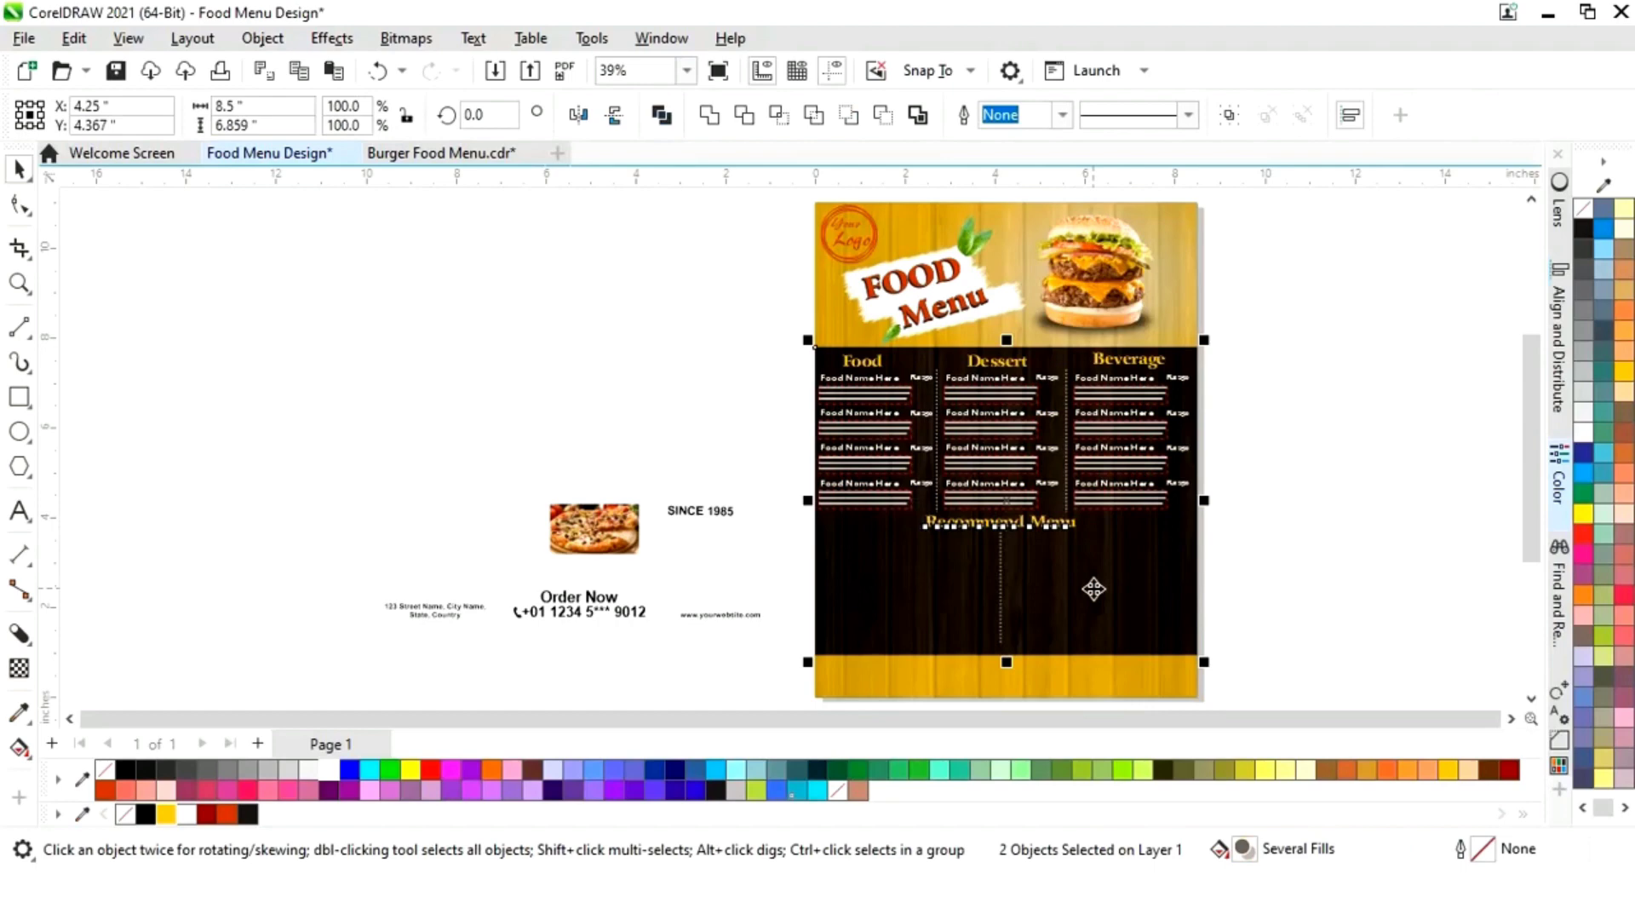
pyautogui.click(1301, 532)
pyautogui.click(1002, 611)
pyautogui.keyDown('shift'); pyautogui.click(1061, 528); pyautogui.keyUp('shift')
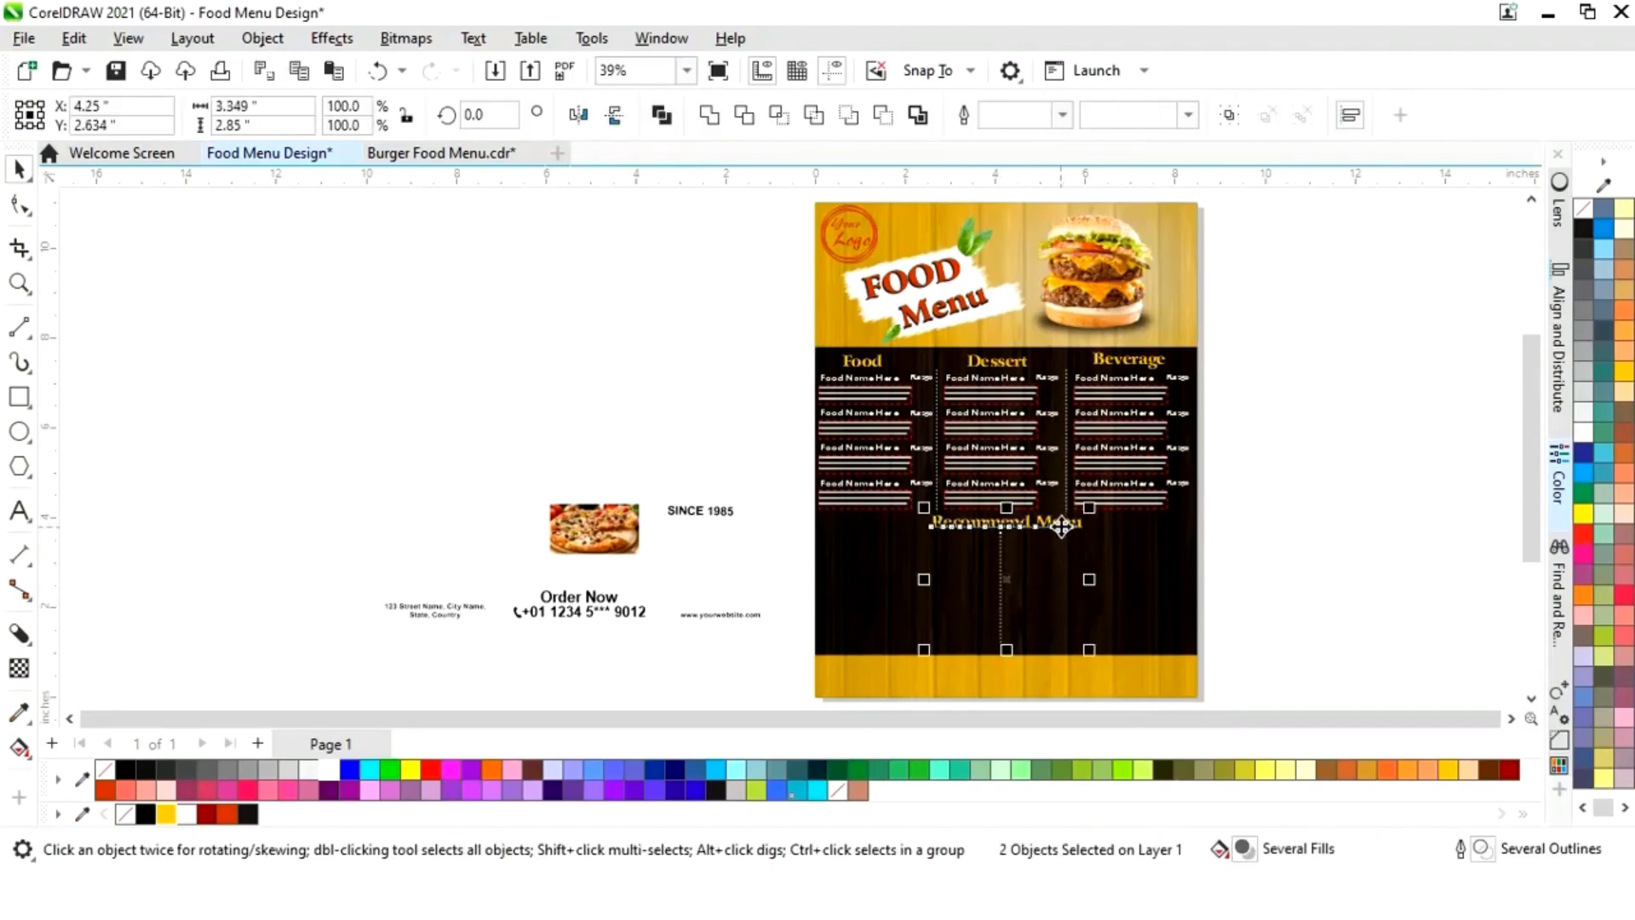
pyautogui.click(1321, 509)
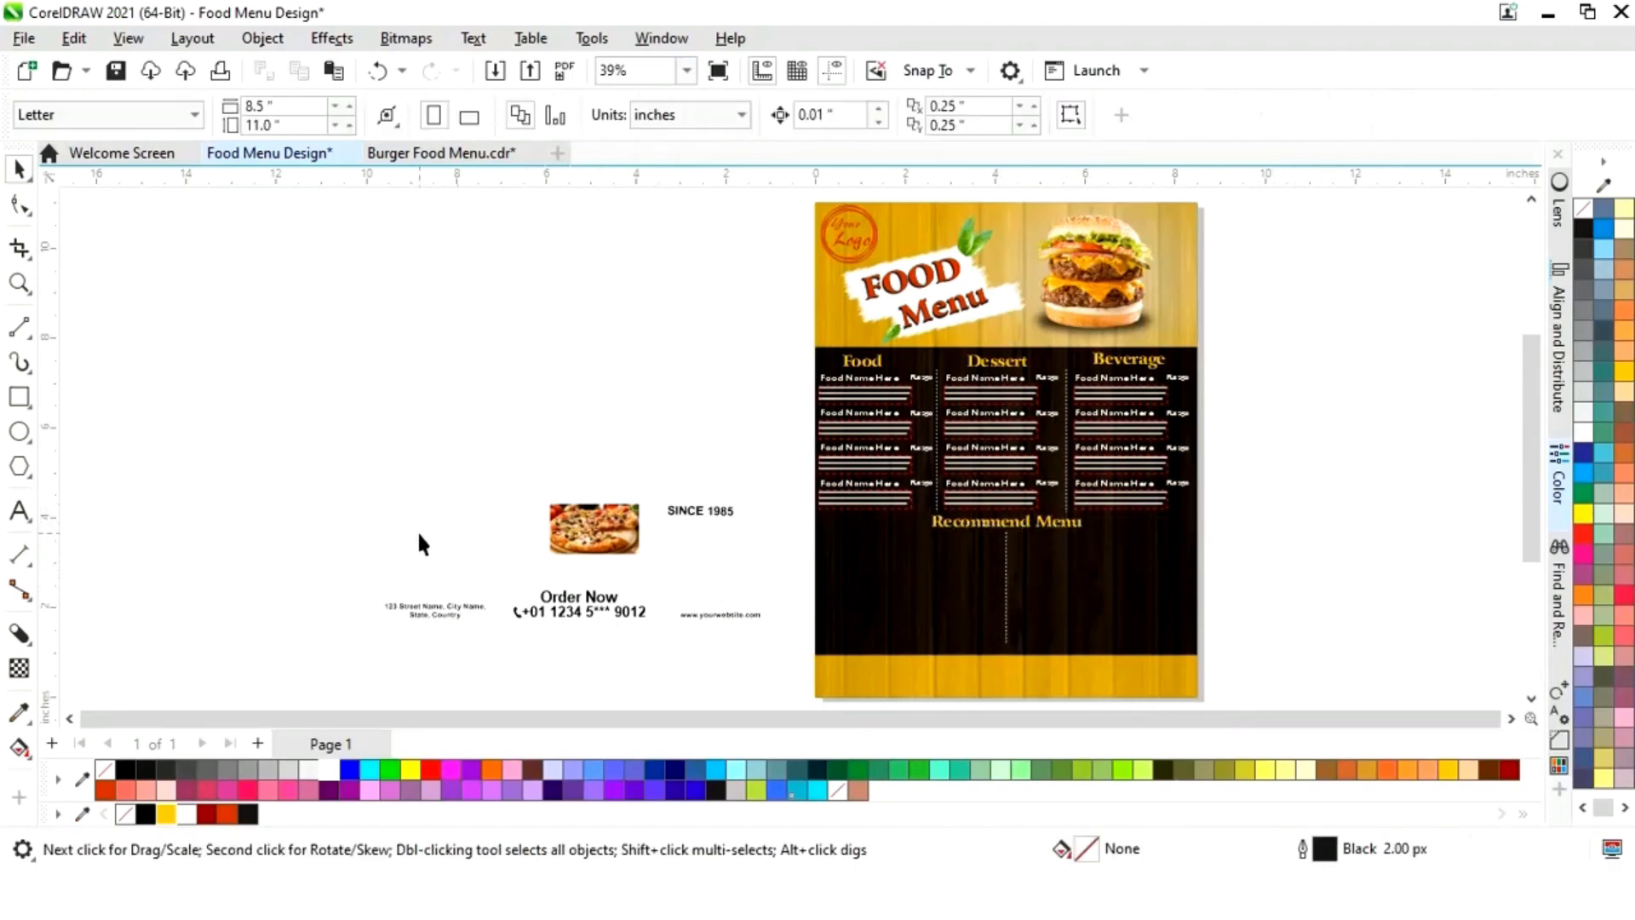
# Step: Draw a rectangle about 1.97 by 1.2 inches beside the page and PowerClip the pizza photo inside it
pyautogui.click(18, 398)
pyautogui.moveTo(507, 366); pyautogui.dragTo(596, 419)
pyautogui.press('space')
pyautogui.click(594, 528)
pyautogui.rightClick(597, 530)
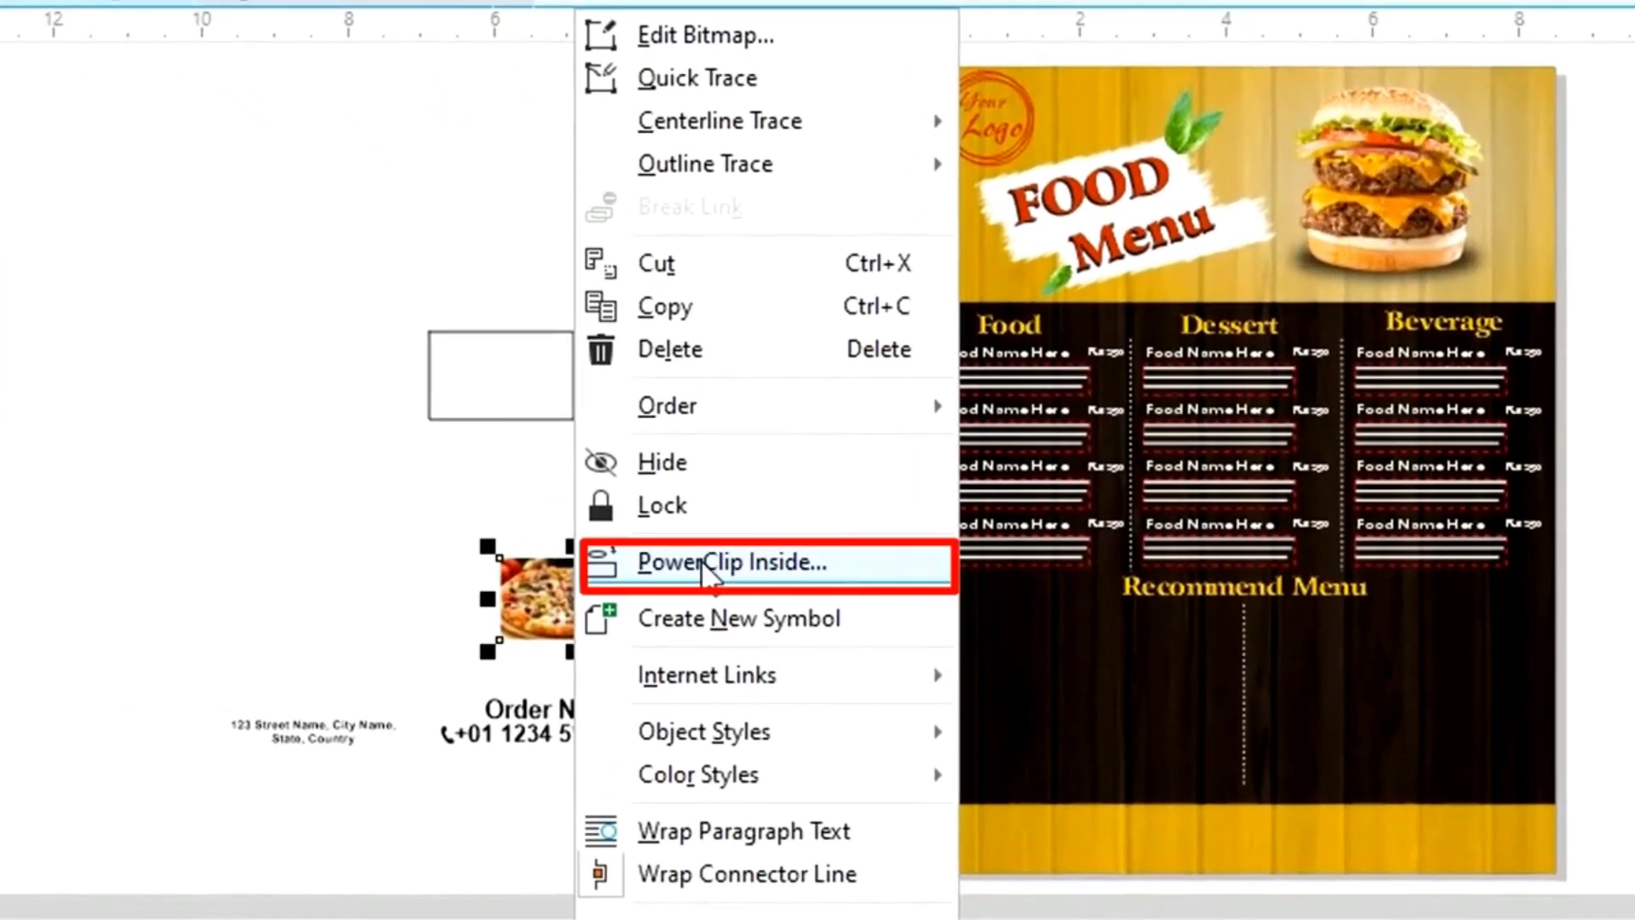
pyautogui.click(707, 543)
pyautogui.click(512, 385)
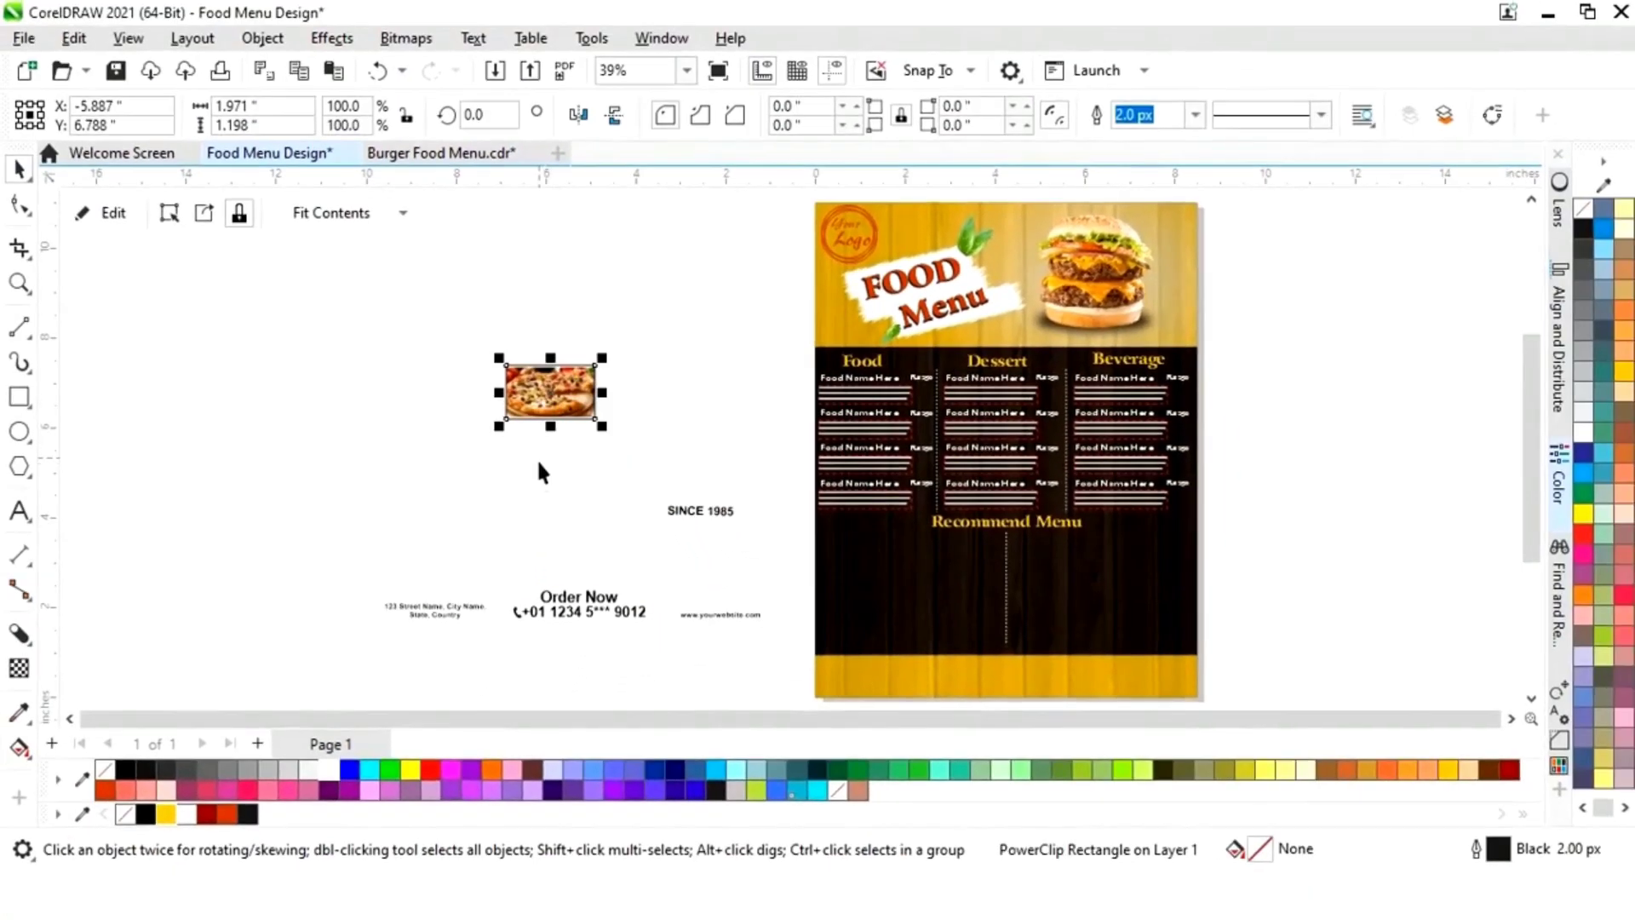
# Step: Edit the PowerClip contents, scaling the pizza photo to about 2.23 by 1.26 inches so it fills the frame, and finish editing
pyautogui.click(105, 213)
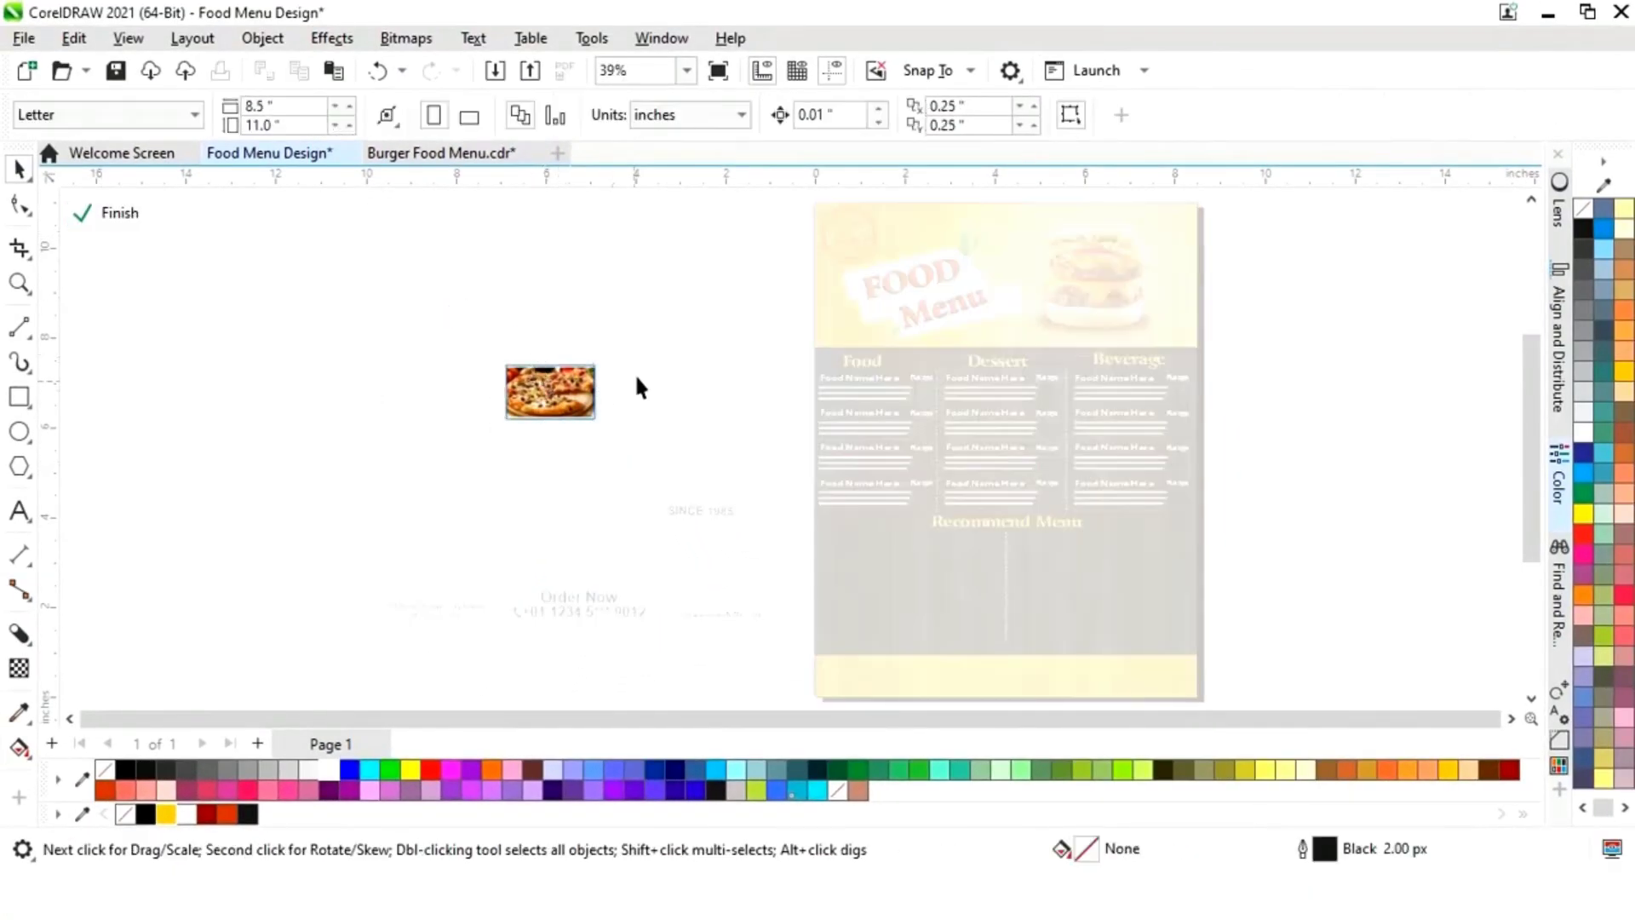
pyautogui.click(596, 379)
pyautogui.moveTo(605, 362); pyautogui.dragTo(640, 368)
pyautogui.press('z')
pyautogui.moveTo(457, 348); pyautogui.dragTo(707, 467)
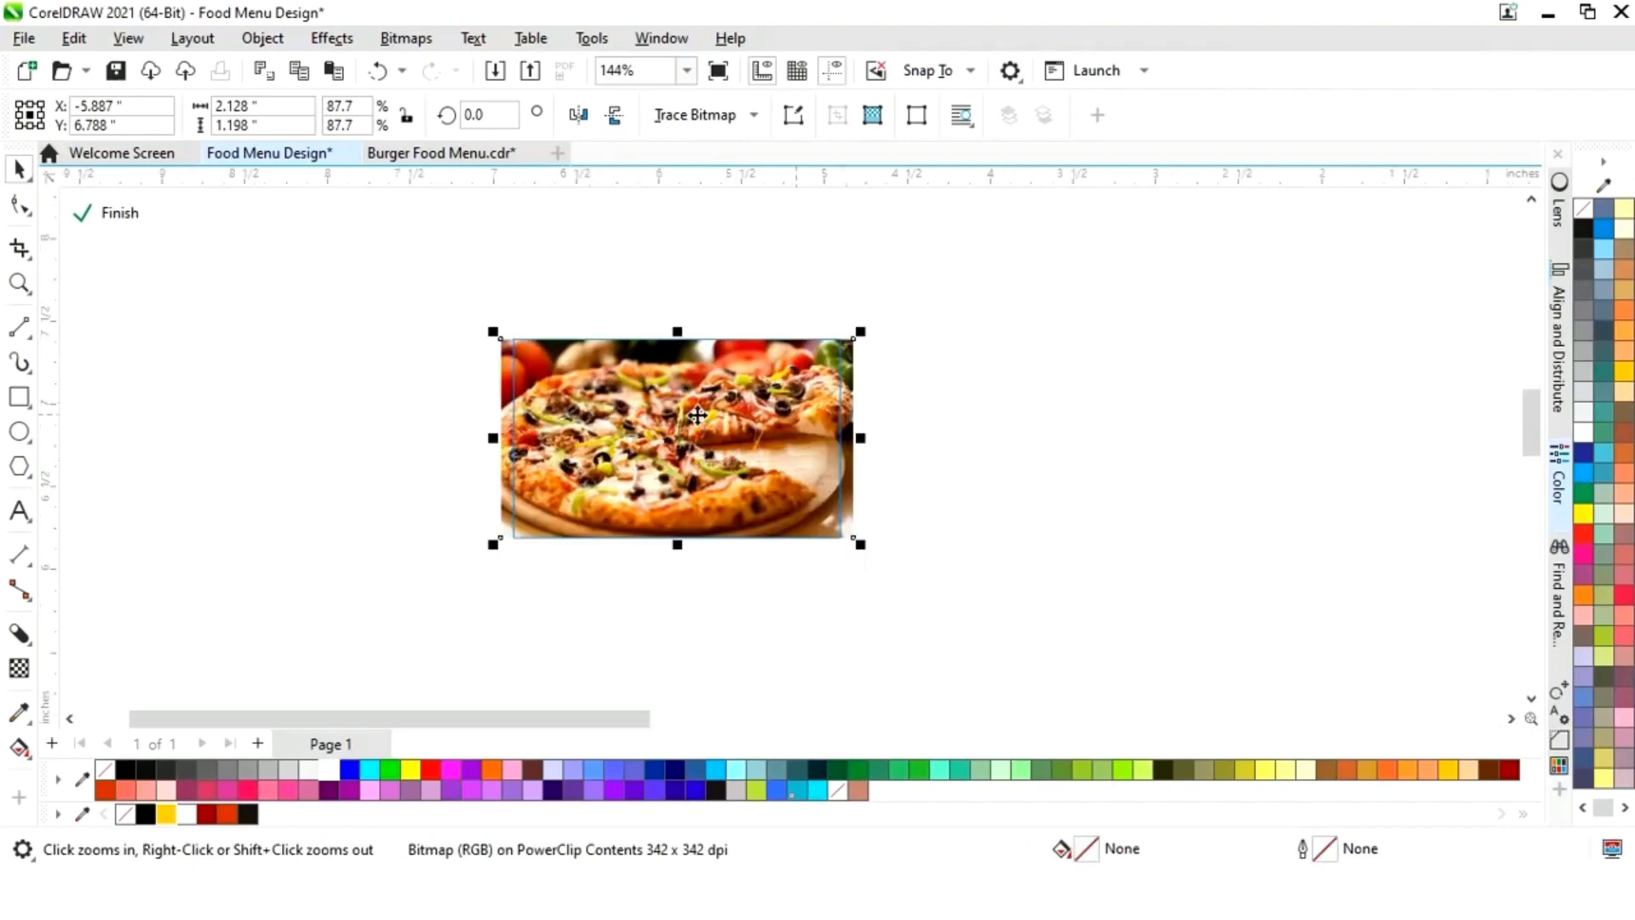
pyautogui.moveTo(862, 332); pyautogui.dragTo(870, 327)
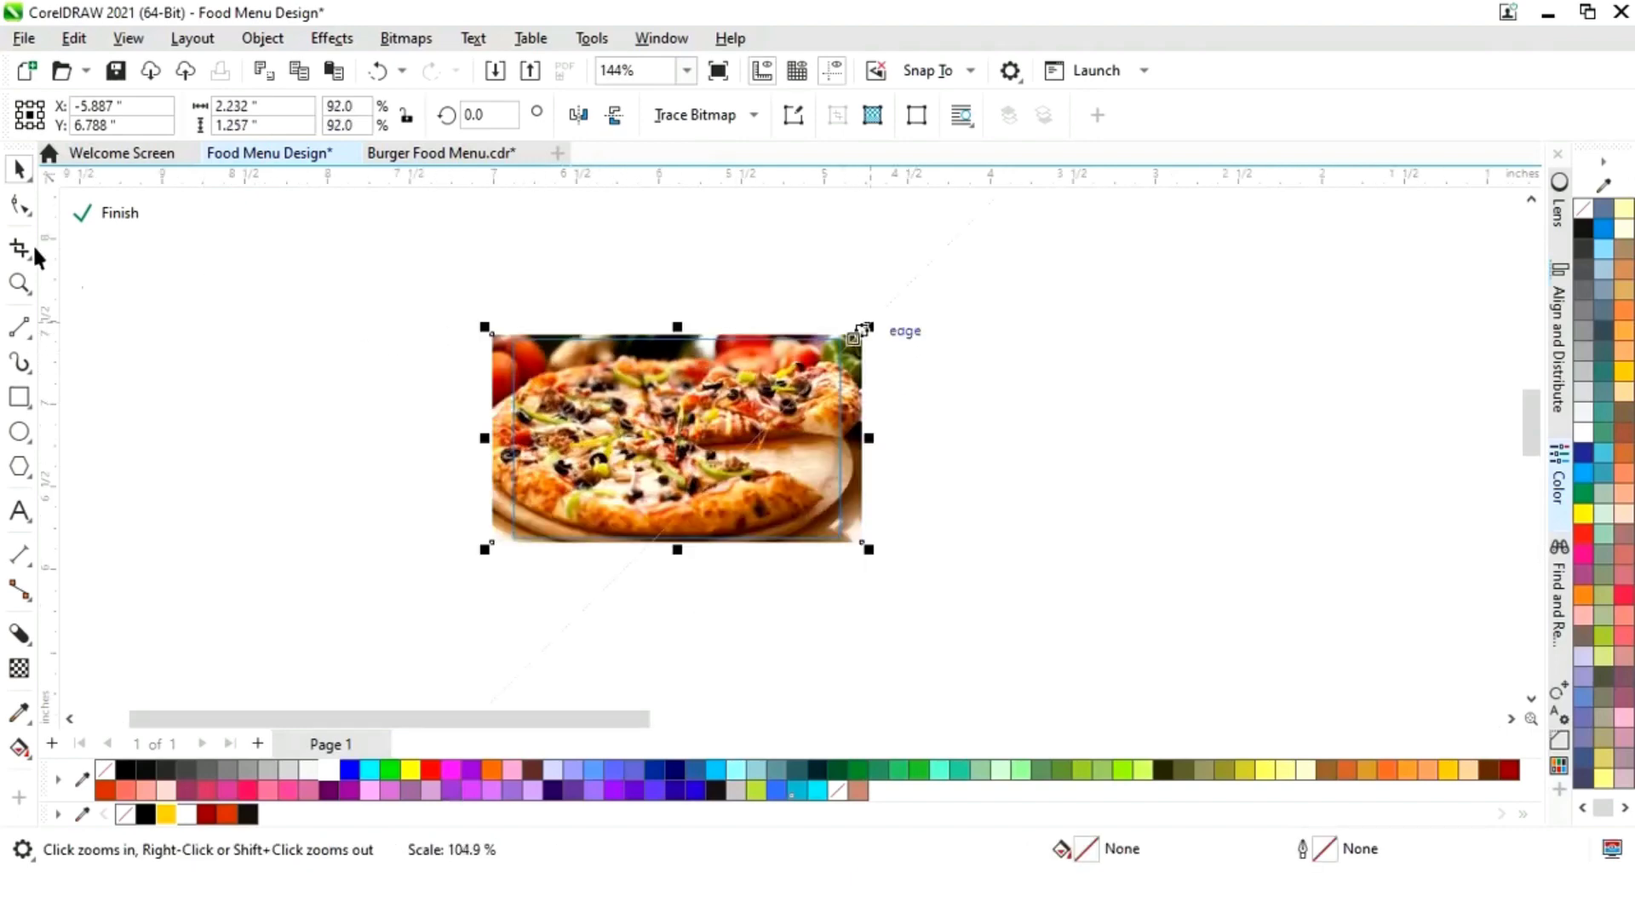
pyautogui.click(111, 212)
pyautogui.press('F3')
pyautogui.click(694, 448)
# Step: Move the framed pizza picture onto the dark panel beneath the Food column and give it a white 4 px outline
pyautogui.click(573, 412)
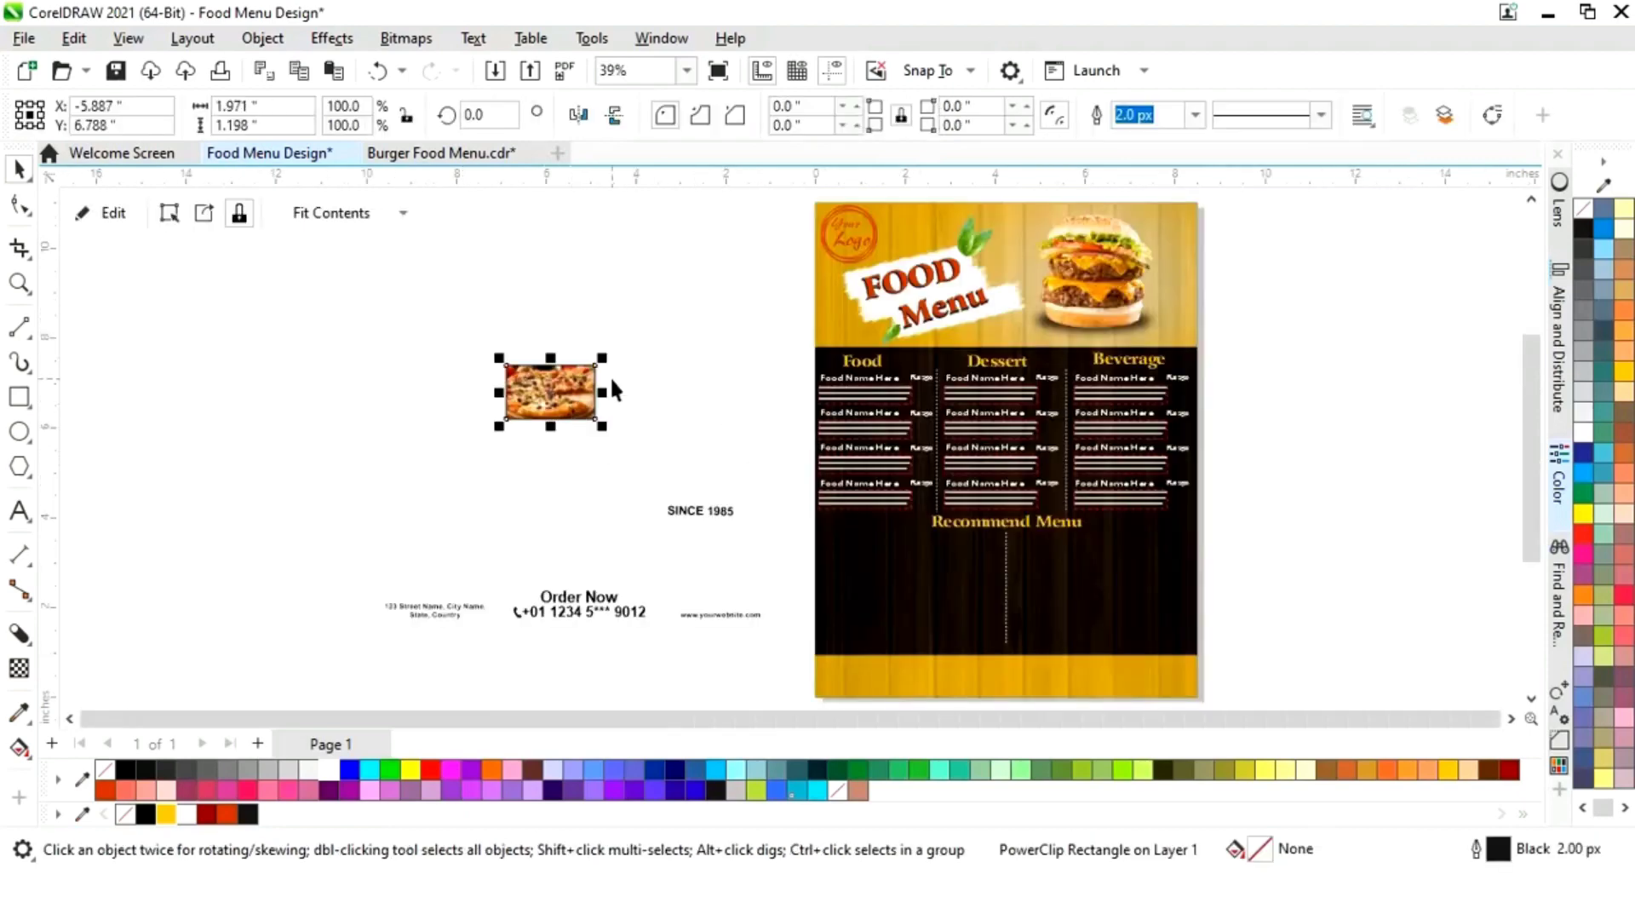
pyautogui.moveTo(569, 394); pyautogui.dragTo(890, 551)
pyautogui.rightClick(331, 775)
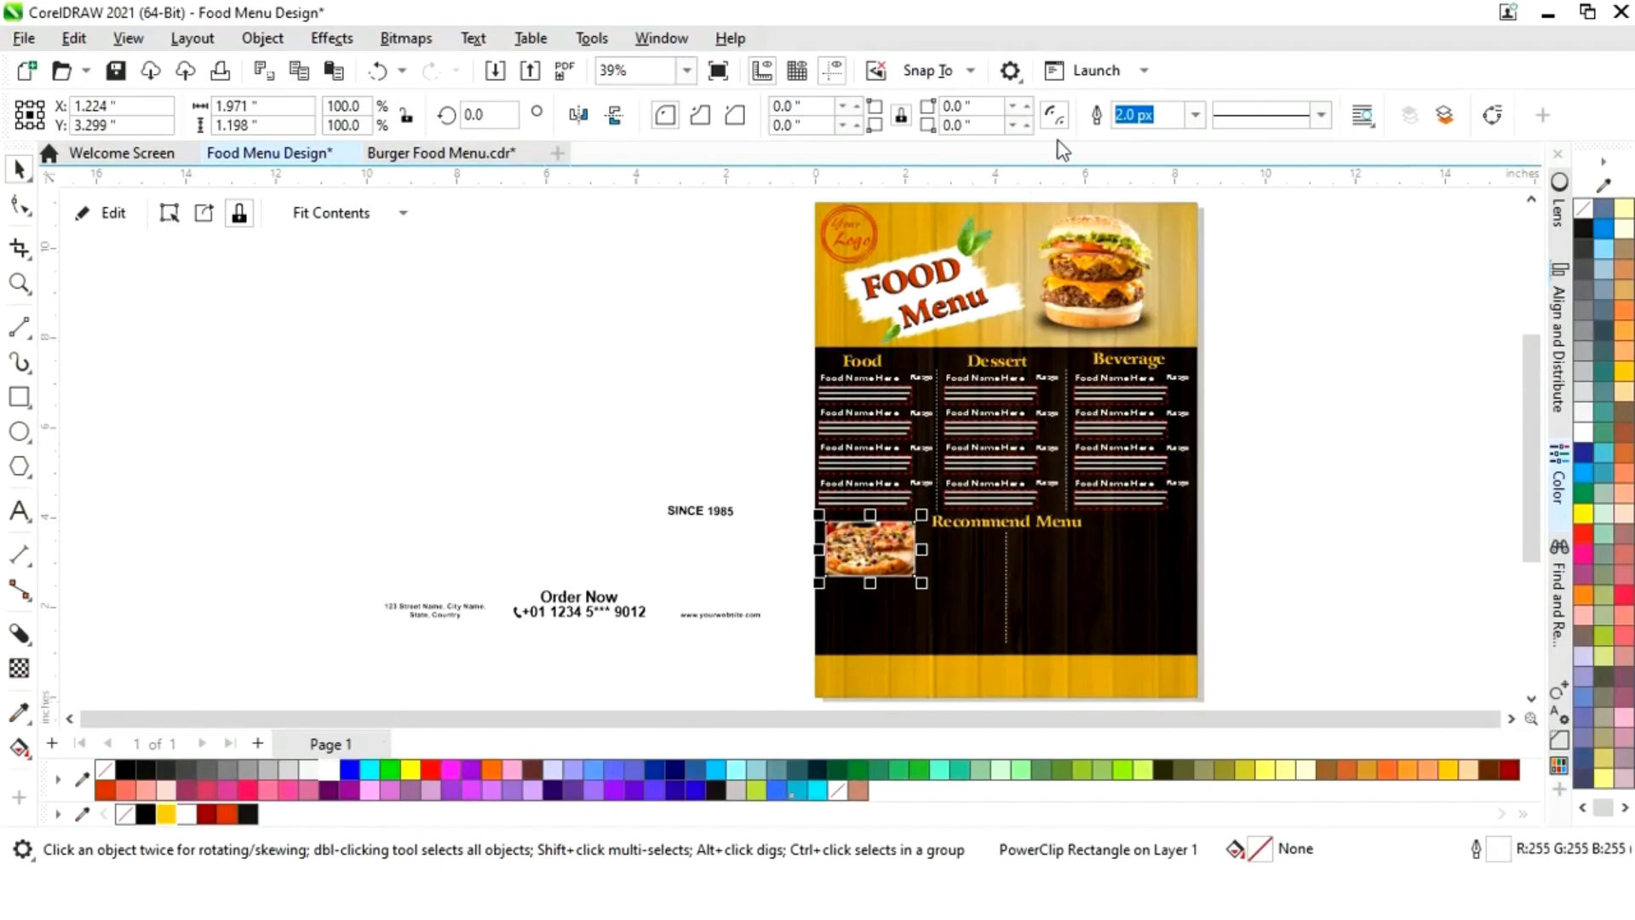
pyautogui.click(1197, 122)
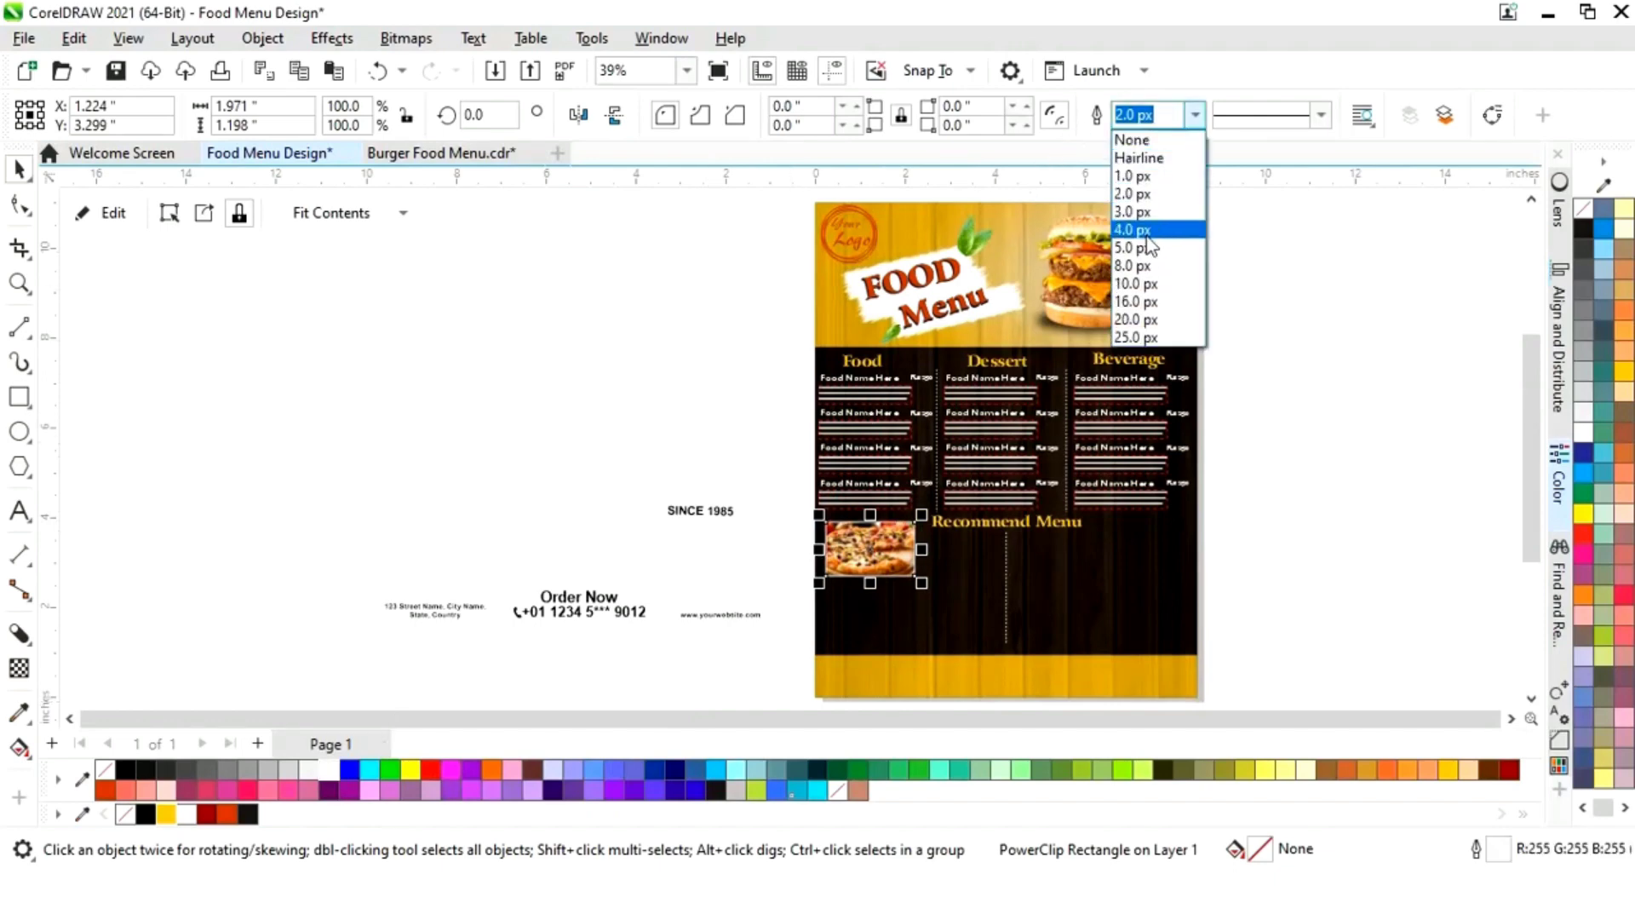
pyautogui.click(1146, 230)
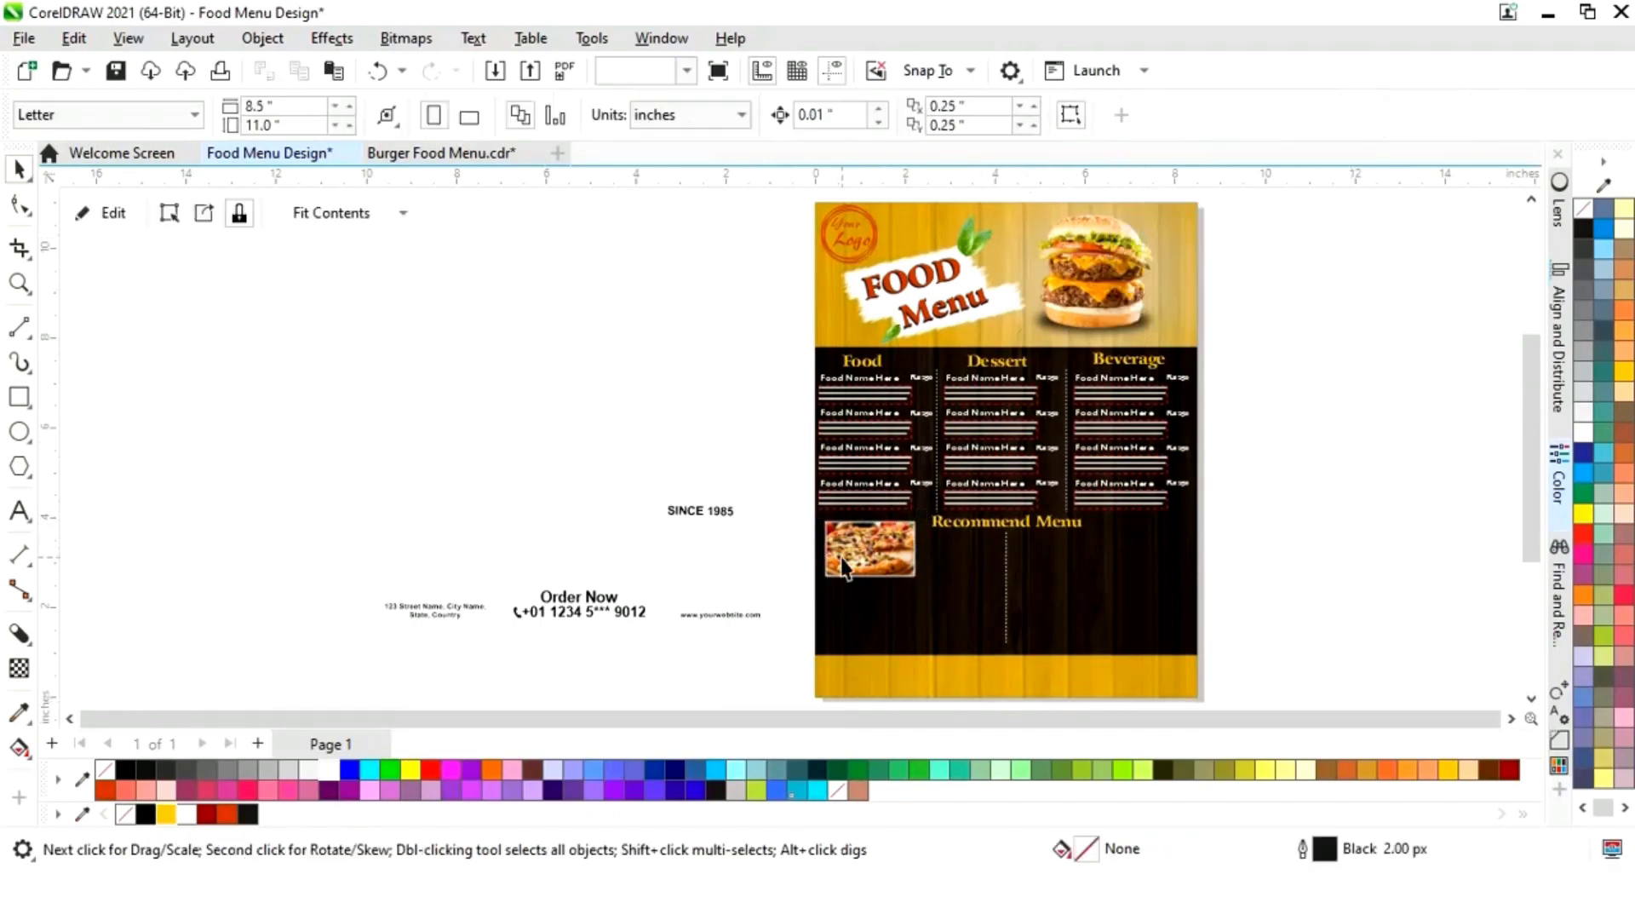
# Step: Scale the pizza picture down to about 1.23 by 0.75 inches and place it just inside the Recommend Menu section's left edge
pyautogui.moveTo(922, 516); pyautogui.dragTo(850, 545)
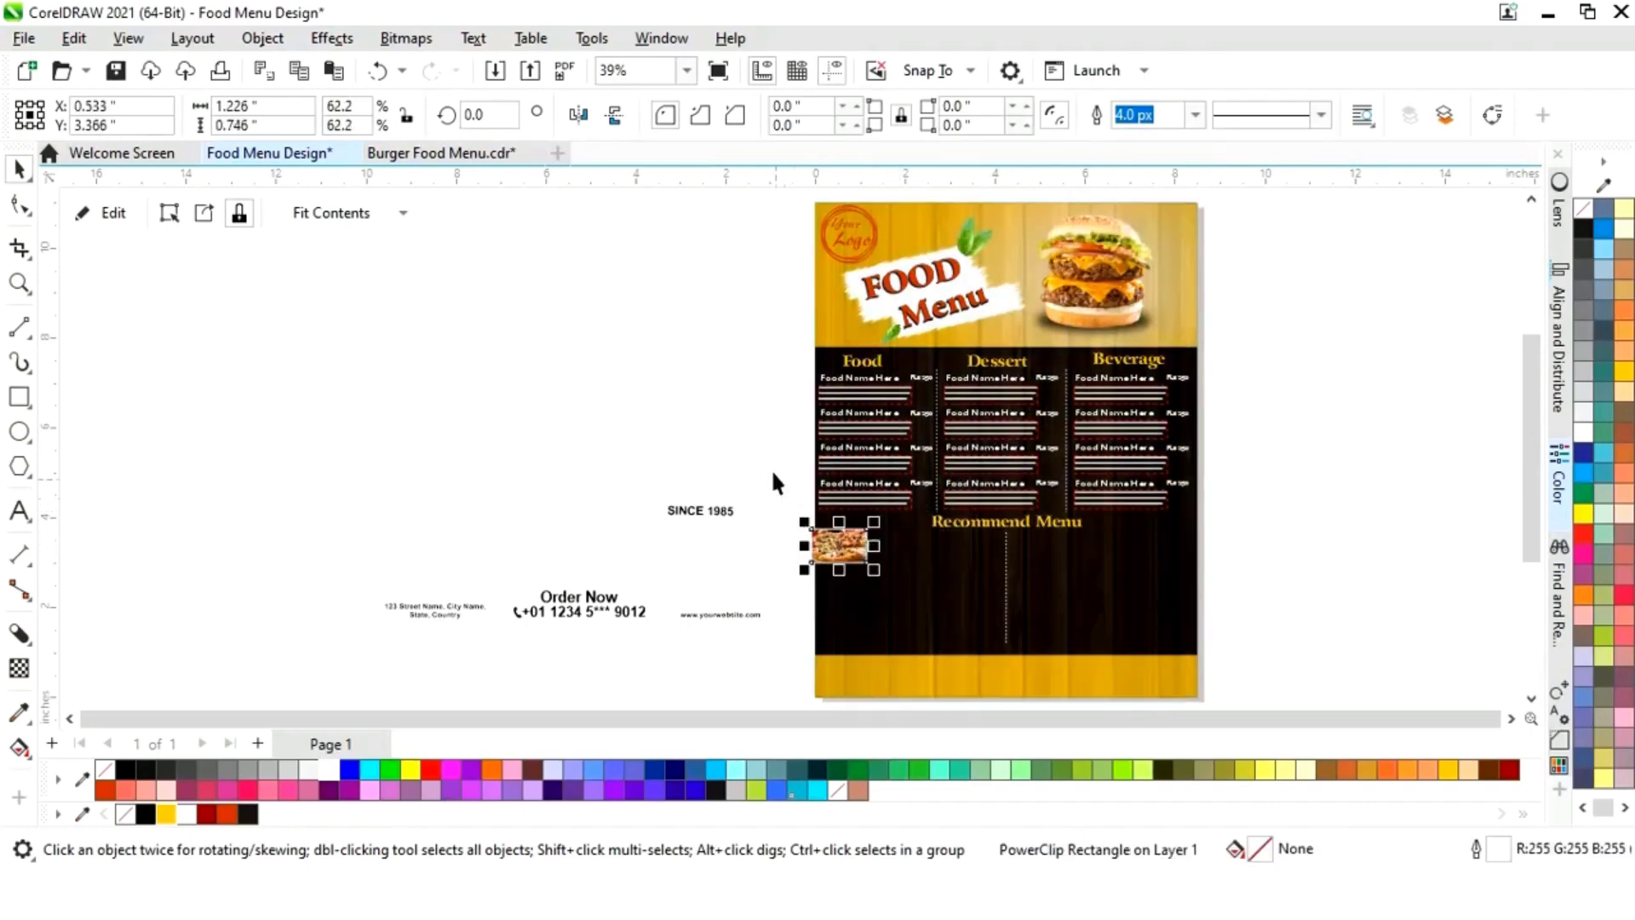
pyautogui.click(785, 473)
pyautogui.press('z')
pyautogui.moveTo(810, 424); pyautogui.dragTo(1068, 598)
pyautogui.press('space')
pyautogui.moveTo(468, 613); pyautogui.dragTo(518, 616)
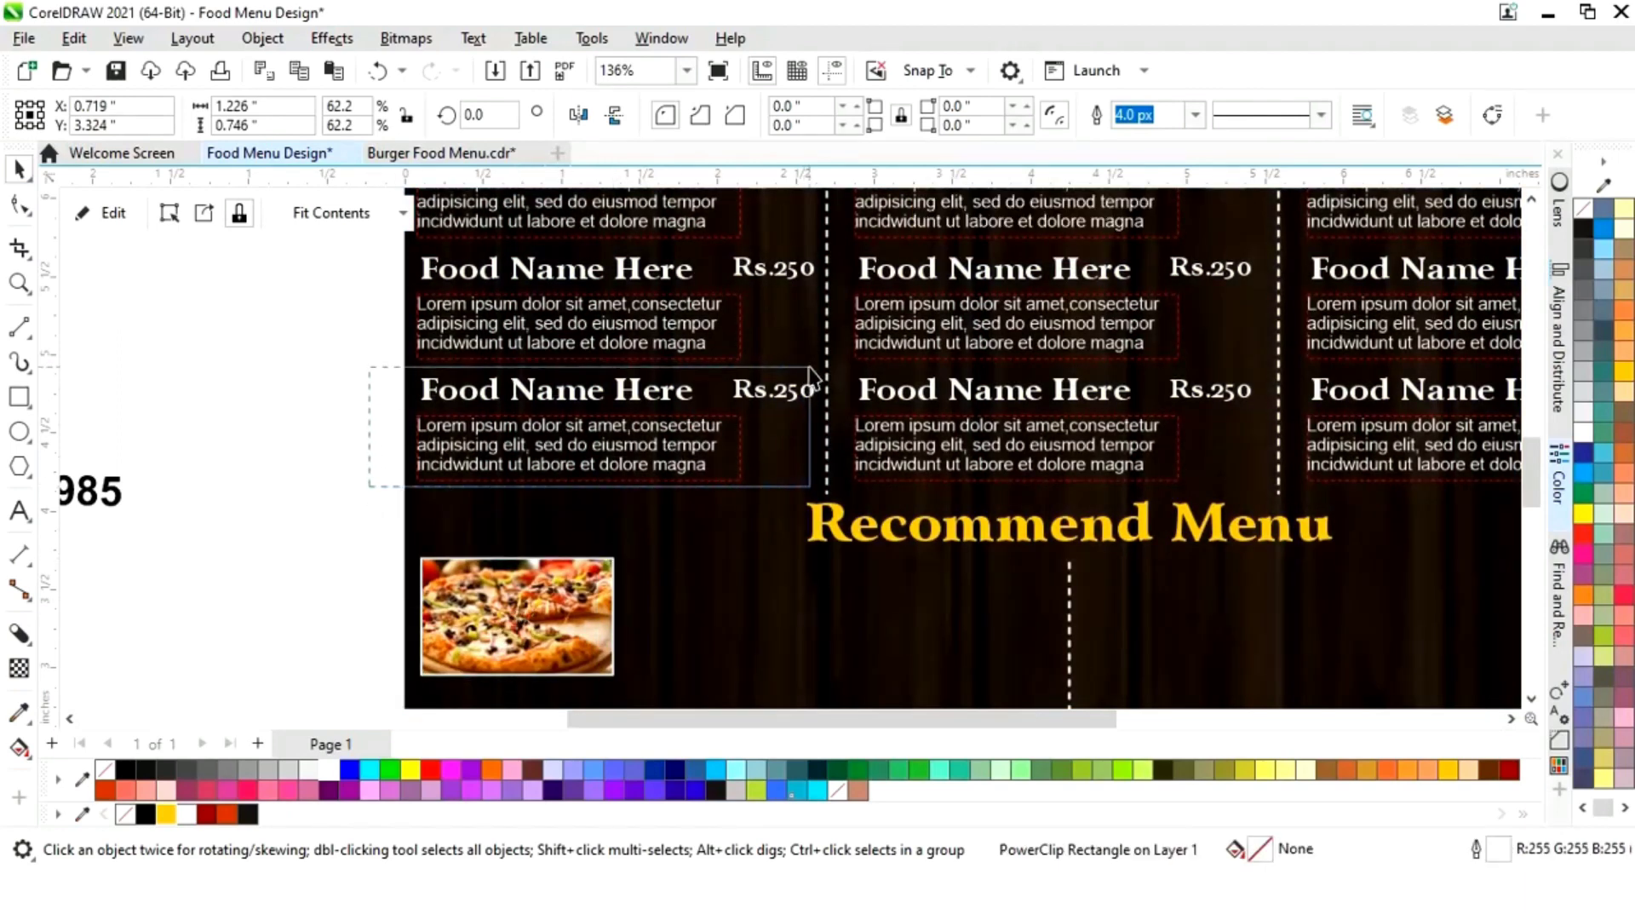
# Step: Copy the last Food item to beside the pizza picture and enlarge the picture slightly
pyautogui.click(627, 434)
pyautogui.moveTo(627, 434); pyautogui.dragTo(866, 616)
pyautogui.click(607, 567)
pyautogui.click(385, 558)
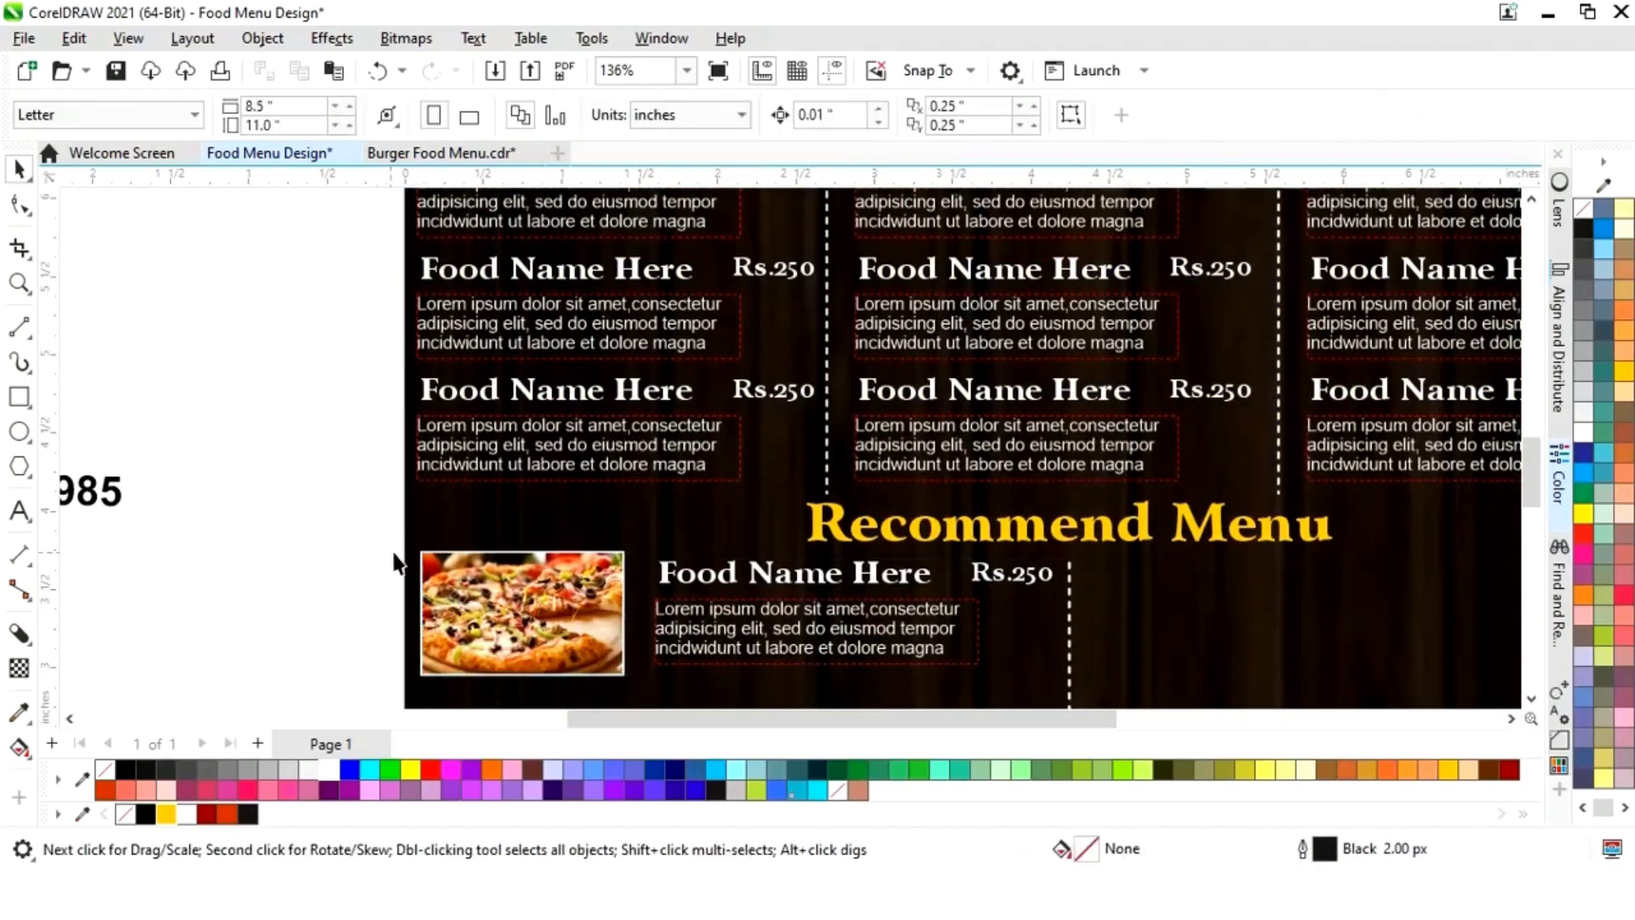
# Step: Scale the pizza picture down to match the height of the adjacent item text and shift it slightly left
pyautogui.press('F4')
pyautogui.press('z')
pyautogui.moveTo(775, 468); pyautogui.dragTo(1059, 650)
pyautogui.moveTo(691, 372); pyautogui.dragTo(678, 381)
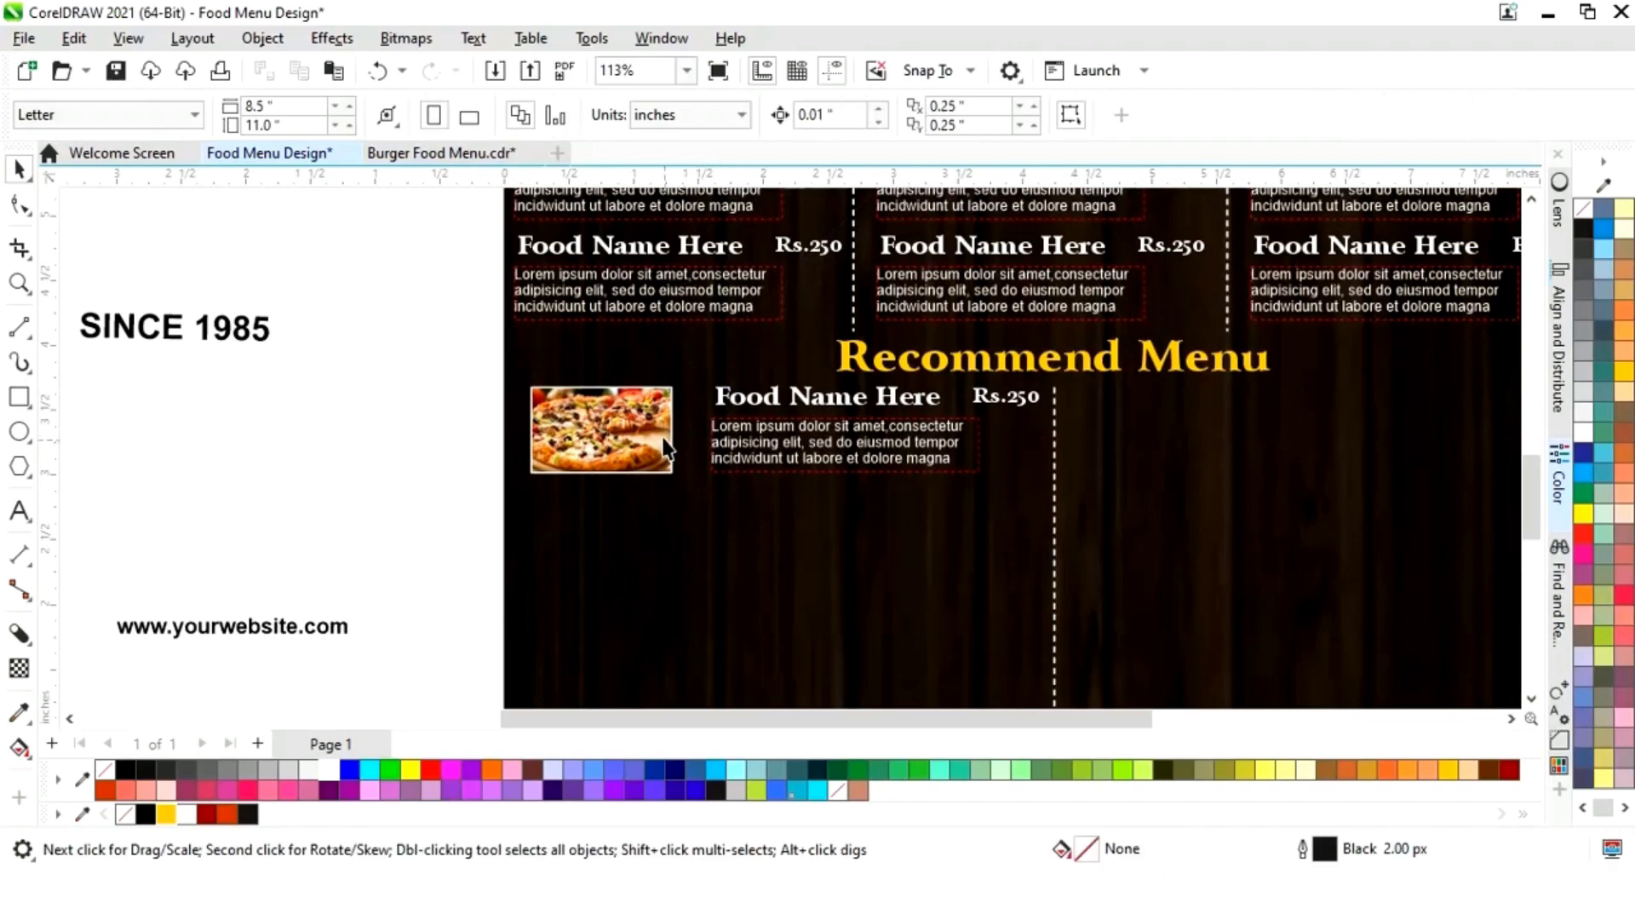
pyautogui.click(564, 505)
# Step: Copy the pizza picture and its item text downward and repeat the copy to make three Recommend Menu rows
pyautogui.moveTo(426, 531); pyautogui.dragTo(1062, 389)
pyautogui.moveTo(777, 427); pyautogui.dragTo(797, 534)
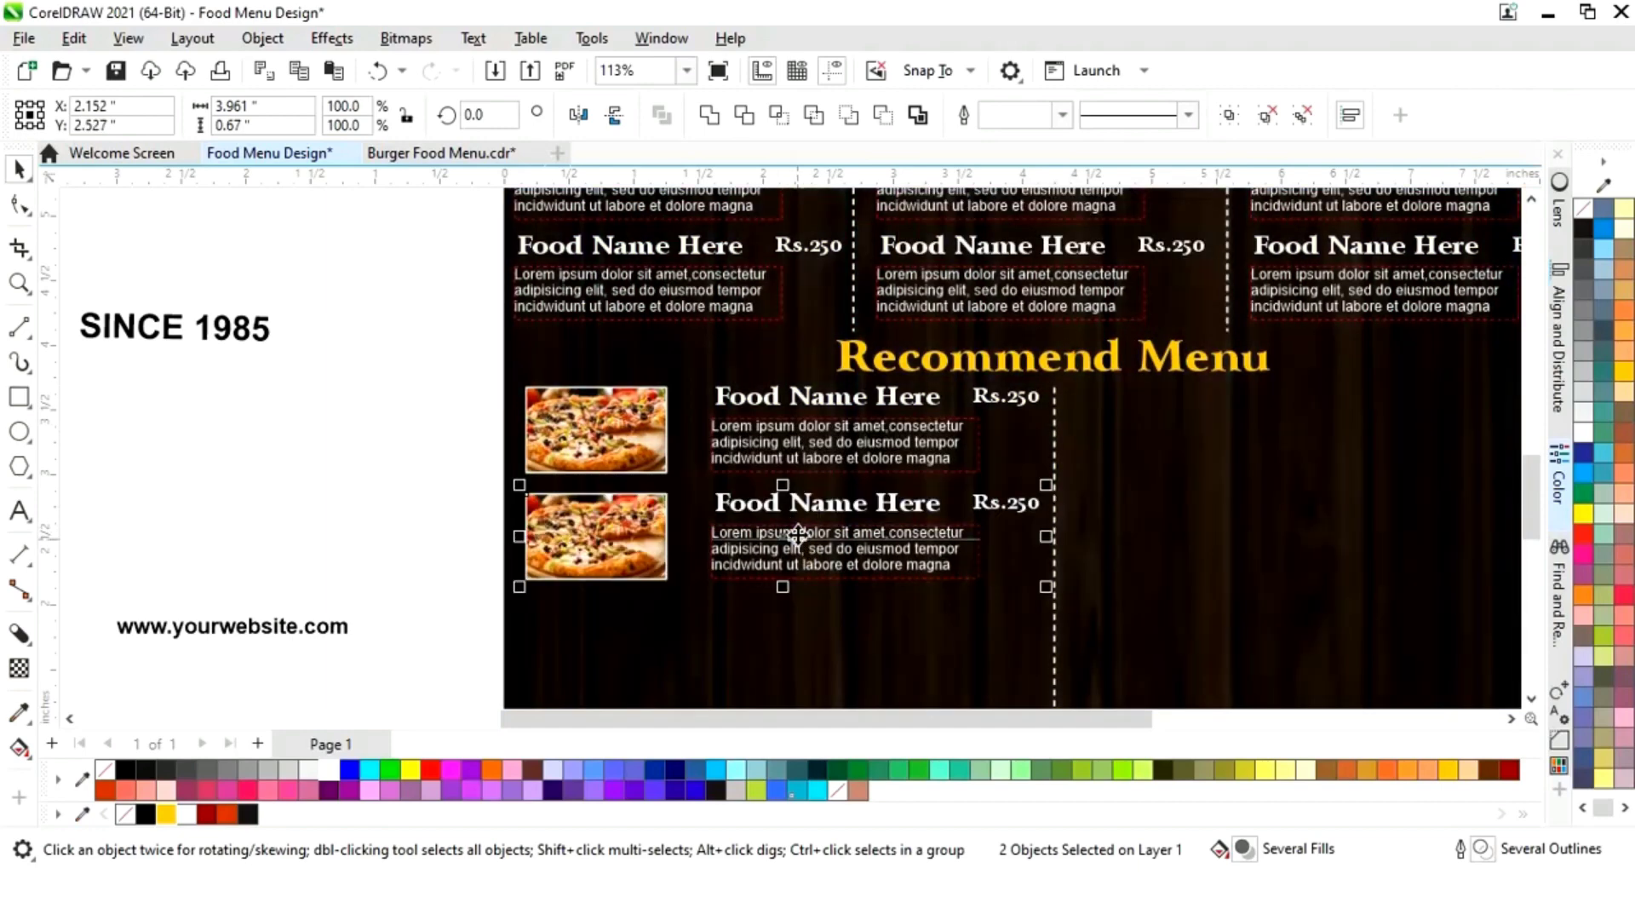
pyautogui.hotkey('ctrl', 'r')
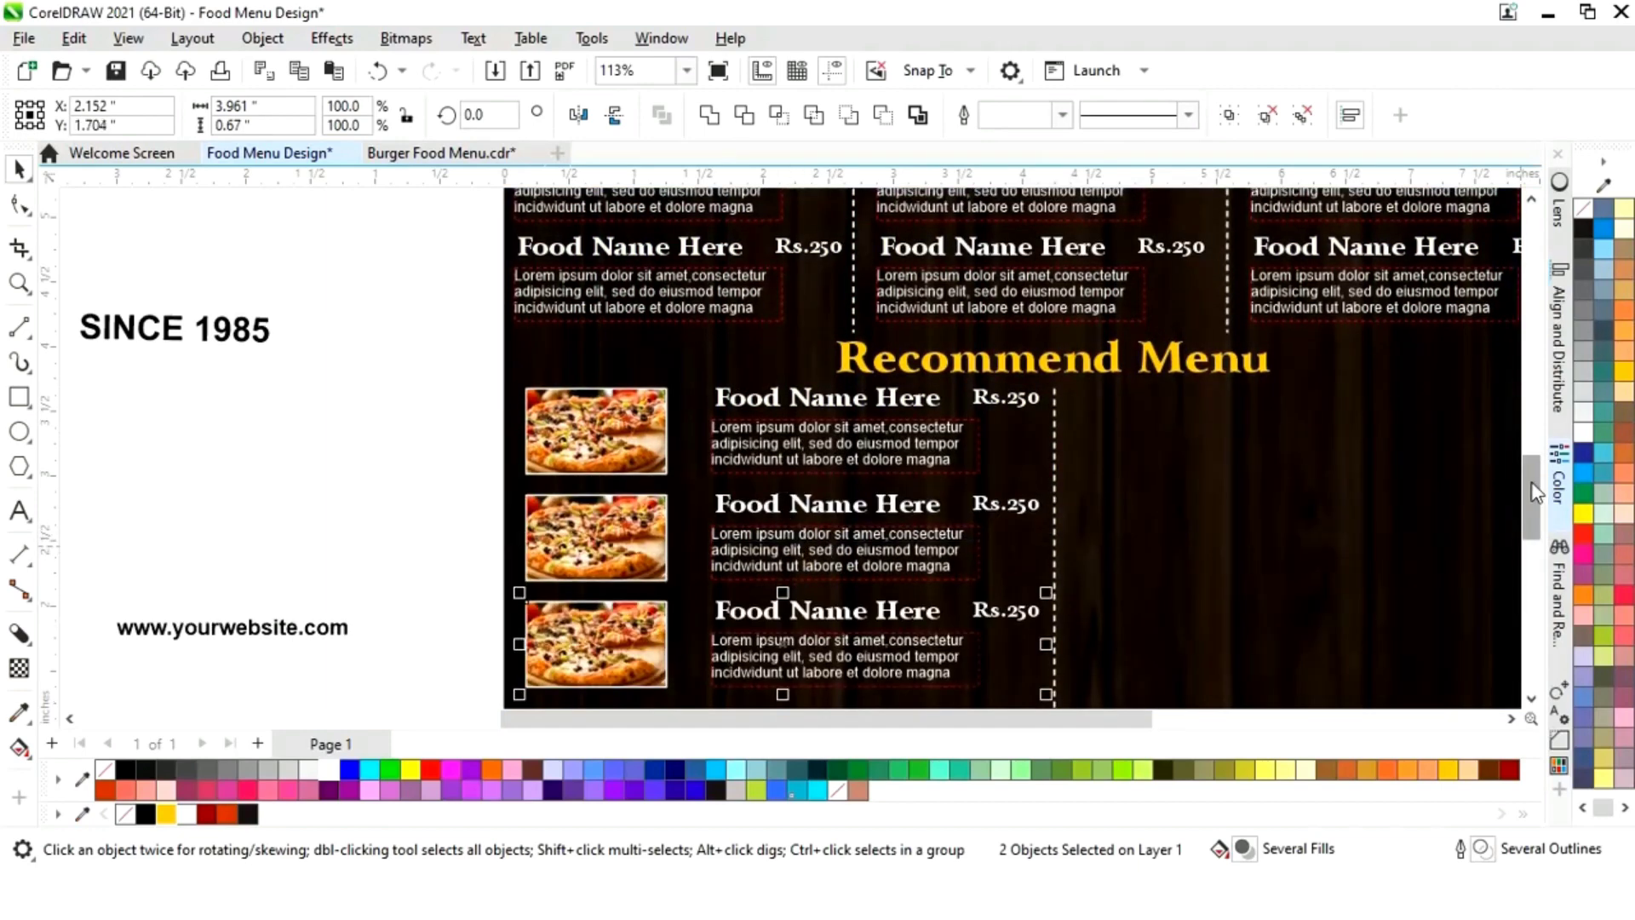
pyautogui.scroll(-3, 1528, 503)
pyautogui.scroll(1, 1526, 498)
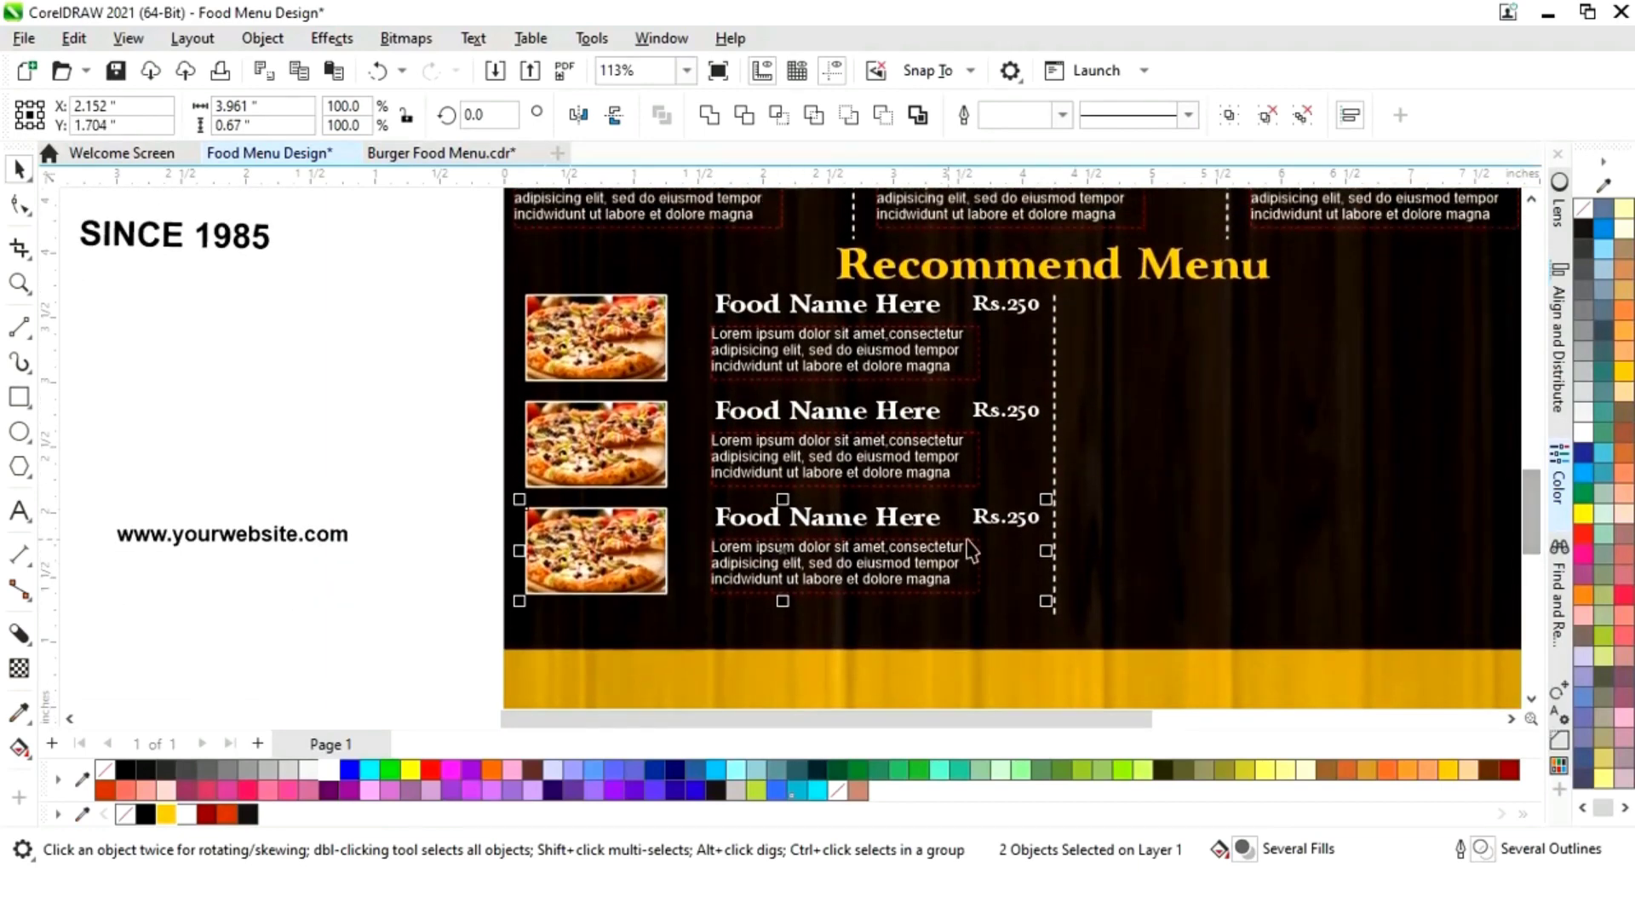
# Step: Copy the three Recommend Menu rows across the dashed divider to fill the section's right half
pyautogui.click(421, 637)
pyautogui.press('F4')
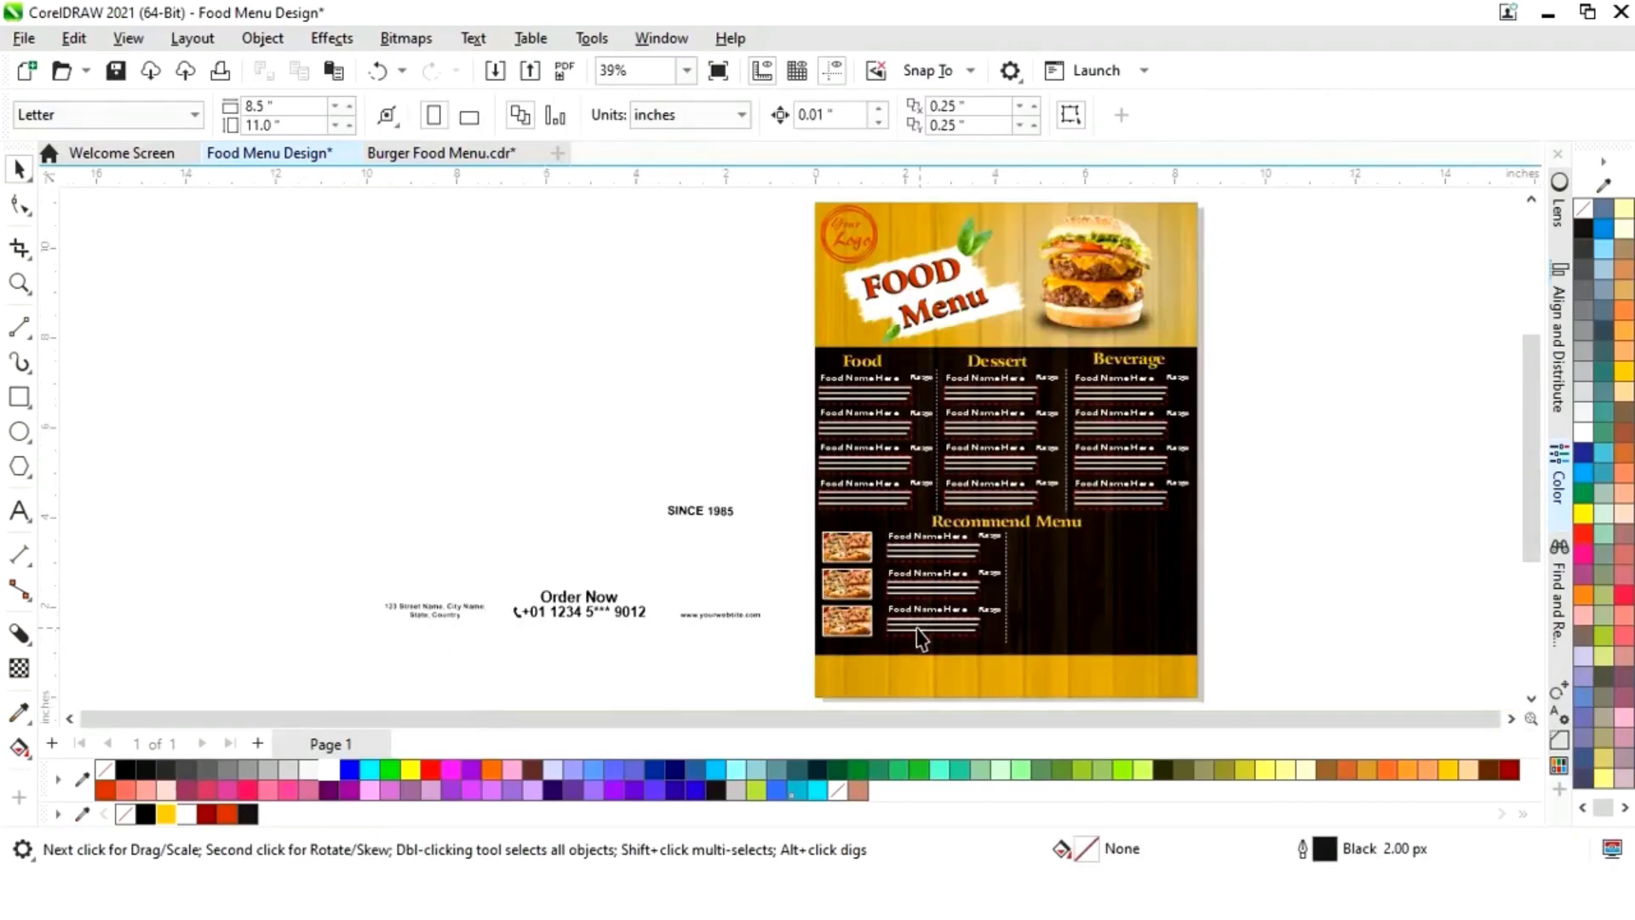
pyautogui.press('z')
pyautogui.moveTo(796, 498); pyautogui.dragTo(1228, 673)
pyautogui.press('space')
pyautogui.moveTo(271, 556); pyautogui.dragTo(724, 268)
pyautogui.moveTo(552, 381); pyautogui.dragTo(998, 376)
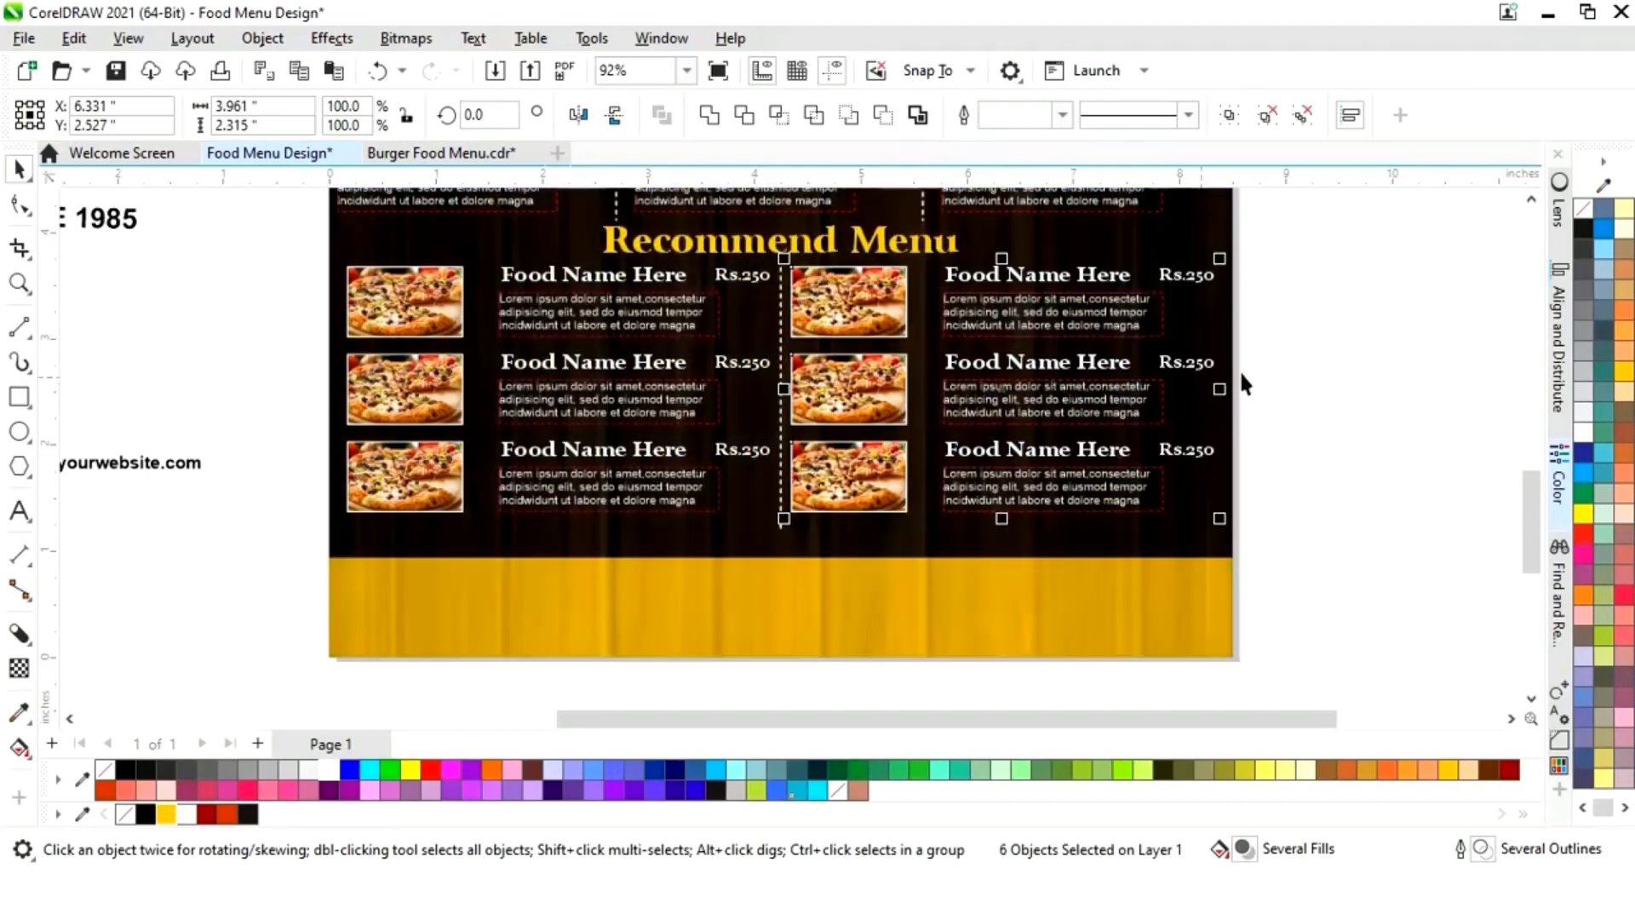
pyautogui.click(1269, 369)
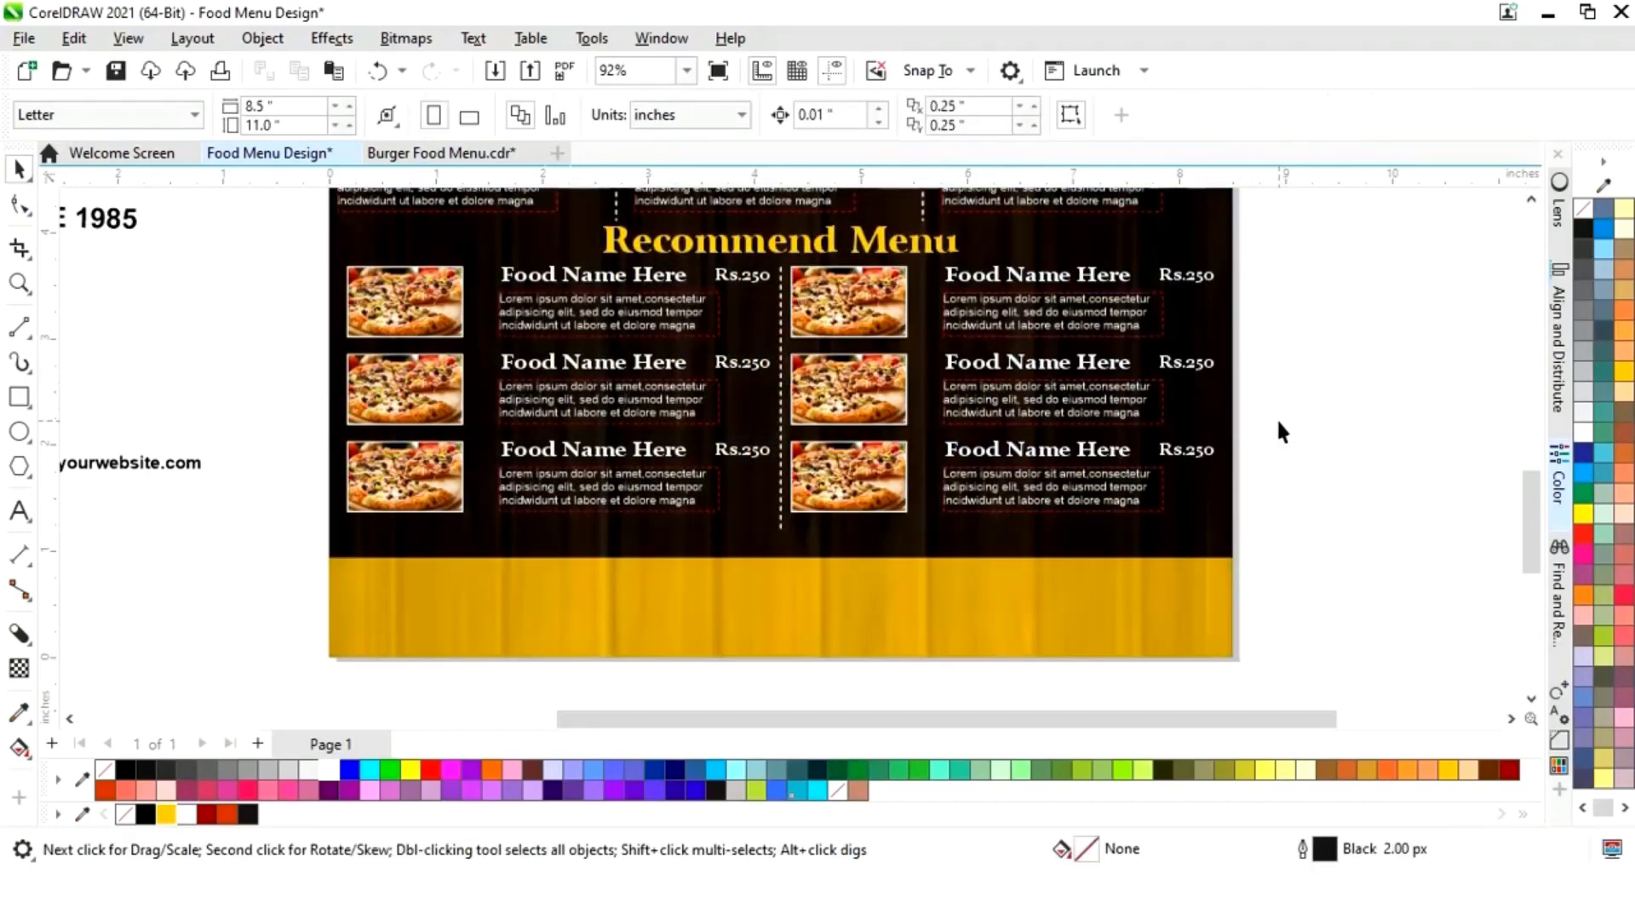
# Step: Move the SINCE 1985 text onto the header below the FOOD Menu title and fill it with orange-red #CC3300
pyautogui.press('F4')
pyautogui.moveTo(703, 507); pyautogui.dragTo(999, 335)
pyautogui.click(227, 814)
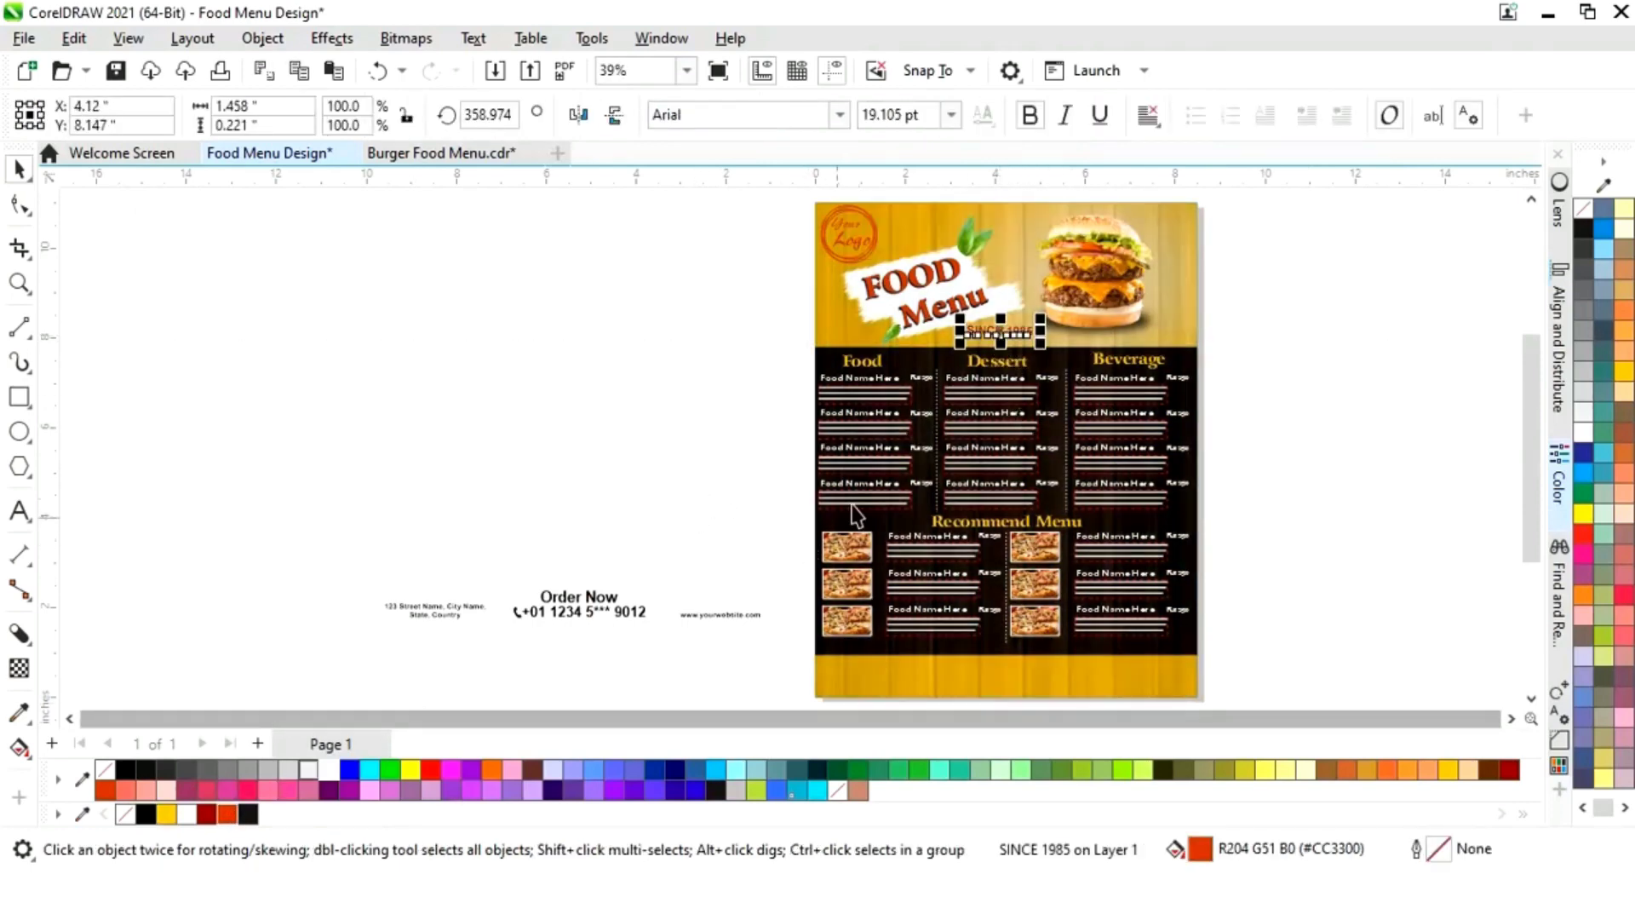
# Step: Rotate the SINCE 1985 text to about 13.7 degrees and move it up close to the white brush shape's lower edge
pyautogui.press('z')
pyautogui.moveTo(1063, 364); pyautogui.dragTo(882, 308)
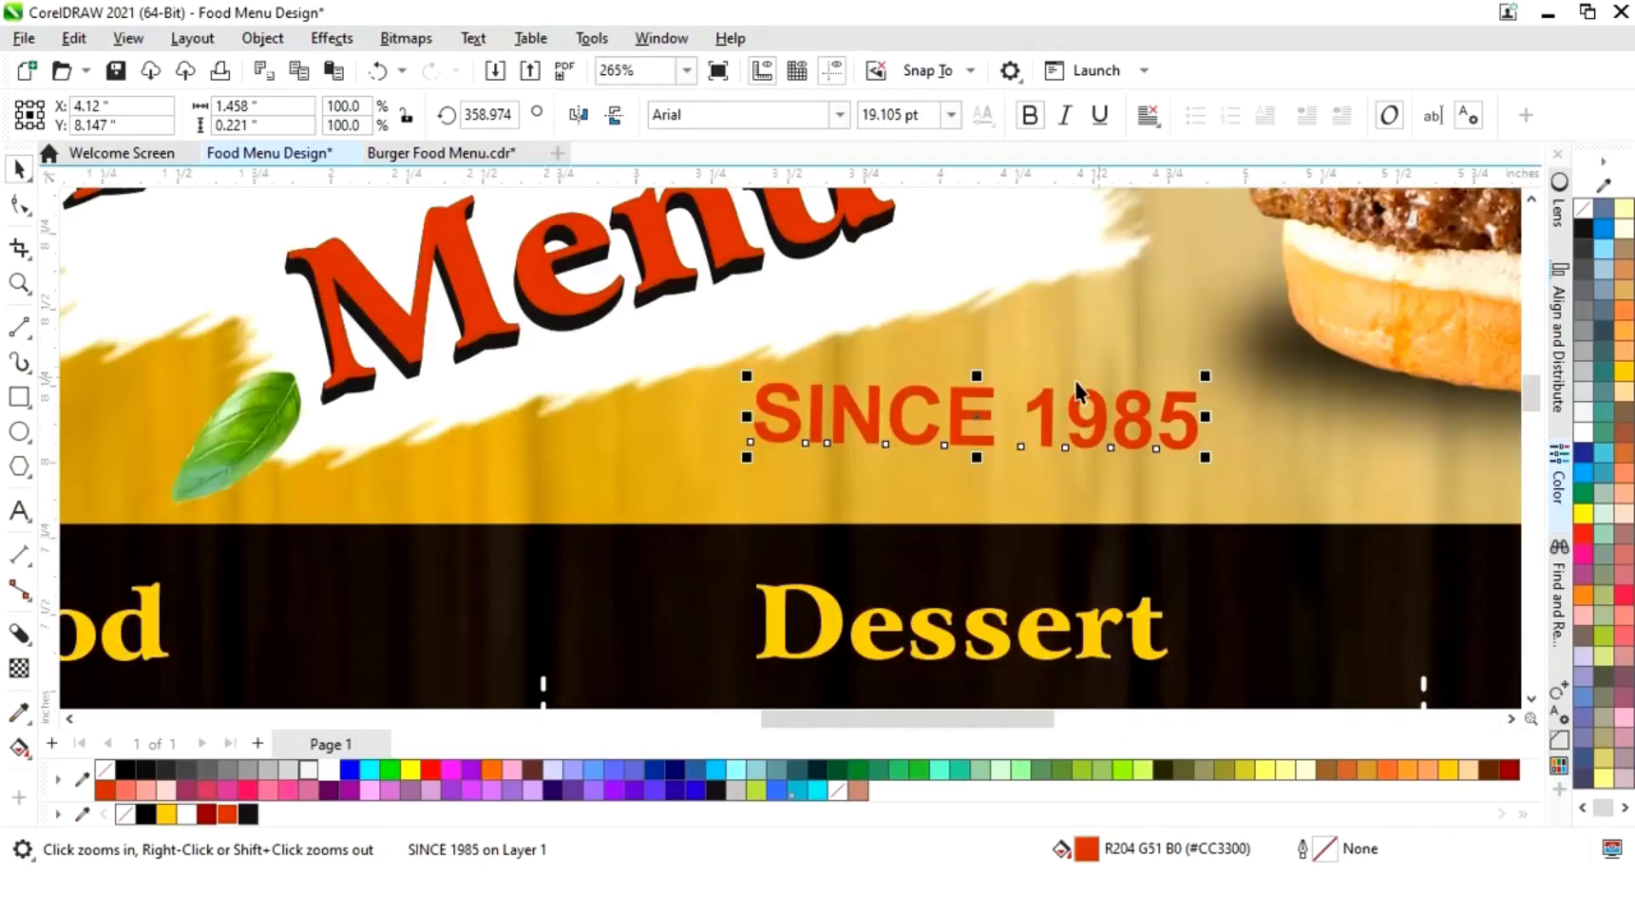
pyautogui.click(1050, 416)
pyautogui.moveTo(1208, 378); pyautogui.dragTo(1179, 320)
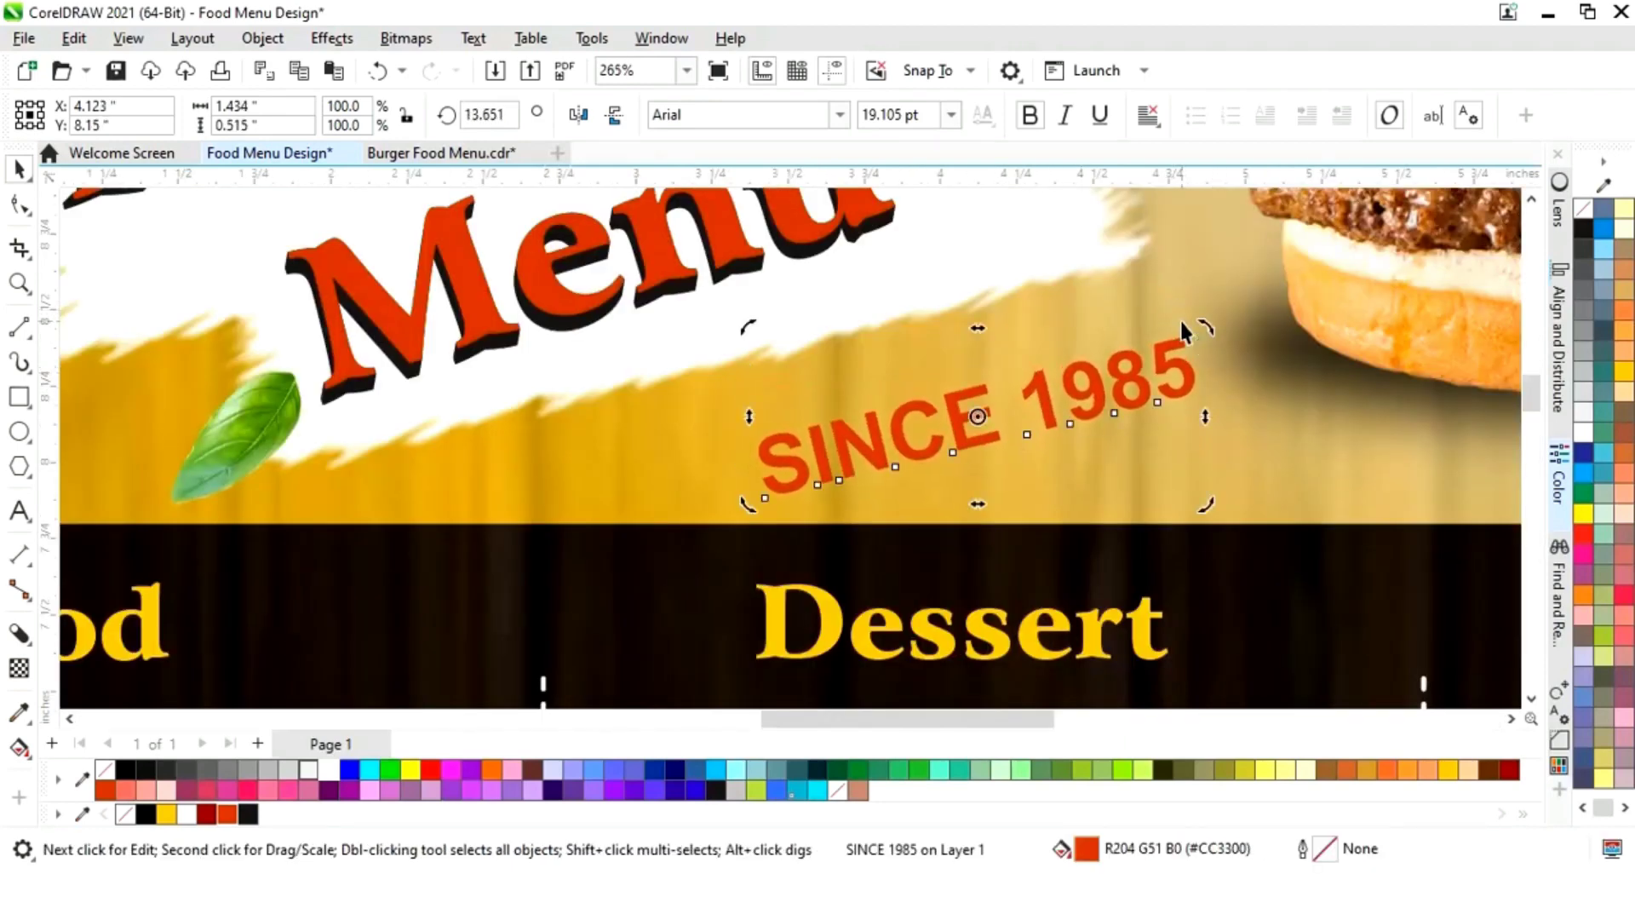
pyautogui.click(1250, 366)
pyautogui.click(1066, 412)
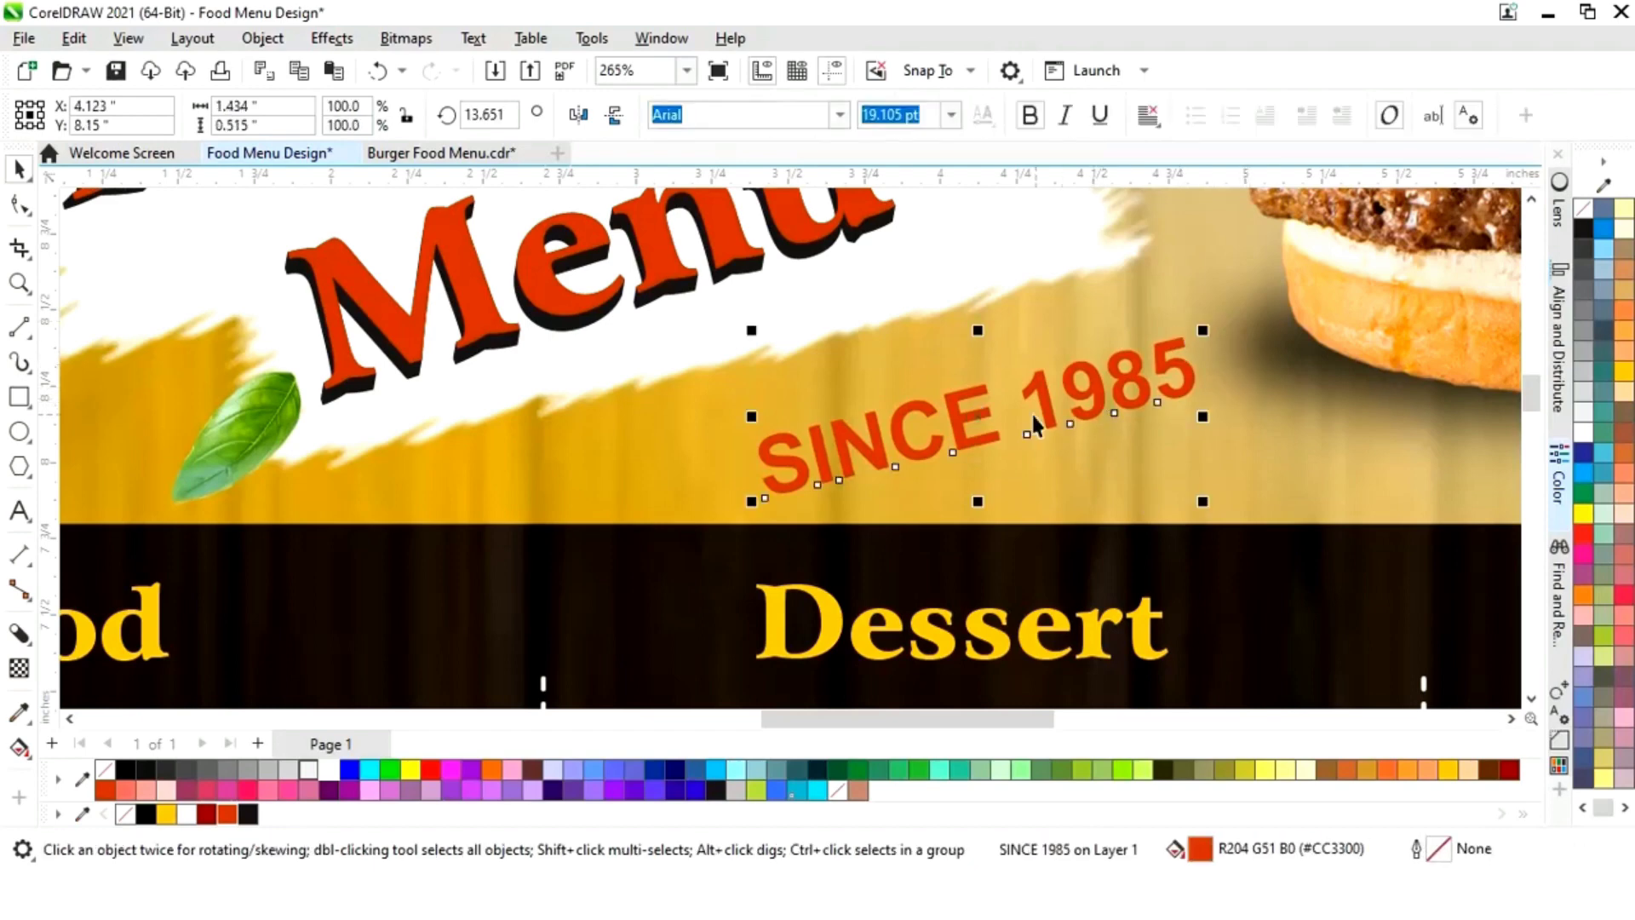
pyautogui.moveTo(1040, 408); pyautogui.dragTo(1034, 358)
pyautogui.press('F4')
pyautogui.click(1292, 426)
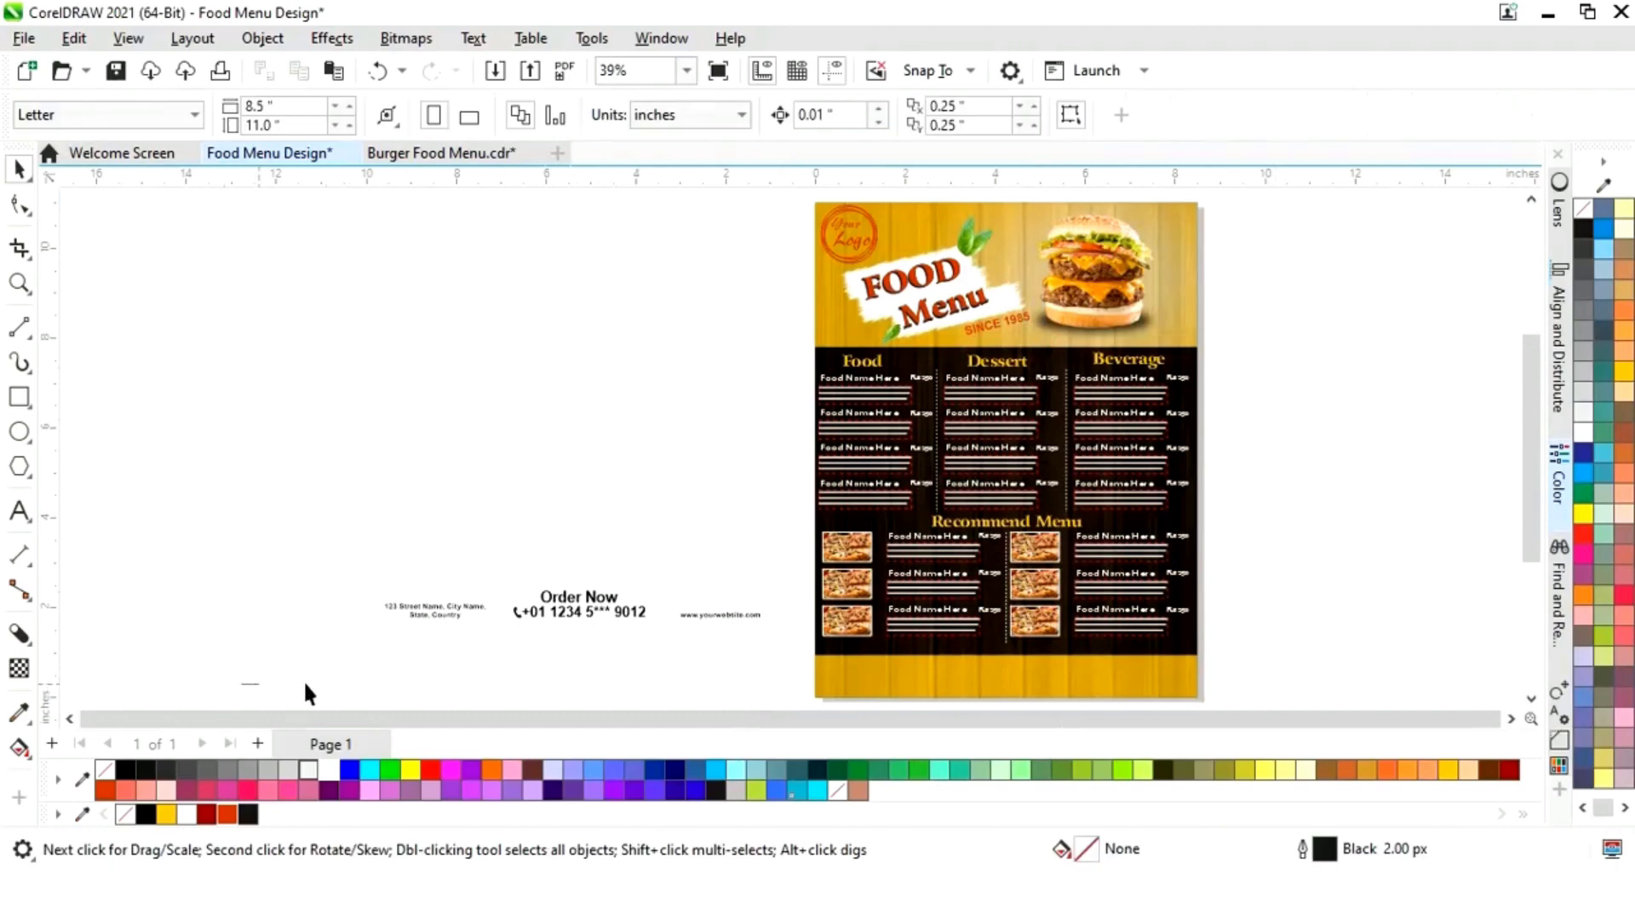
# Step: Move the address, Order Now, phone and website texts onto the yellow footer, fill them white and nudge them slightly right
pyautogui.moveTo(798, 531); pyautogui.dragTo(797, 531)
pyautogui.moveTo(562, 608); pyautogui.dragTo(998, 682)
pyautogui.press('z')
pyautogui.moveTo(770, 626); pyautogui.dragTo(1230, 661)
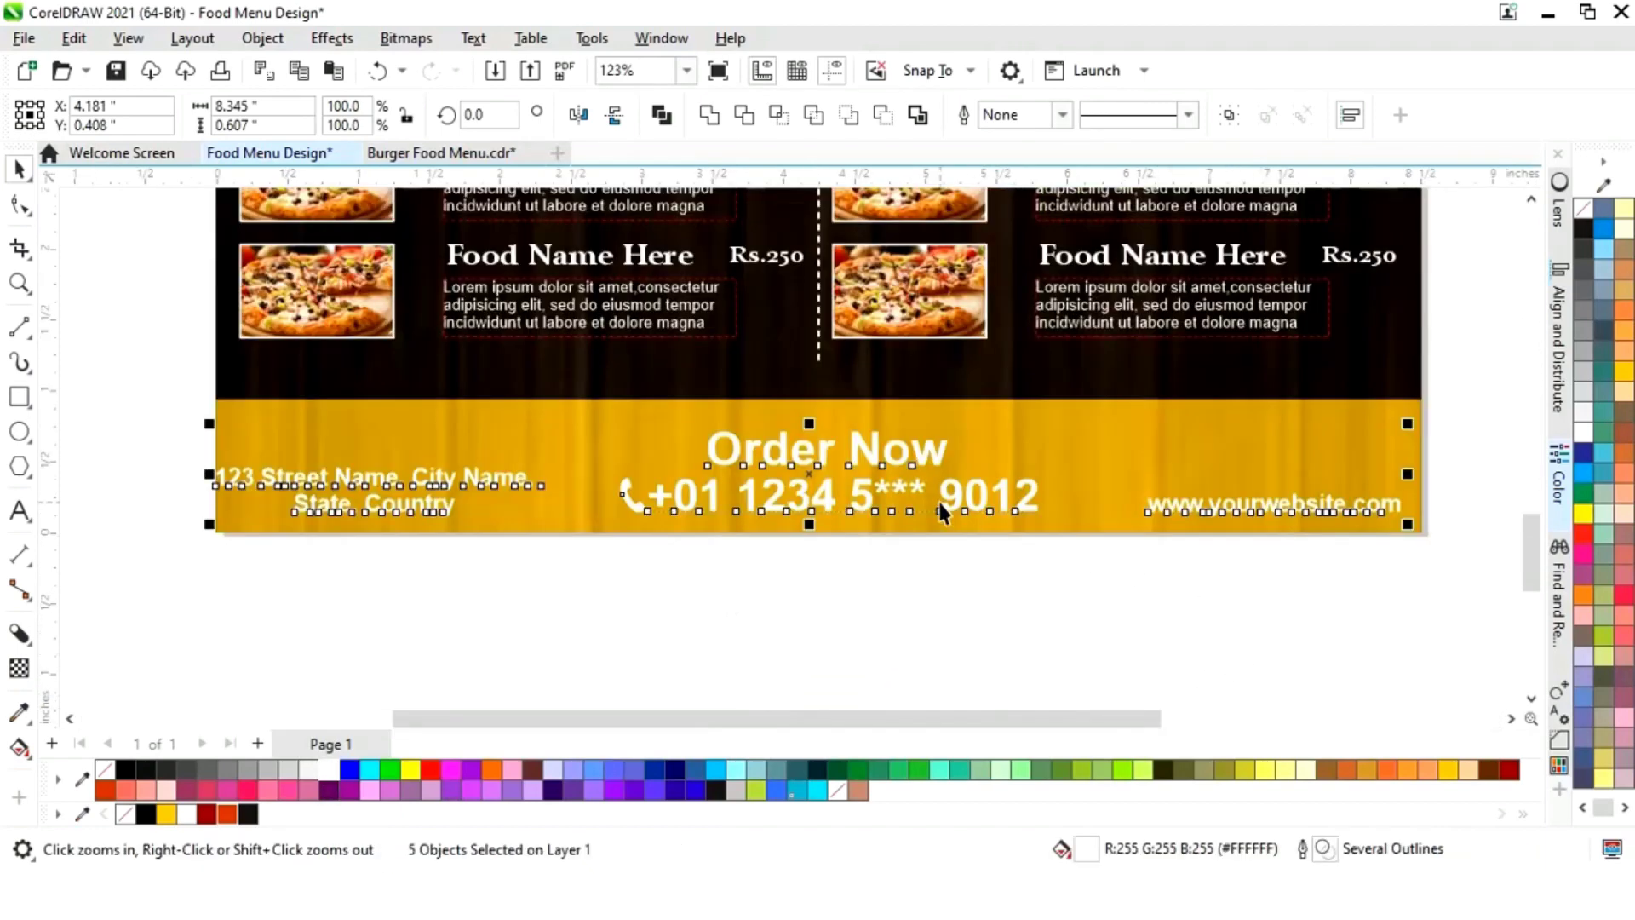
pyautogui.press('space')
pyautogui.press('Right')
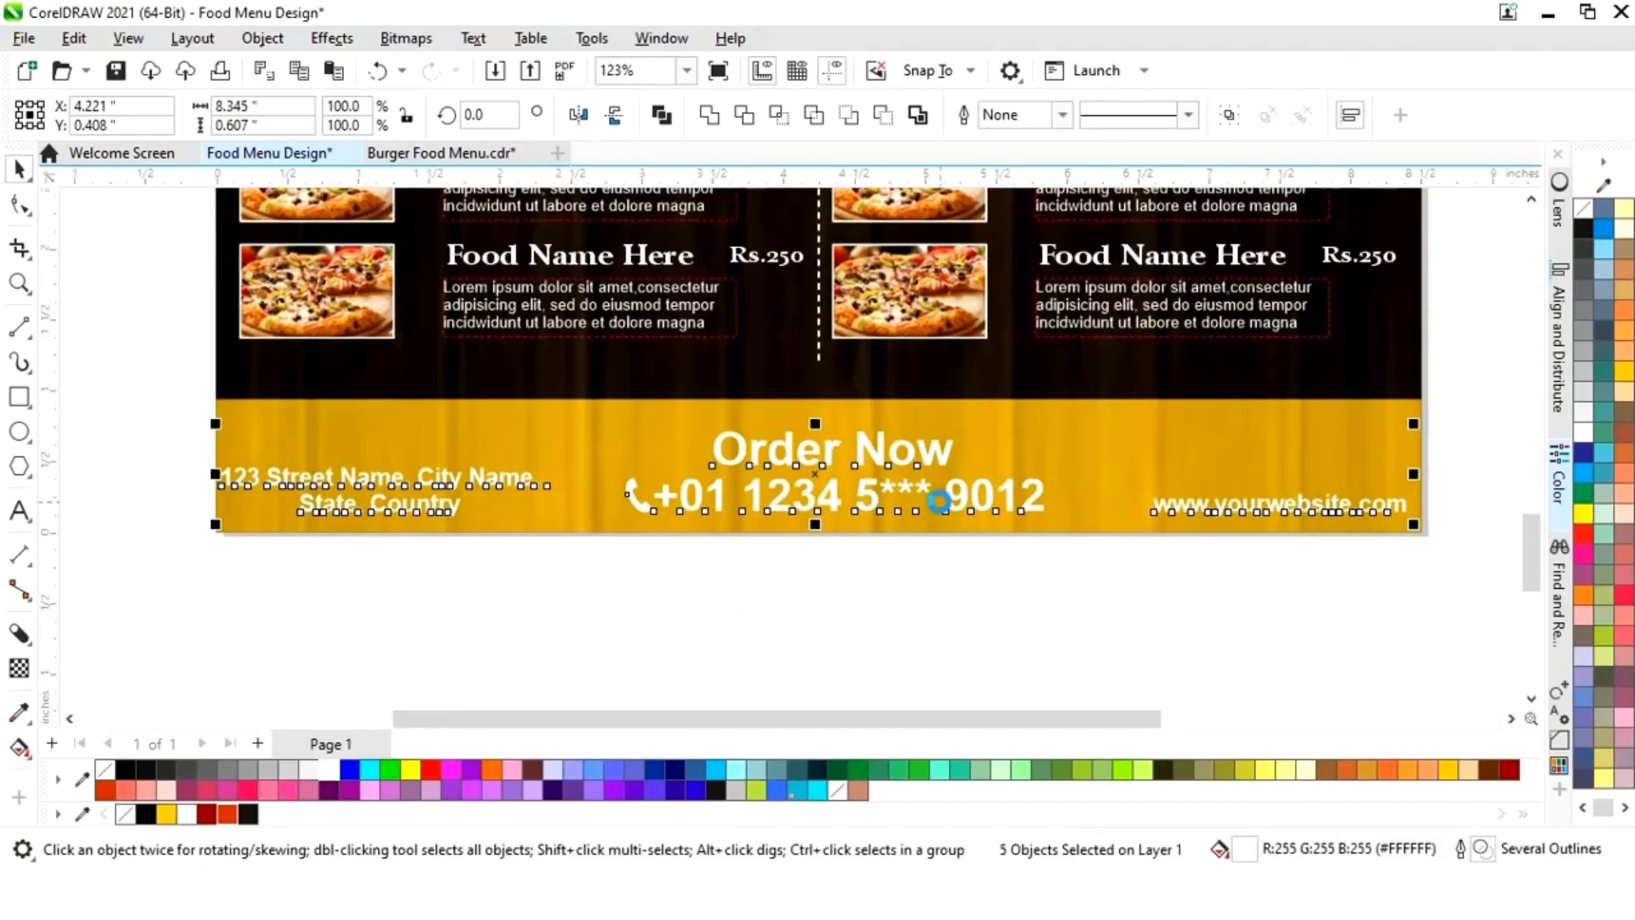
pyautogui.click(912, 611)
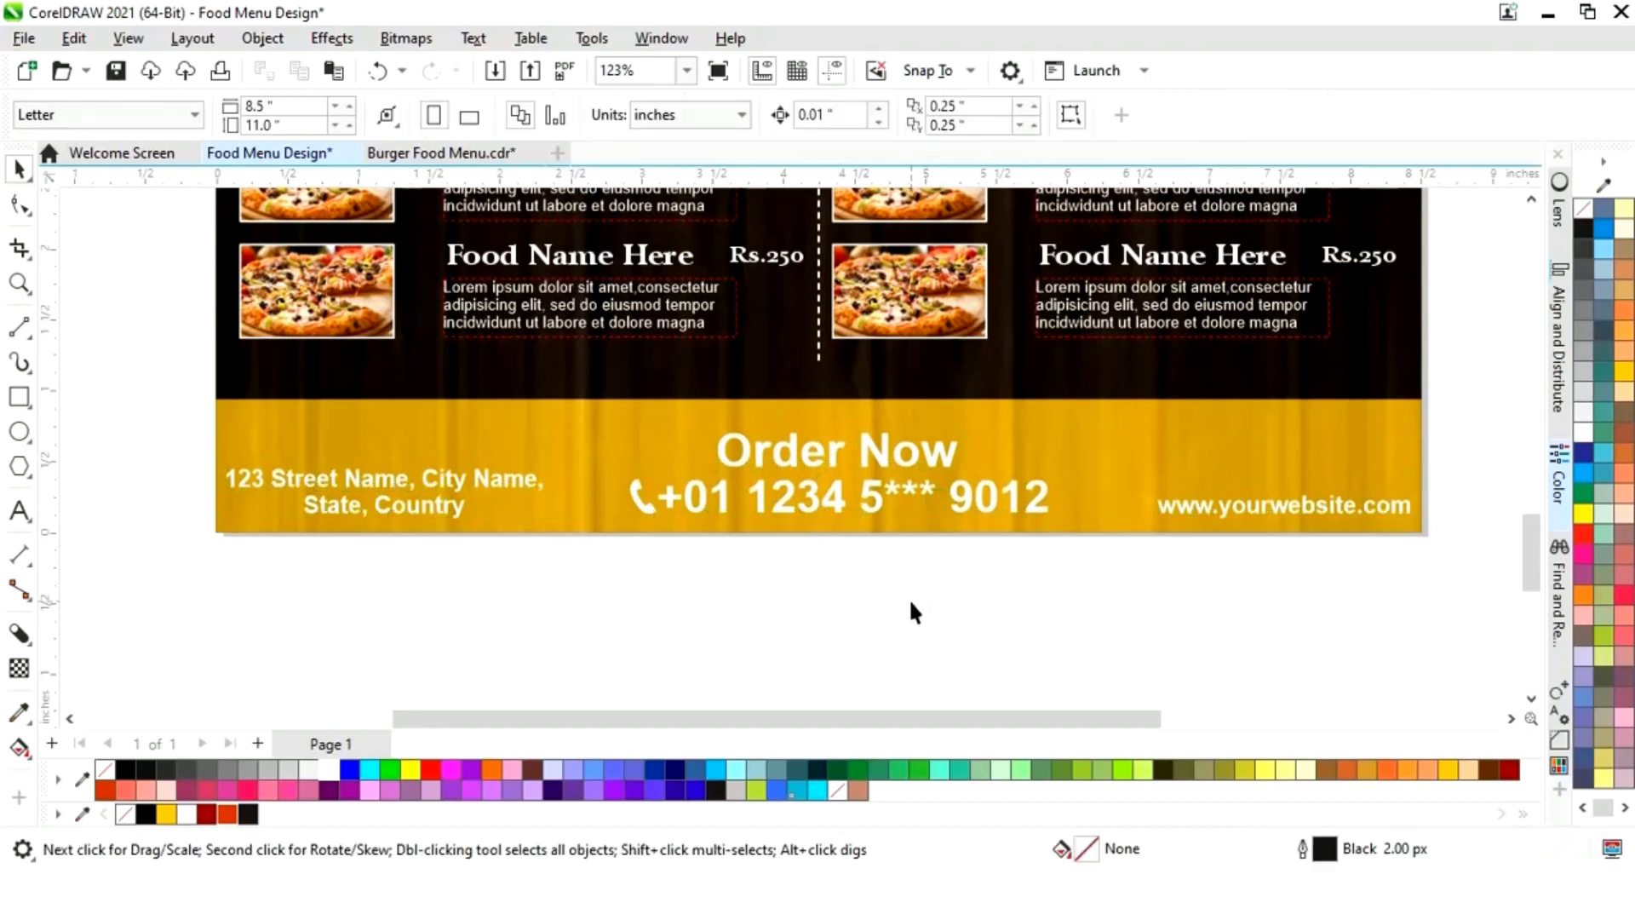
# Step: Raise the Order Now text, phone icon and phone number together by 0.1 inch within the yellow footer
pyautogui.press('F4')
pyautogui.press('z')
pyautogui.moveTo(686, 587); pyautogui.dragTo(992, 695)
pyautogui.press('space')
pyautogui.moveTo(454, 573); pyautogui.dragTo(985, 408)
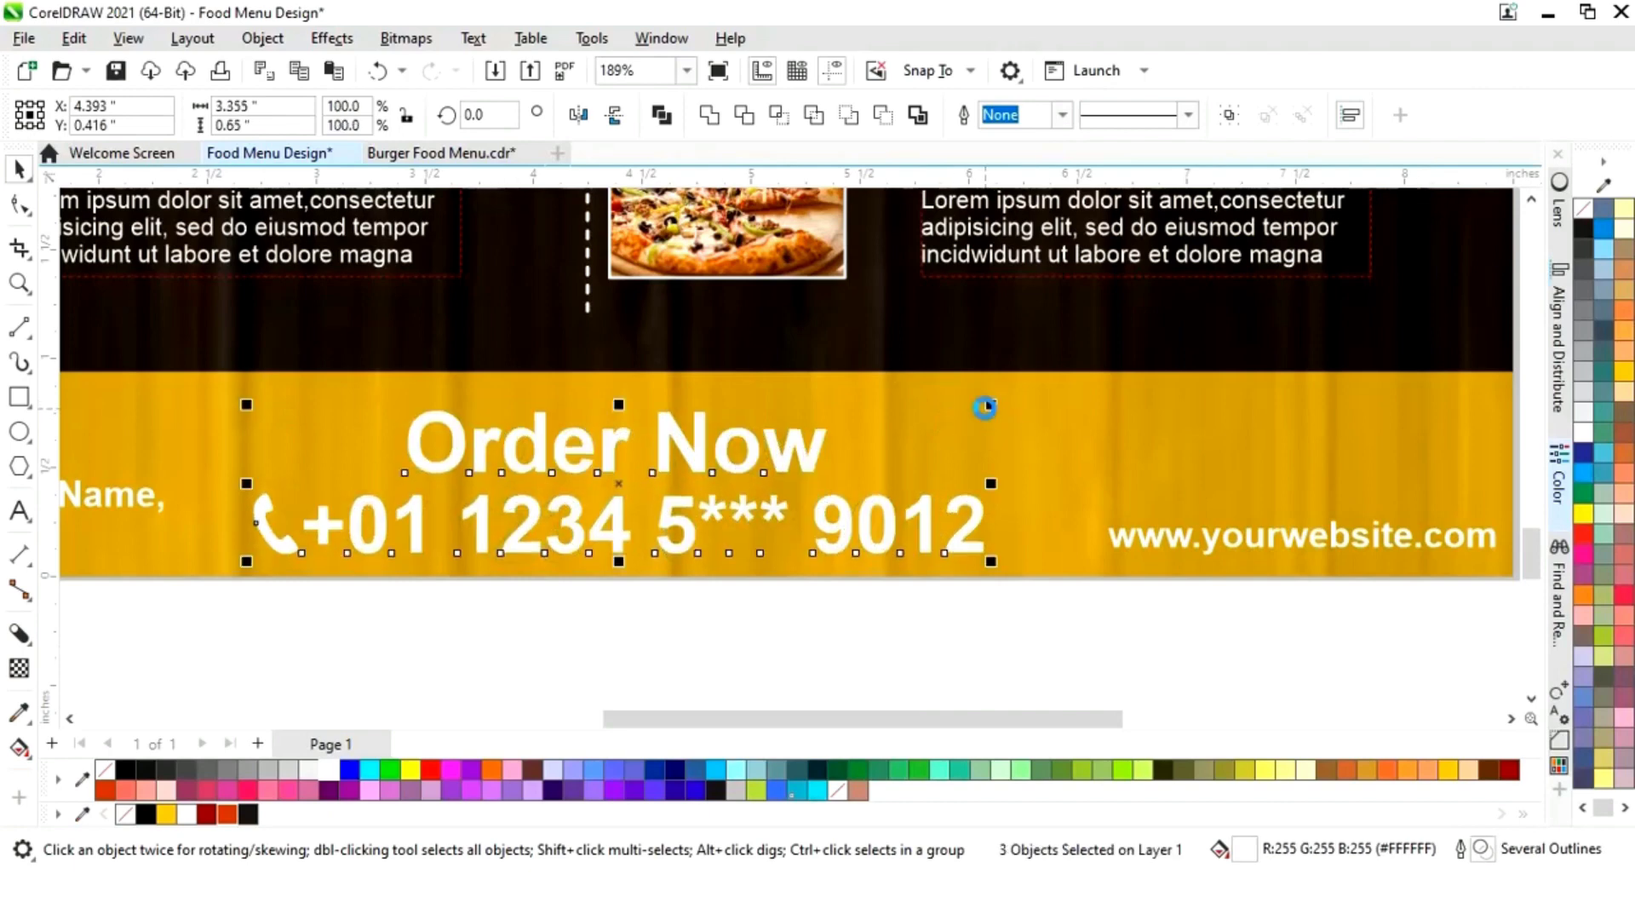
pyautogui.press('Up')
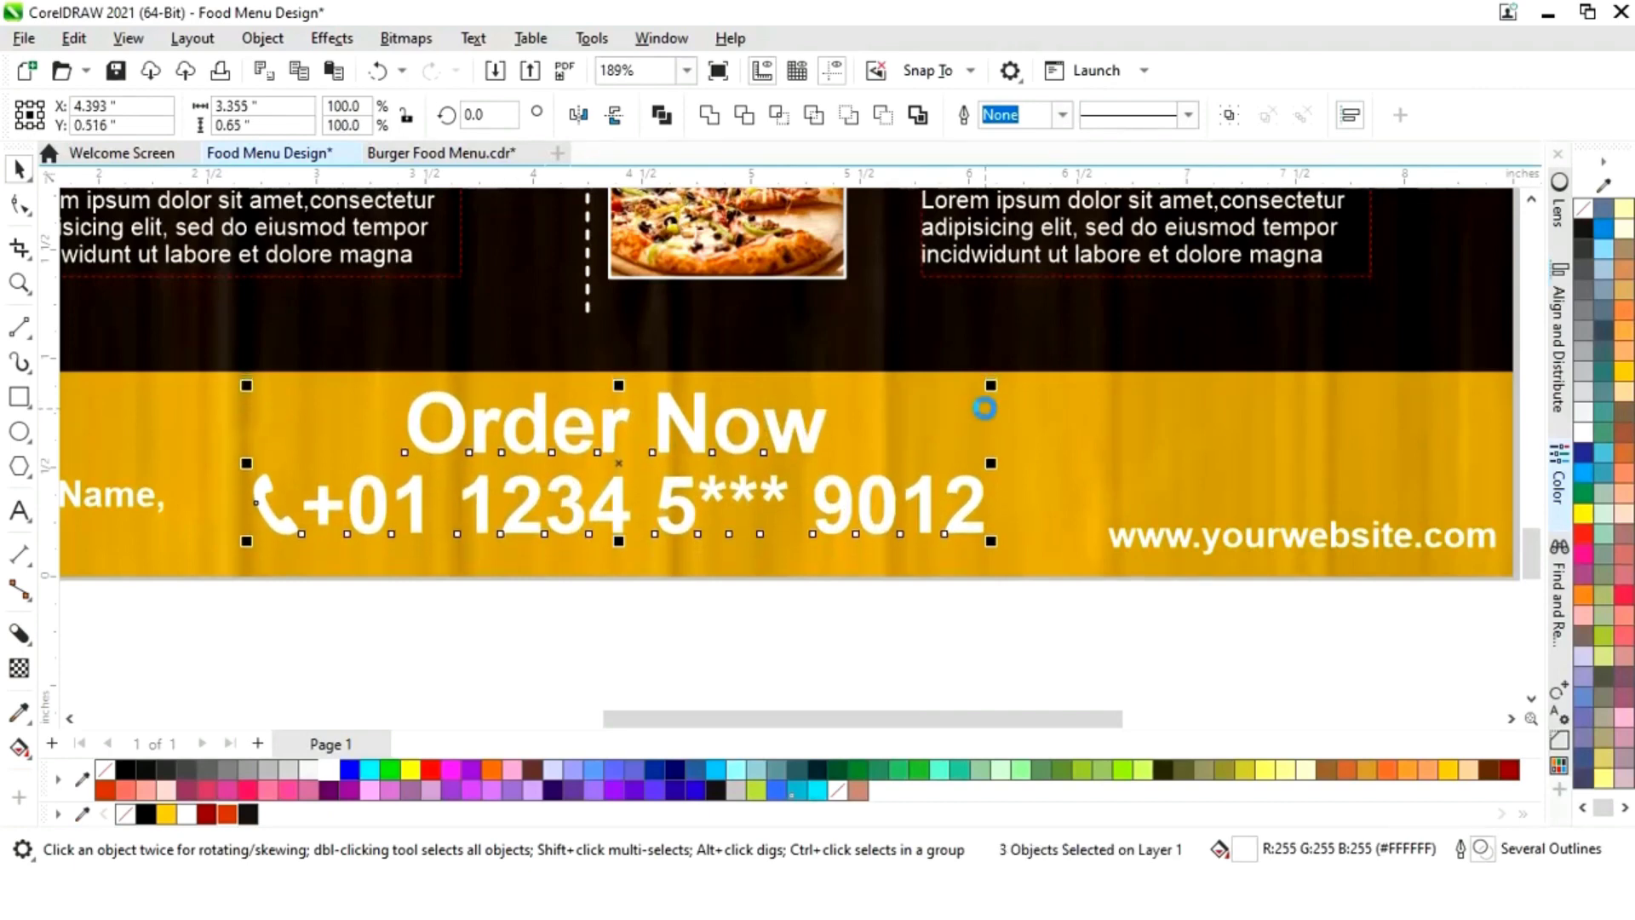
# Step: Fit the whole page in view and preview the food menu full screen with nothing selected
pyautogui.click(997, 634)
pyautogui.hotkey('shift', 'F4')
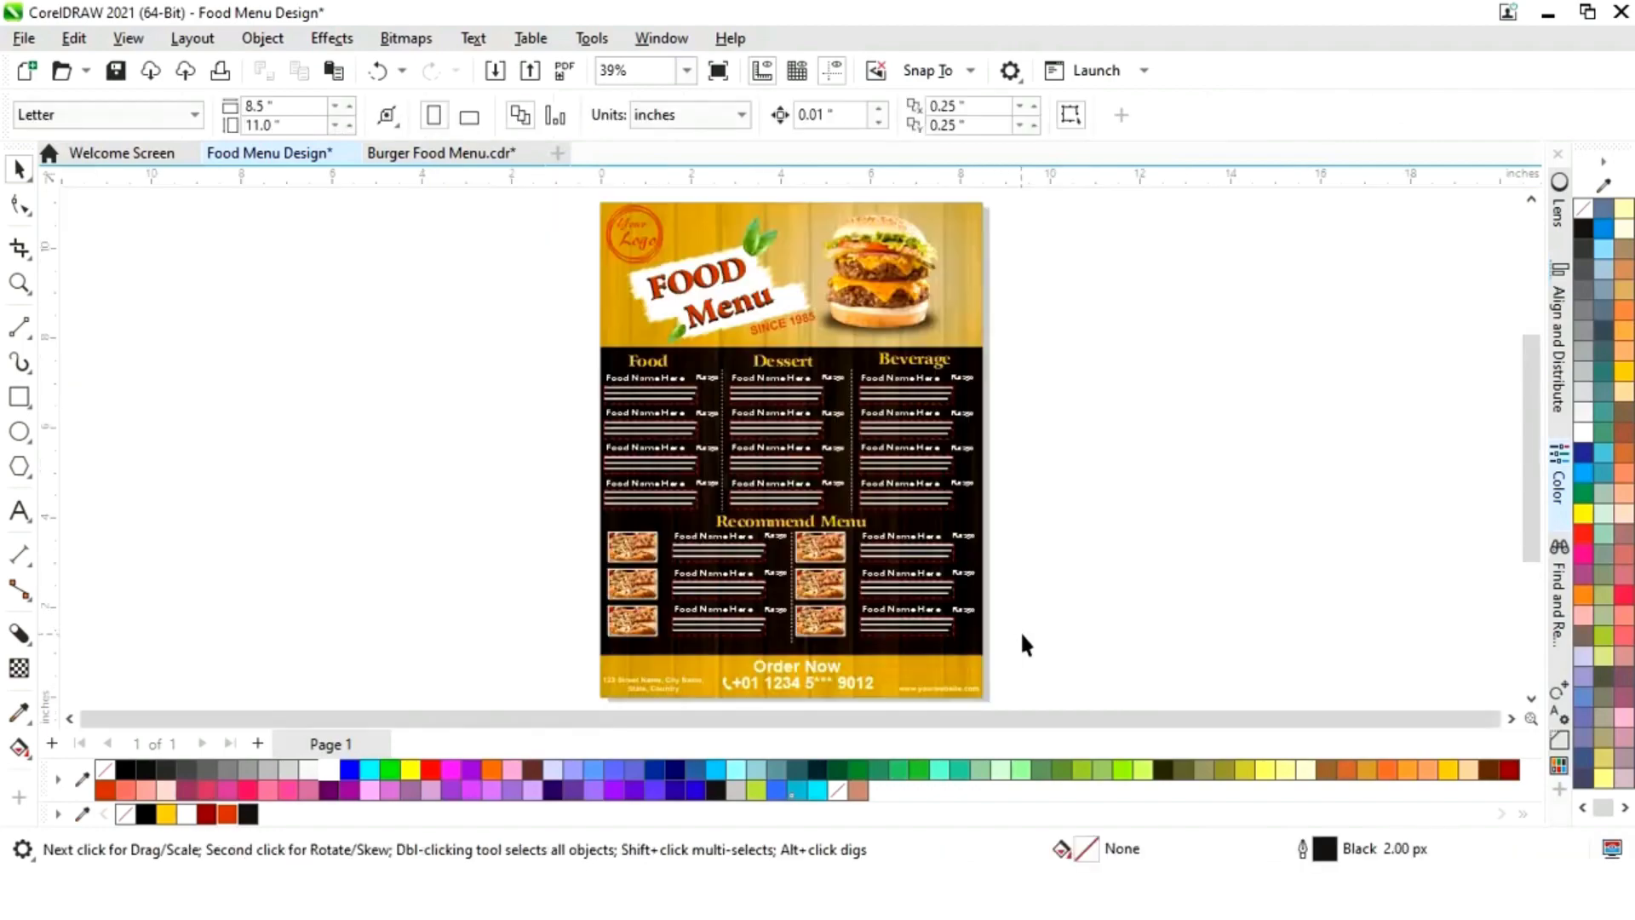
pyautogui.press('F9')
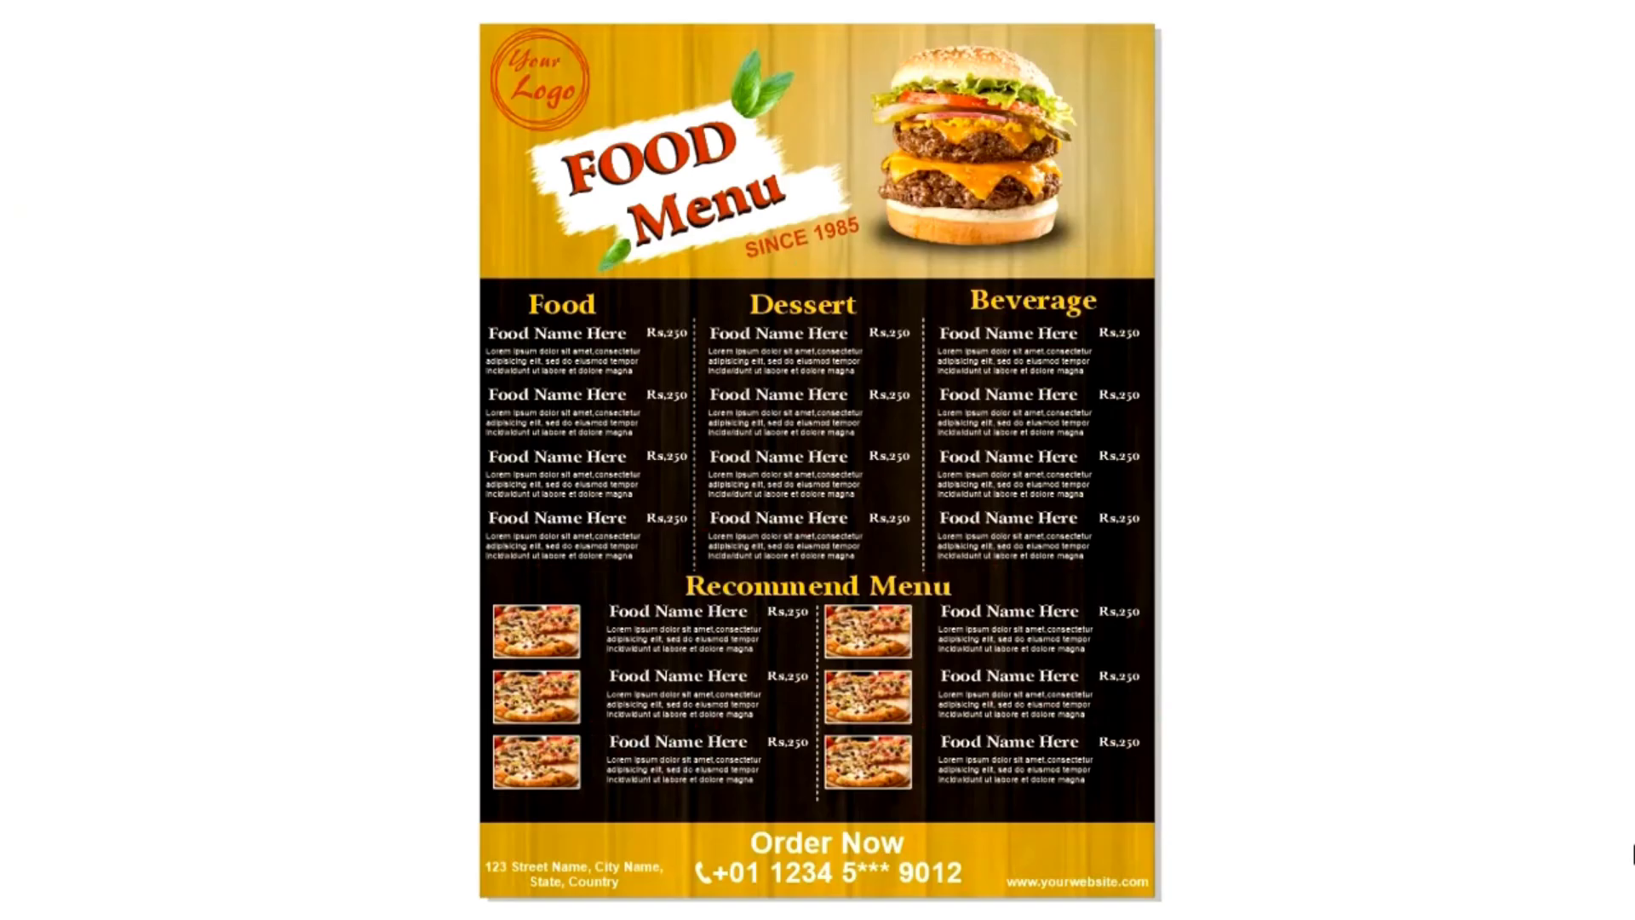